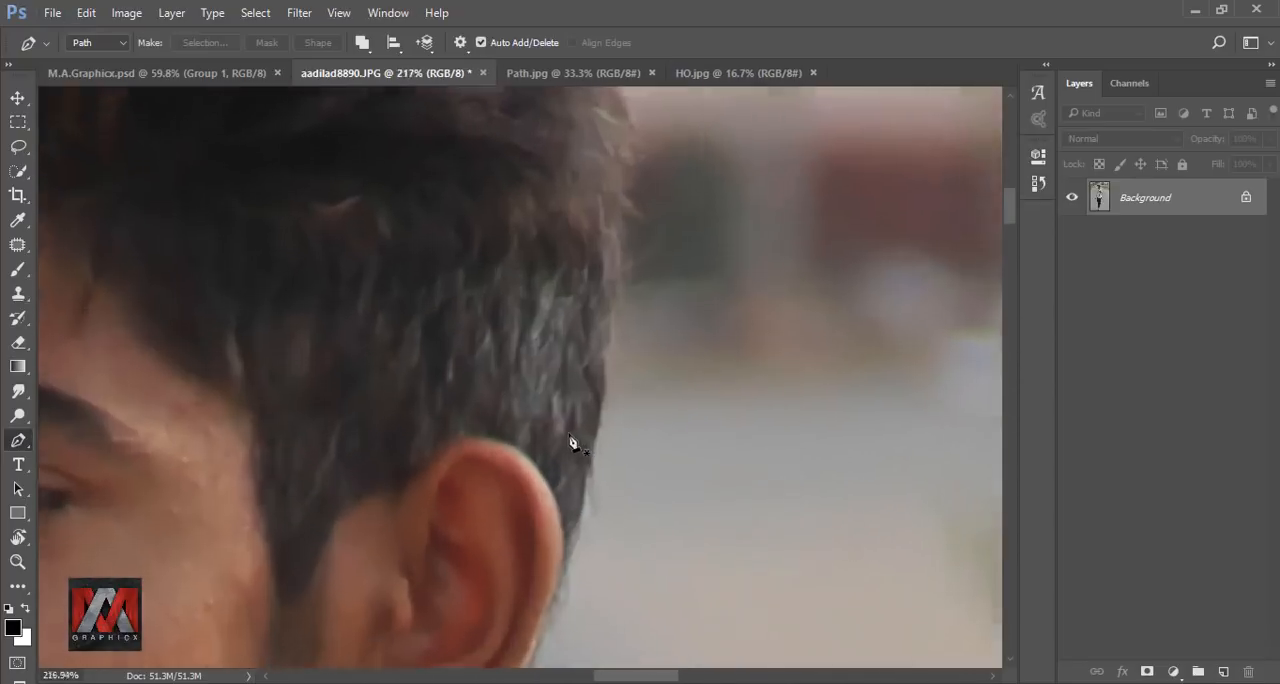
Trace the man's head with a Pen path, from the back of the hair around the hair and face to the neck.
click(586, 514)
scroll(628, 497, up, 1)
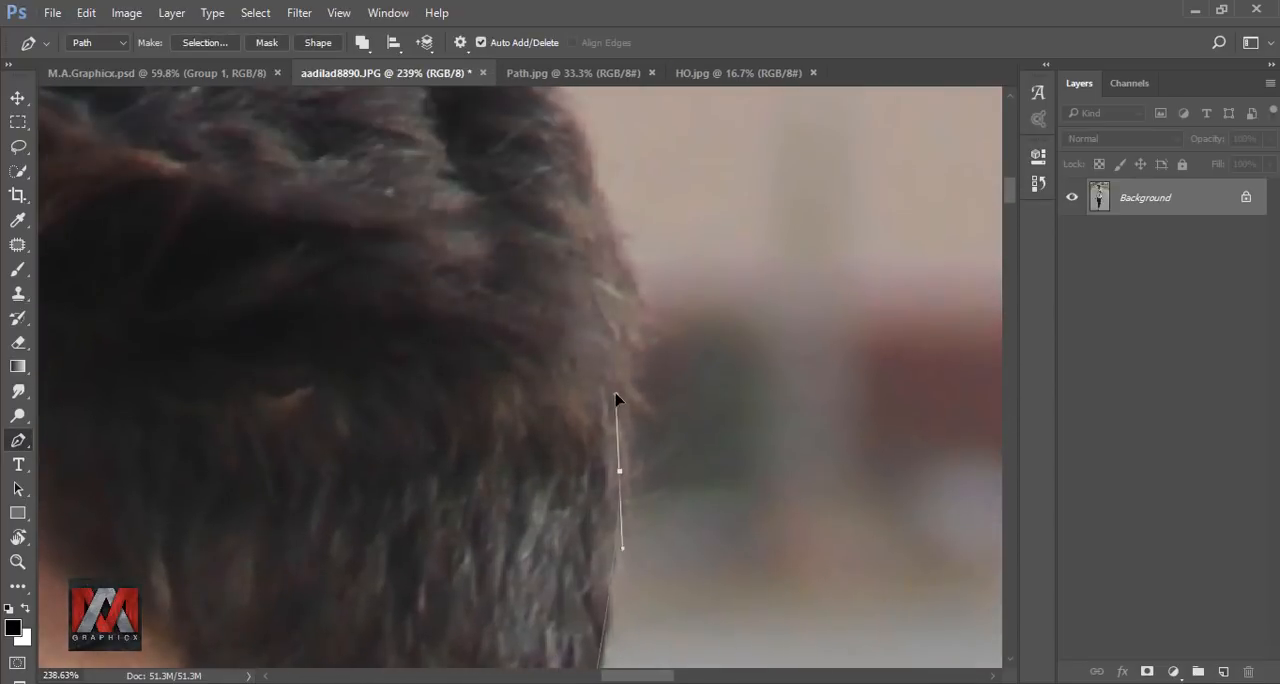
drag(820, 237, 738, 257)
drag(329, 346, 357, 380)
scroll(357, 380, up, 4)
drag(423, 260, 420, 200)
click(523, 280)
Continue the Pen path over the shoulder and down the outer sleeve to the hanging forearm.
drag(817, 214, 743, 266)
click(419, 191)
drag(399, 378, 388, 472)
drag(460, 602, 437, 298)
scroll(420, 468, down, 5)
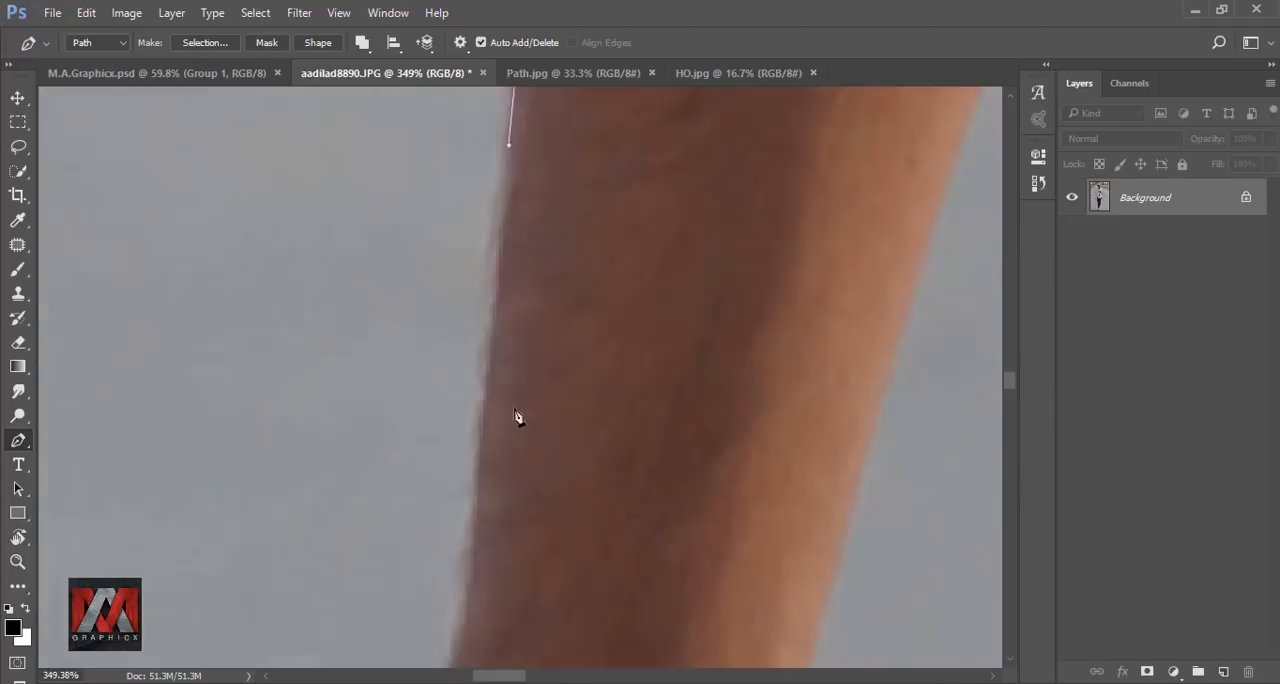
Extend the Pen path down the outer forearm and along the back of the hanging hand to the fingers.
drag(420, 607, 406, 664)
drag(410, 640, 495, 190)
drag(446, 367, 422, 430)
drag(466, 492, 497, 538)
drag(480, 500, 300, 188)
drag(449, 343, 480, 363)
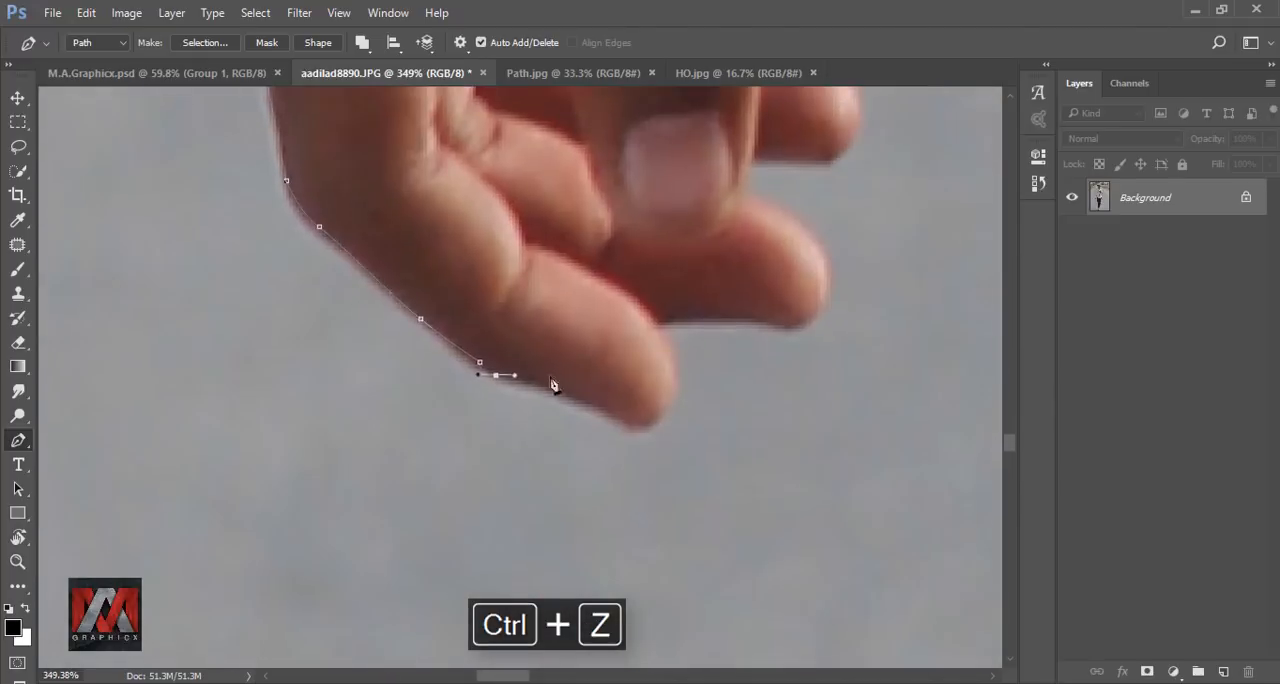
Trace around the fingertips and back up the inner side of the hanging hand and forearm.
drag(560, 384, 277, 438)
drag(391, 429, 386, 400)
drag(449, 363, 475, 555)
click(480, 443)
drag(538, 231, 504, 485)
drag(441, 320, 426, 457)
Carry the path up the folded inner sleeve edge, undoing misplaced anchors, to where the arm meets the jacket.
drag(400, 269, 300, 500)
click(230, 595)
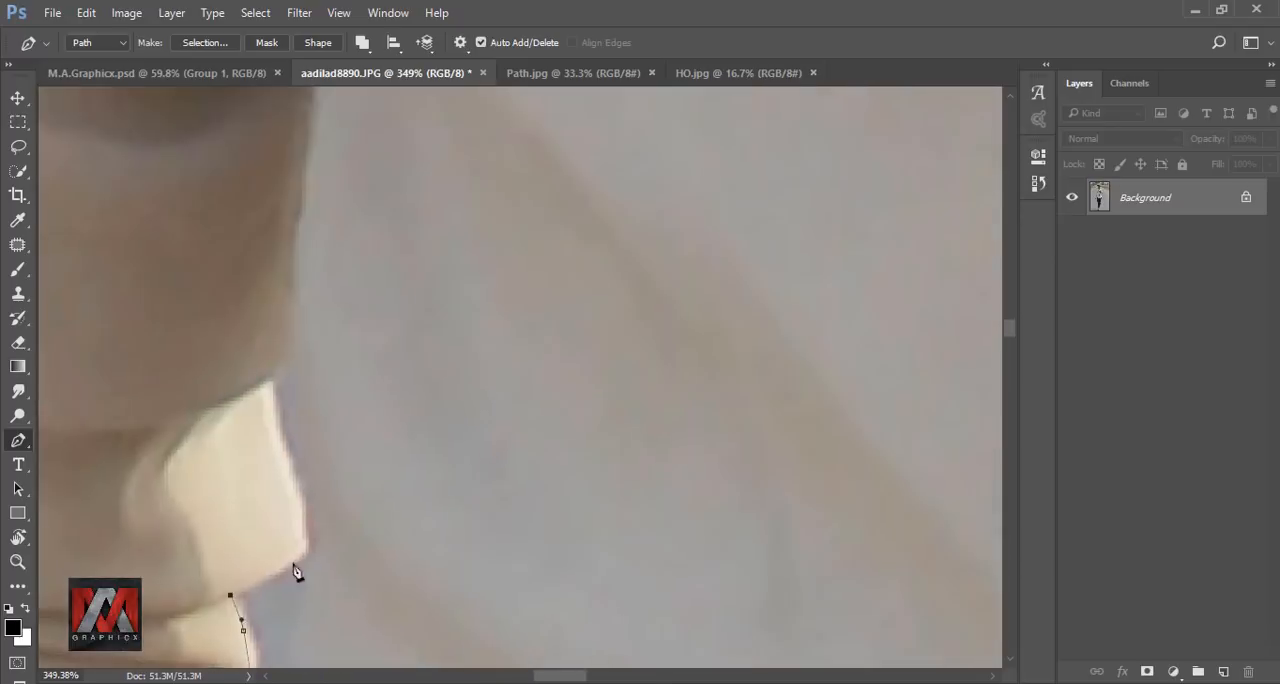
click(307, 549)
drag(271, 382, 262, 352)
key(ctrl+alt+z)
scroll(257, 306, up, 2)
click(315, 360)
Trace down the jacket side beside the hanging arm and along the upper edge of the black trousers.
drag(330, 510, 400, 235)
drag(403, 263, 395, 288)
drag(410, 480, 445, 220)
drag(448, 284, 450, 302)
drag(463, 480, 475, 190)
drag(481, 193, 486, 223)
drag(488, 341, 498, 367)
click(501, 411)
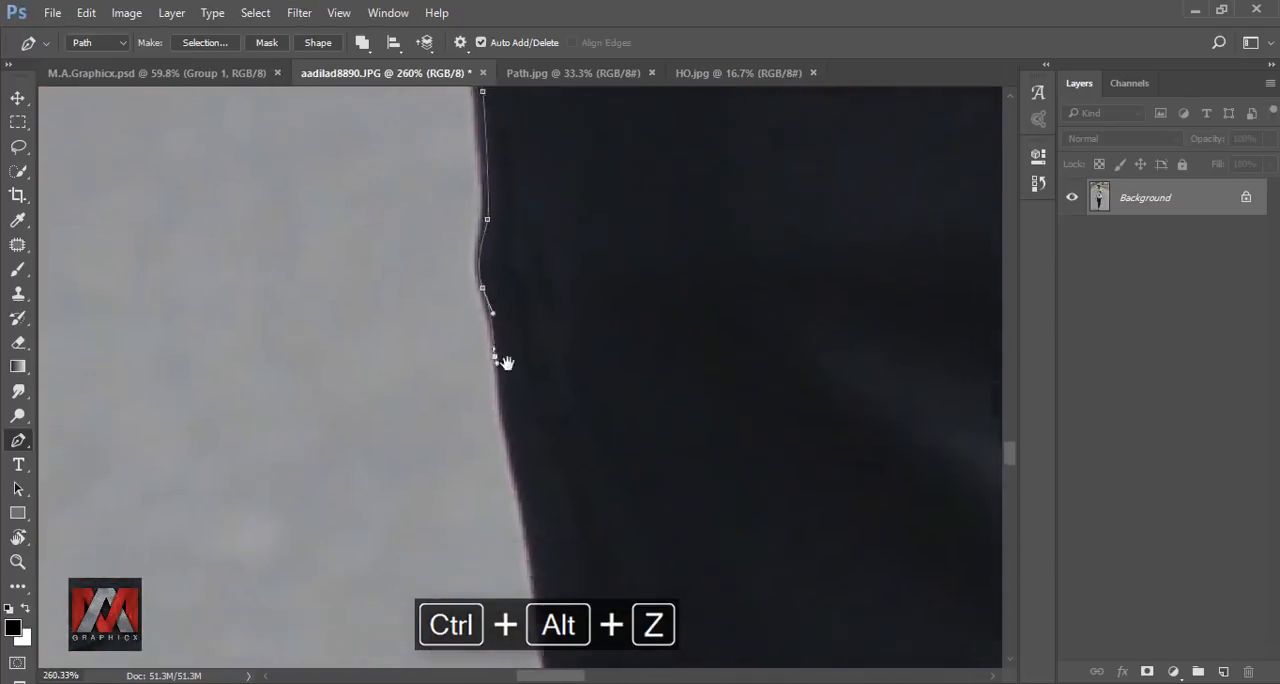
Continue the path down the outer edge of the front trouser leg, past the knee to the ankle.
drag(530, 560, 583, 195)
drag(581, 266, 592, 290)
click(614, 263)
drag(543, 375, 557, 414)
drag(505, 309, 504, 342)
drag(505, 540, 492, 230)
drag(511, 440, 500, 200)
click(503, 394)
Trace the outer side and sole of the front blue shoe with the Pen path.
drag(480, 520, 533, 200)
drag(465, 324, 455, 358)
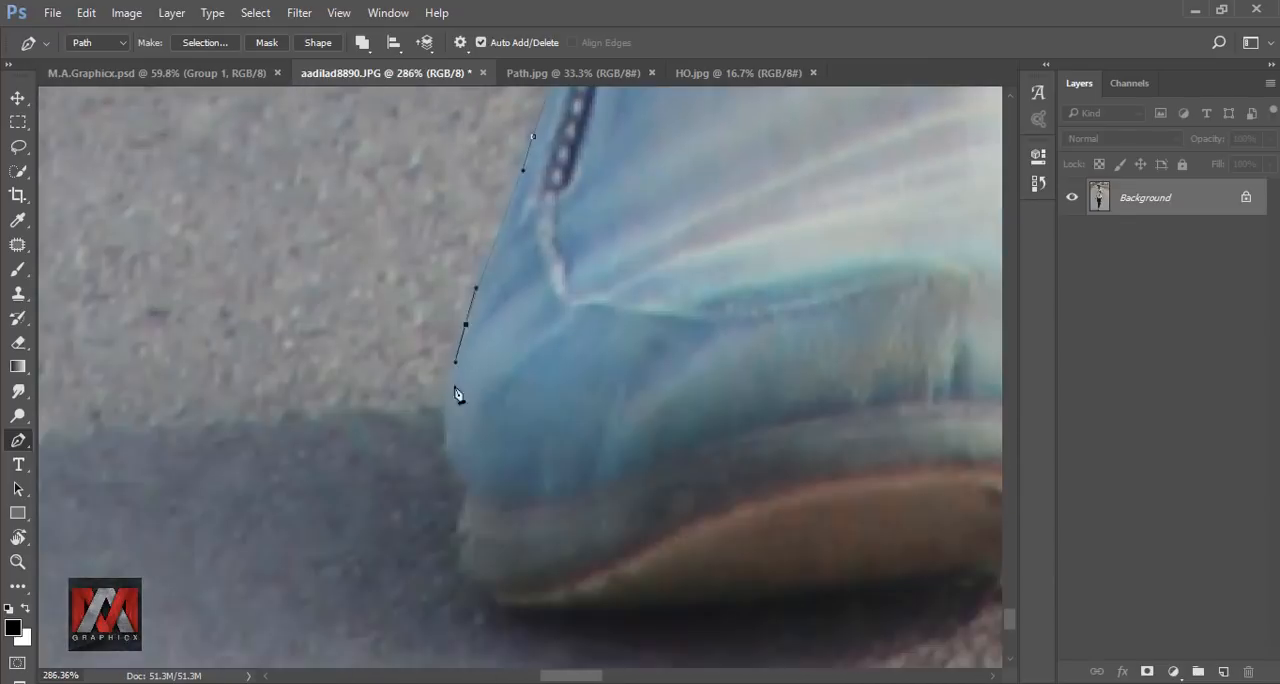
drag(447, 433, 448, 455)
drag(462, 568, 472, 583)
drag(589, 641, 334, 497)
drag(720, 400, 337, 534)
Extend the Pen path from between the shoes around the sole and outer side of the rear blue shoe.
drag(543, 446, 532, 421)
drag(540, 506, 577, 509)
drag(900, 300, 430, 470)
drag(484, 501, 484, 488)
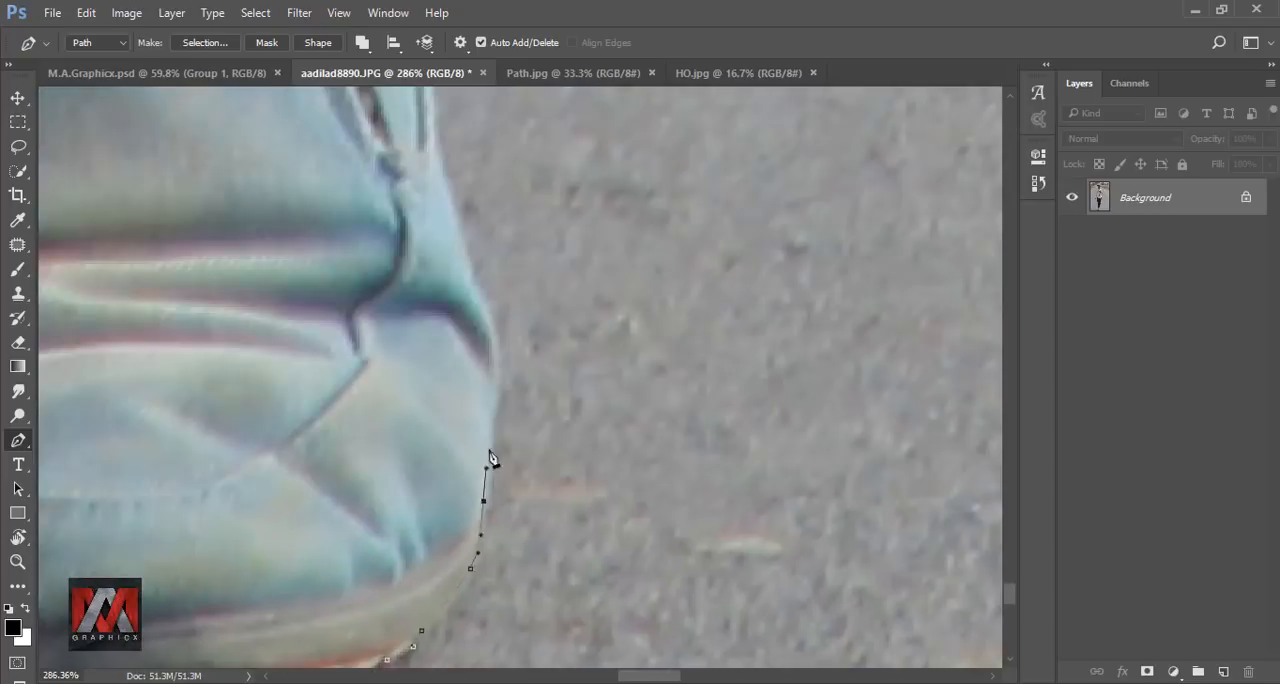
drag(484, 240, 483, 529)
drag(471, 457, 454, 406)
drag(446, 329, 446, 508)
Trace up the rear ankle and the outer edge of the rear trouser leg toward the knee.
drag(423, 451, 391, 380)
drag(391, 300, 414, 560)
drag(403, 369, 437, 357)
scroll(437, 357, down, 4)
drag(470, 200, 469, 402)
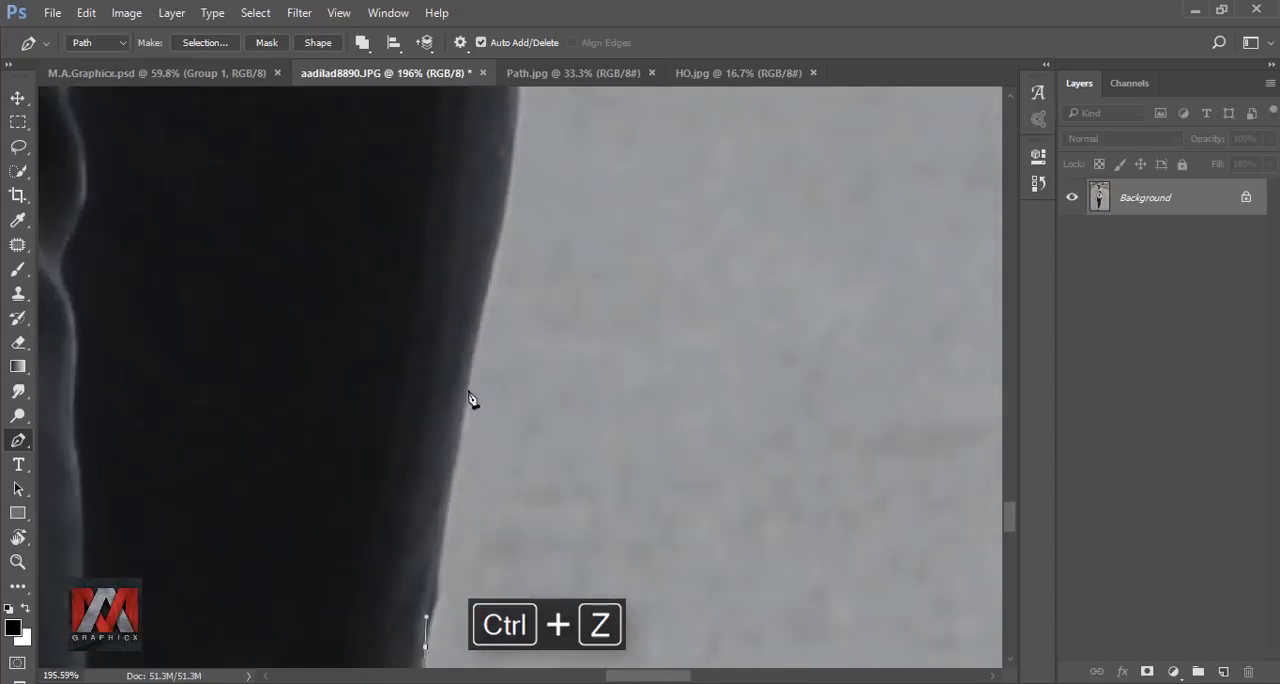
drag(480, 220, 500, 540)
scroll(510, 460, up, 6)
drag(530, 160, 555, 560)
drag(560, 530, 557, 486)
Continue the path from the rear knee up the thigh edge of the trousers to the jacket hem.
drag(560, 160, 540, 580)
drag(517, 571, 526, 520)
drag(580, 160, 500, 590)
drag(535, 545, 563, 500)
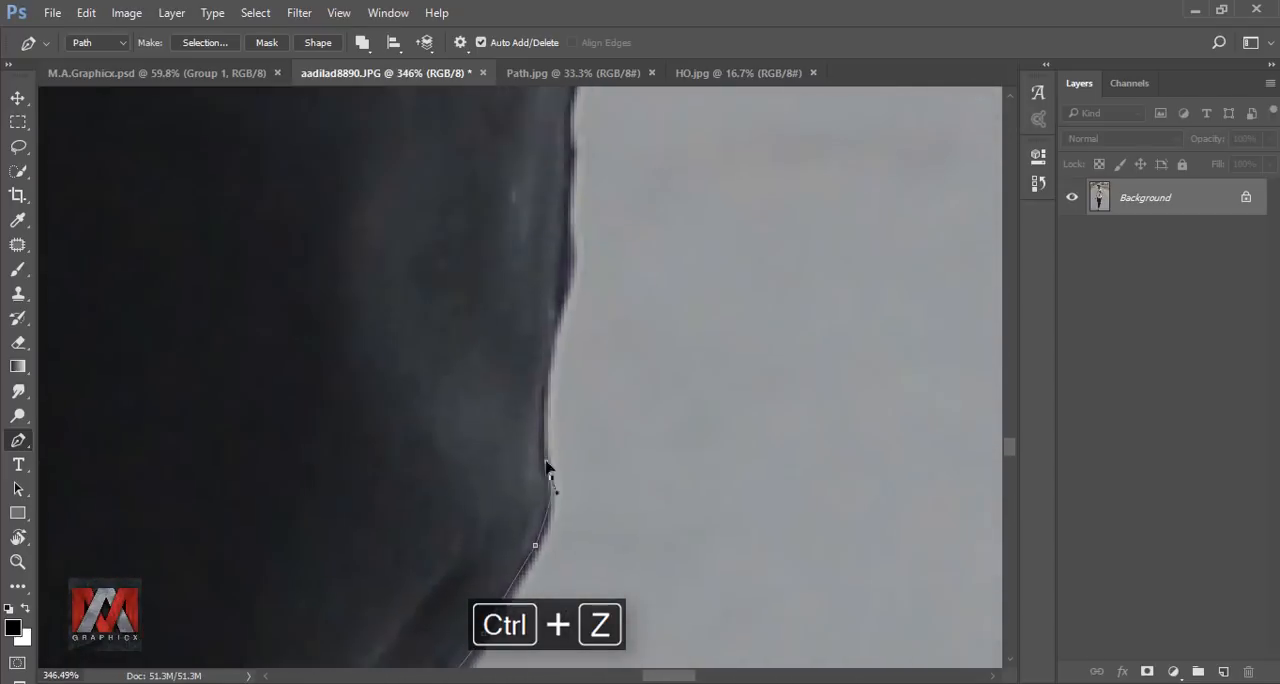
drag(575, 170, 545, 560)
drag(620, 190, 560, 530)
drag(546, 400, 554, 340)
Trace the wrinkled side edge of the jacket upward from the hem to the bent arm.
drag(545, 180, 522, 557)
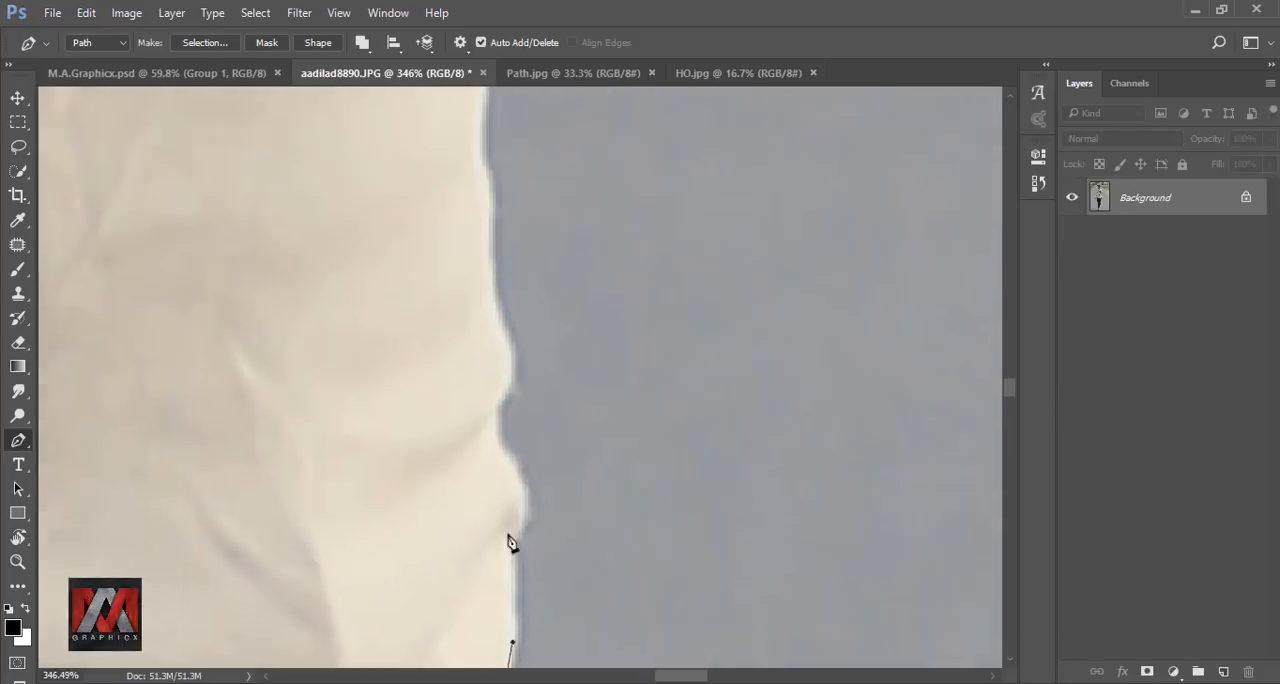
drag(510, 400, 505, 345)
drag(480, 220, 460, 540)
drag(470, 250, 457, 523)
drag(422, 408, 425, 390)
click(429, 346)
Carry the Pen path around the underside and elbow of the bent arm's sleeve.
drag(800, 500, 480, 400)
drag(700, 570, 565, 522)
drag(697, 376, 710, 350)
drag(715, 280, 548, 540)
drag(559, 503, 555, 450)
drag(495, 340, 476, 336)
Trace the folds along the outer edge of the bent arm's sleeve above the elbow.
click(417, 331)
drag(401, 286, 403, 274)
drag(437, 262, 445, 262)
drag(514, 249, 526, 239)
drag(585, 213, 537, 491)
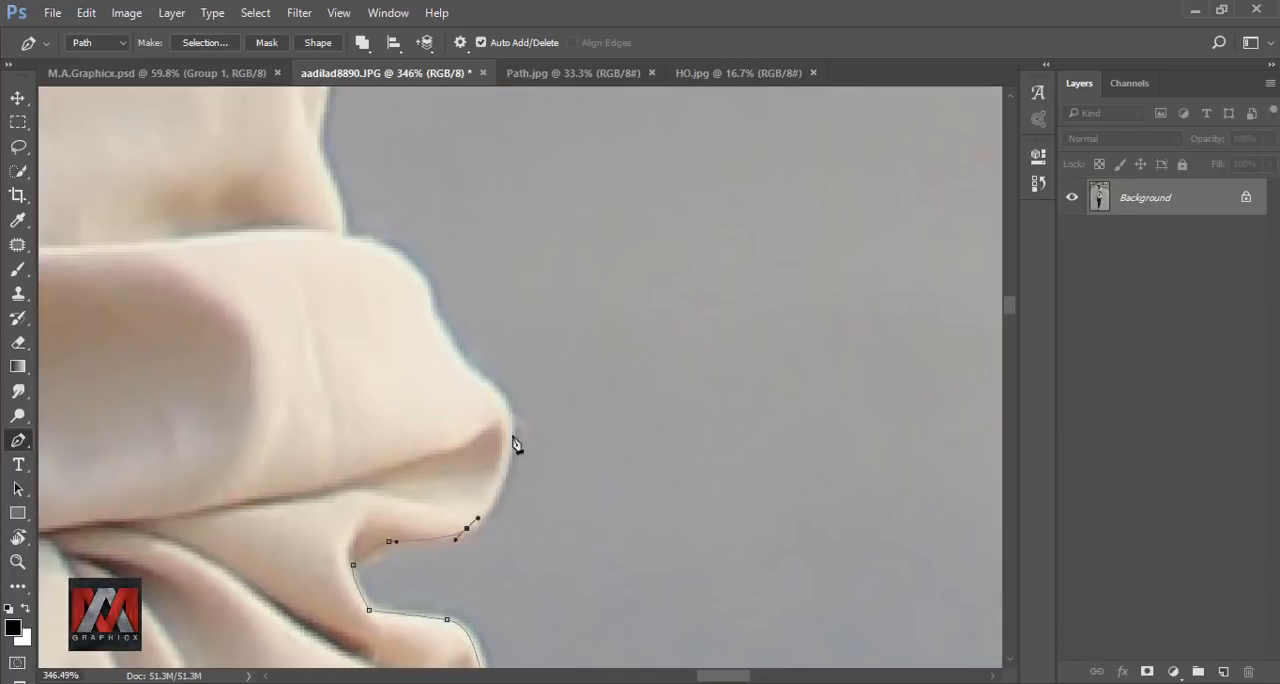
drag(468, 528, 465, 518)
drag(480, 200, 505, 500)
click(503, 508)
Extend the Pen path up the upper sleeve and across the shoulder seam to the collar.
drag(490, 150, 511, 346)
drag(937, 549, 880, 529)
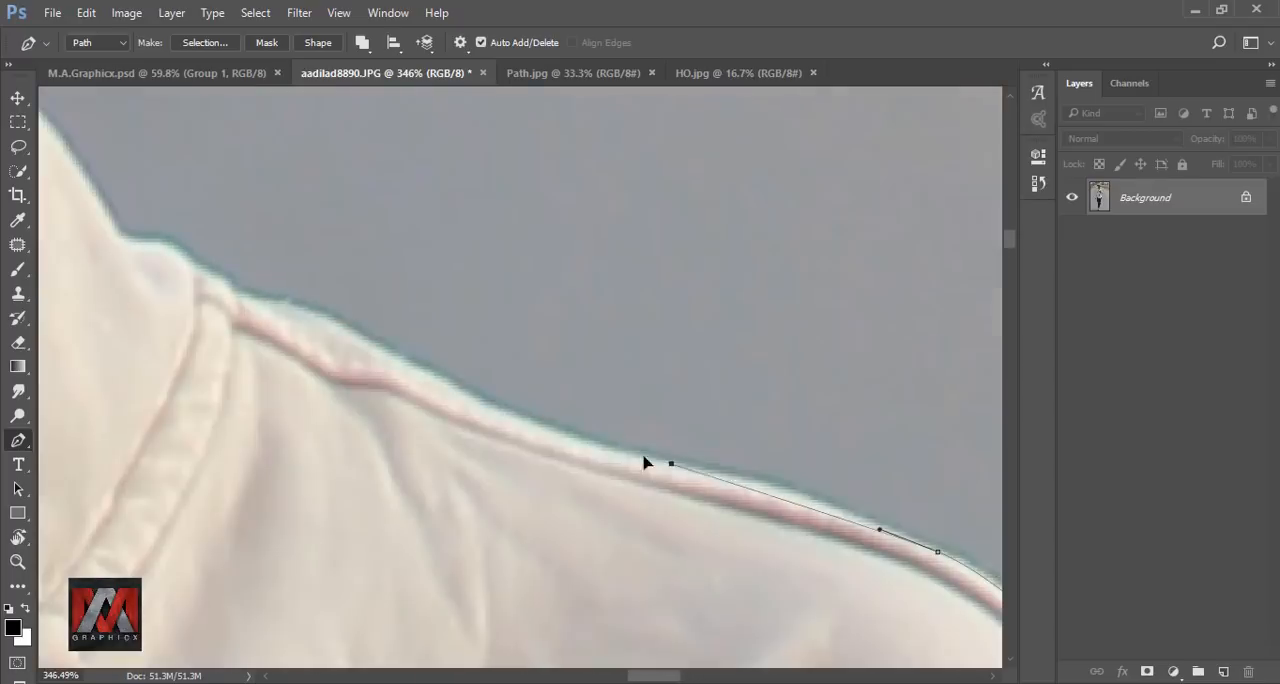
click(694, 473)
drag(279, 315, 711, 554)
drag(597, 492, 588, 492)
click(548, 486)
Finish the outline along the collar and neck back to its start and turn the path into a selection.
click(441, 332)
drag(450, 150, 372, 560)
drag(372, 486, 387, 455)
drag(383, 506, 404, 463)
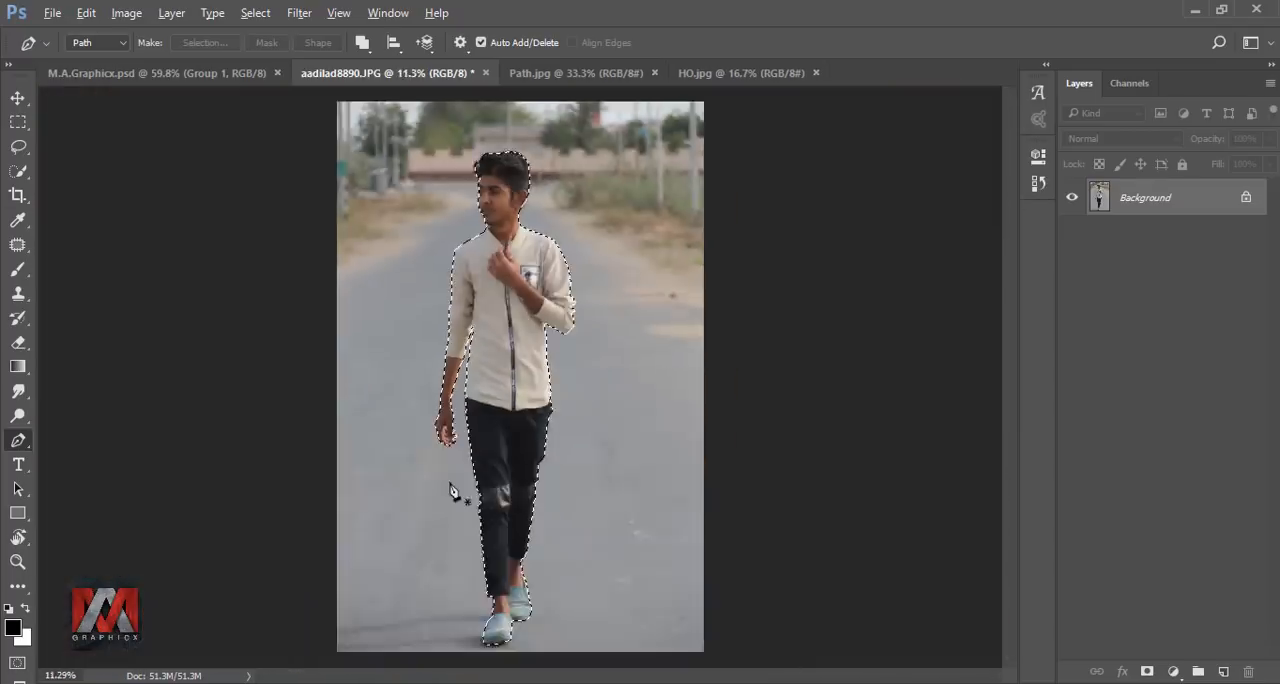
Trace the upper background gap between the fingers with the Pen tool and subtract it from the selection.
scroll(464, 340, up, 10)
click(525, 324)
click(470, 341)
click(483, 417)
click(546, 443)
click(525, 324)
key(ctrl+alt+Return)
Outline the lower gap between the fingers and subtract it from the selection with a 0-pixel feather and anti-aliasing.
drag(557, 240, 589, 58)
click(512, 433)
click(578, 445)
click(582, 465)
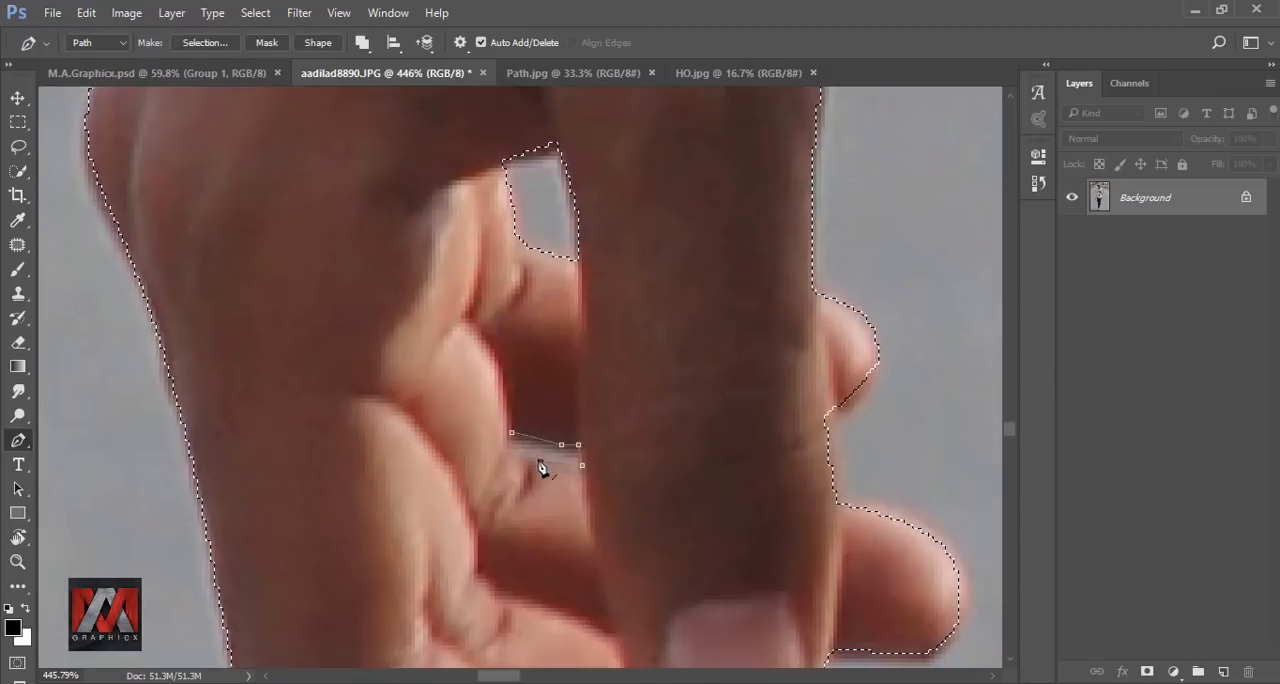
click(507, 450)
right_click(520, 447)
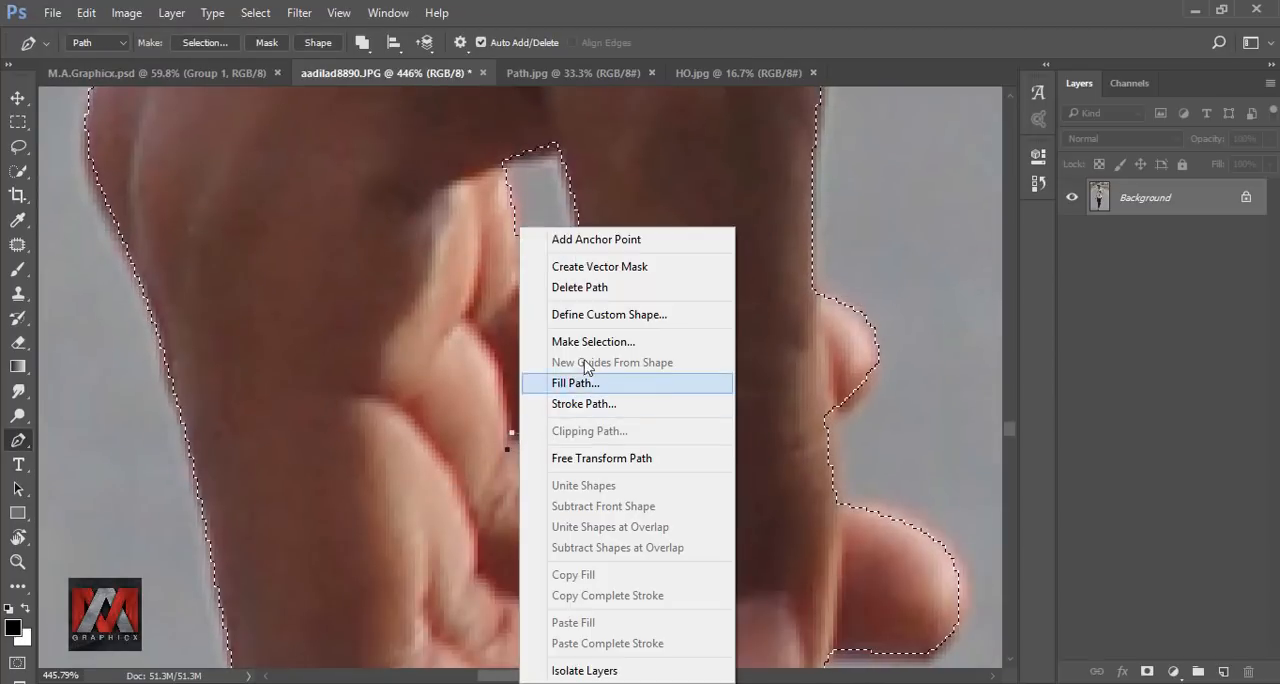
click(590, 350)
click(586, 336)
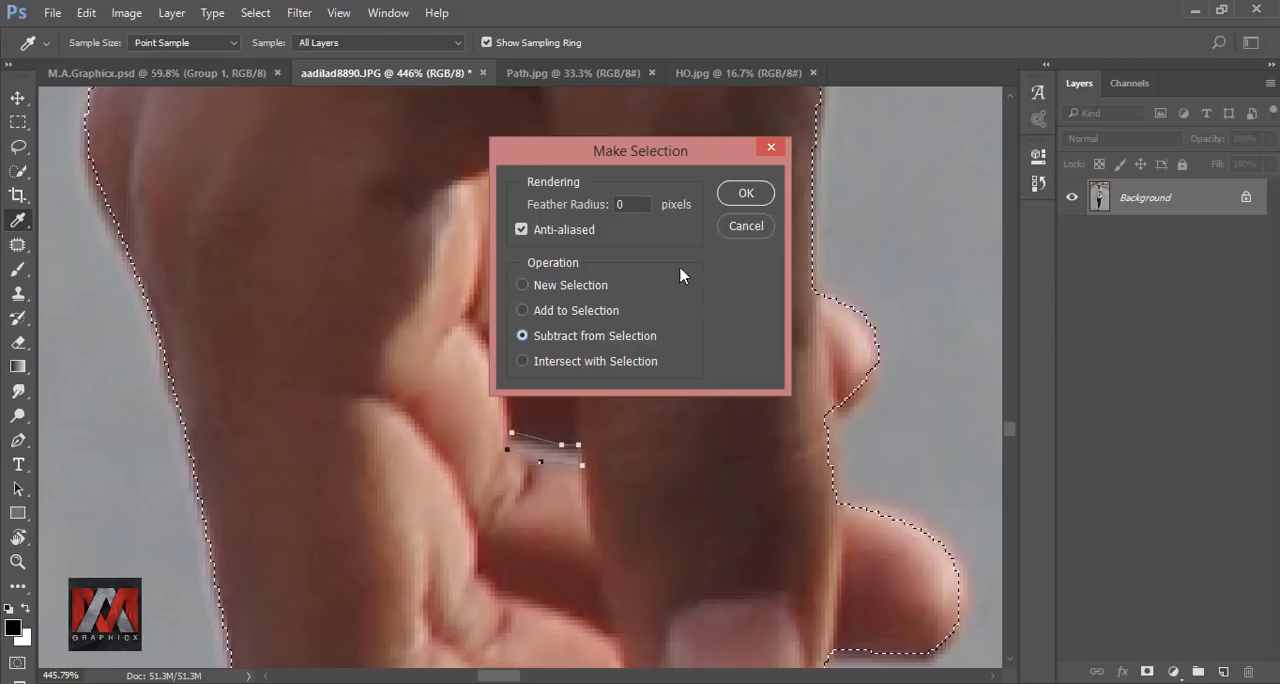
click(751, 198)
Check the selection along the hand and legs and add a layer mask from it to cut out the man.
scroll(456, 271, down, 6)
scroll(435, 275, down, 20)
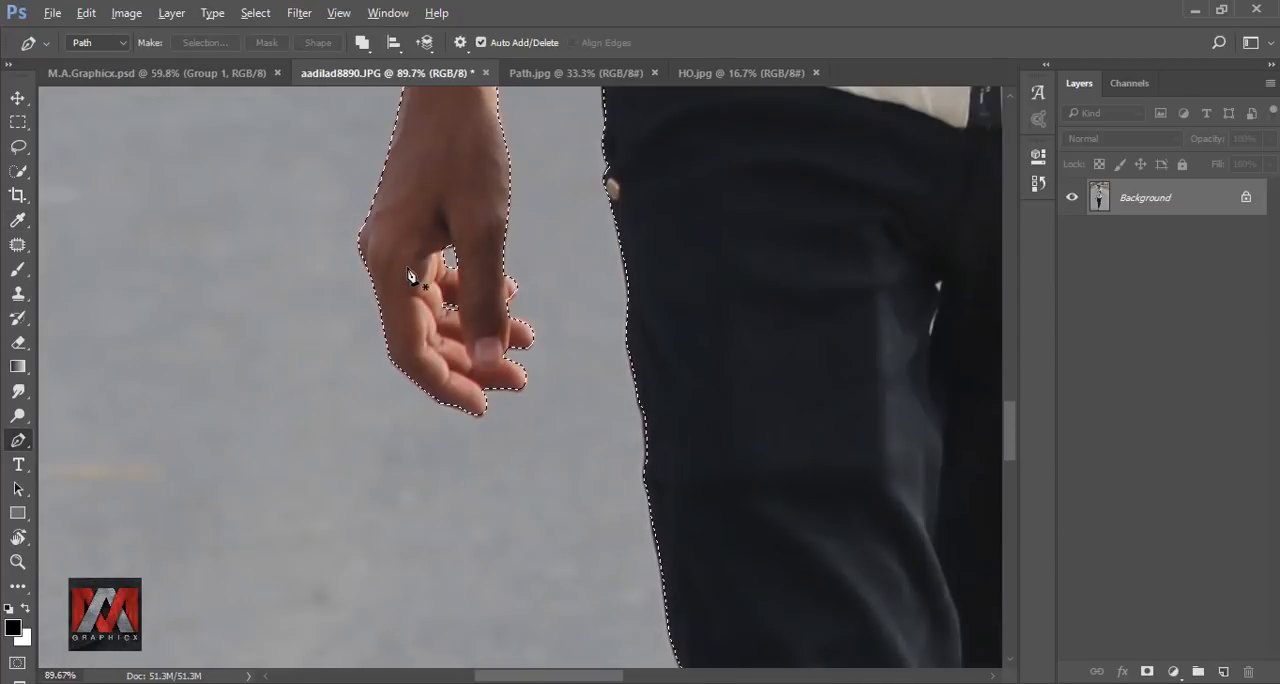
scroll(572, 596, up, 6)
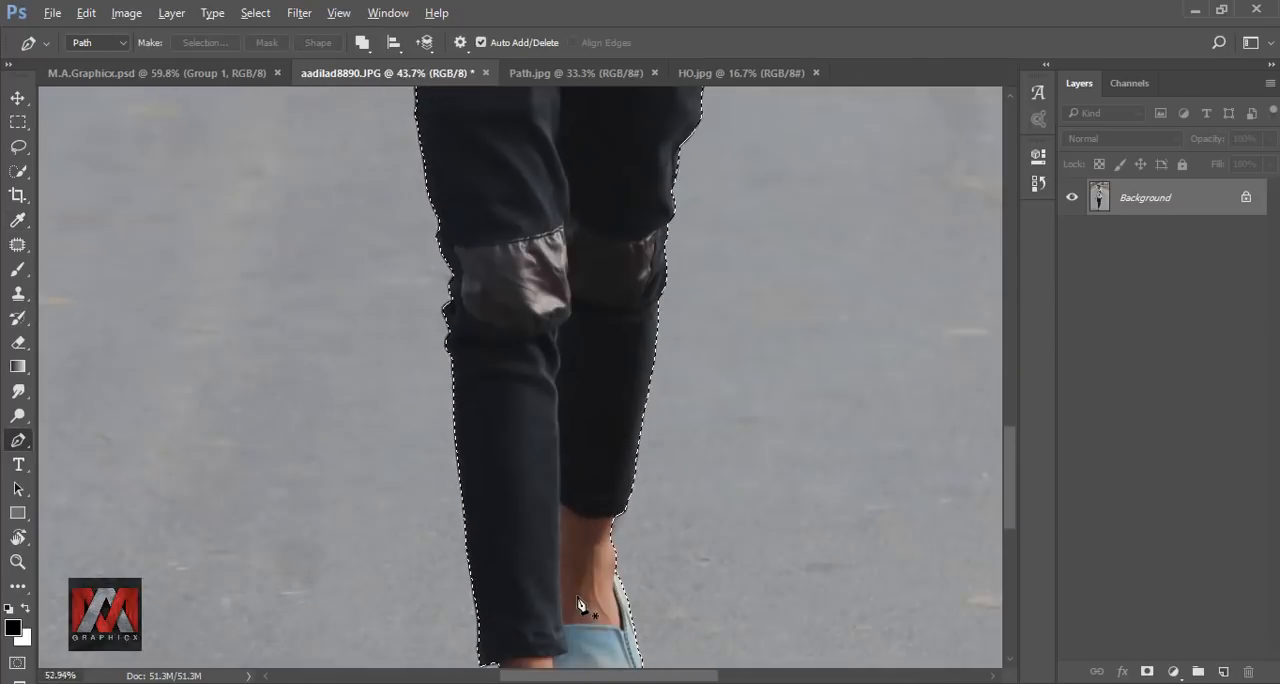
scroll(580, 597, down, 3)
scroll(493, 373, down, 4)
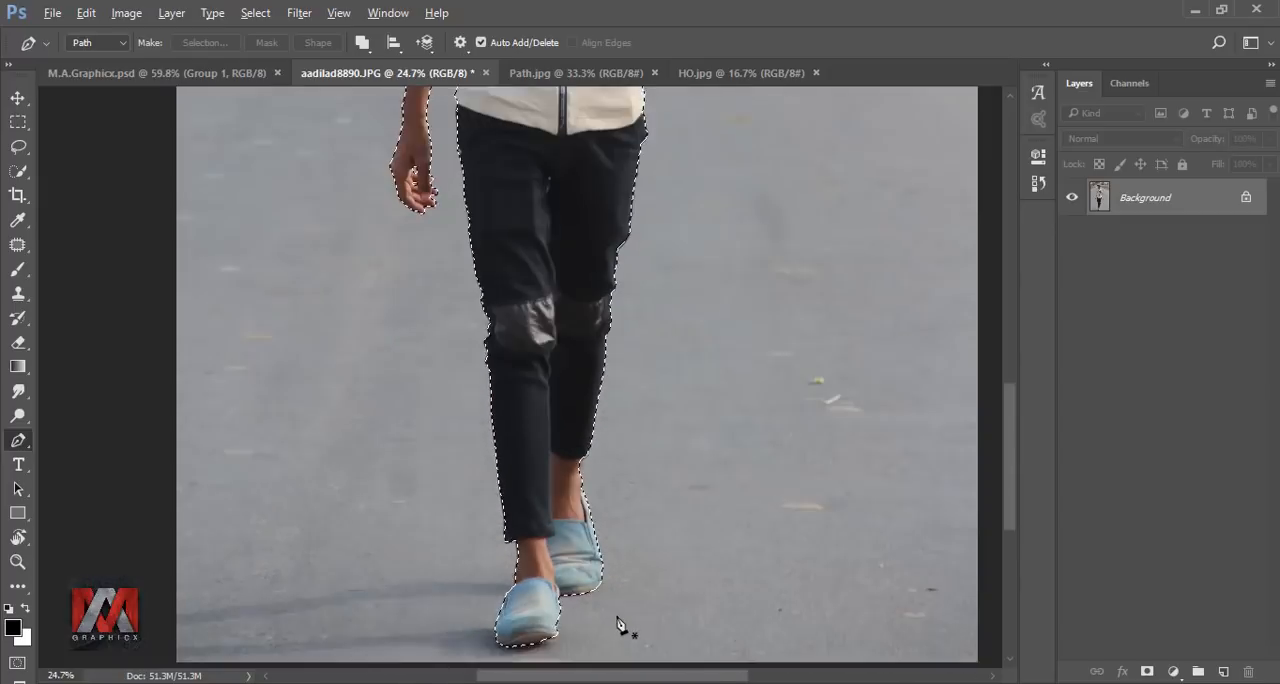
key(ctrl+0)
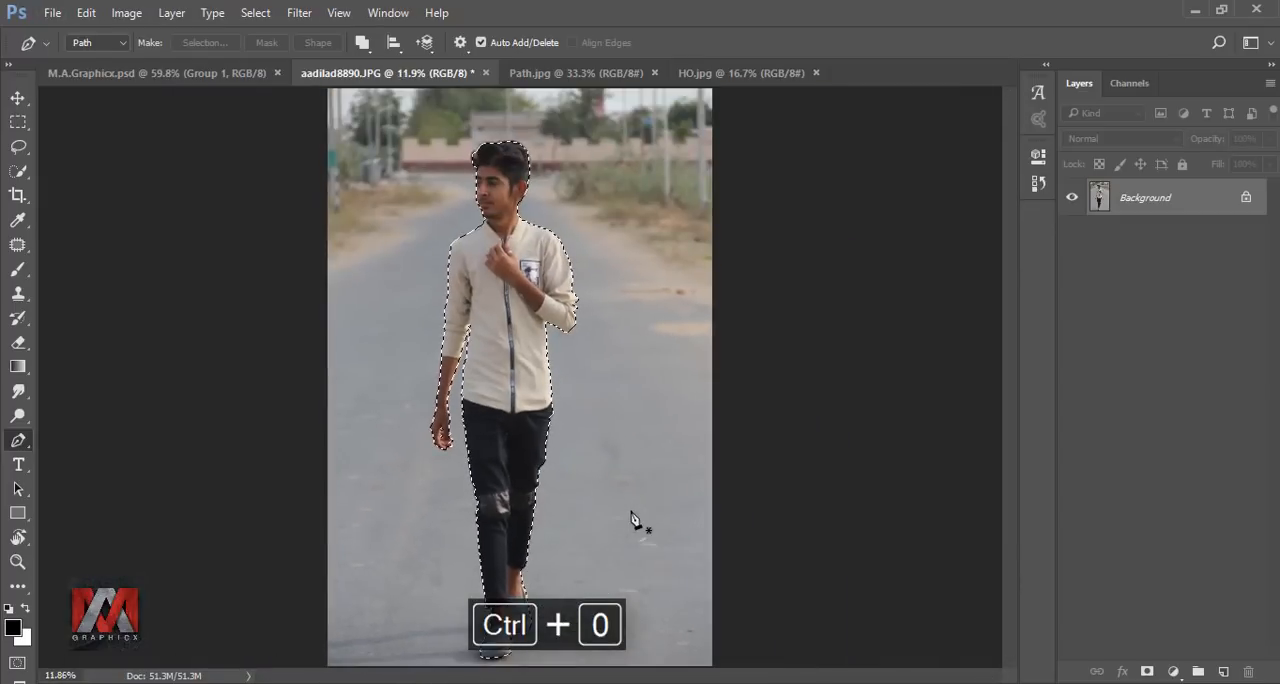
click(1147, 672)
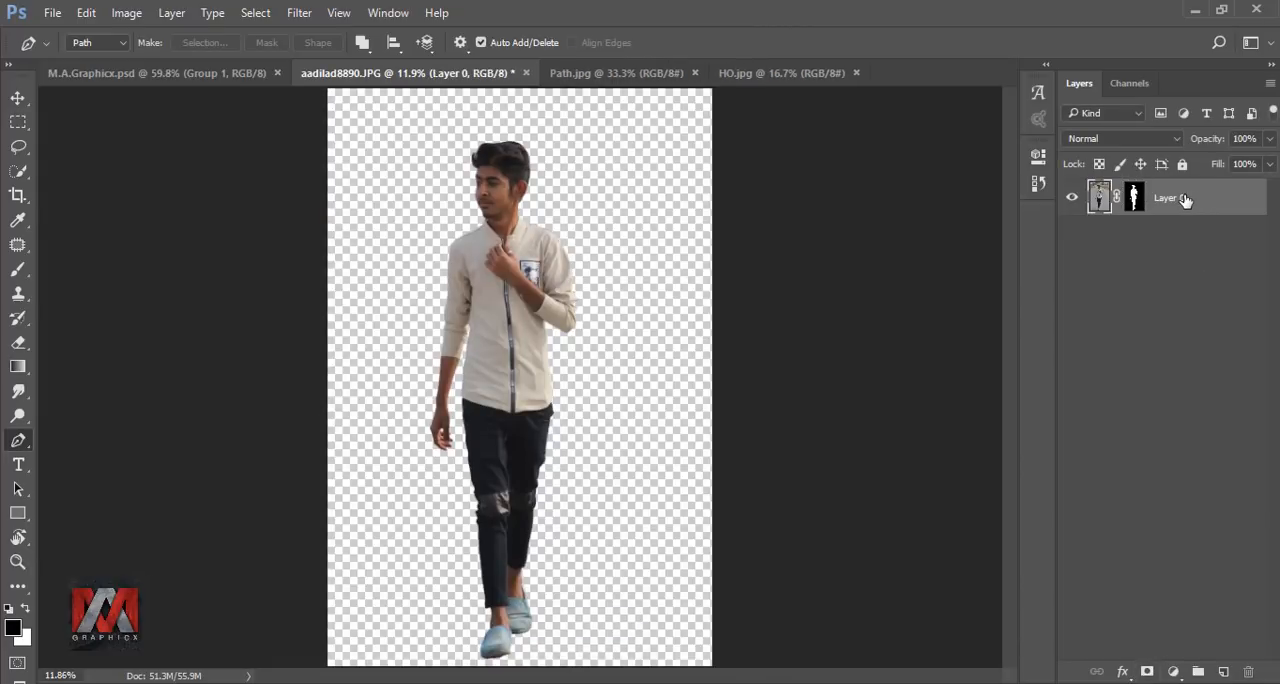
Switch to Path.jpg and move the pier image into the cut-out document as a new layer.
click(618, 74)
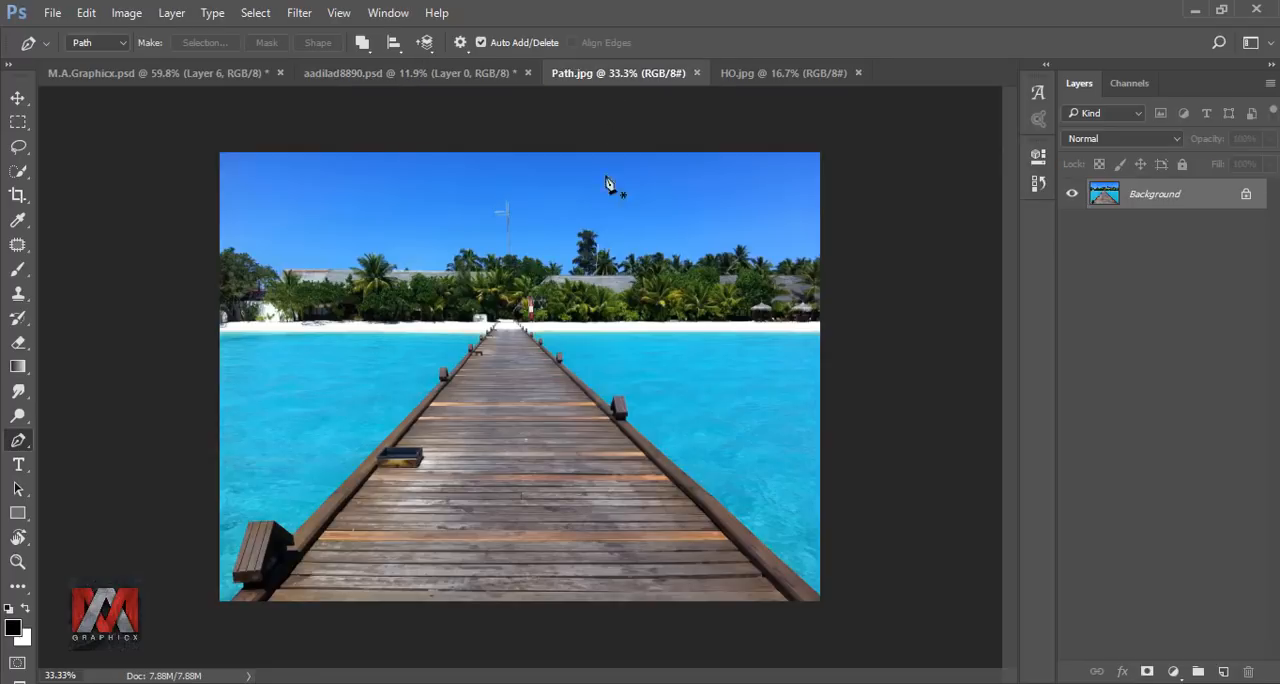
click(14, 99)
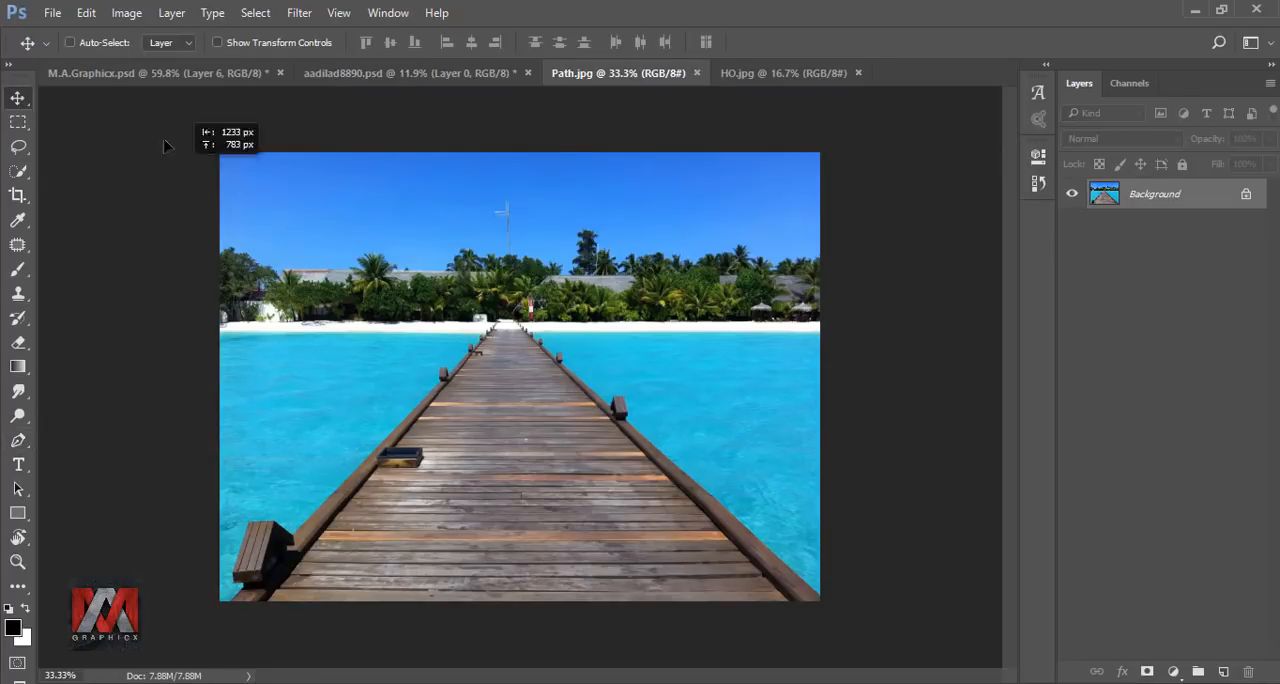
drag(367, 79, 463, 592)
Scale the pier layer proportionally to 532% and position it over the lower part of the canvas.
key(ctrl+t)
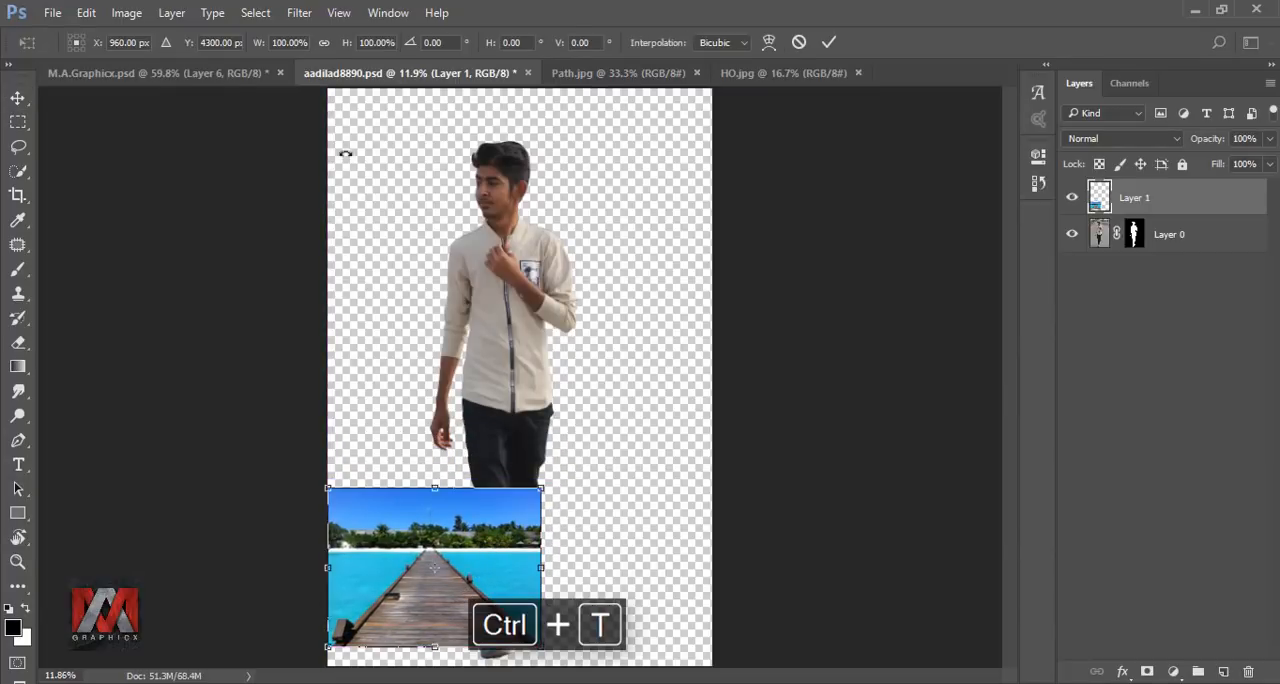
drag(260, 44, 536, 80)
drag(479, 373, 586, 346)
drag(266, 44, 423, 131)
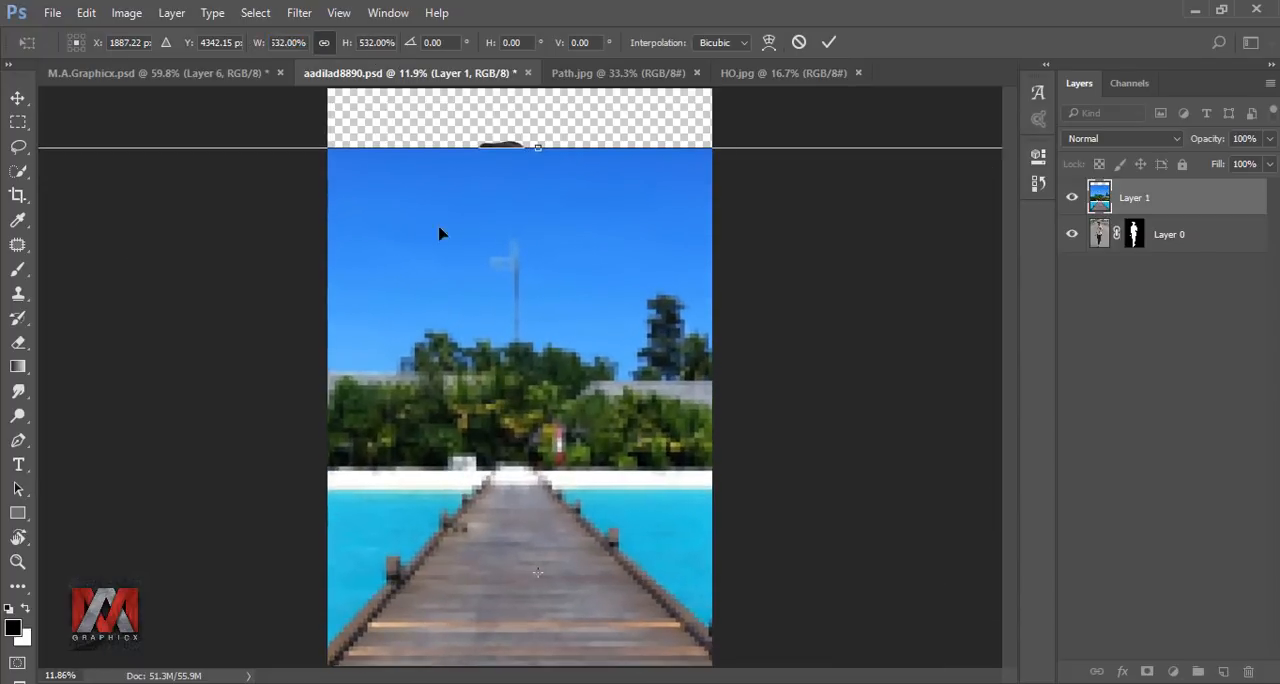
click(829, 42)
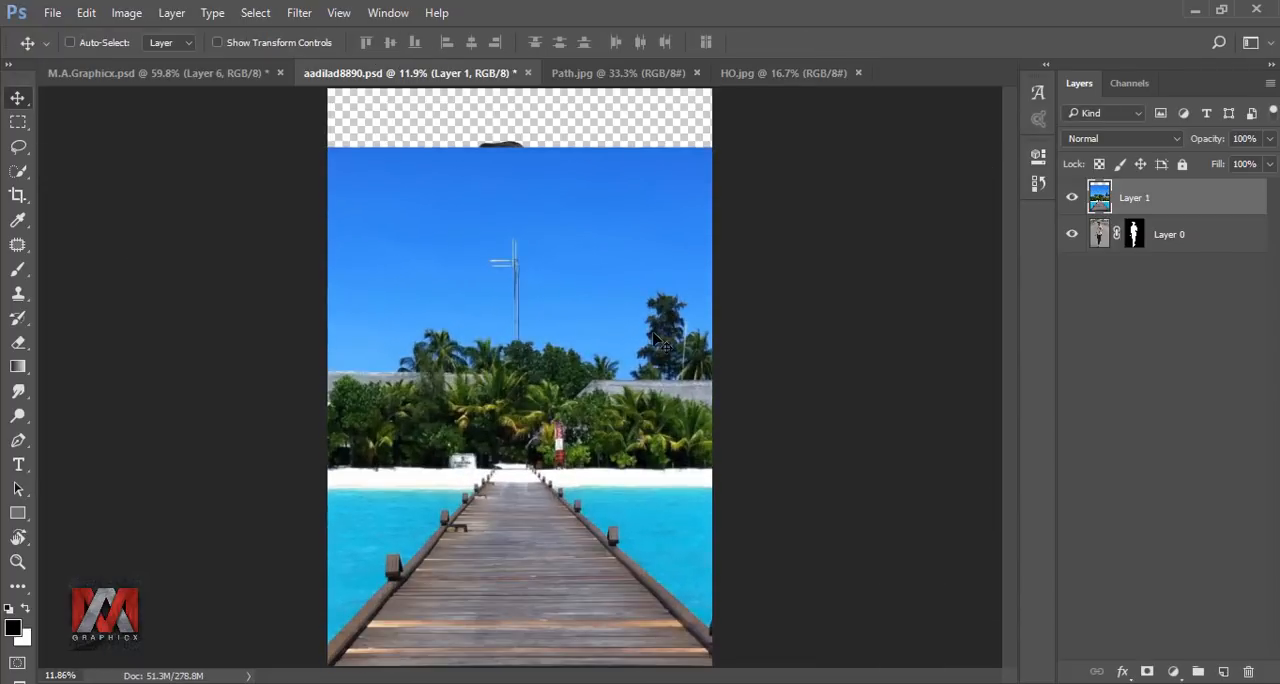
drag(651, 370, 649, 370)
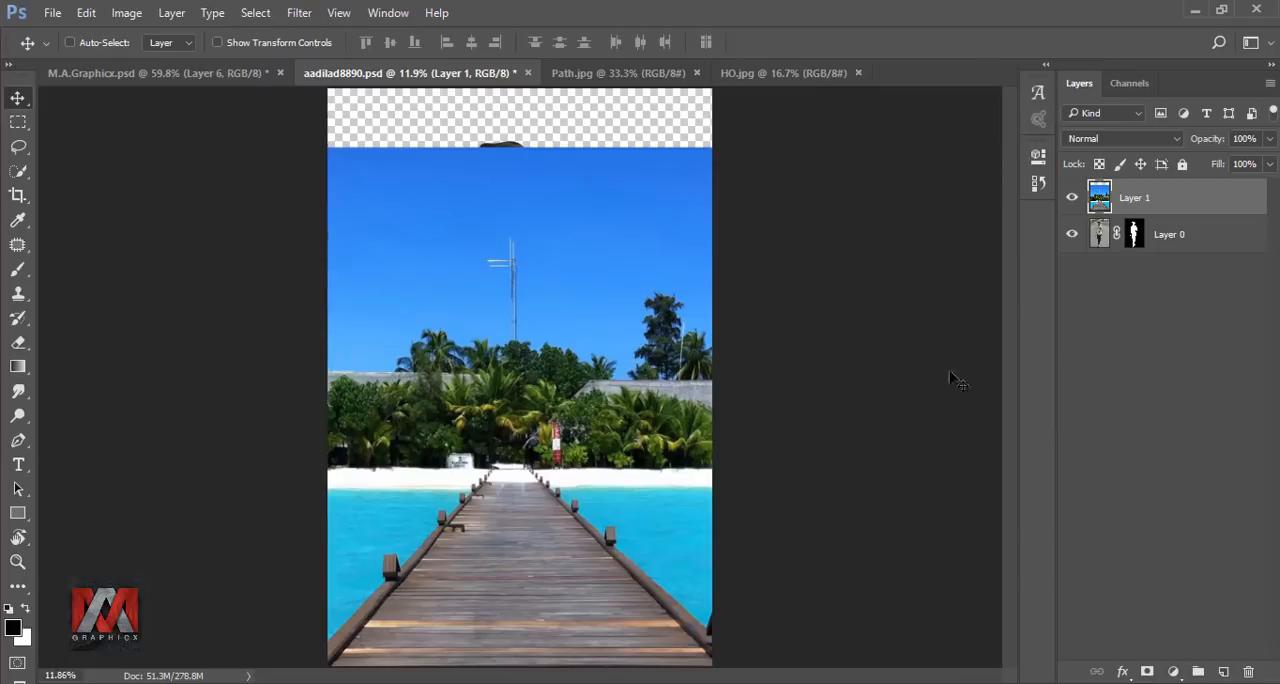
Bring the beach-hut image from HO.jpg into the composite as a new layer.
click(780, 73)
drag(615, 378, 569, 438)
Scale the beach-hut layer proportionally to 287% and position it so the huts and clouds fill the canvas.
key(ctrl+t)
drag(562, 369, 605, 455)
drag(258, 44, 420, 90)
drag(601, 312, 450, 314)
drag(601, 341, 539, 353)
drag(257, 43, 270, 47)
drag(510, 298, 495, 296)
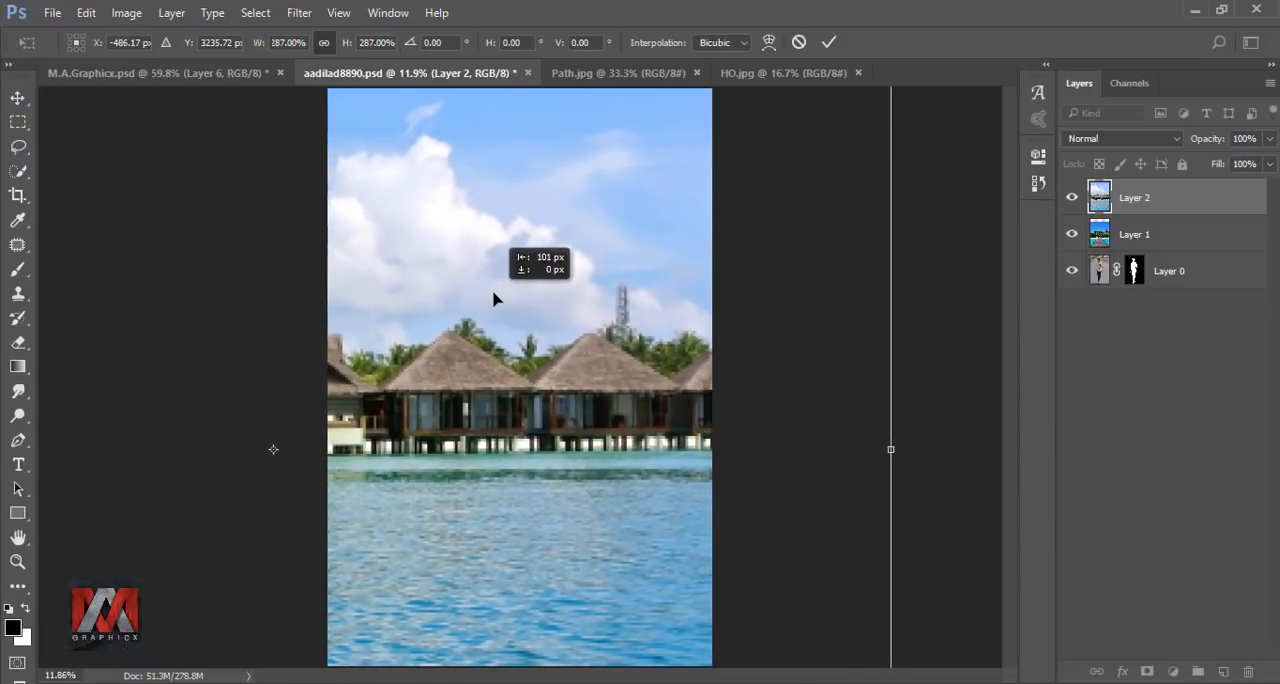
click(829, 42)
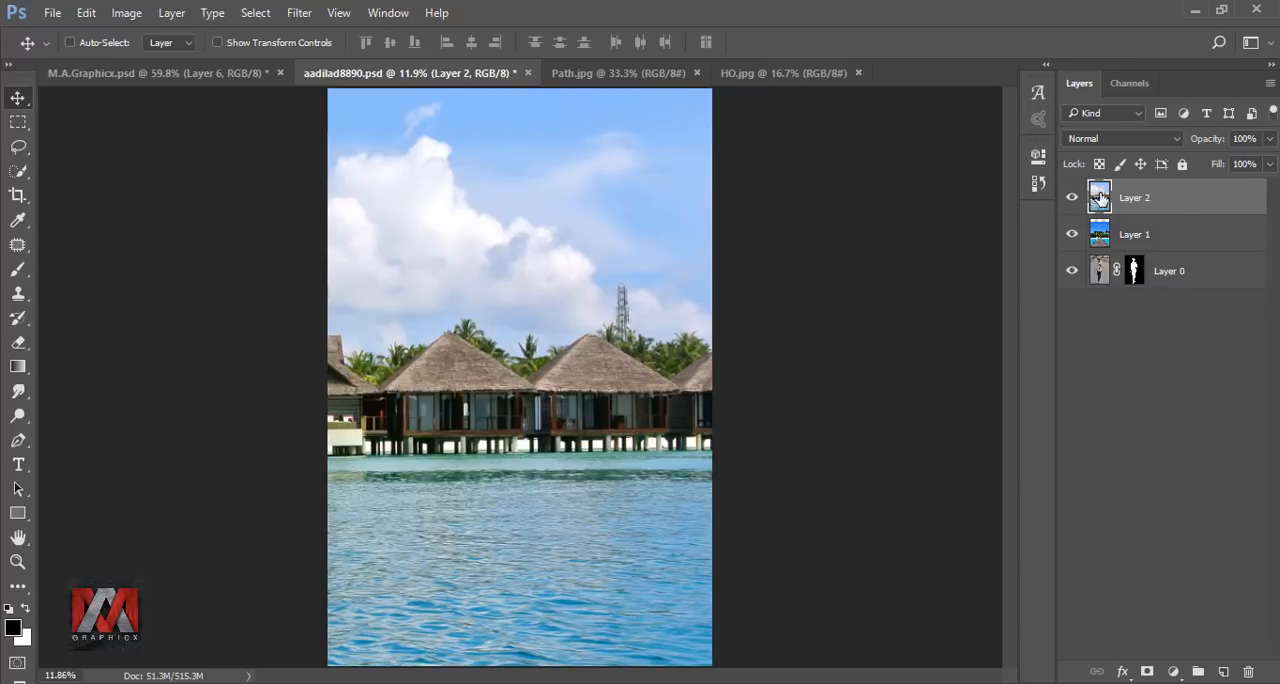
Add a layer mask to Layer 2 and draw a short black-to-white gradient just below the huts to reveal the pier.
click(1147, 671)
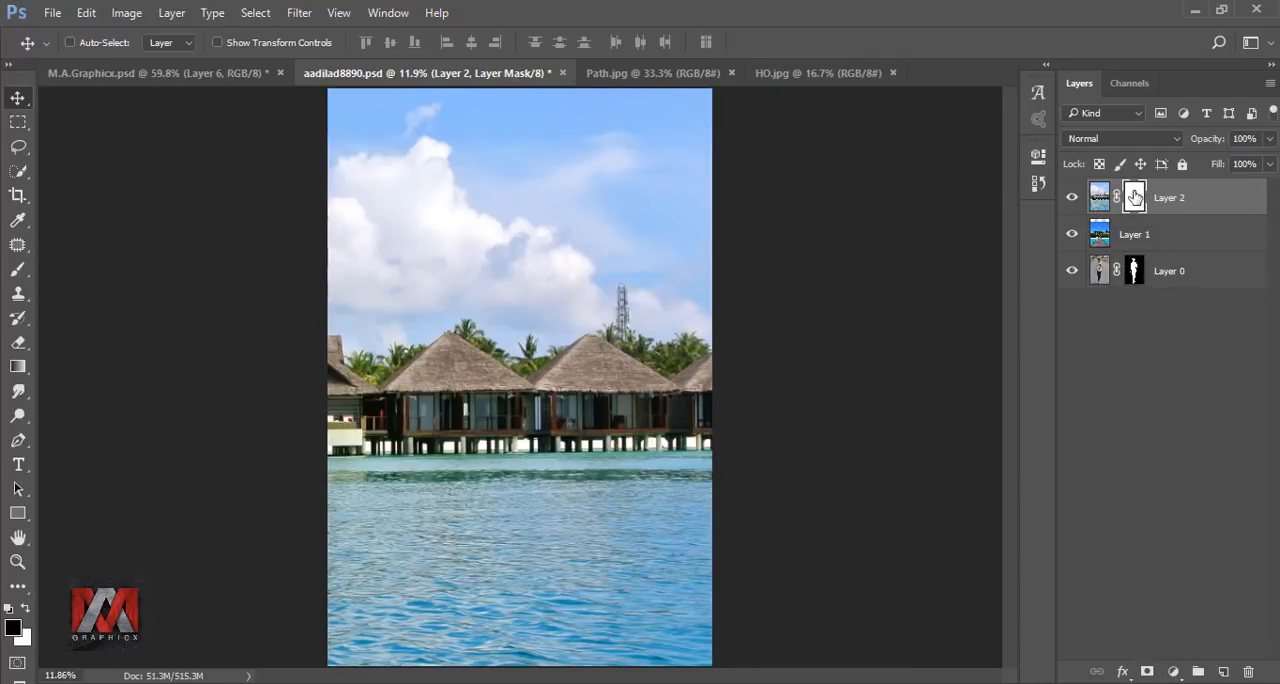
click(18, 367)
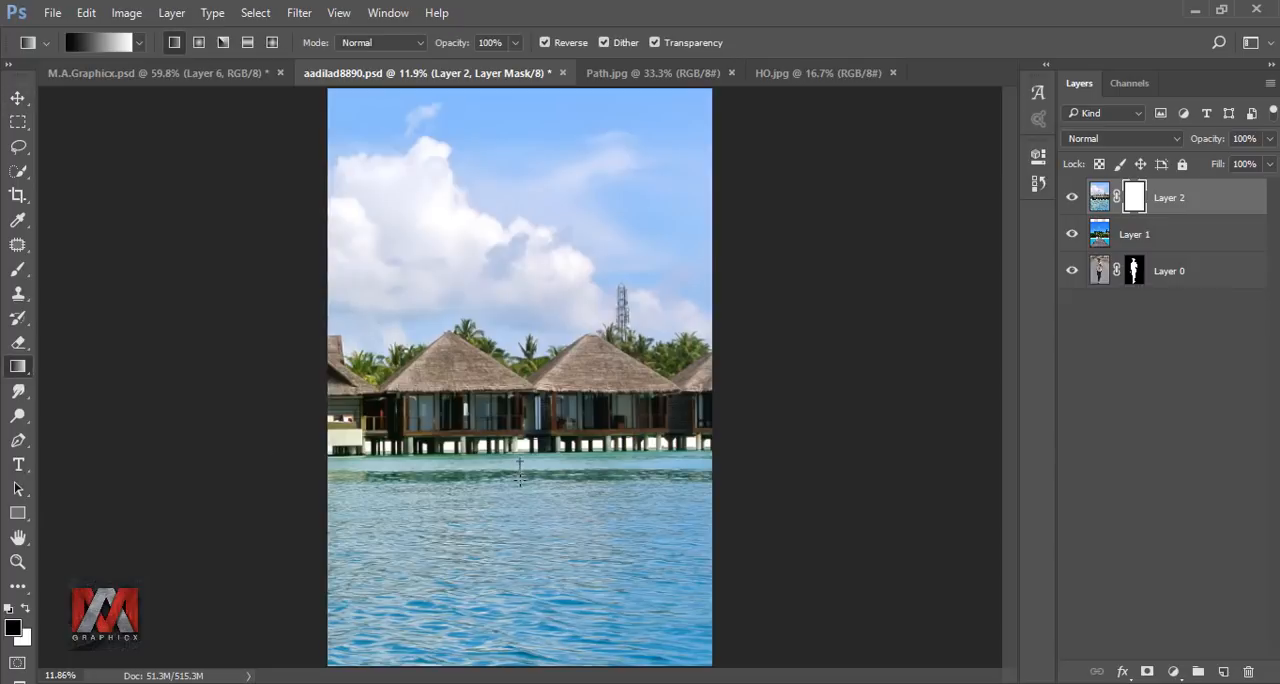
drag(524, 488, 519, 484)
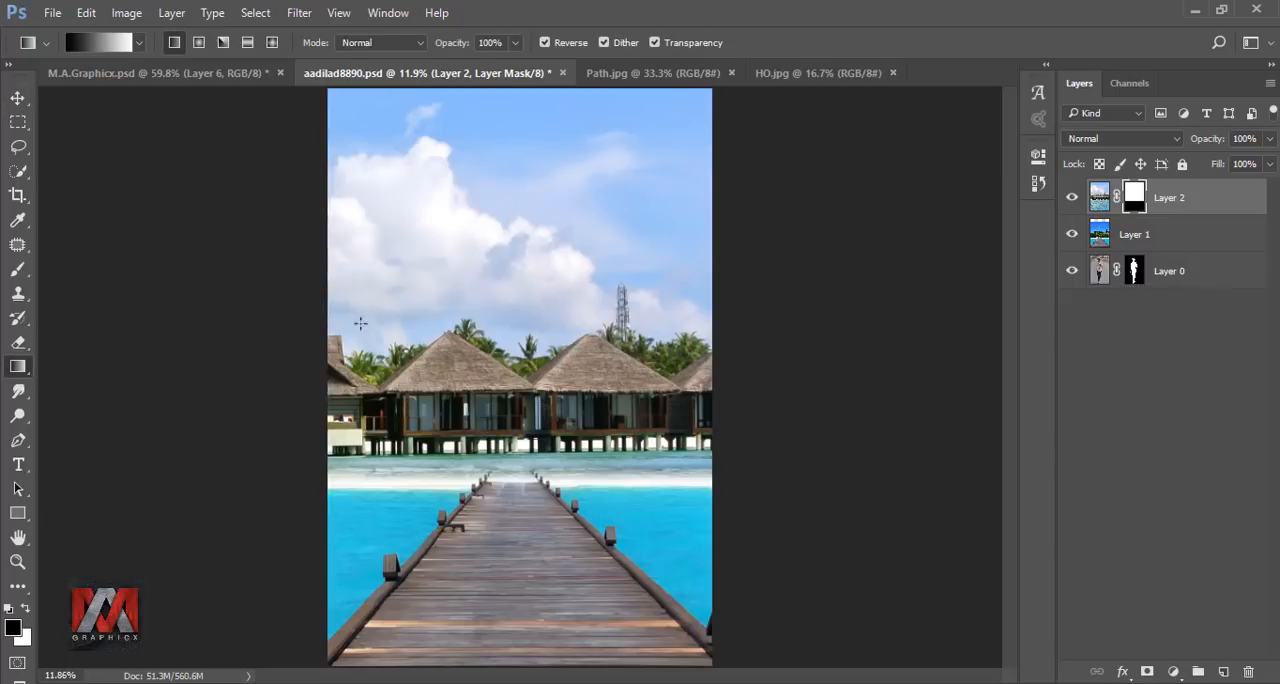
Move the masked hut layer slightly down toward the pier's end and make its image thumbnail active.
click(18, 98)
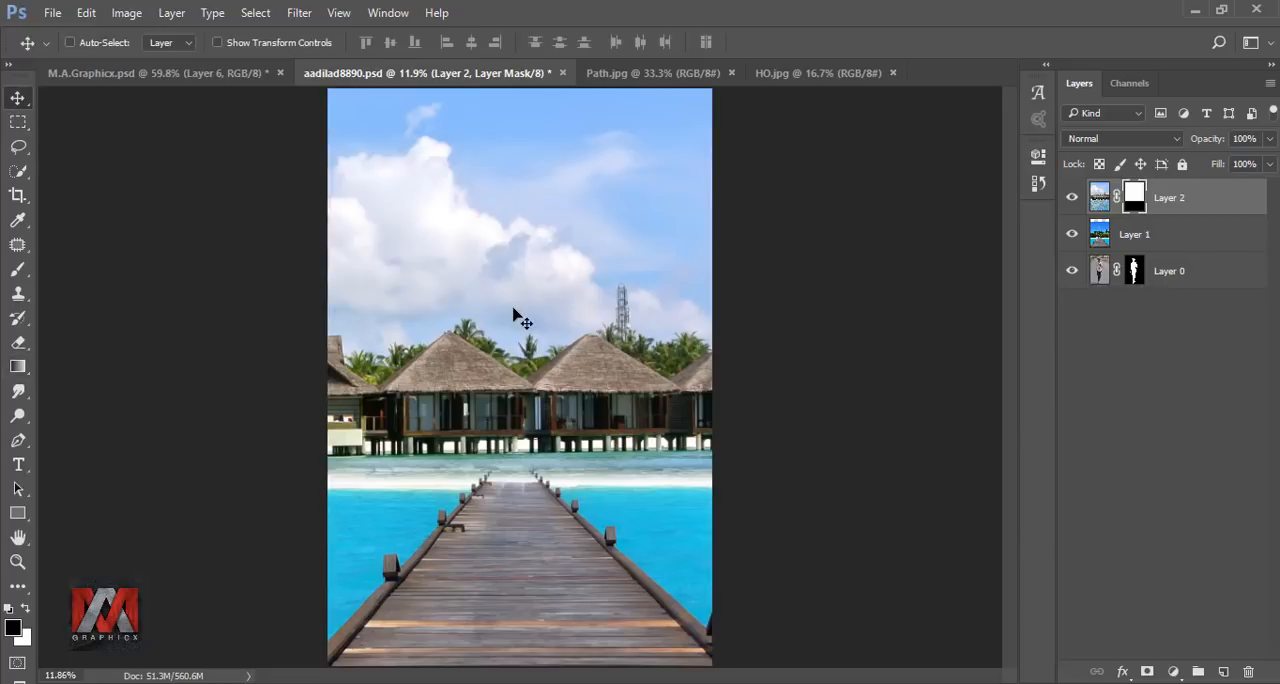
drag(531, 306, 536, 322)
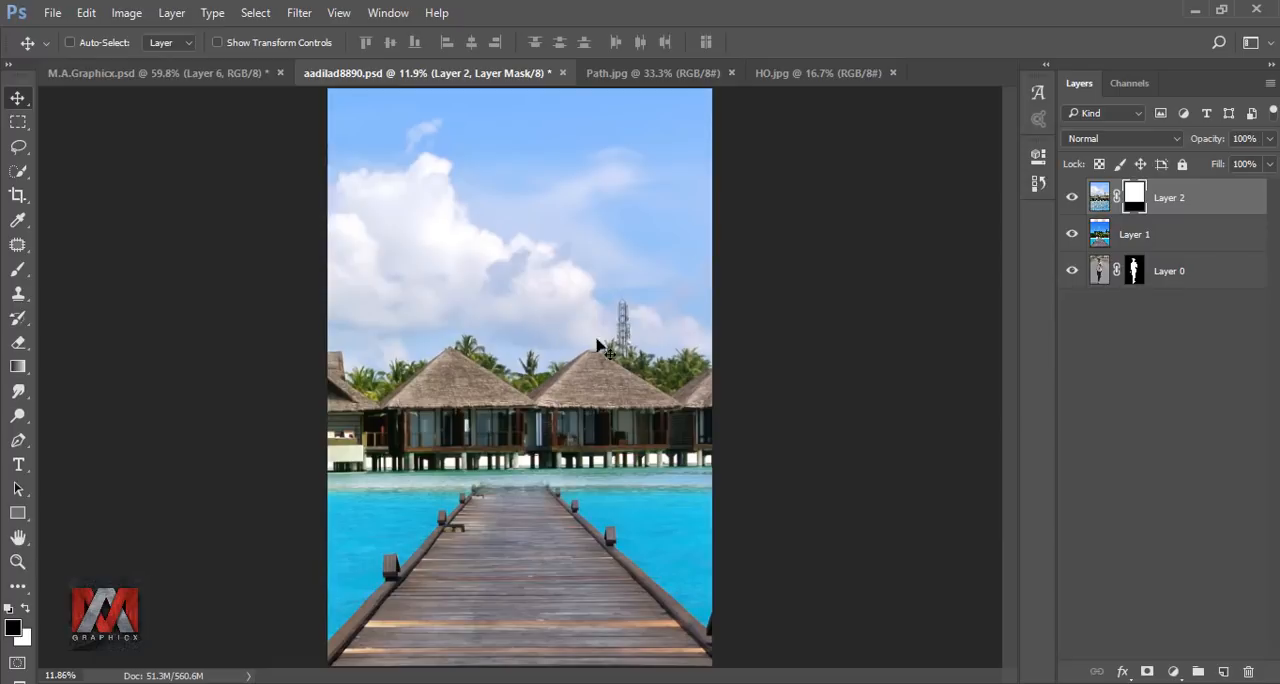
click(1098, 197)
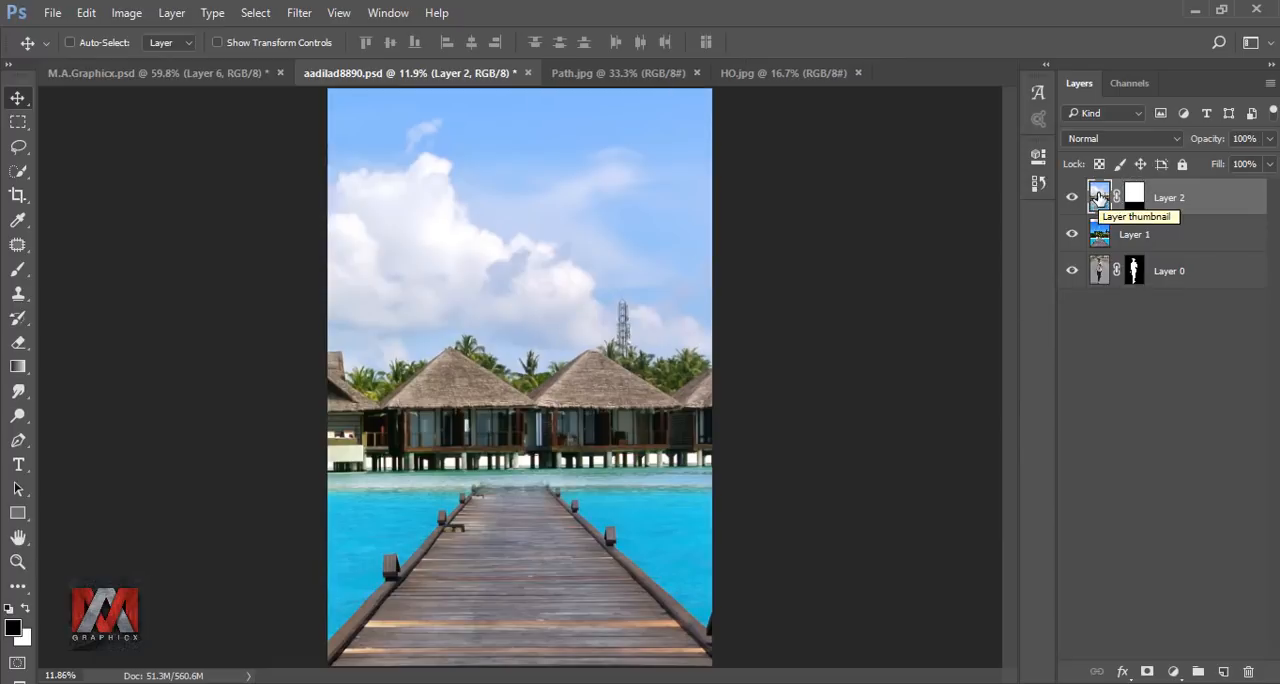
Bring the cut-out man's layer to the top of the stack, scale it to about 75% and place him centrally on the pier.
click(1100, 270)
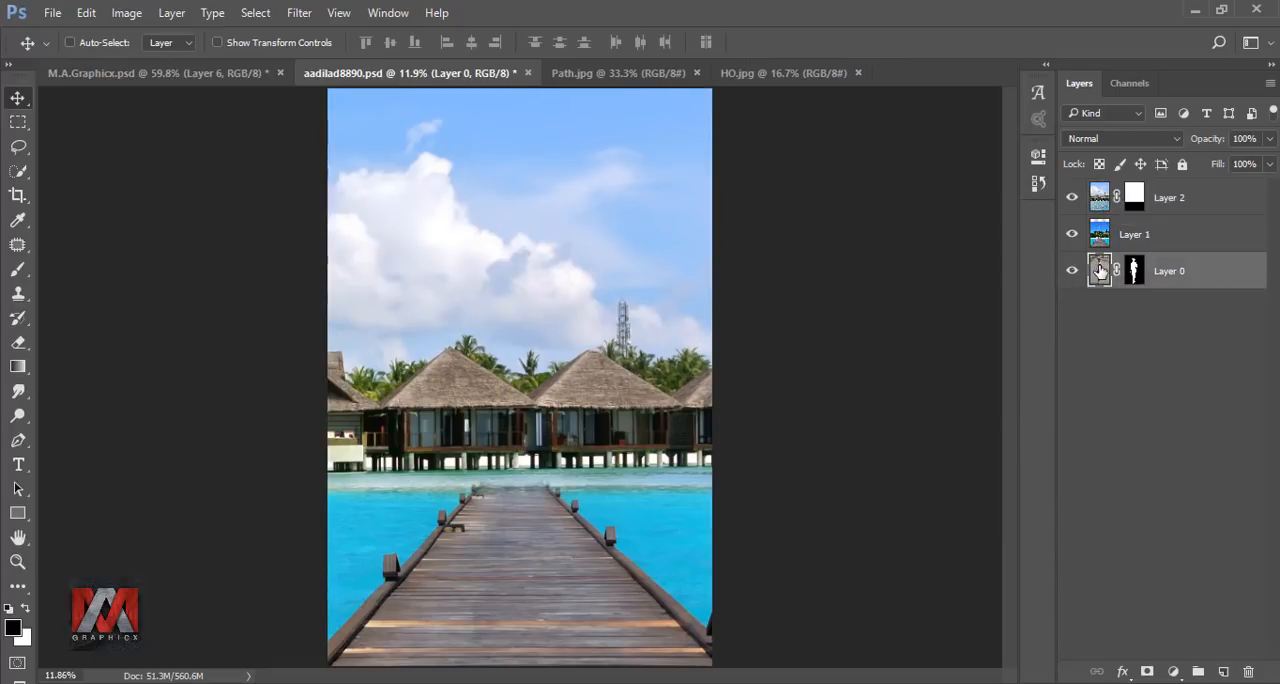
drag(1216, 274, 1209, 197)
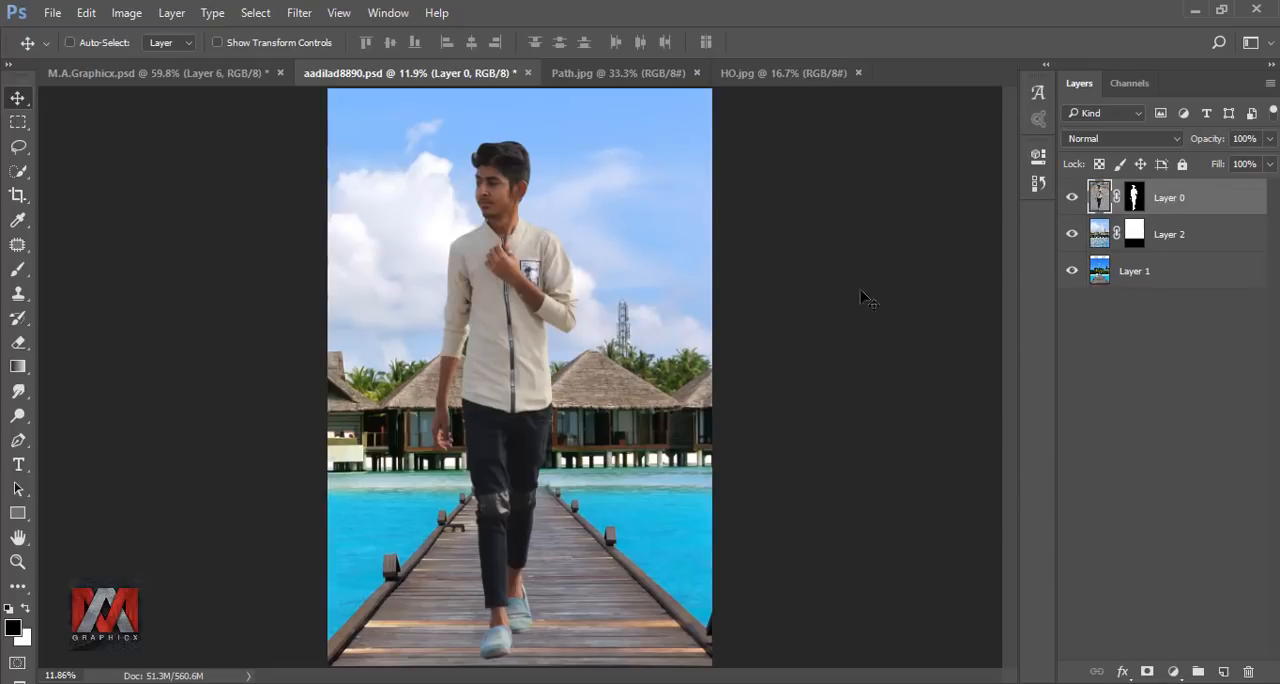
key(ctrl+t)
drag(711, 88, 653, 200)
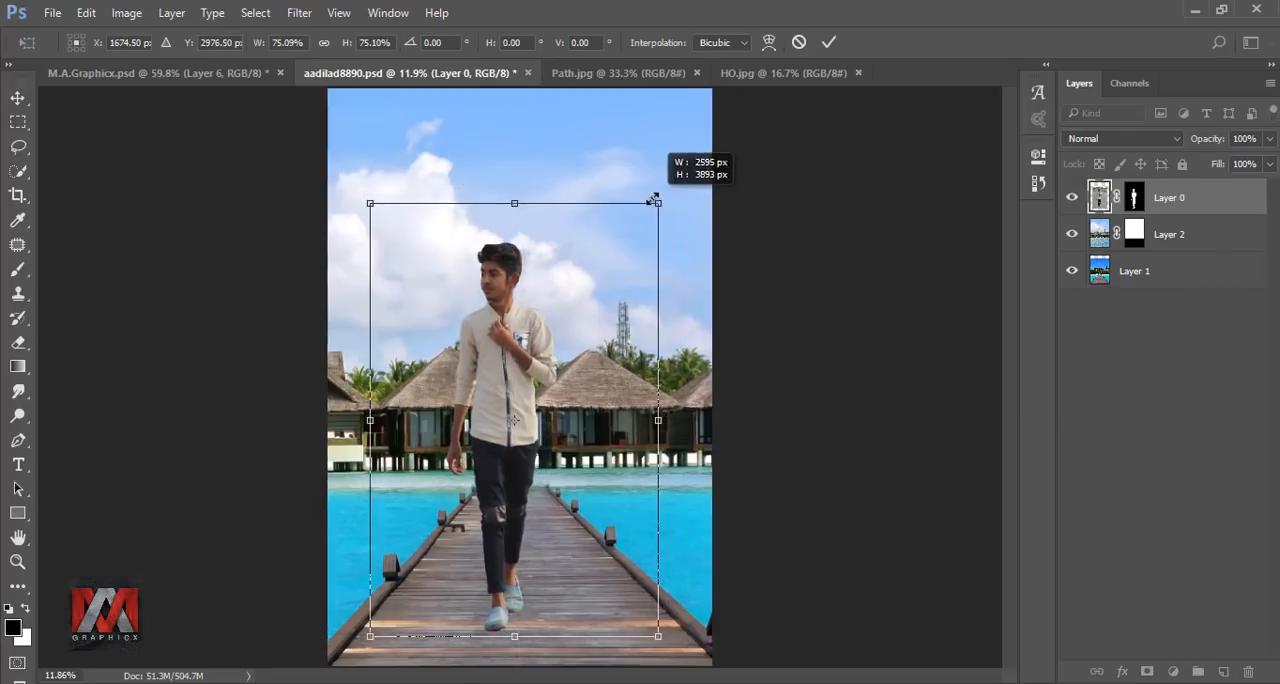
drag(599, 274, 605, 272)
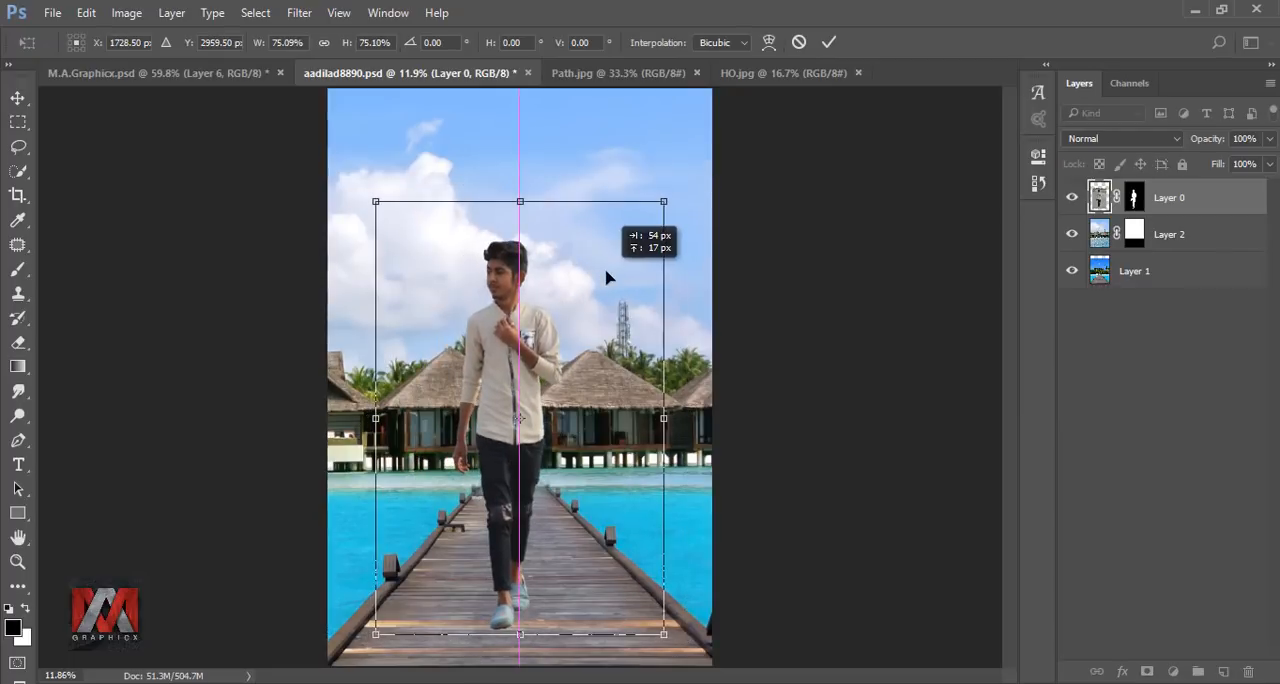
click(828, 44)
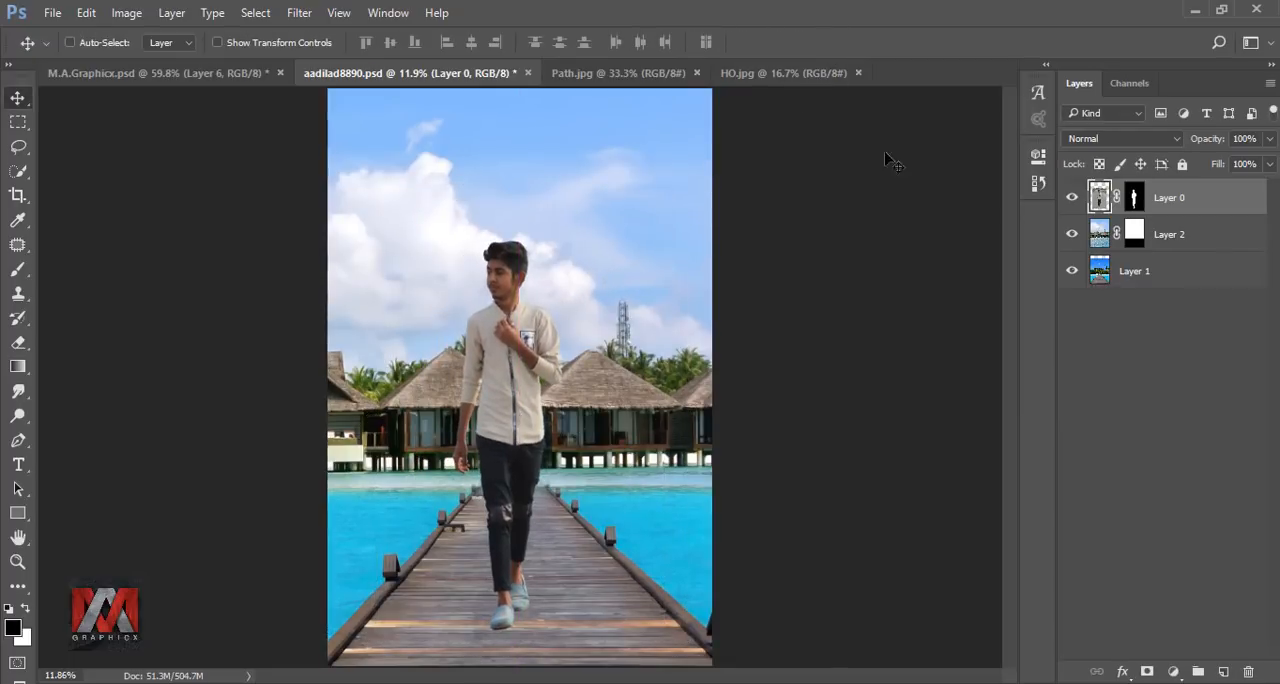
Add a new layer directly above Layer 2 and choose the Foreground to Transparent preset for the Gradient tool.
click(1098, 231)
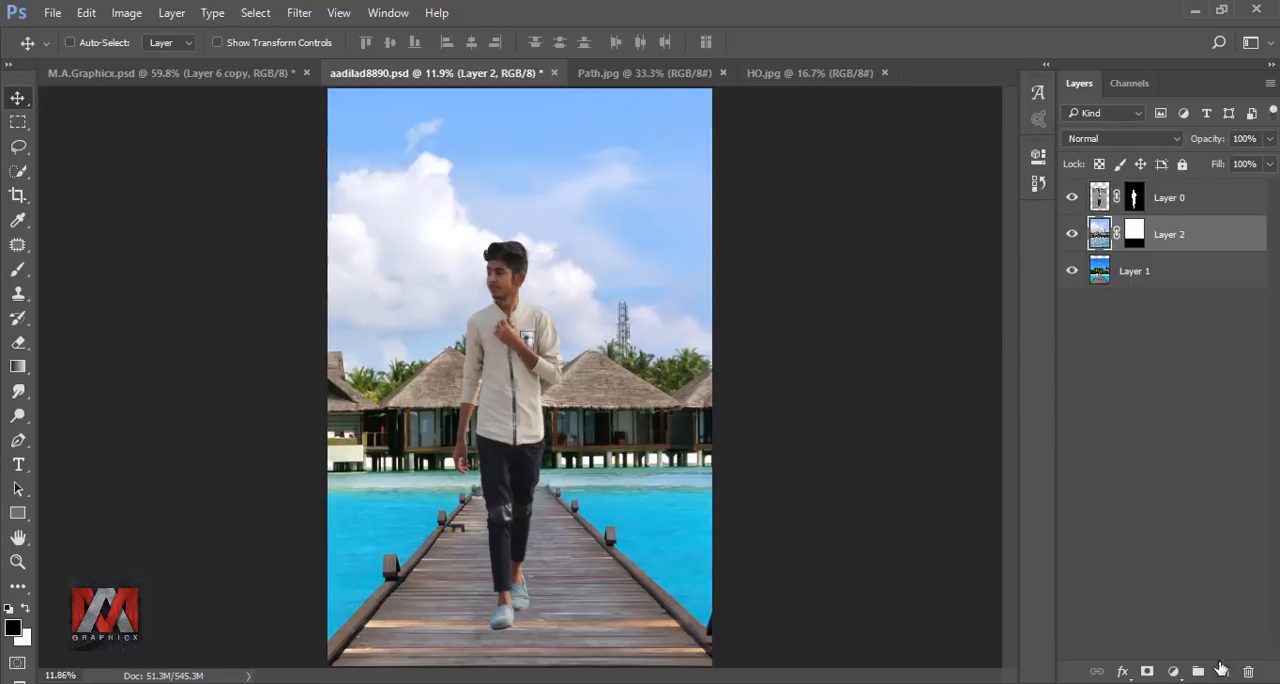
click(1224, 671)
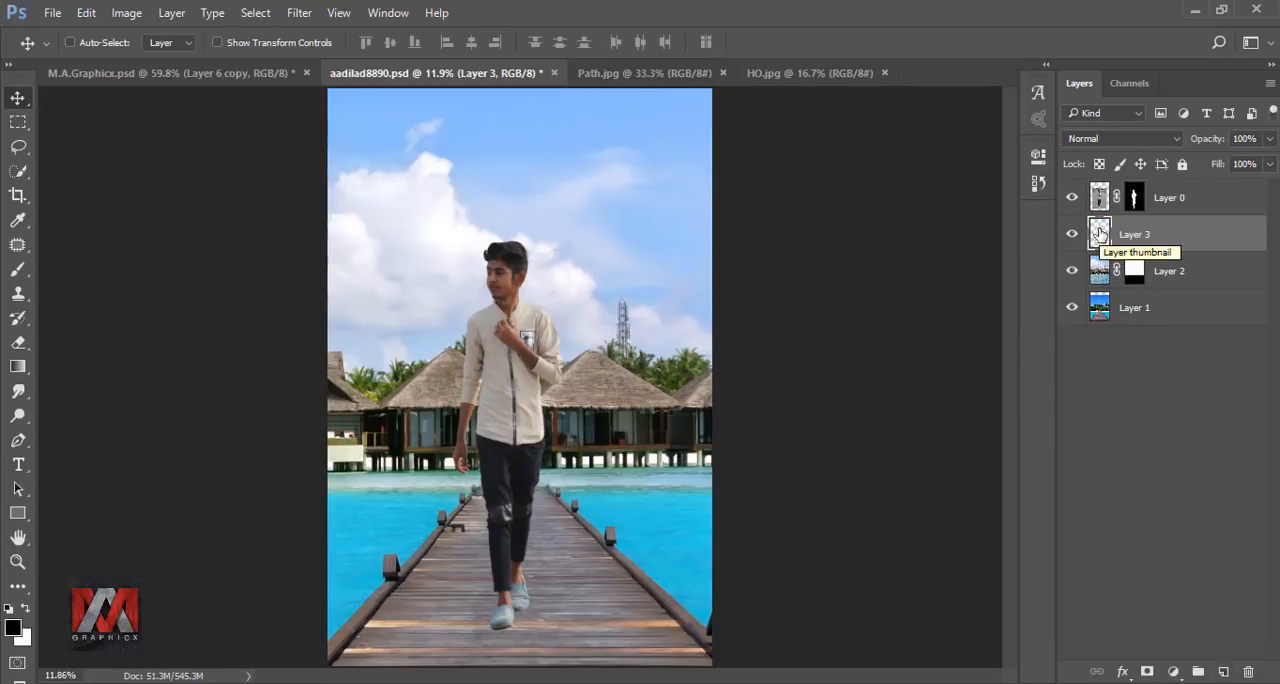
click(16, 368)
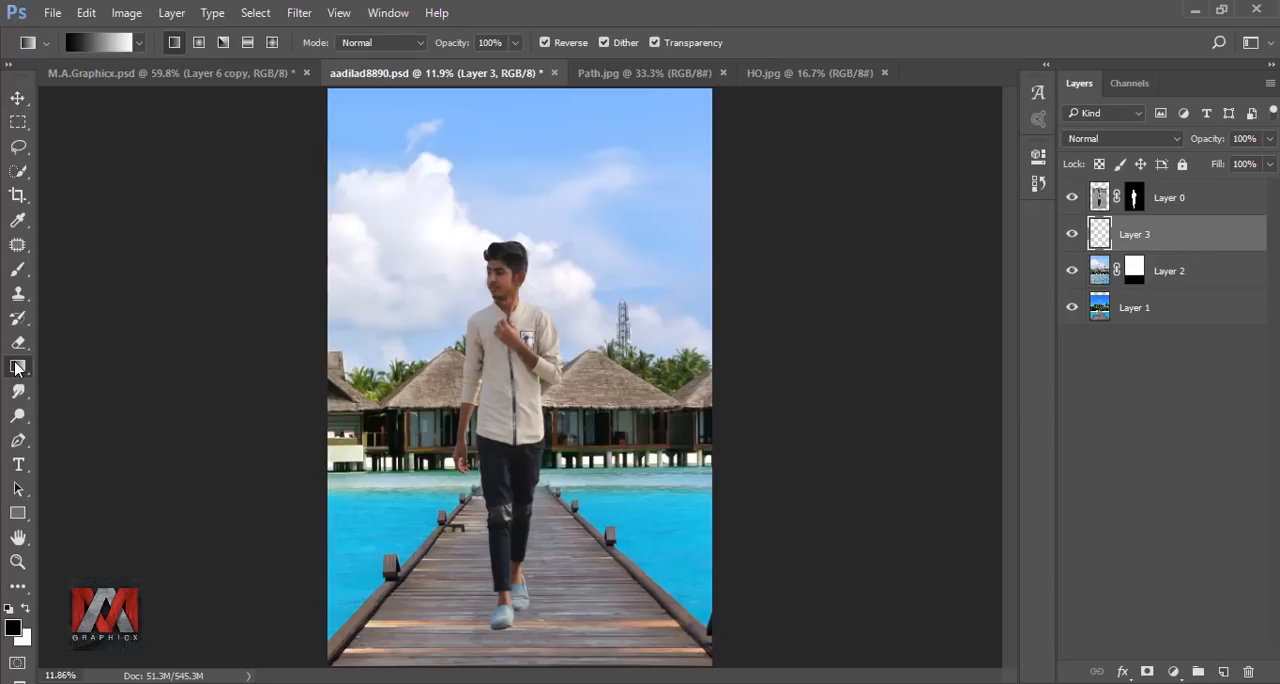
click(102, 41)
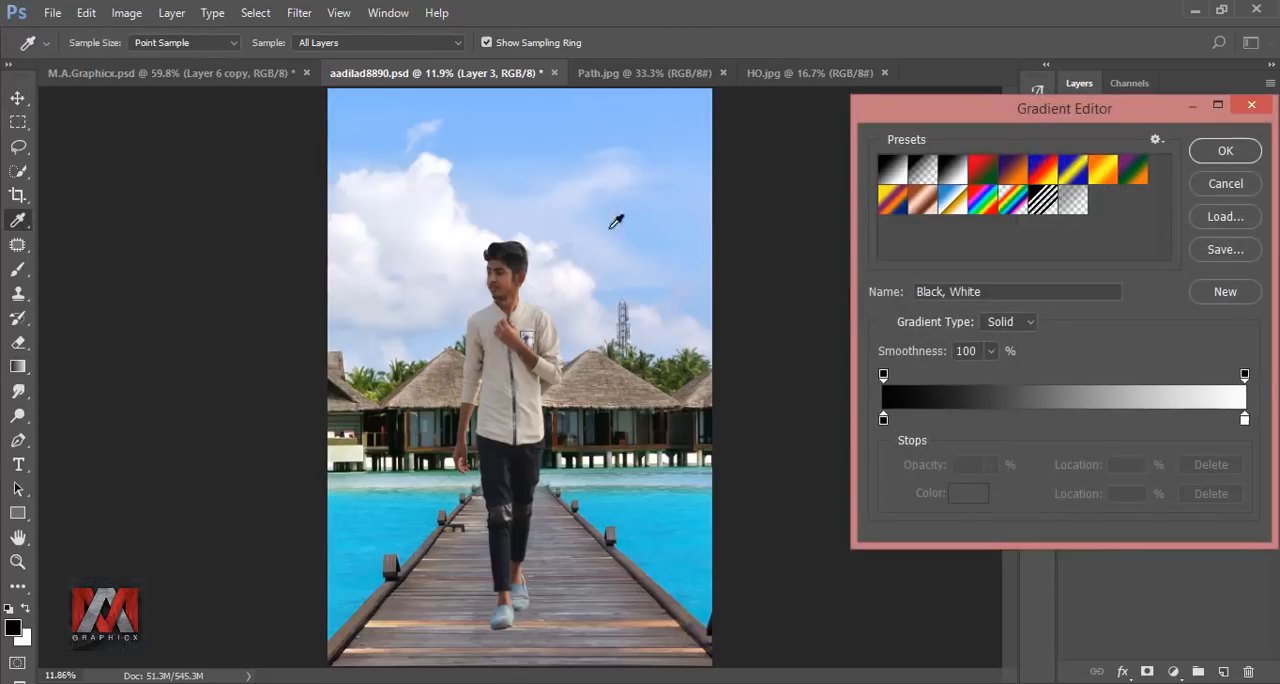
click(922, 172)
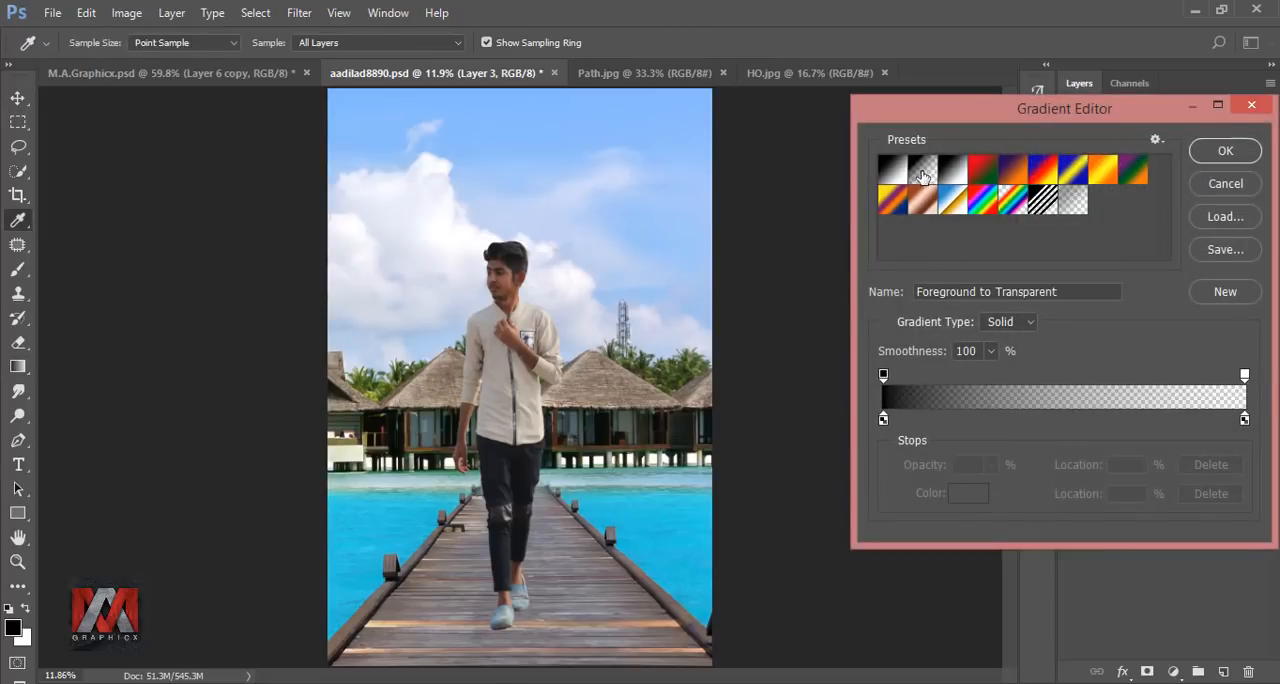
Set the gradient's opaque end colour to #078aa3, fade it down from the top of the sky and compare the image without it.
click(884, 419)
click(966, 493)
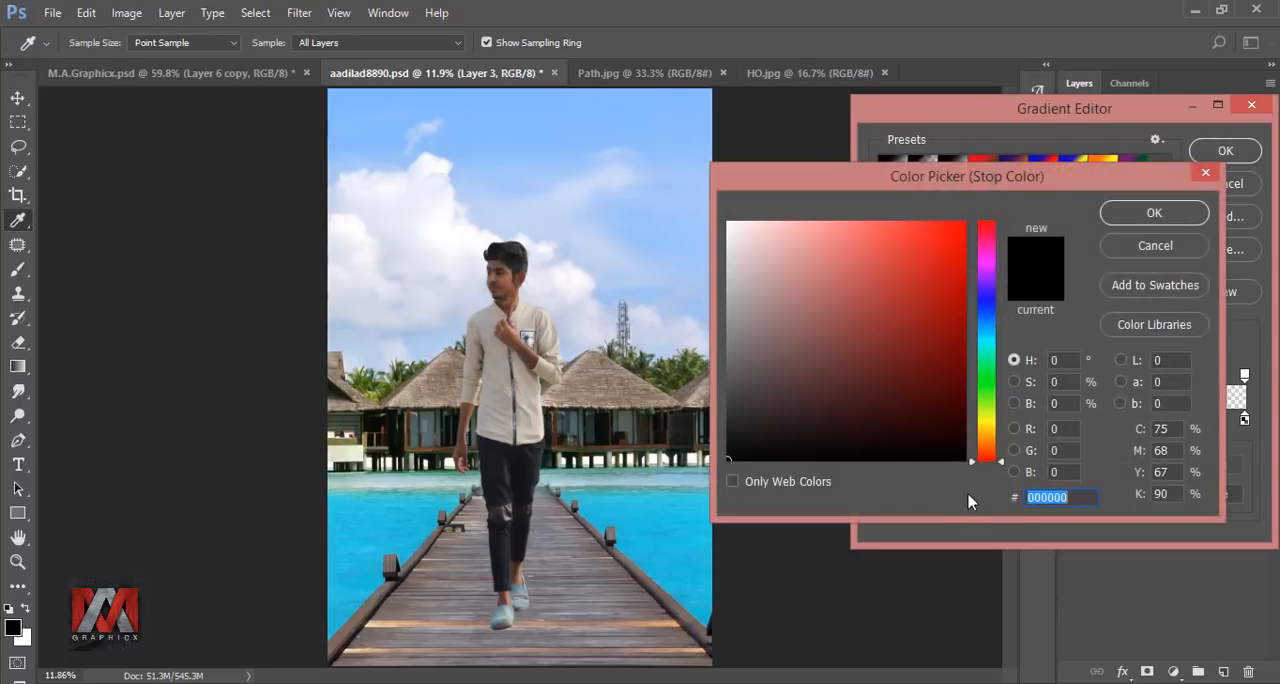
text(078aa3)
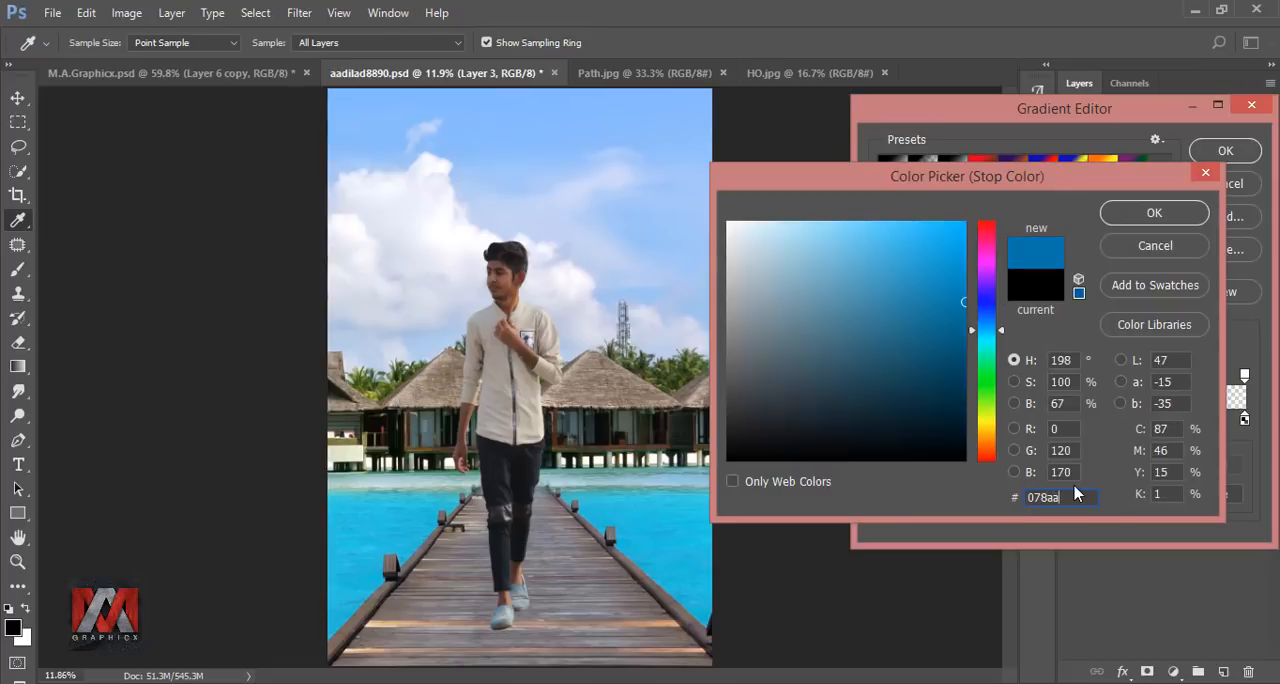
click(1130, 216)
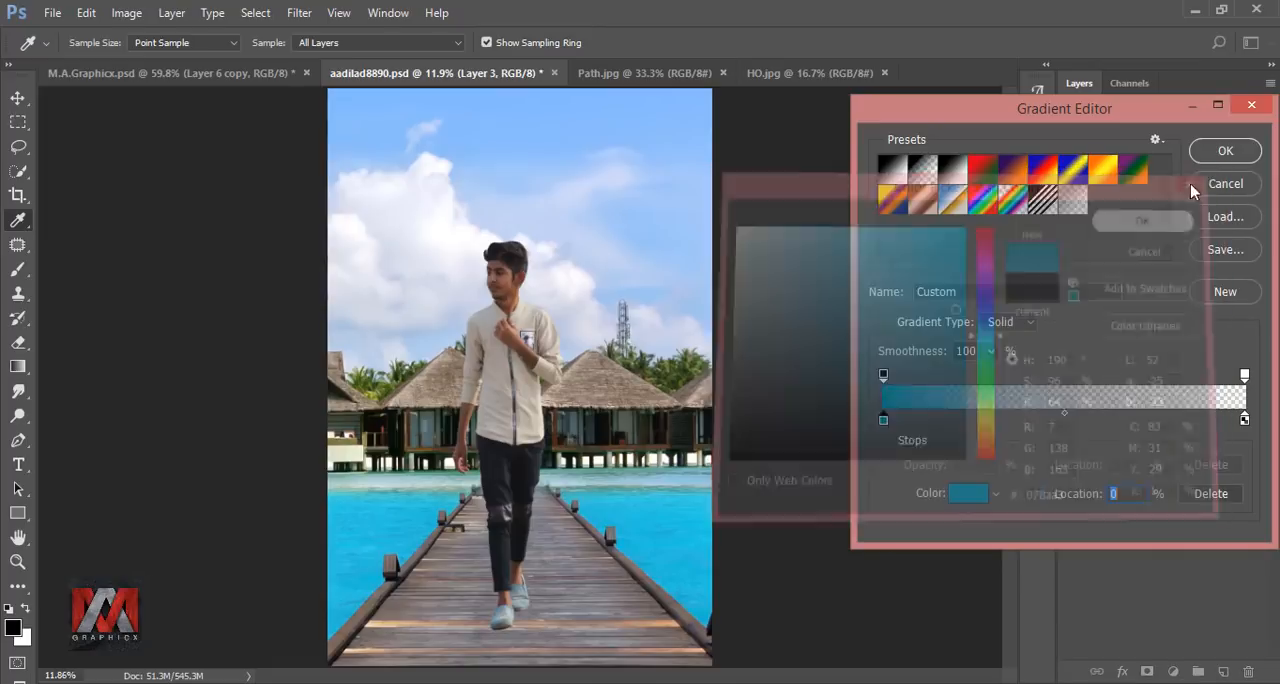
click(1224, 151)
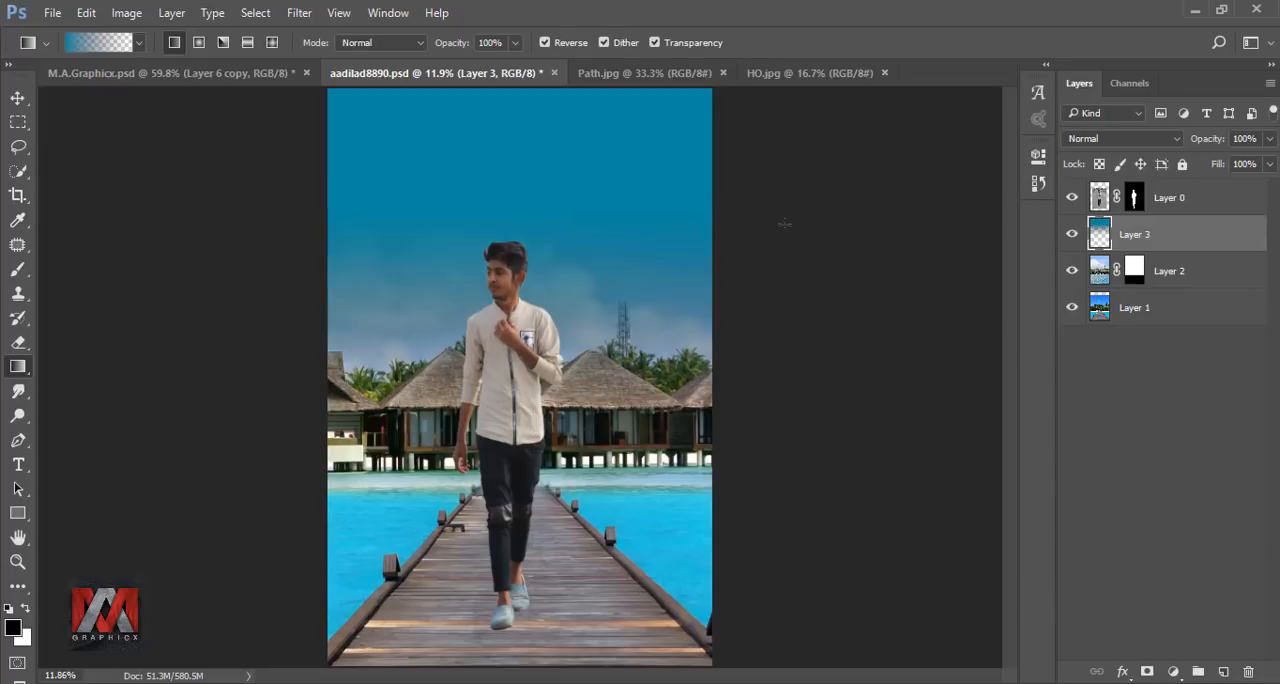
click(1073, 233)
click(1075, 233)
Add a new layer above the gradient and set up the 4809 smoke brush at 1400 px with its tip rotated a quarter turn.
click(1223, 670)
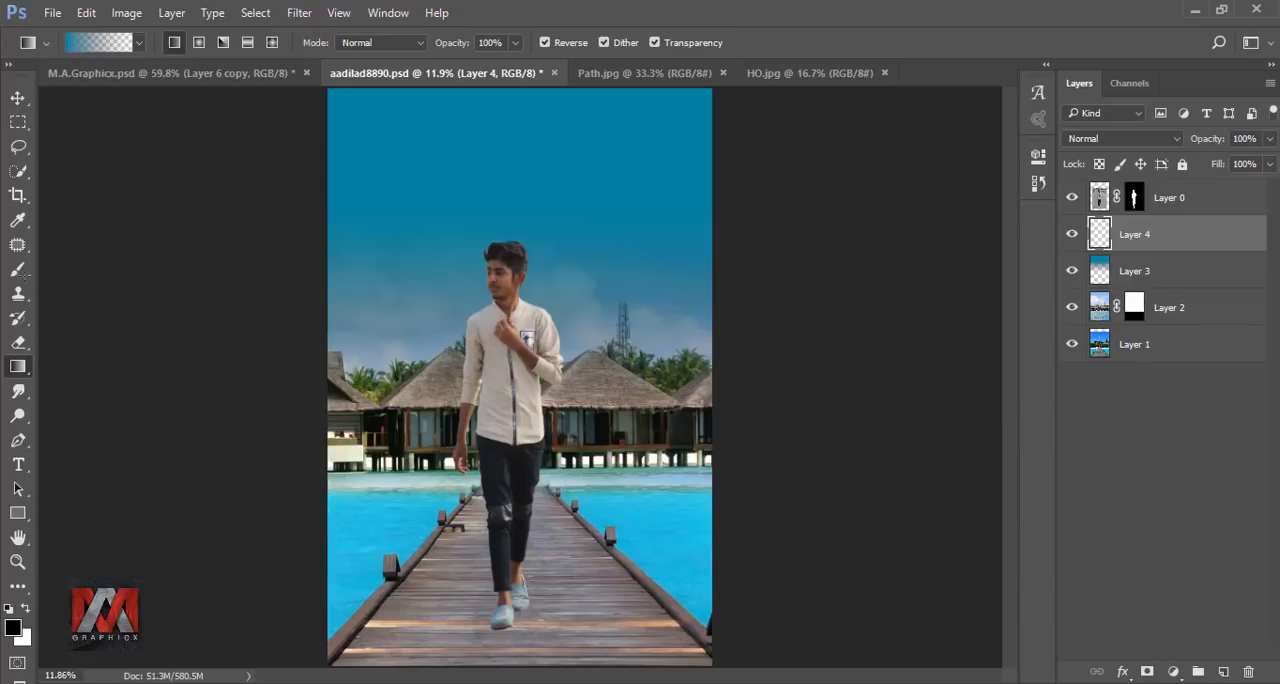
click(19, 272)
click(81, 43)
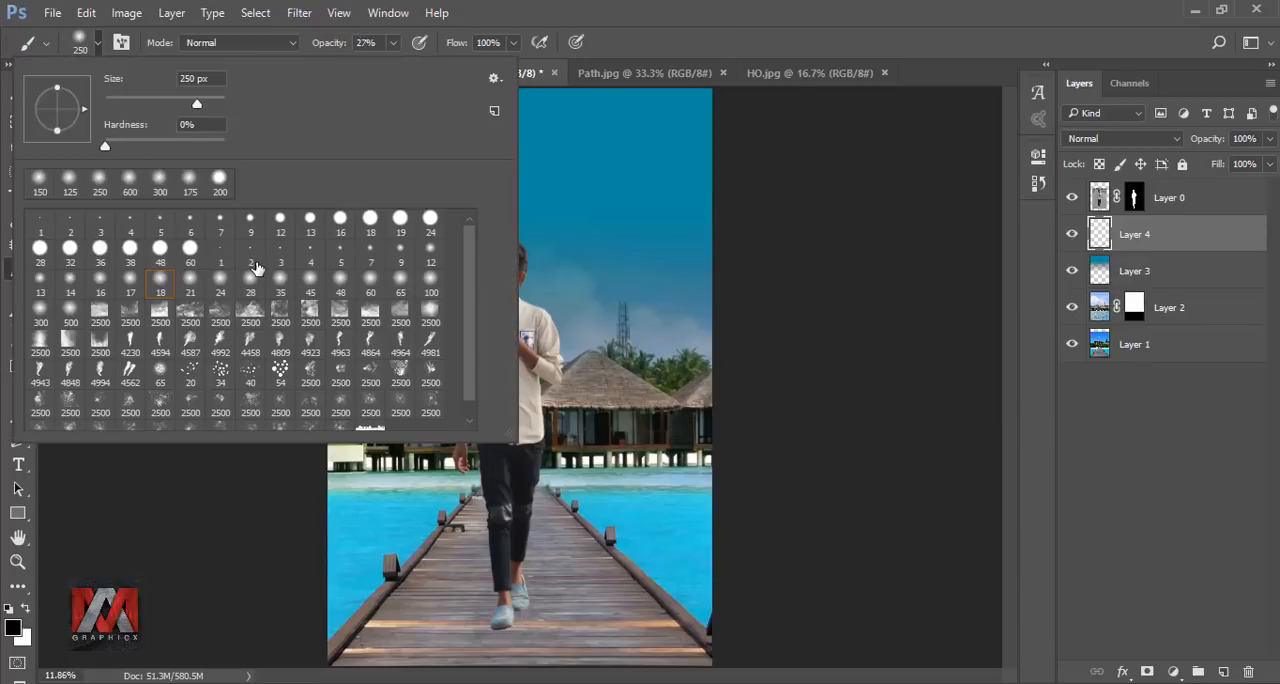
click(284, 346)
click(712, 23)
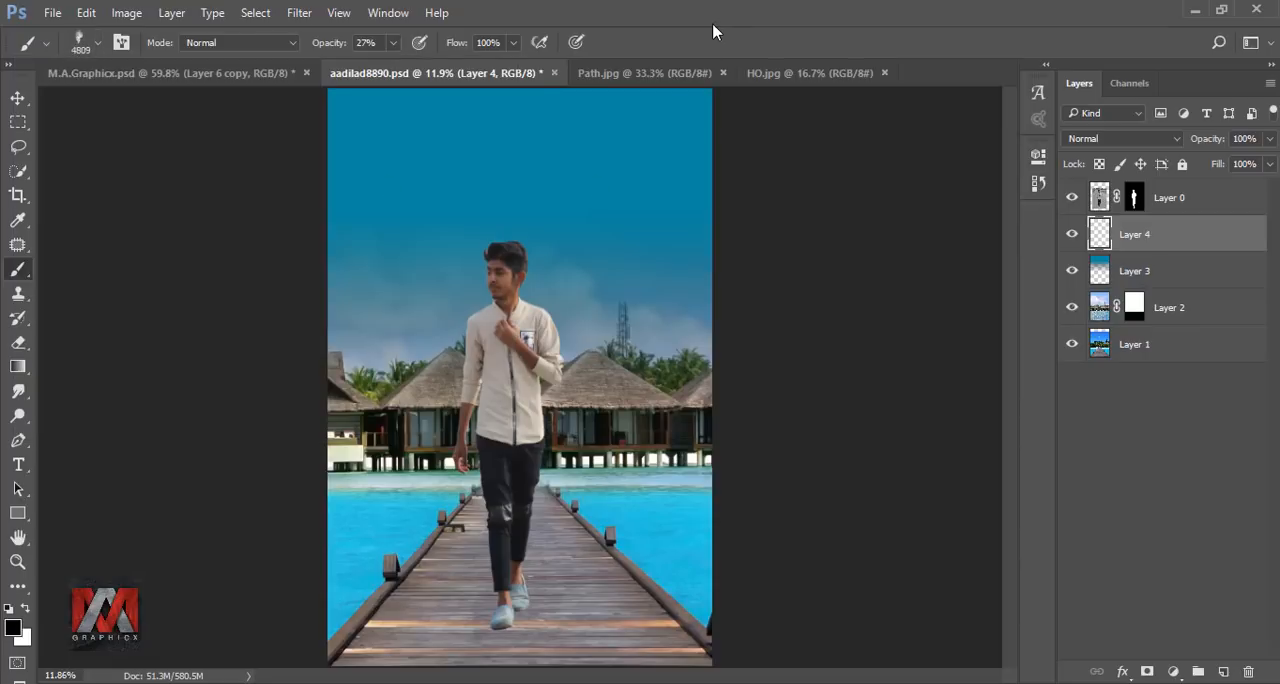
key(bracketleft)
key(bracketleft)
key(bracketleft)
key(bracketleft)
key(bracketleft)
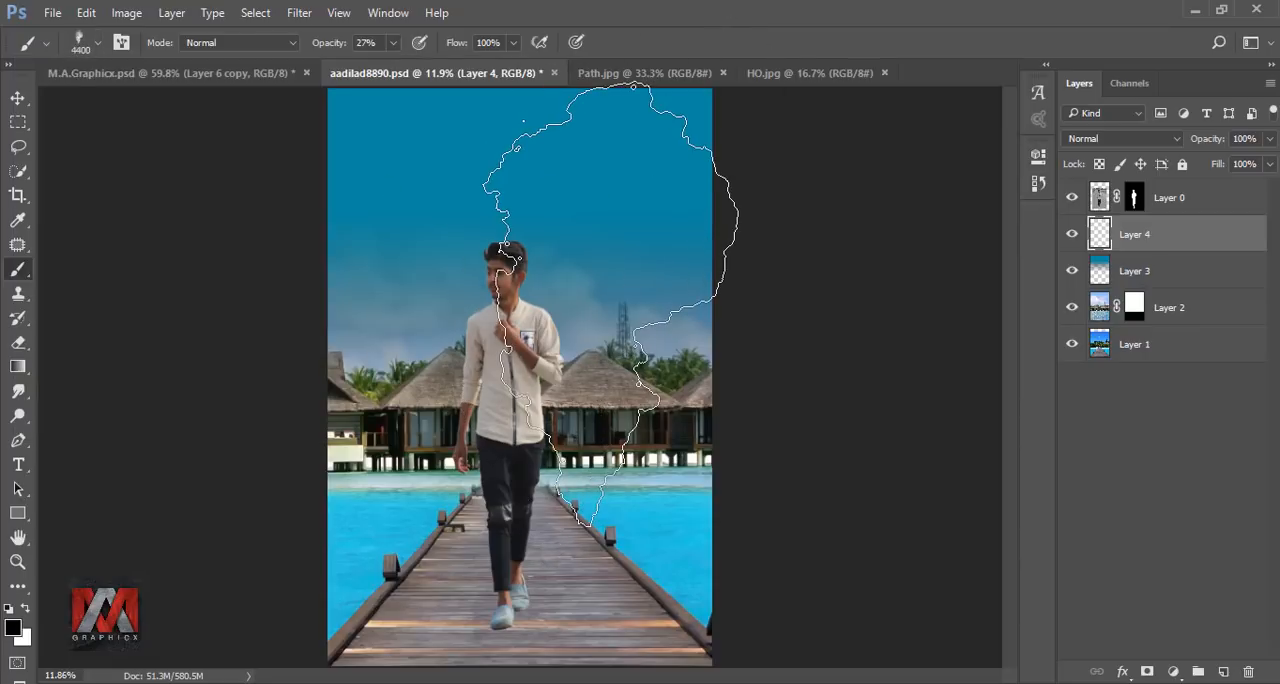
right_click(512, 232)
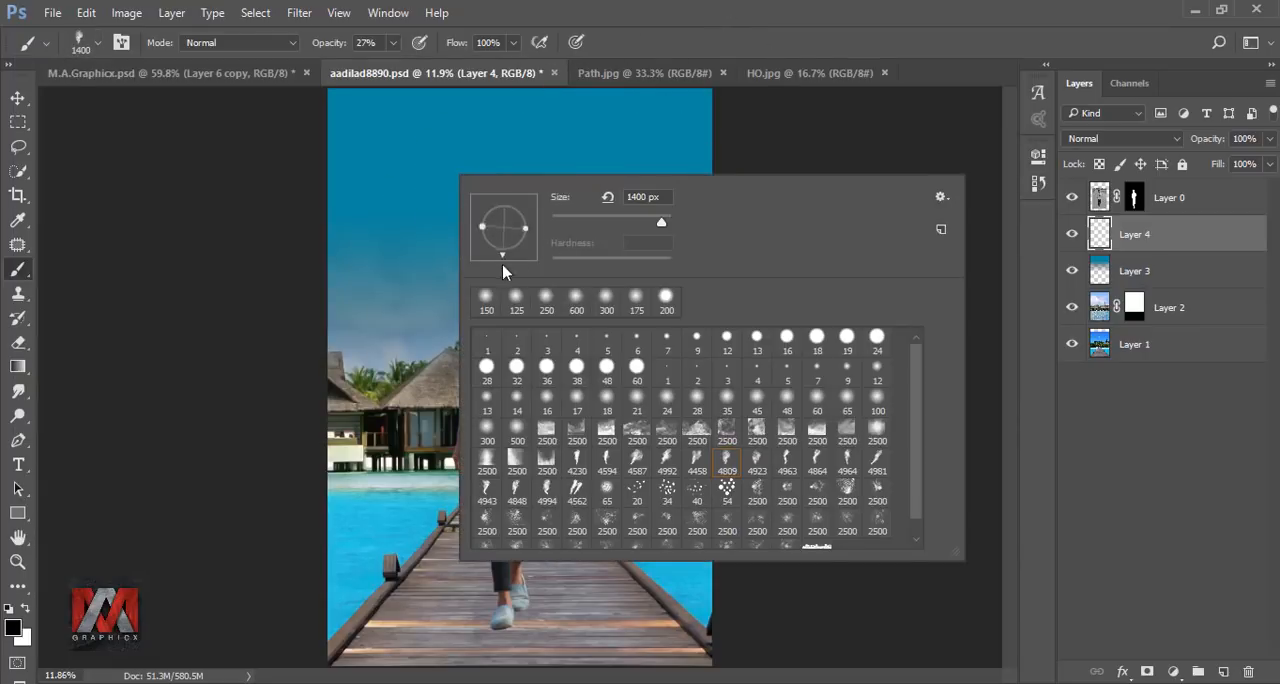
click(712, 42)
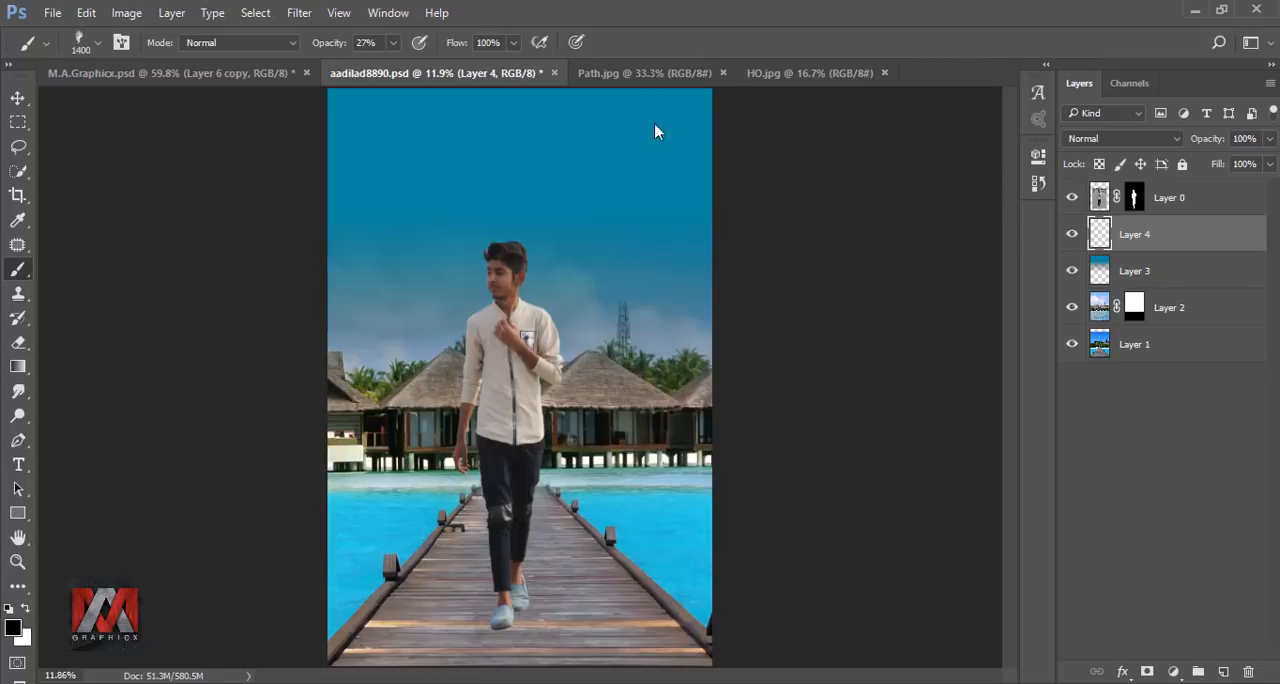
Set the foreground colour to #64bfb9 for the Brush tool.
click(13, 628)
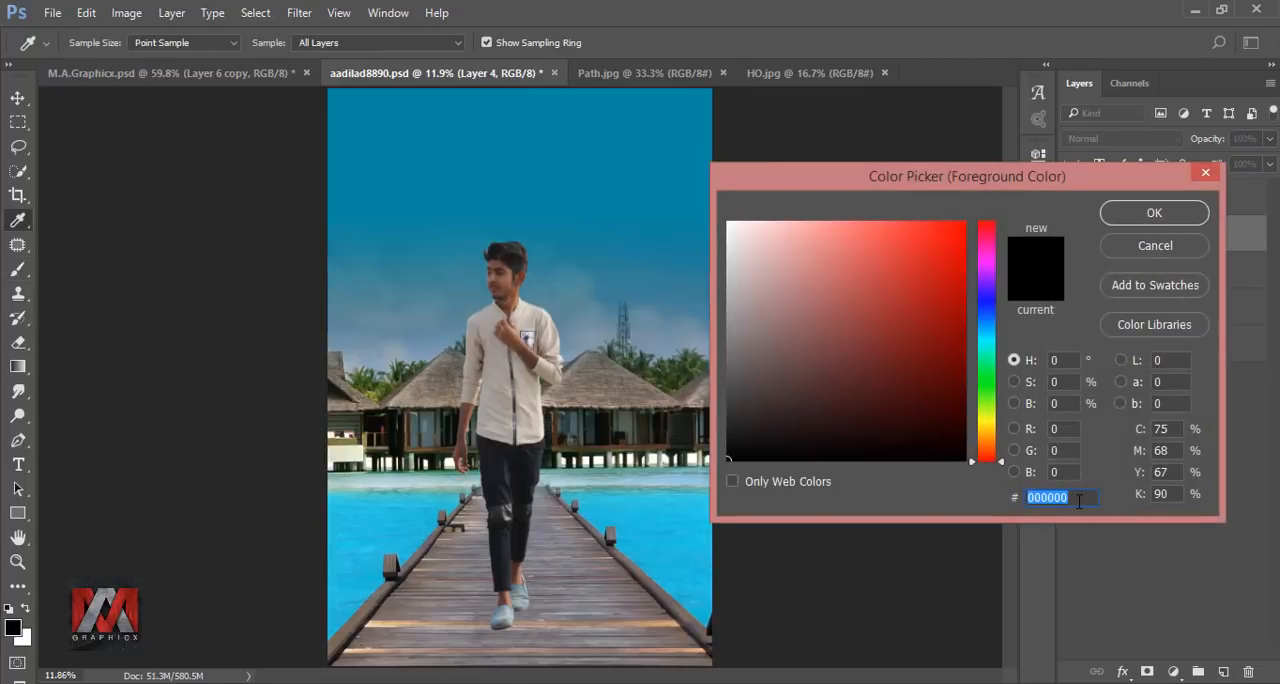
text(6)
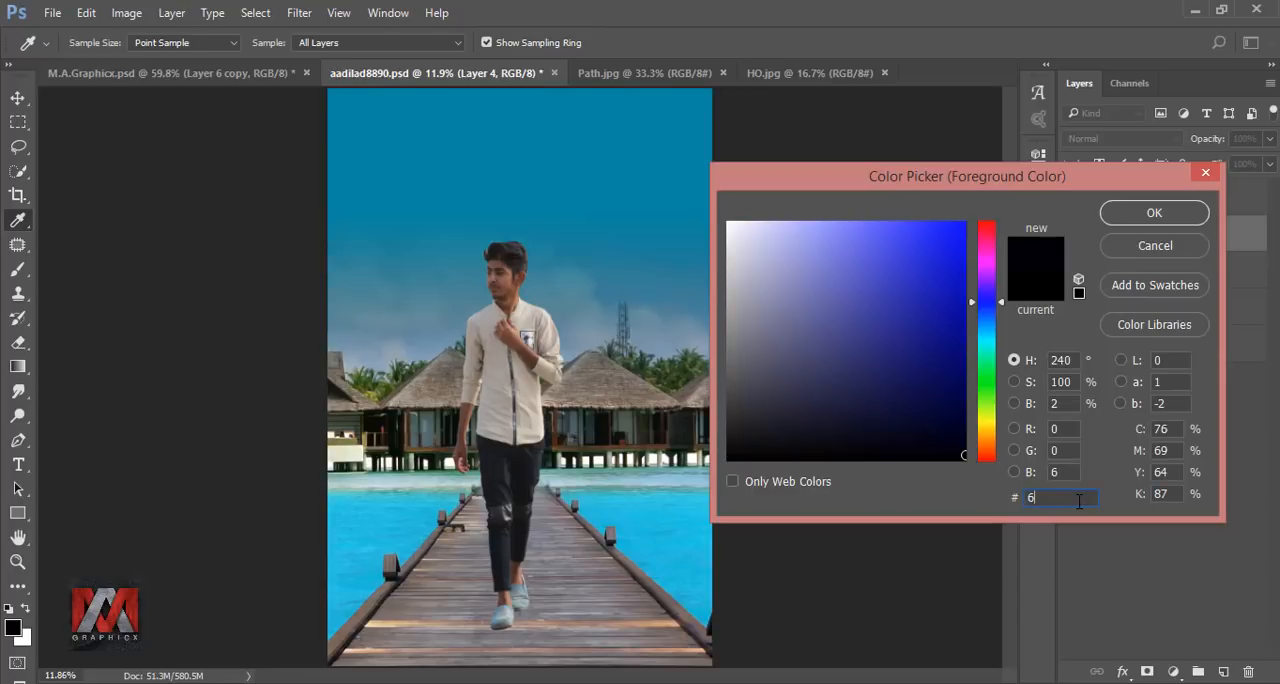
text(4b)
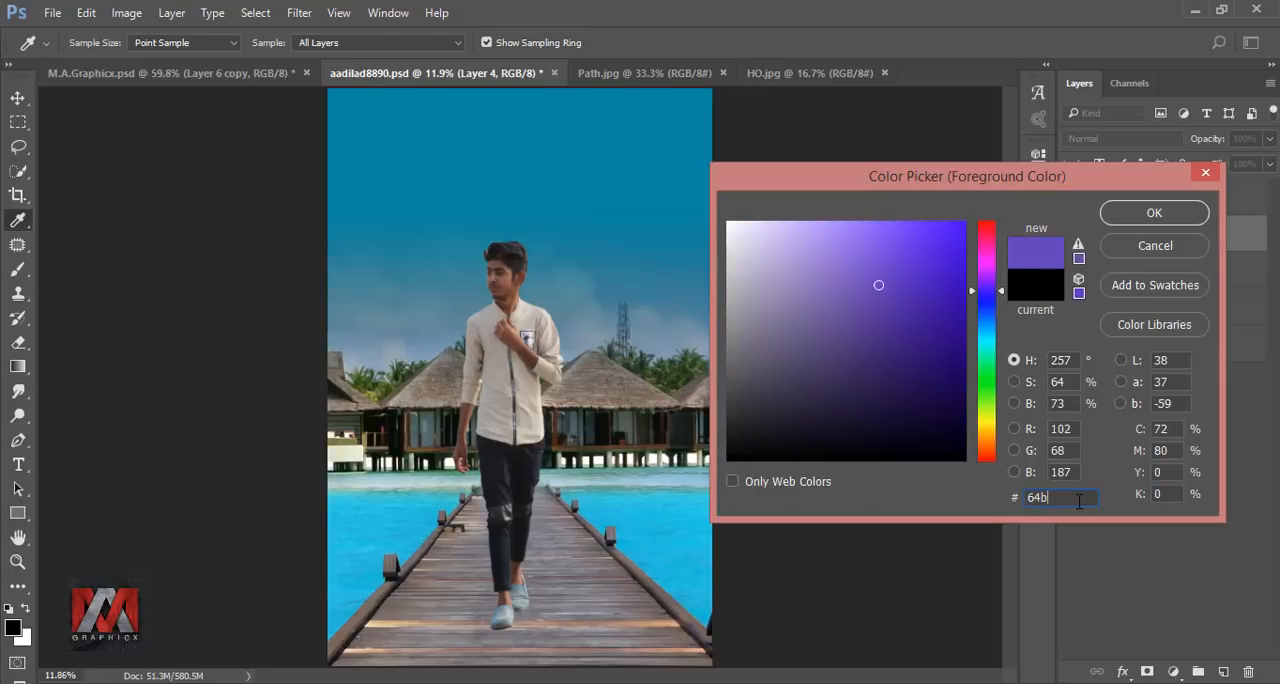
text(fb9)
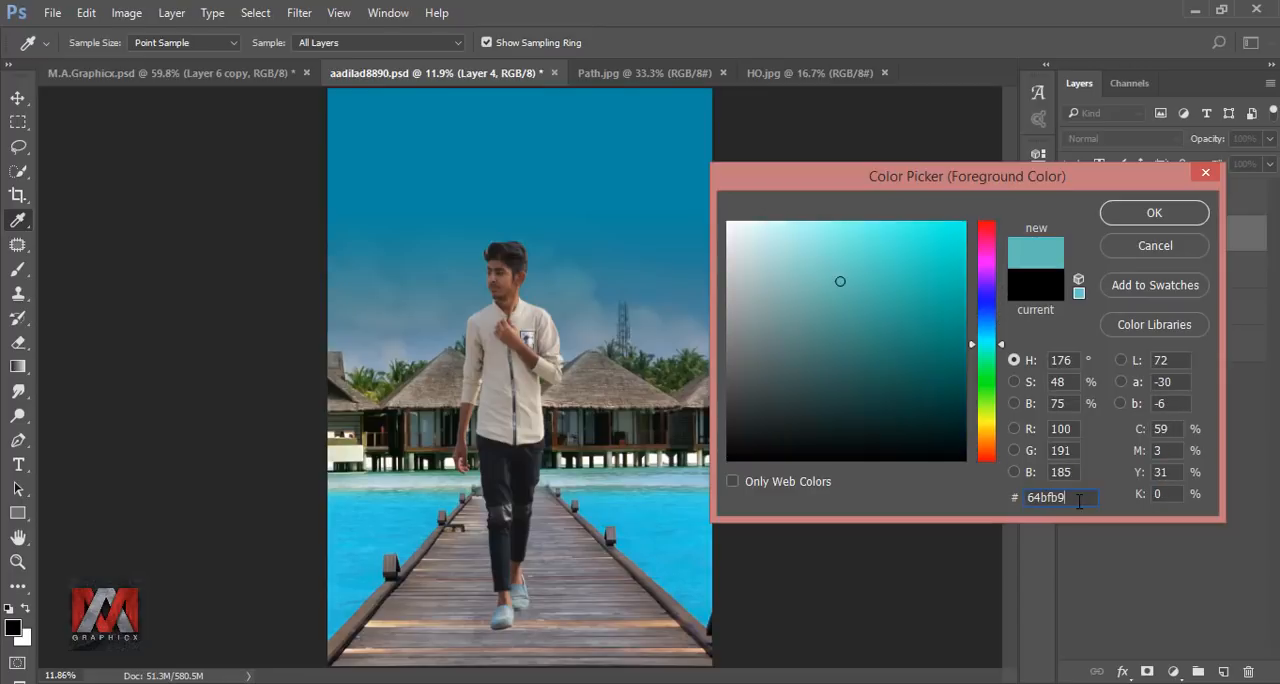
click(1154, 213)
key(b)
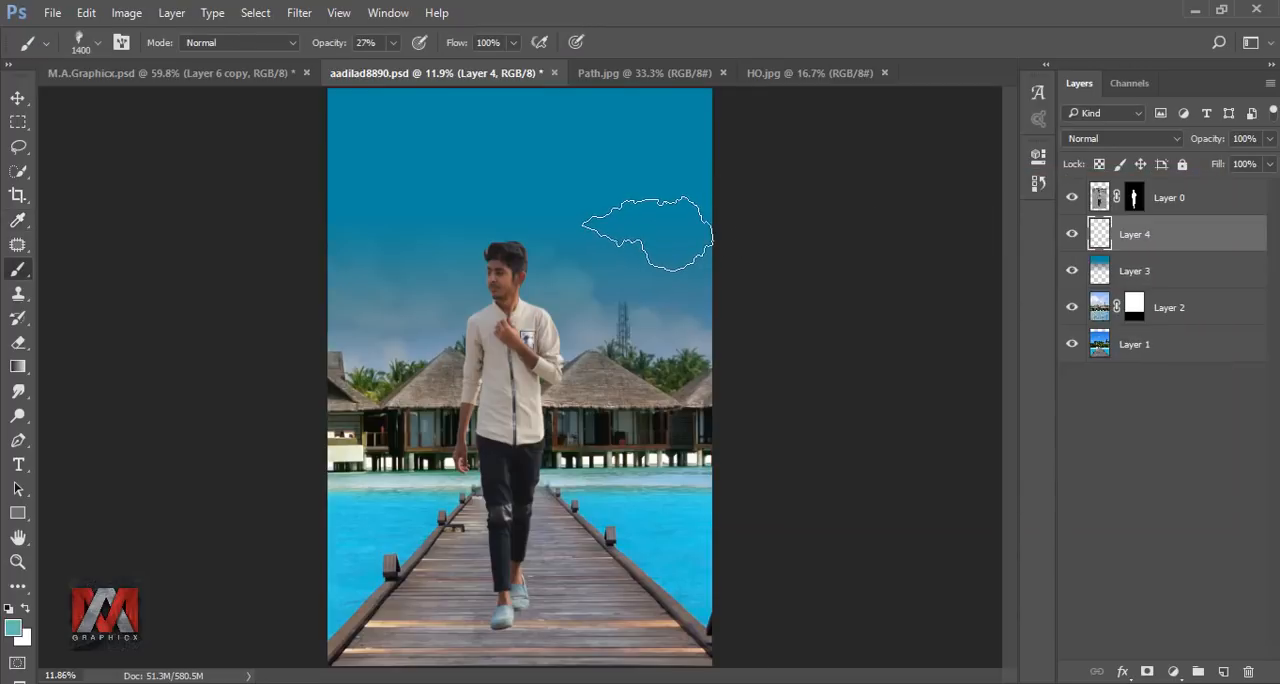
Undo the faint test stamp, raise the brush opacity to 100% and stamp one teal smoke cloud in the sky beside the man.
key(ctrl+z)
click(394, 44)
drag(396, 70, 506, 73)
click(635, 213)
Enlarge the teal cloud to about 269%, rotate it about -13.7° and place it over the upper sky on the man's far side.
key(ctrl+t)
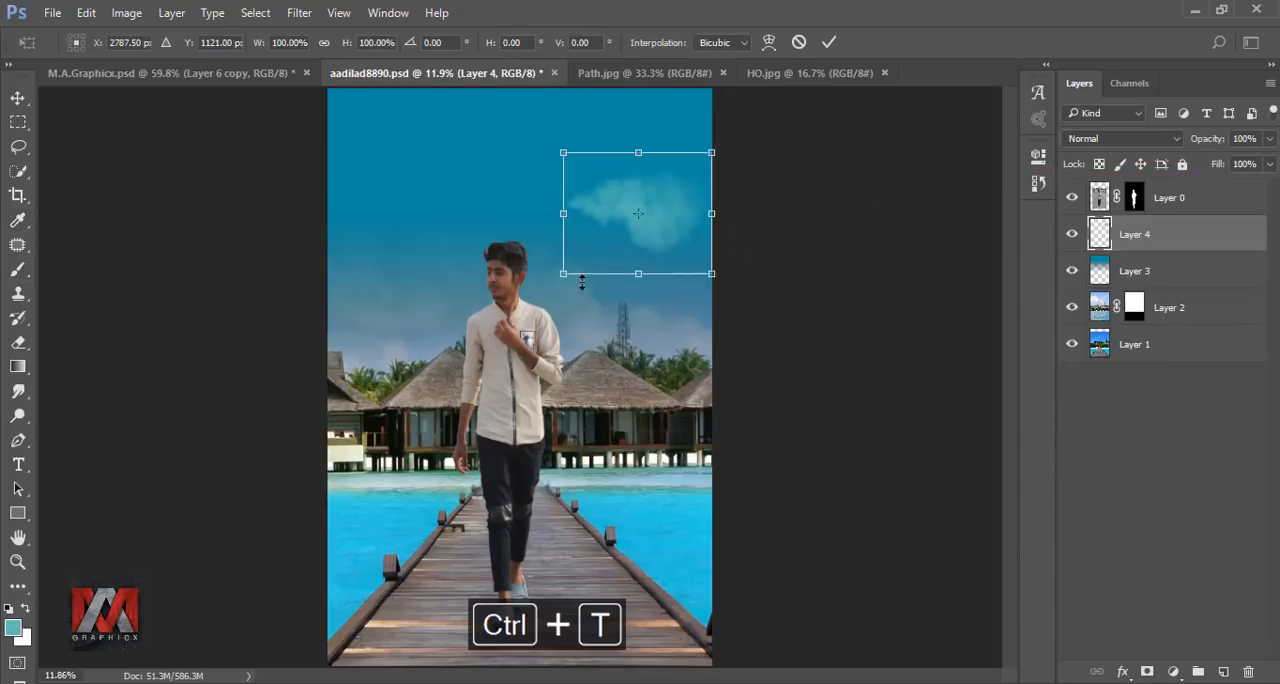
drag(560, 280, 314, 479)
drag(683, 334, 659, 234)
mouse_move(720, 270)
mouse_down()
mouse_move(794, 337)
mouse_move(758, 138)
mouse_up()
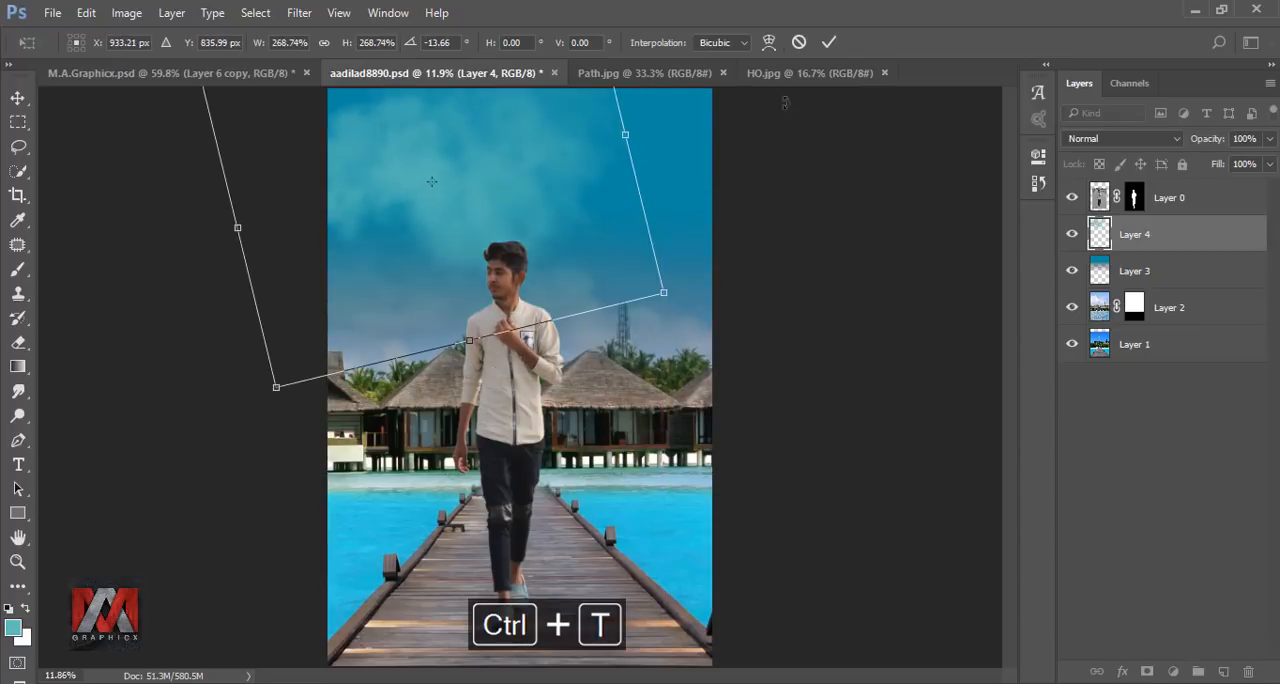
click(829, 42)
Duplicate the teal cloud layer, flip the copy horizontally and move it over the opposite side of the sky.
key(ctrl+j)
key(ctrl+t)
drag(811, 244, 792, 222)
right_click(731, 172)
click(771, 463)
drag(851, 343, 826, 313)
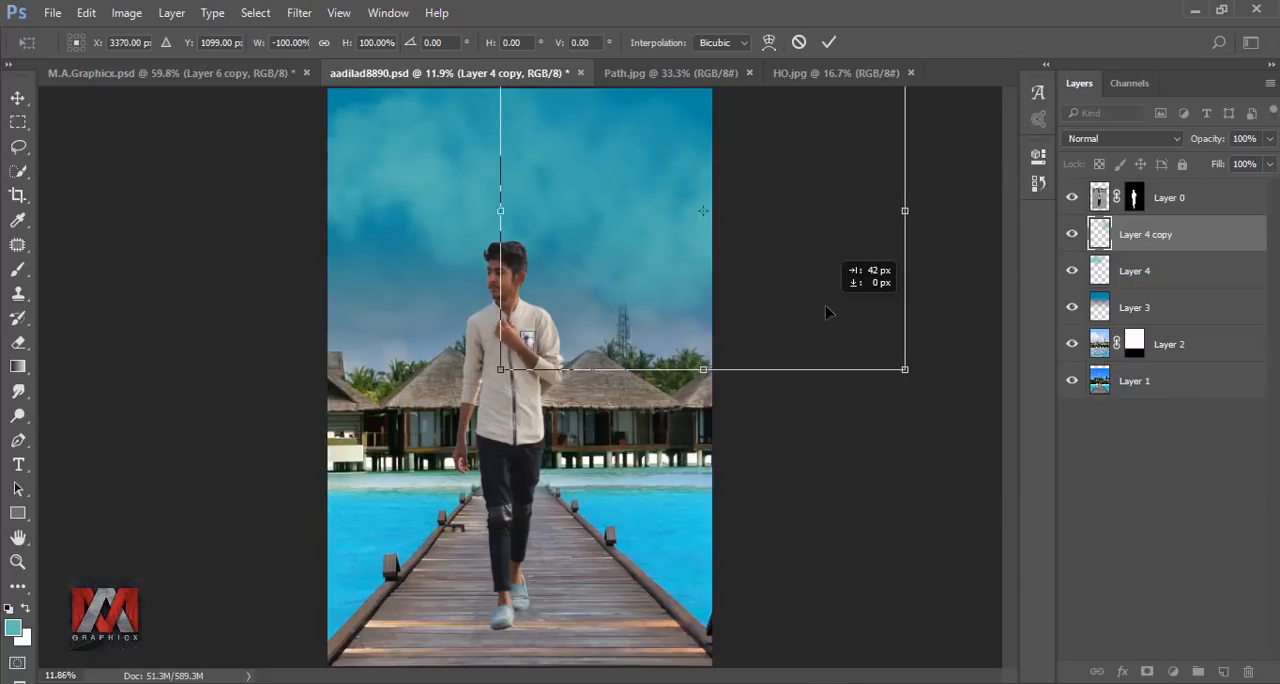
click(829, 42)
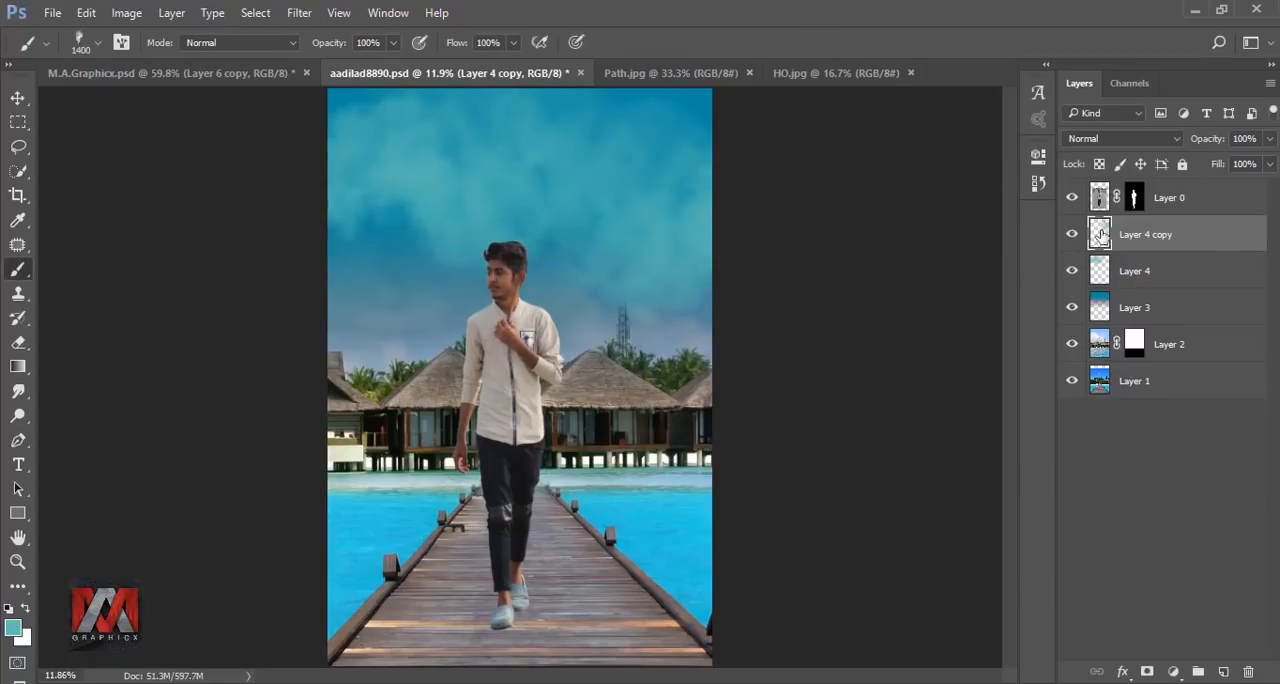
Add a new layer above the teal clouds and set the brush's foreground colour to #feda70.
click(1224, 672)
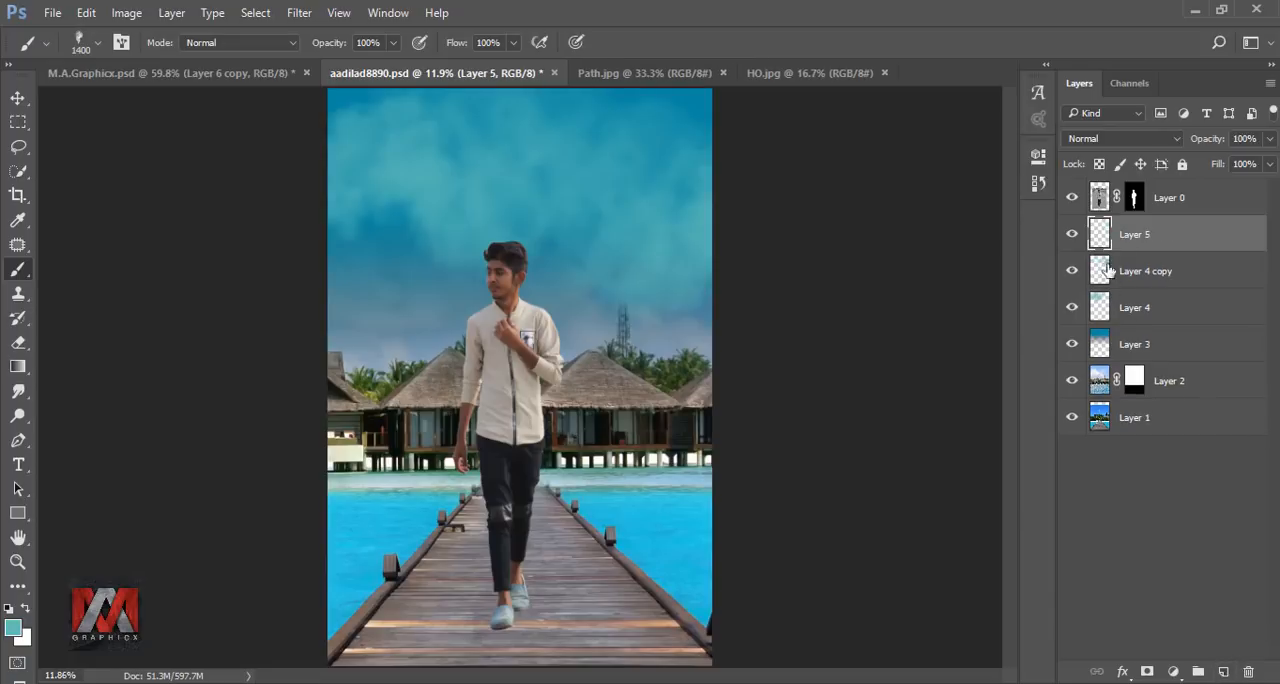
click(13, 627)
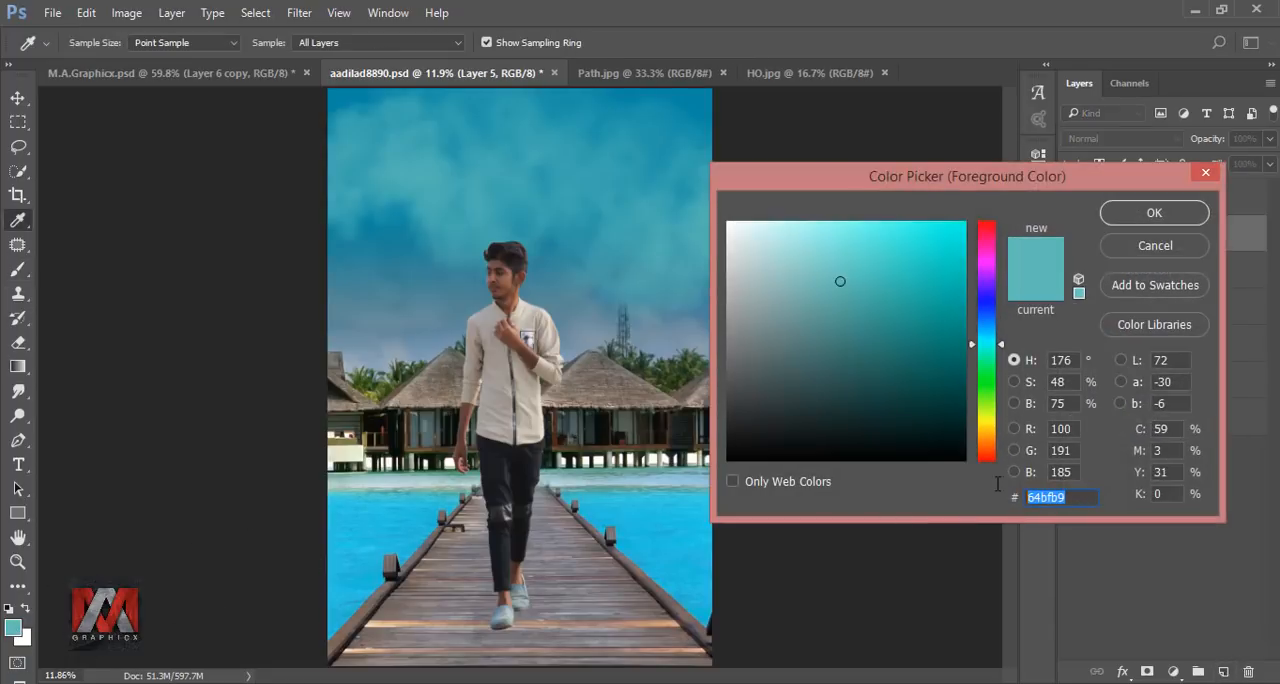
text(fed)
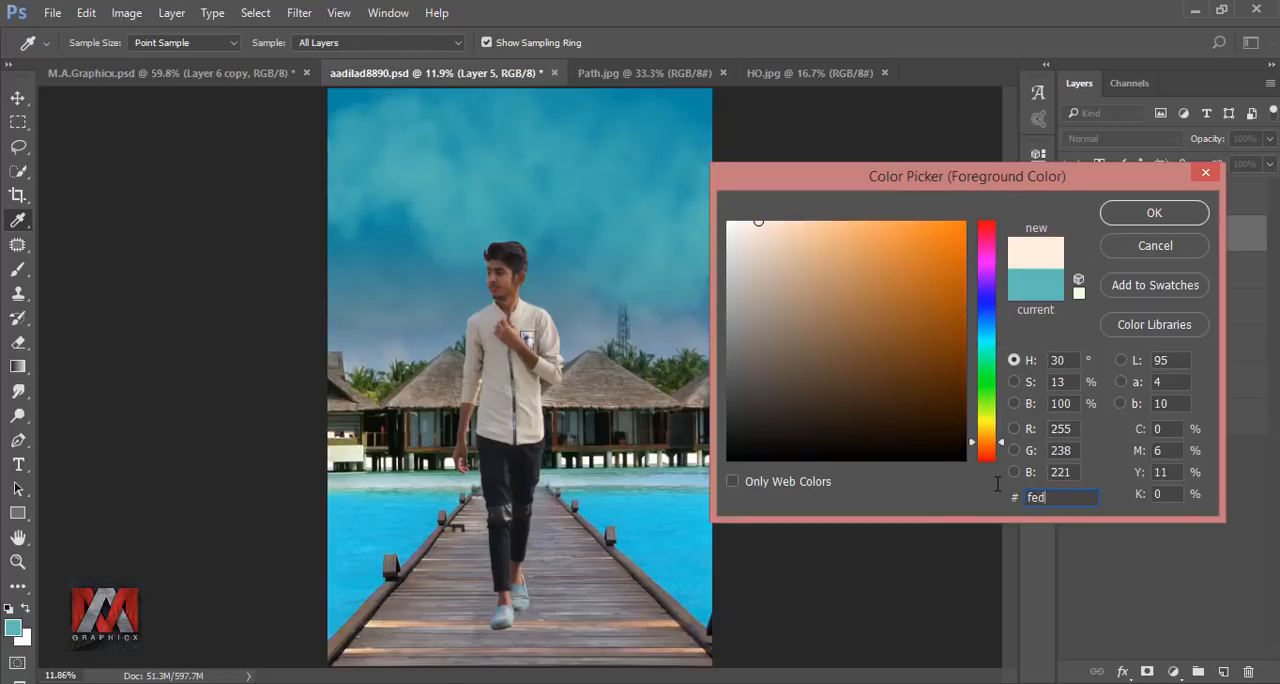
text(a70)
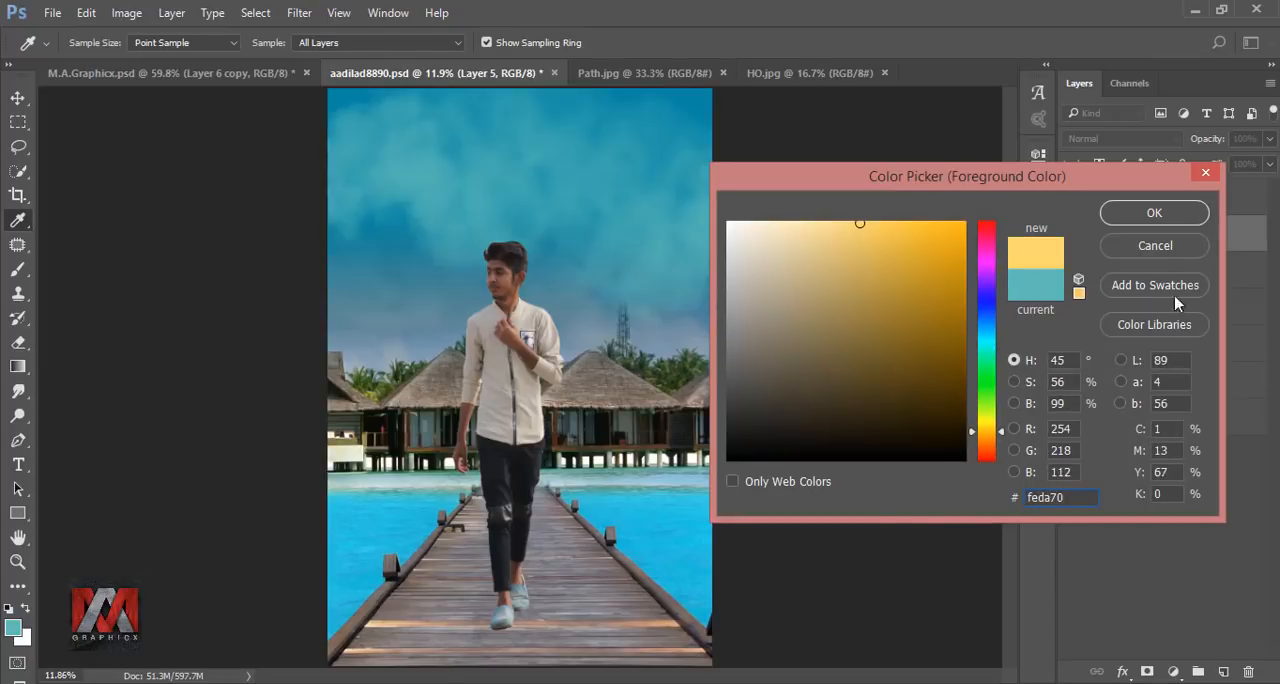
click(1154, 212)
key(b)
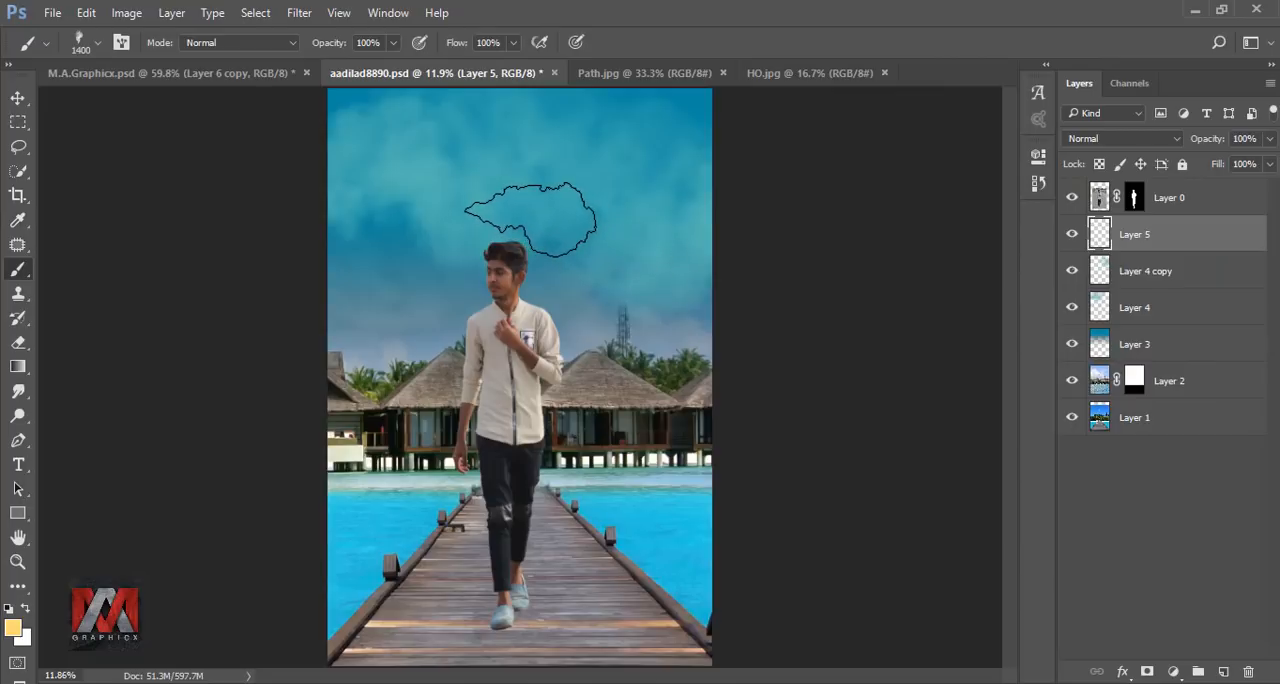
Stamp one yellow smoke cloud beside the man's head and enlarge it to spread across the whole lower sky.
click(527, 218)
key(ctrl+t)
drag(622, 282, 718, 364)
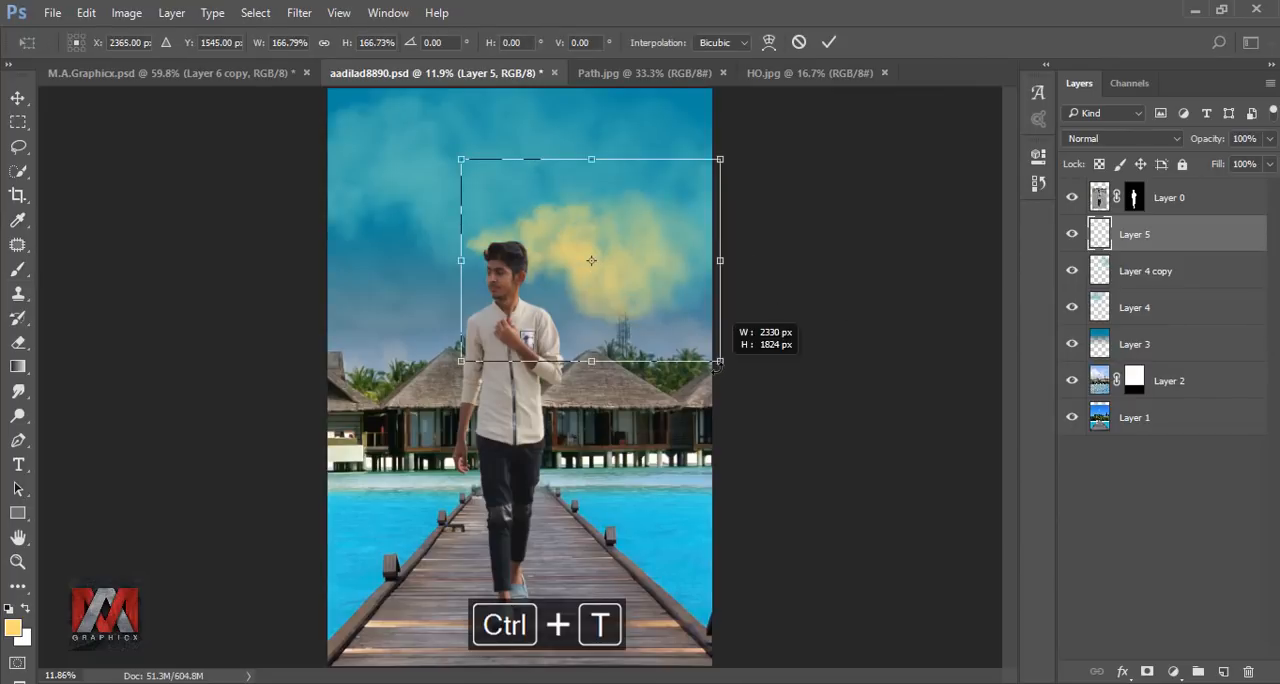
drag(698, 289, 540, 310)
drag(571, 386, 877, 509)
drag(744, 472, 735, 378)
drag(820, 385, 843, 440)
click(829, 42)
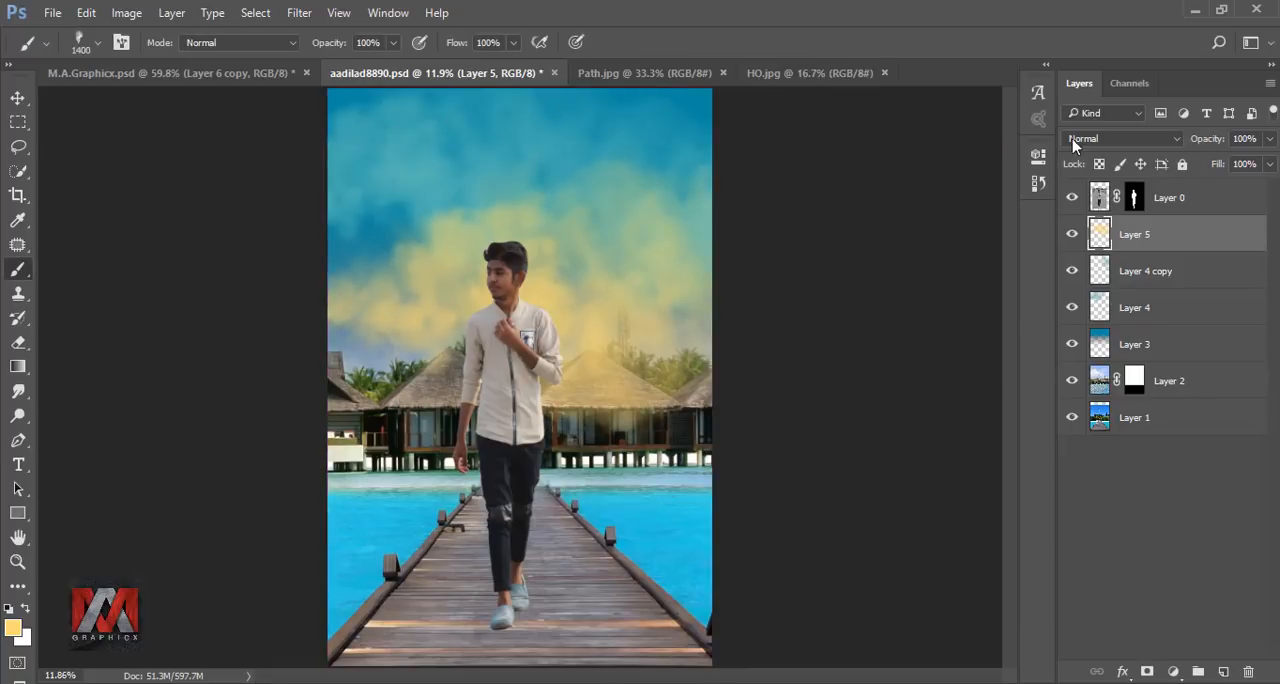
Reduce the yellow cloud layer's opacity to 54% and compare the sky with and without it.
click(1269, 138)
drag(1270, 161, 1226, 167)
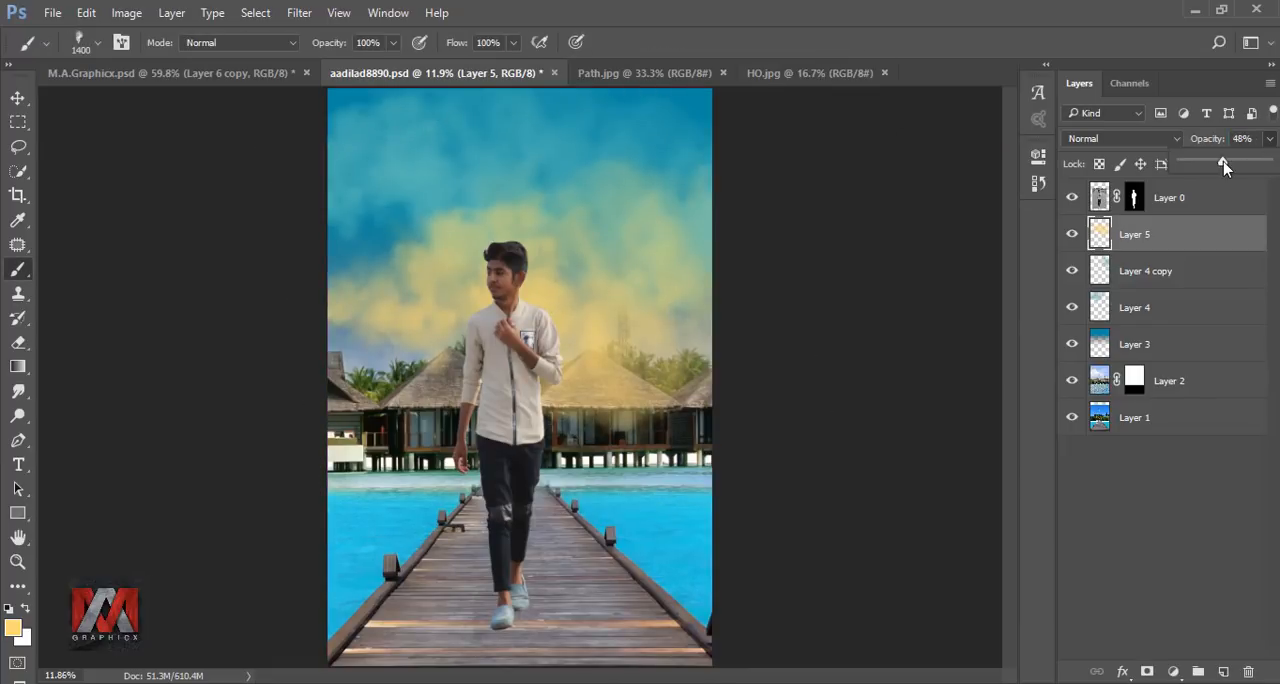
click(1105, 240)
click(1072, 235)
click(1072, 235)
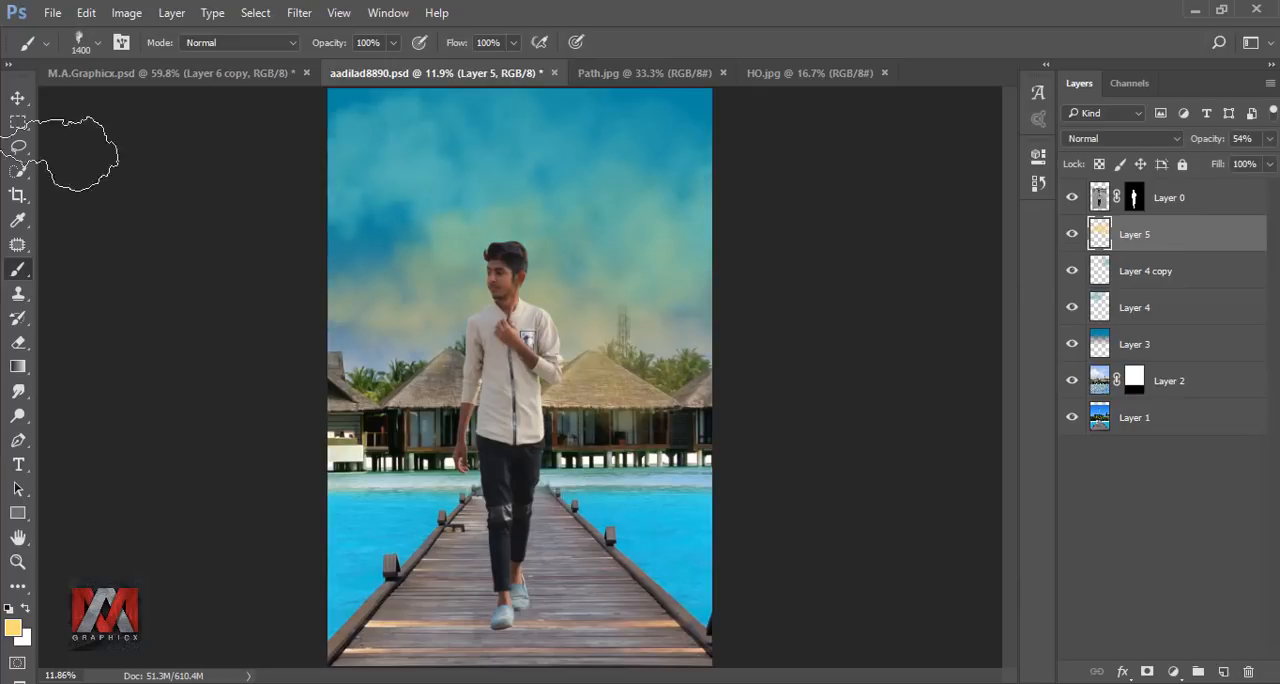
Move the yellow cloud higher in the sky and rotate it about 9.9°.
click(17, 97)
drag(585, 309, 608, 266)
key(ctrl+t)
drag(908, 357, 903, 375)
mouse_move(650, 340)
mouse_down()
mouse_move(633, 369)
mouse_move(633, 350)
mouse_up()
drag(882, 375, 879, 400)
drag(733, 318, 736, 338)
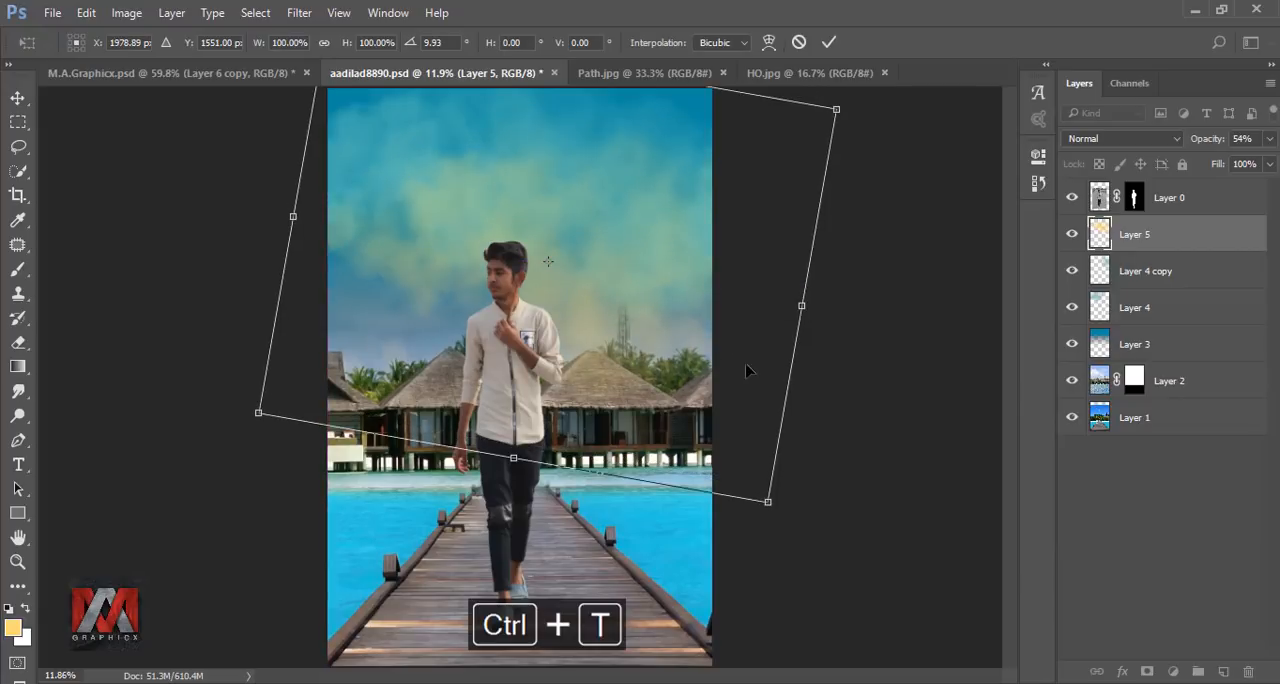
click(828, 43)
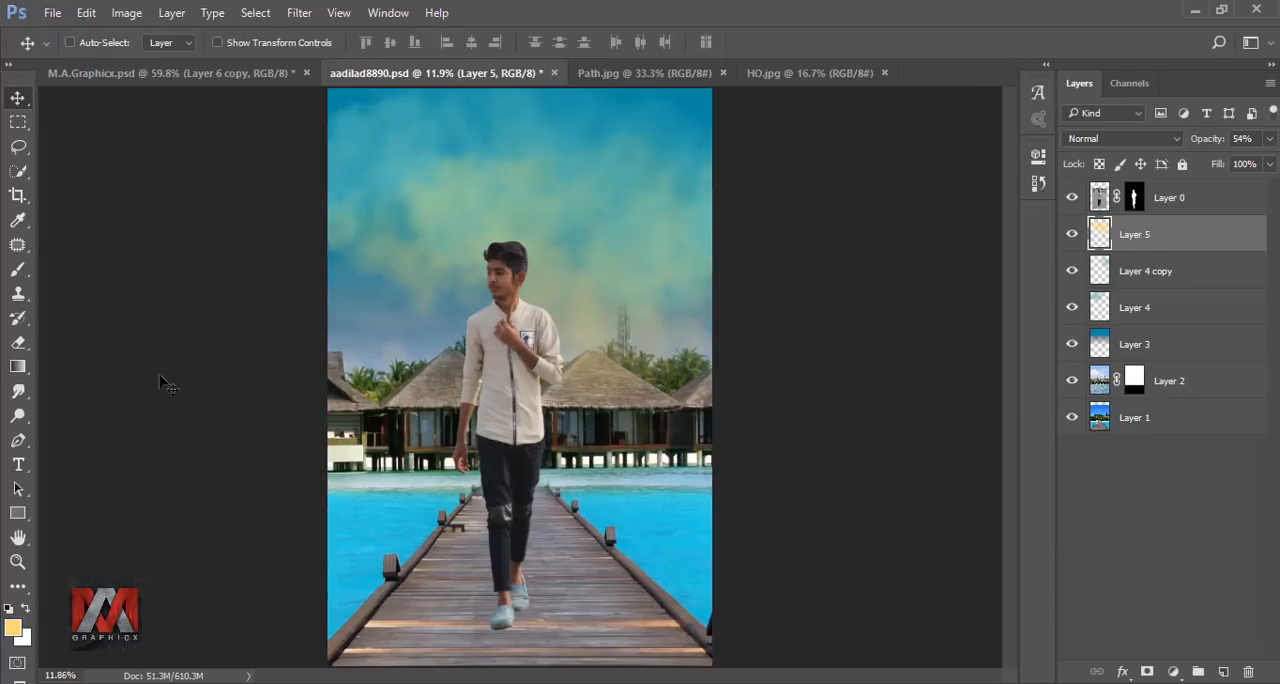
Erase the yellow haze over the beach huts with a soft Eraser of size 1300.
click(18, 342)
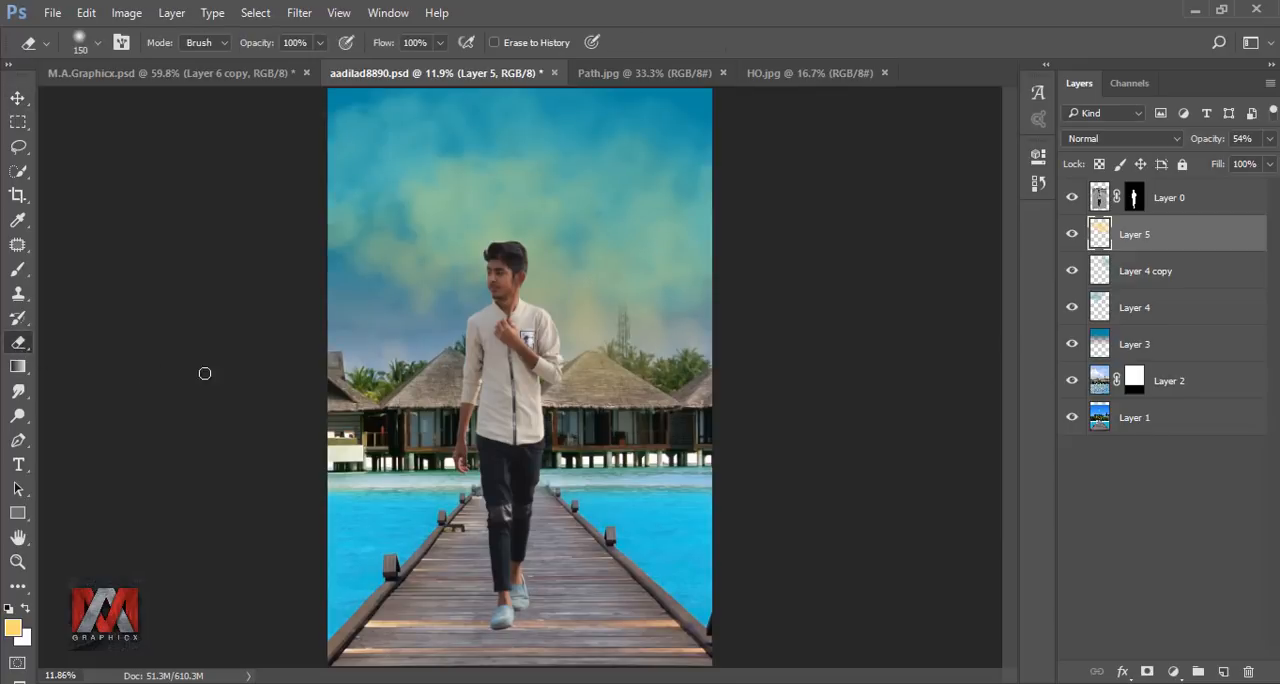
key(bracketright)
key(bracketright)
key(bracketright)
key(bracketright)
key(bracketright)
key(bracketright)
key(bracketright)
key(bracketright)
key(bracketright)
key(bracketright)
key(bracketright)
key(bracketright)
key(bracketright)
key(bracketright)
drag(680, 380, 355, 417)
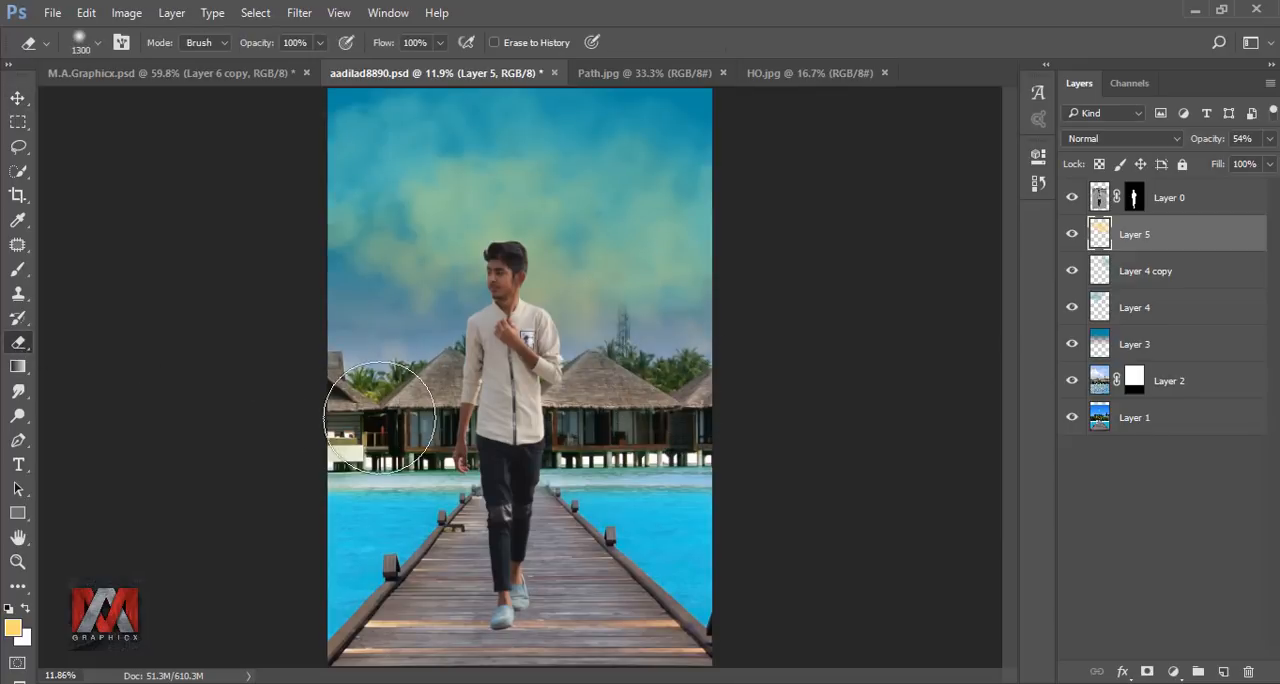
Set the Eraser's opacity to 28%, lightly fade the yellow cloud's lower part and compare the sky with and without it.
click(320, 43)
drag(322, 65, 258, 69)
click(756, 312)
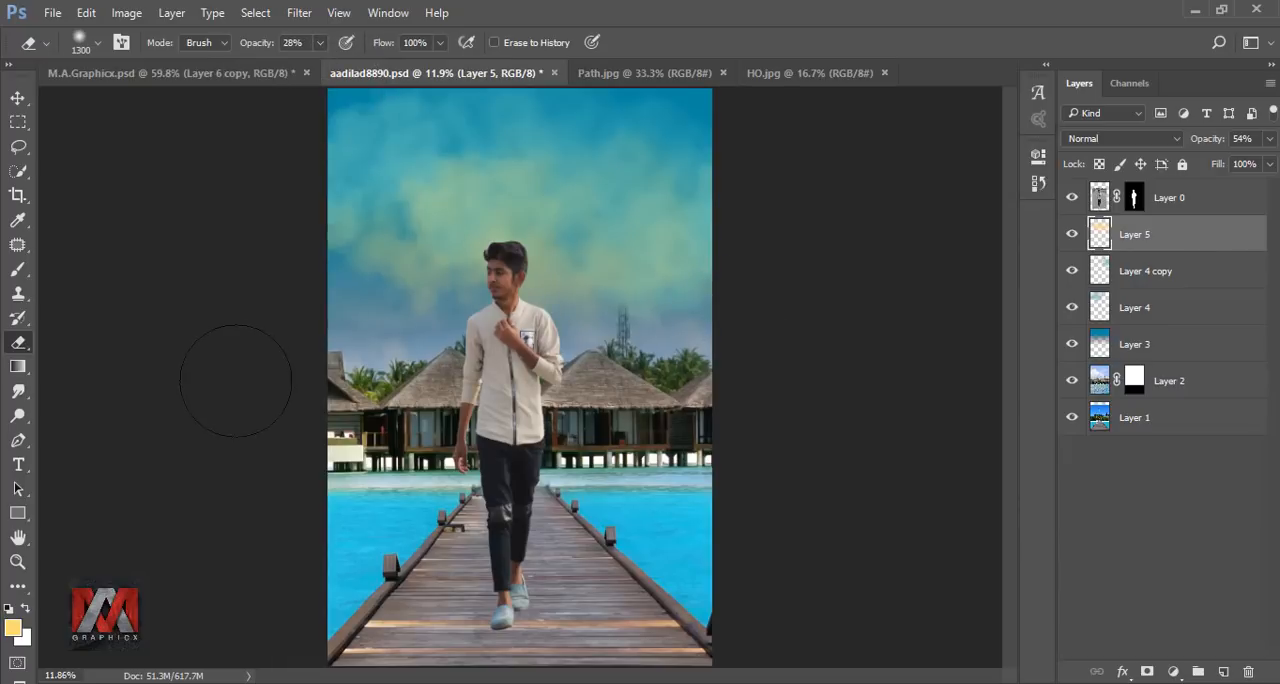
click(1070, 235)
click(1070, 235)
Hide the man's layer, duplicate the beach-hut layer (Layer 2) with its mask and hide the original.
click(1072, 198)
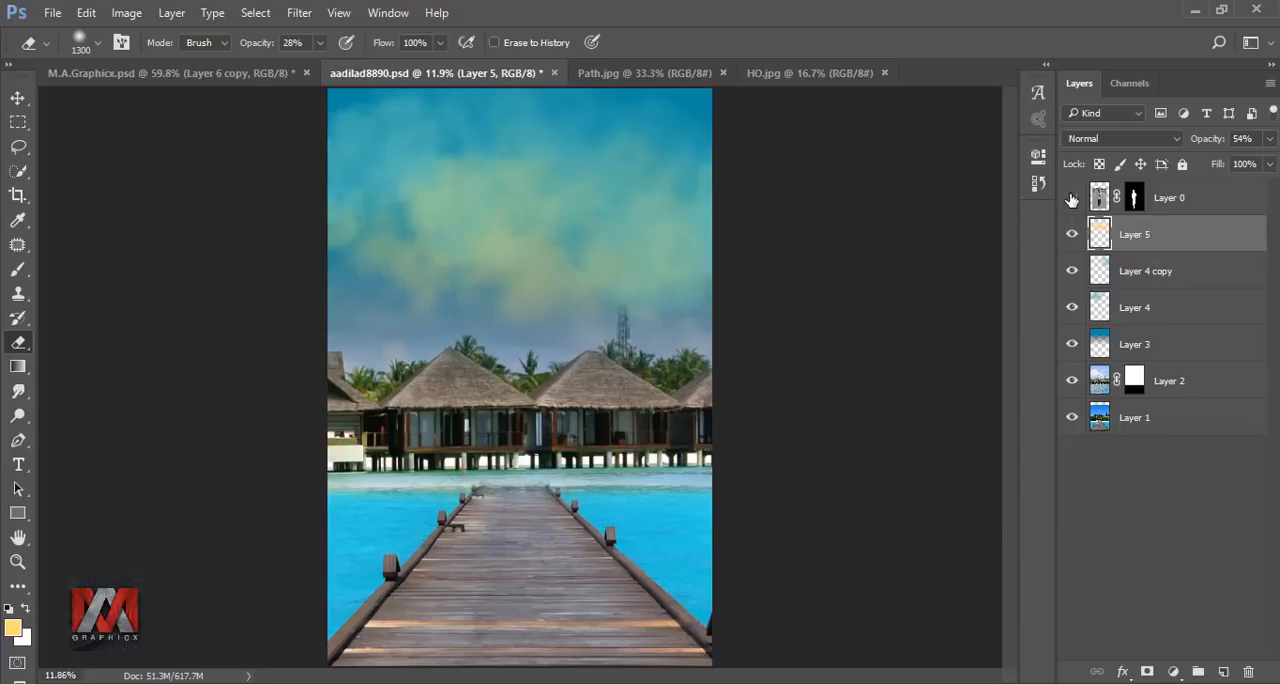
click(1101, 381)
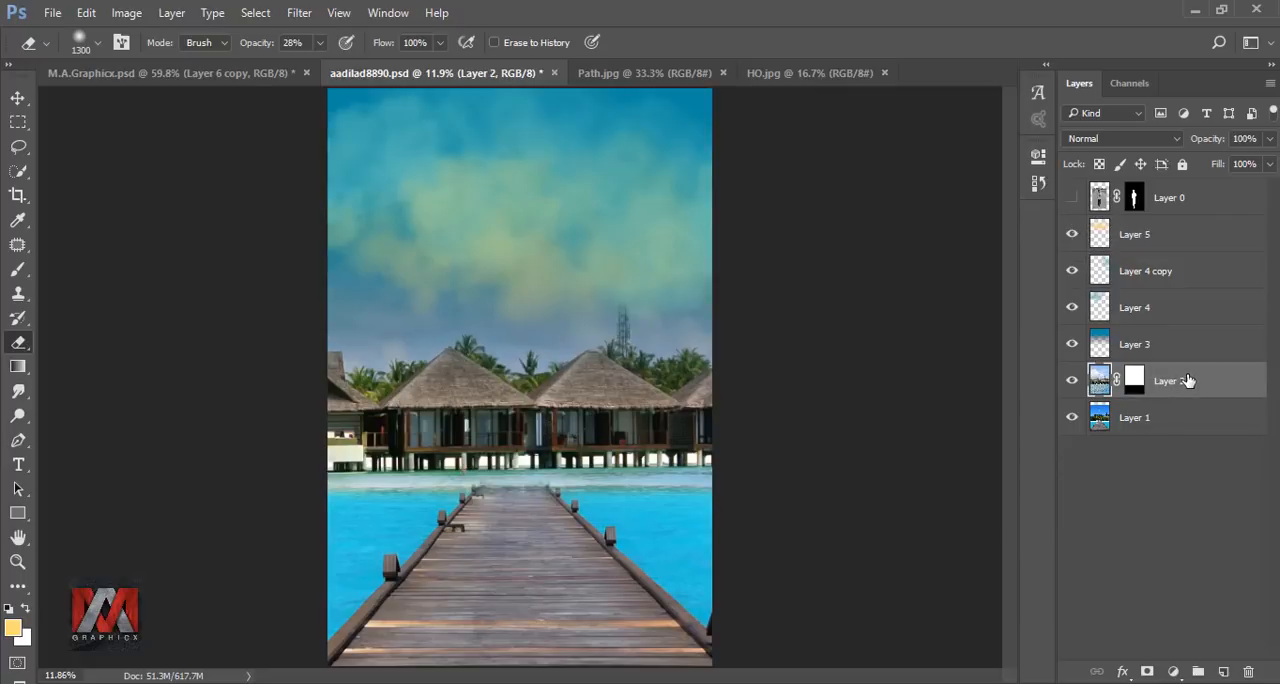
key(ctrl+j)
click(1074, 419)
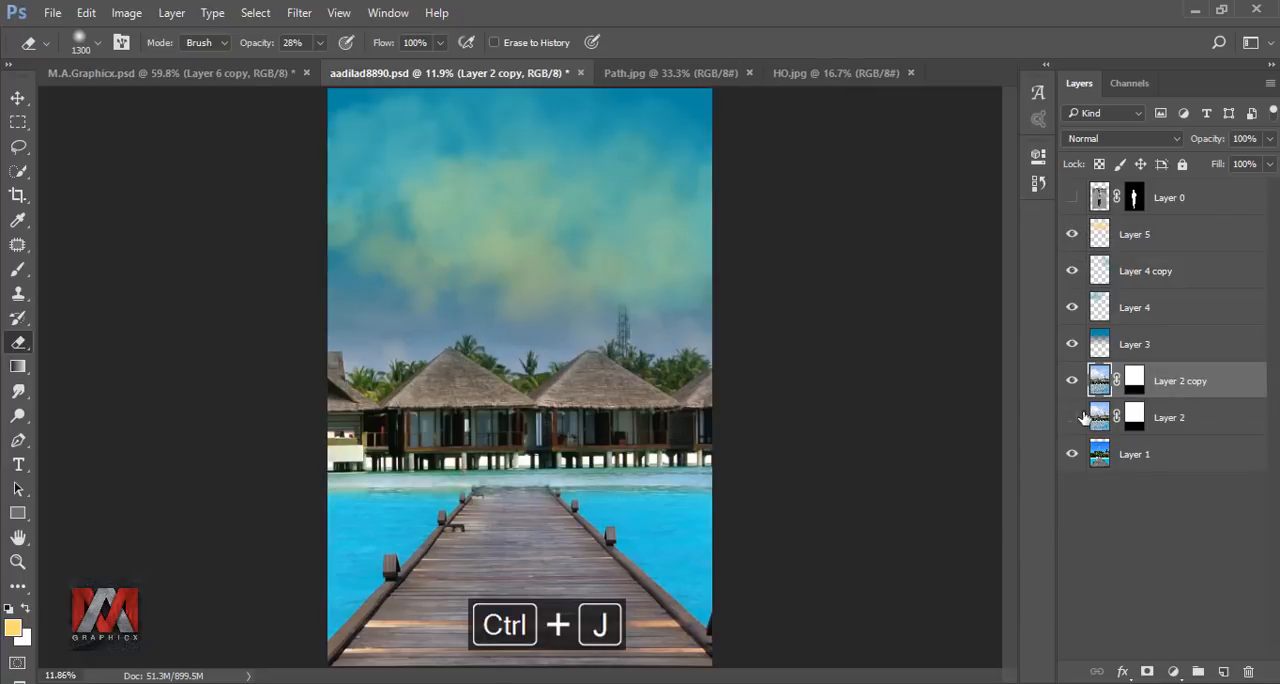
Bake the mask into Layer 2 copy by converting it to a Smart Object and rasterizing it.
right_click(1187, 386)
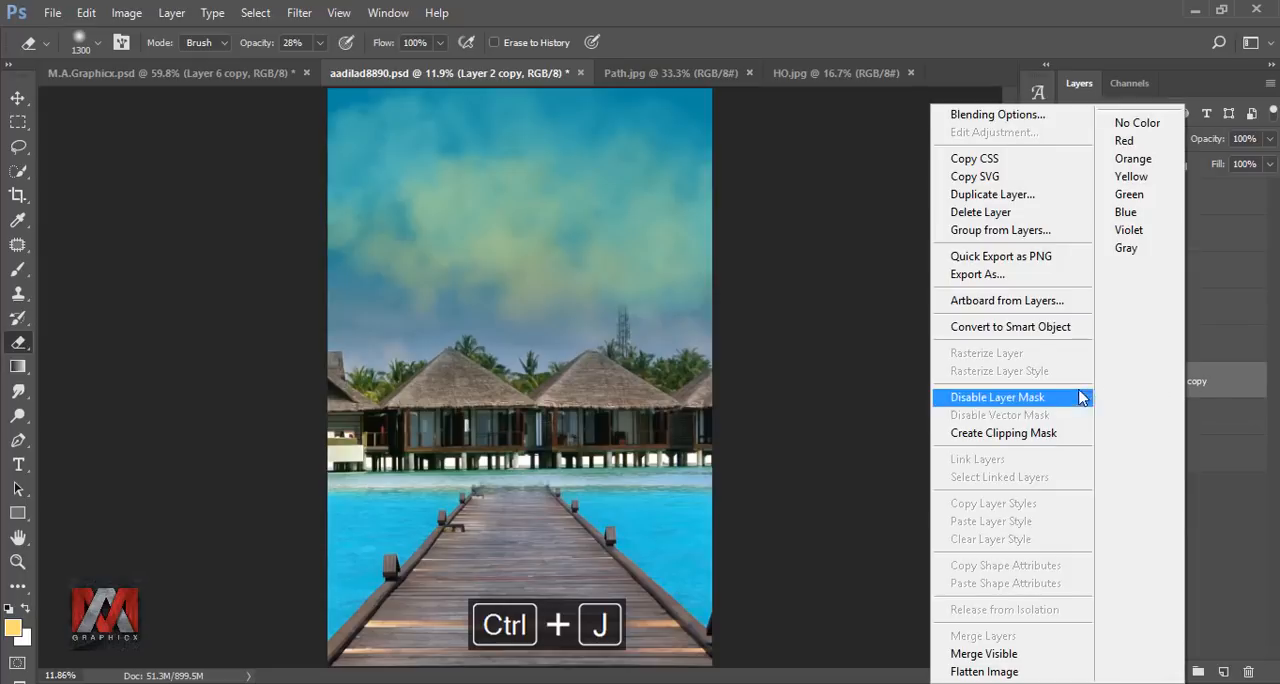
click(1036, 334)
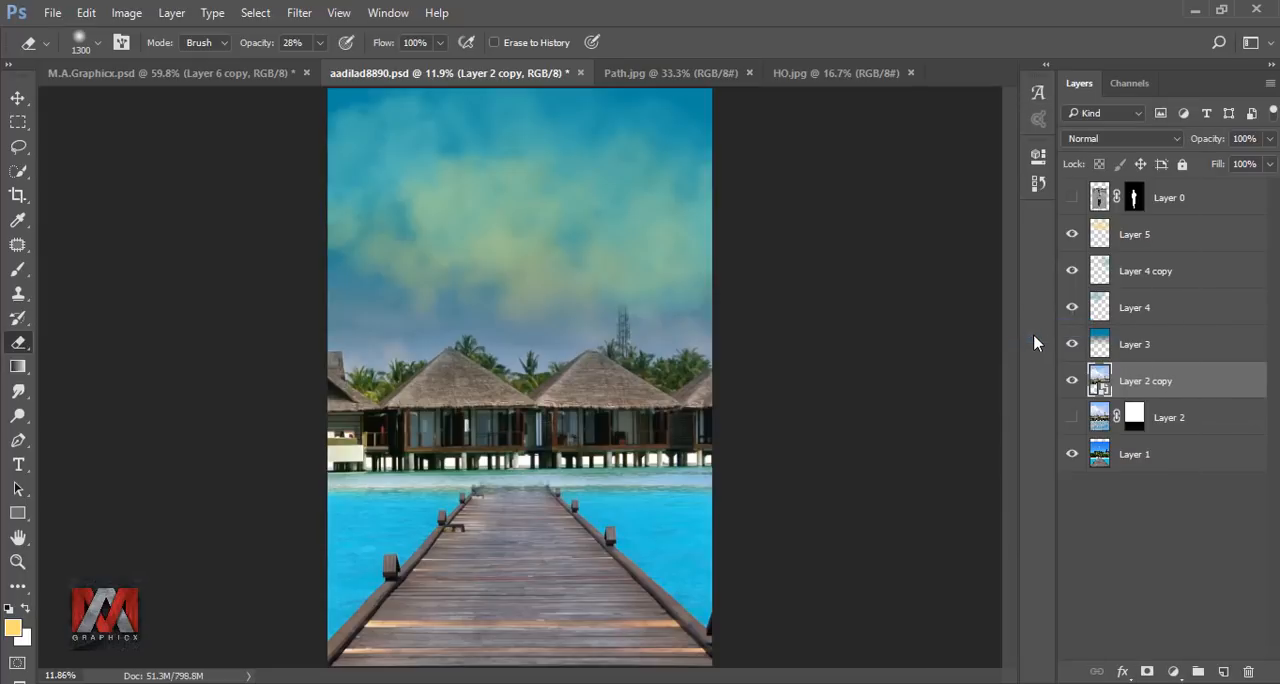
click(1072, 383)
click(1072, 383)
right_click(1187, 386)
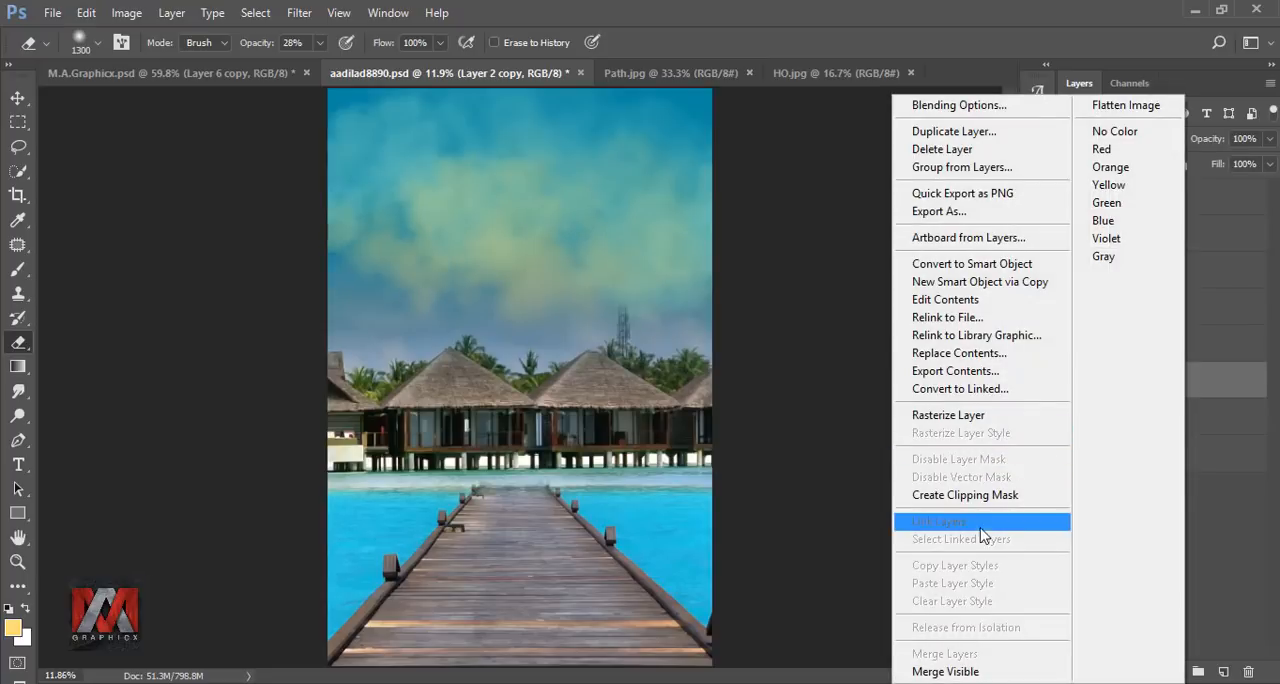
click(966, 415)
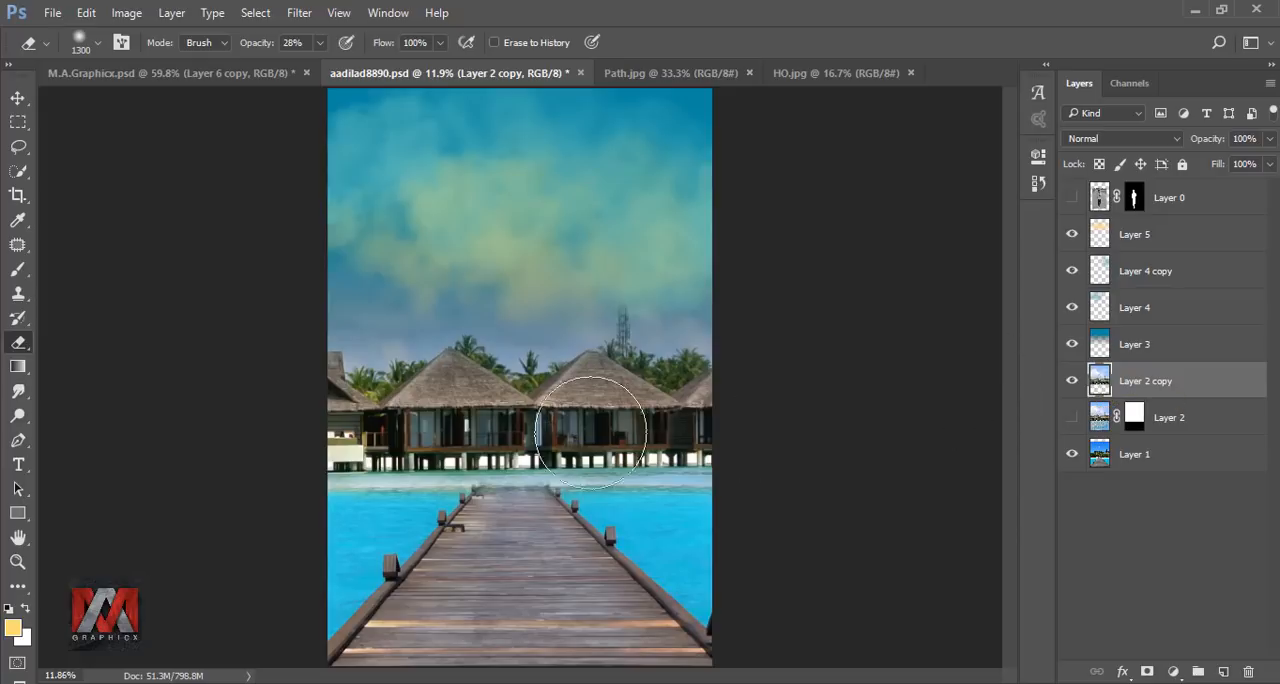
Start a Pen path on Layer 2 copy, tracing the roof and palm outline from the image's left edge past the first large hut.
click(18, 440)
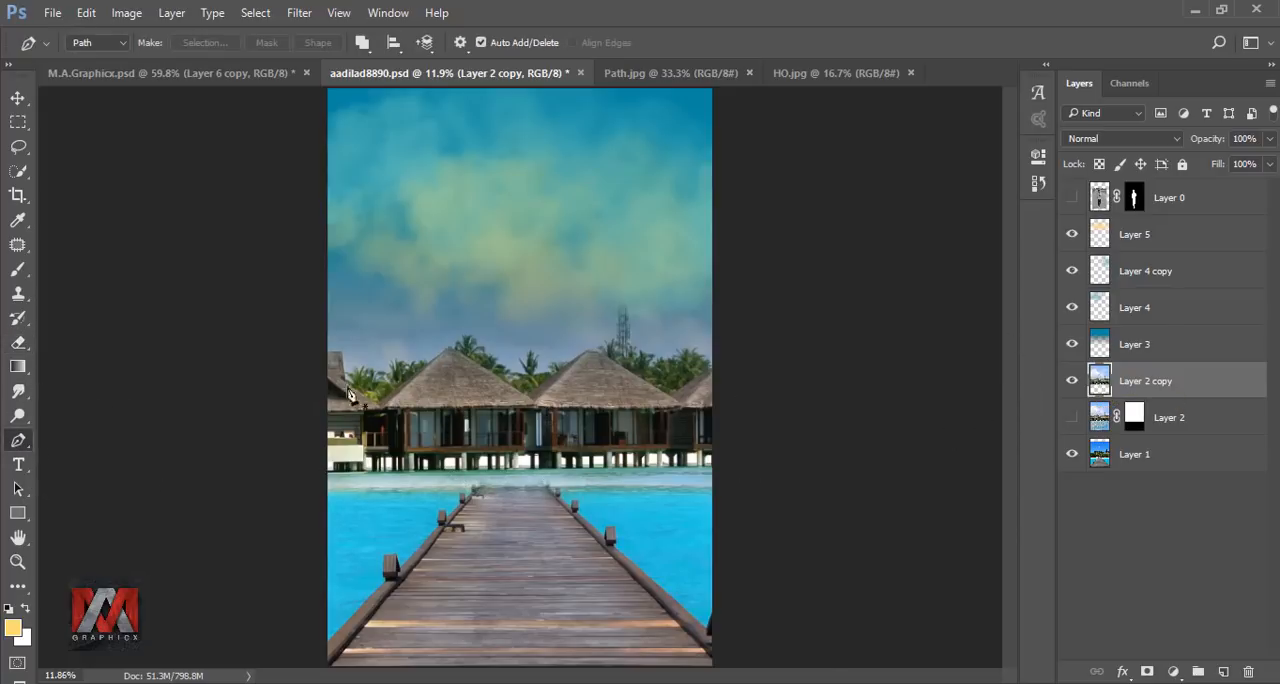
scroll(350, 370, up, 5)
scroll(338, 346, up, 6)
click(195, 304)
click(276, 303)
click(294, 320)
click(305, 393)
click(324, 492)
click(368, 507)
click(385, 448)
click(408, 440)
click(508, 474)
click(627, 438)
drag(700, 420, 446, 437)
click(483, 425)
click(531, 397)
click(562, 401)
click(619, 418)
scroll(633, 416, up, 4)
drag(680, 400, 443, 415)
click(484, 420)
click(531, 351)
click(580, 401)
click(700, 388)
Continue the Pen path around the palm fronds that rise between the two large huts.
drag(773, 450, 284, 280)
click(387, 372)
click(401, 385)
click(482, 410)
drag(538, 461, 384, 388)
click(551, 414)
click(529, 342)
click(552, 224)
click(610, 204)
click(655, 226)
click(627, 418)
drag(740, 397, 369, 397)
click(406, 356)
click(463, 338)
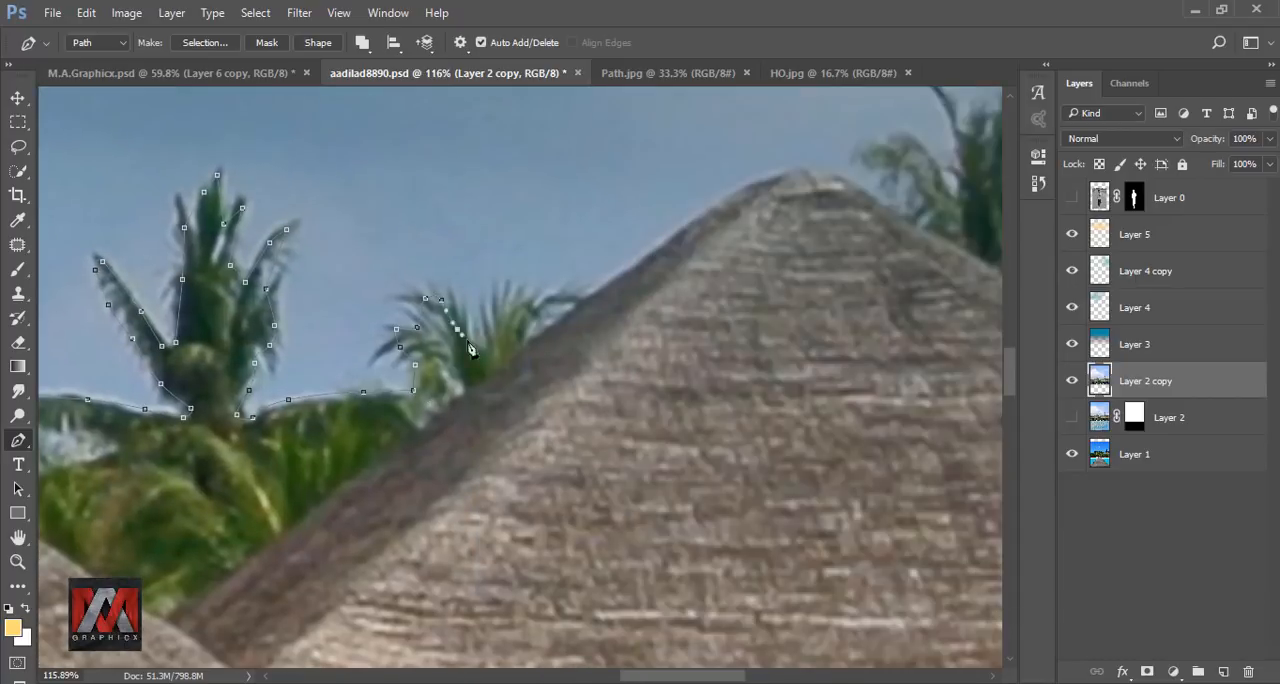
Extend the Pen path over the second large hut's roof and the palms beside the tower, leaving the tower out.
drag(660, 280, 289, 457)
drag(311, 409, 358, 373)
drag(429, 347, 452, 344)
drag(507, 395, 368, 353)
click(432, 339)
click(458, 268)
click(521, 209)
click(579, 294)
click(688, 297)
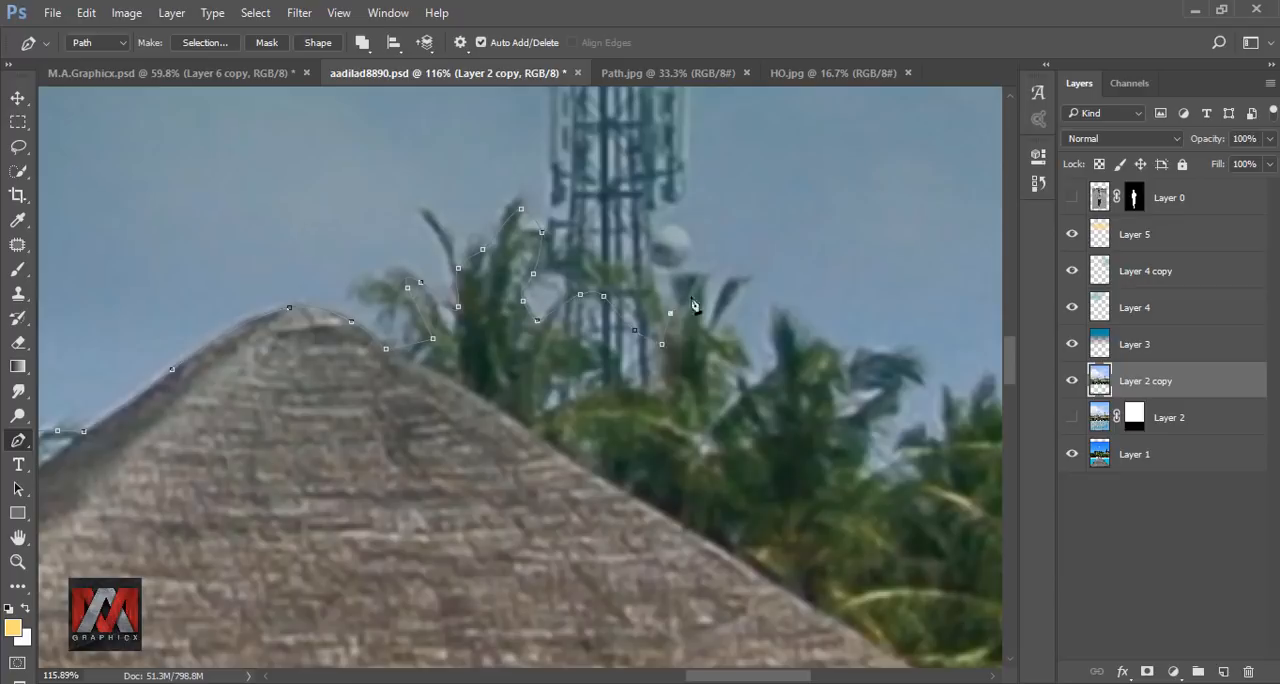
Trace the remaining palms to the image's right edge and close the path around the huts, water and pier below.
drag(724, 342, 340, 256)
click(426, 269)
drag(531, 353, 537, 349)
click(563, 302)
click(676, 316)
drag(790, 282, 414, 374)
click(500, 334)
click(622, 381)
click(692, 427)
click(768, 483)
key(ctrl+0)
key(ctrl+minus)
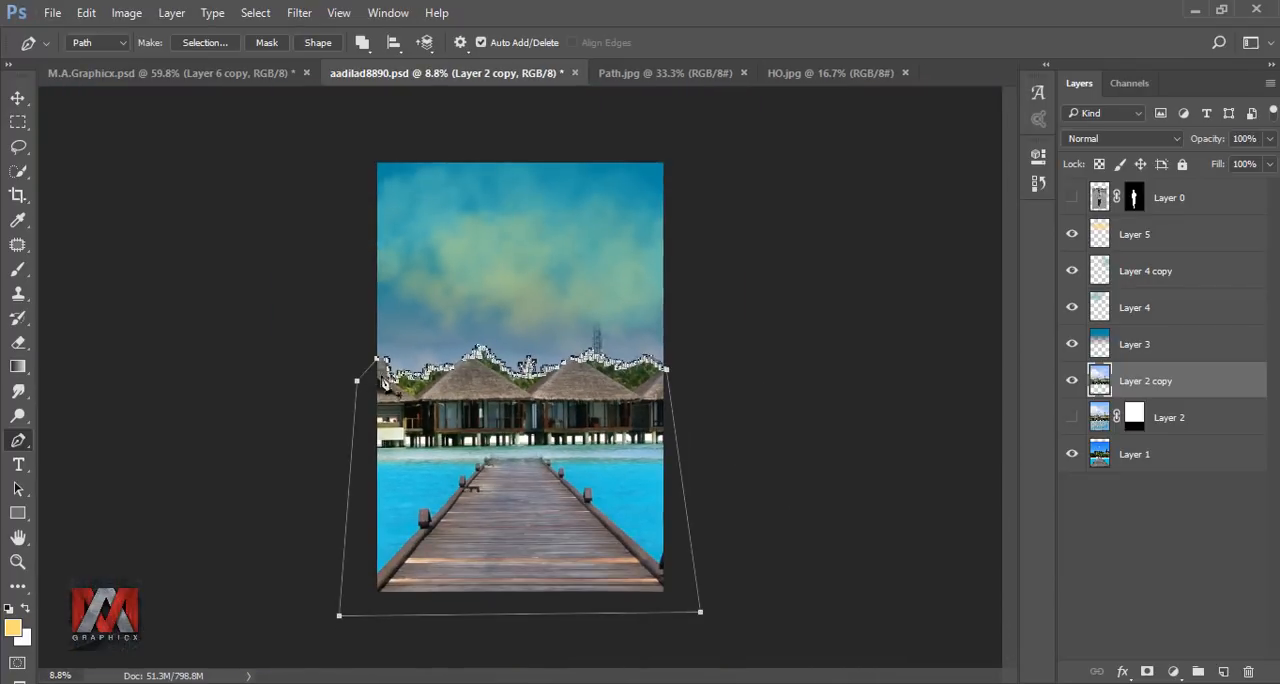
Turn the path into an anti-aliased selection with 0 px feather and mask Layer 2 copy with it.
right_click(390, 392)
click(465, 342)
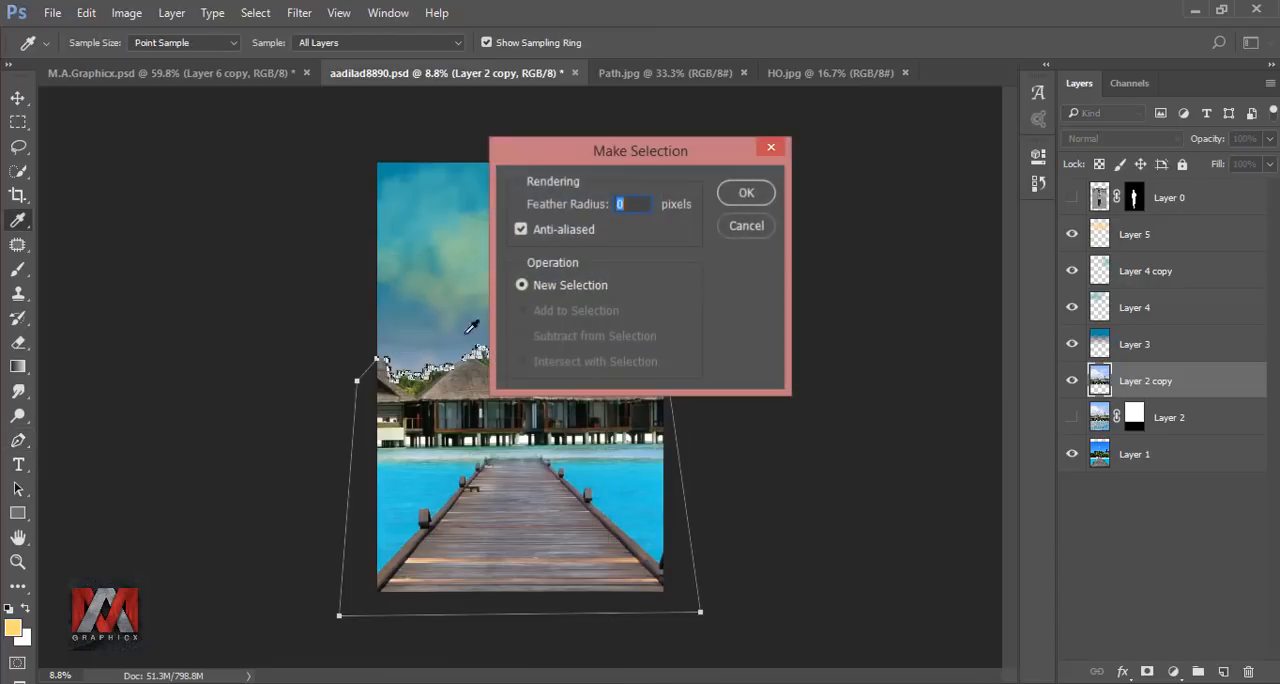
click(752, 198)
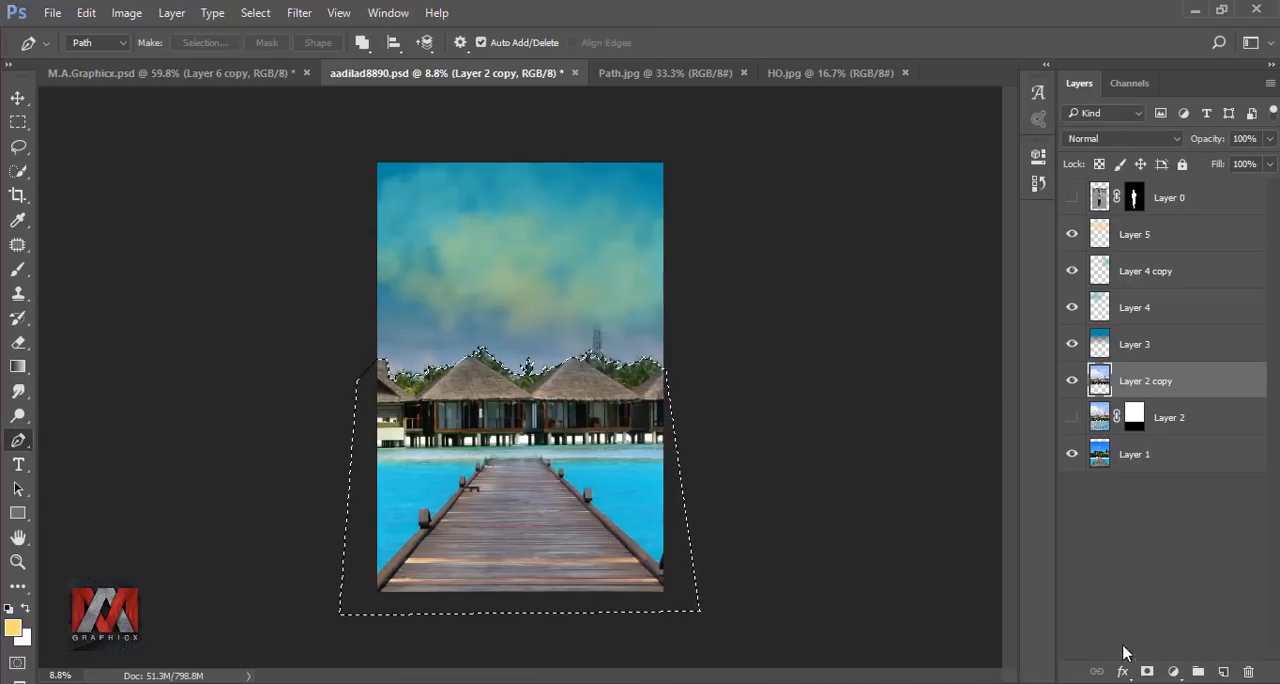
click(1147, 672)
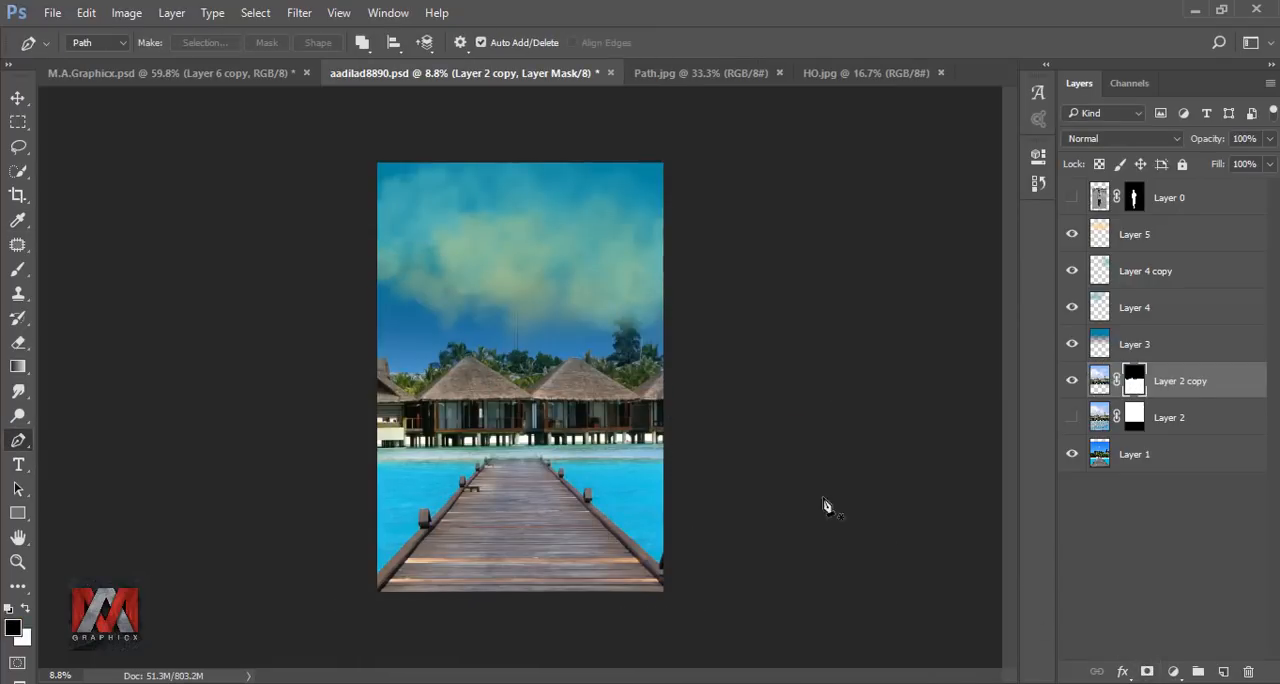
key(ctrl+0)
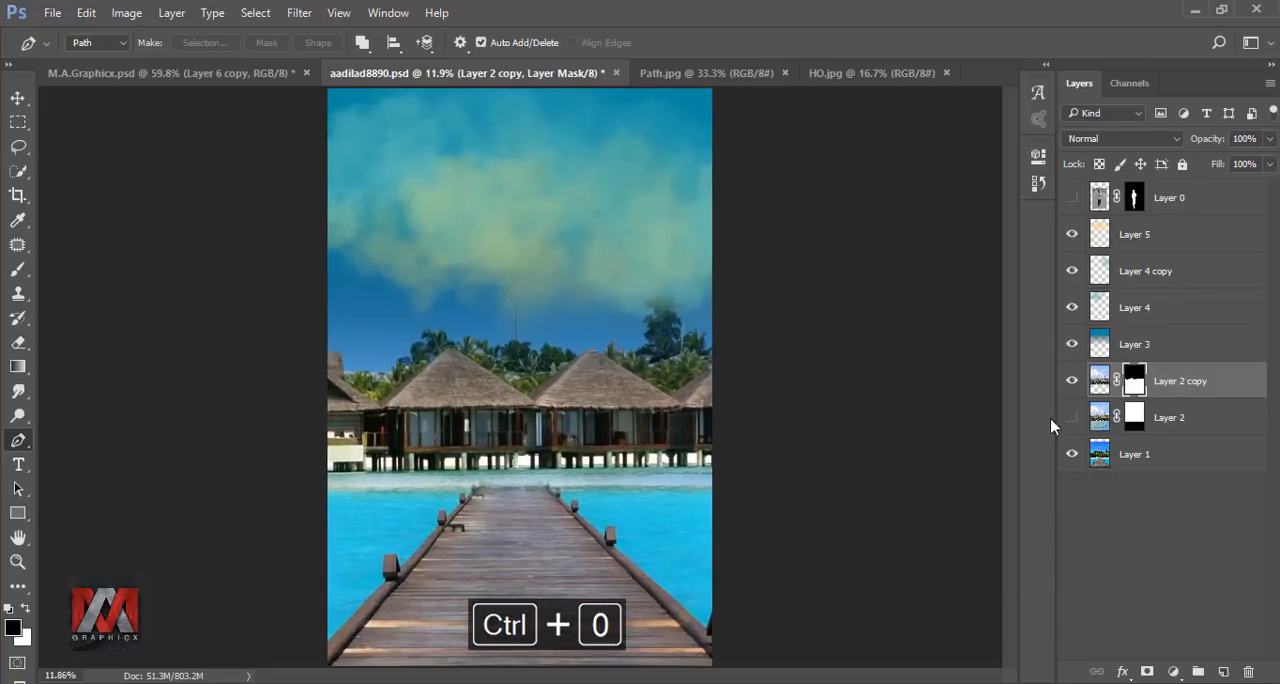
Delete the old sky from Layer 1 with a rectangular selection reaching down to the hut roofs, and deselect.
click(1099, 380)
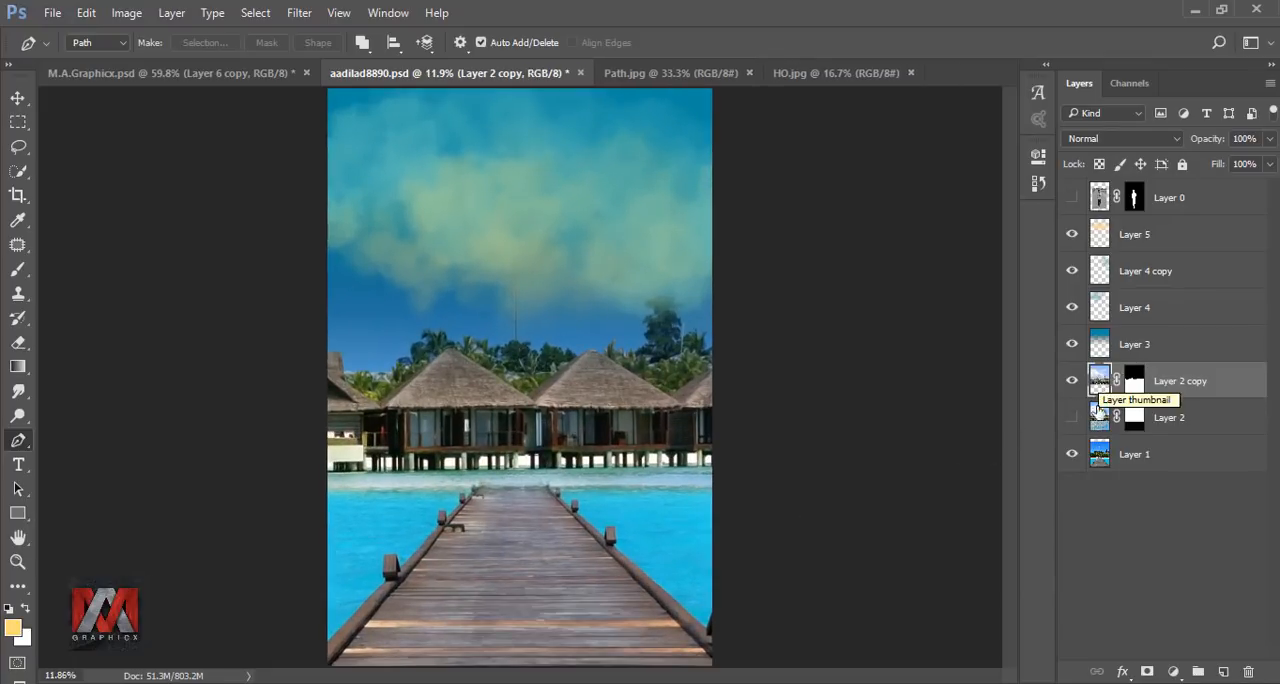
click(1099, 454)
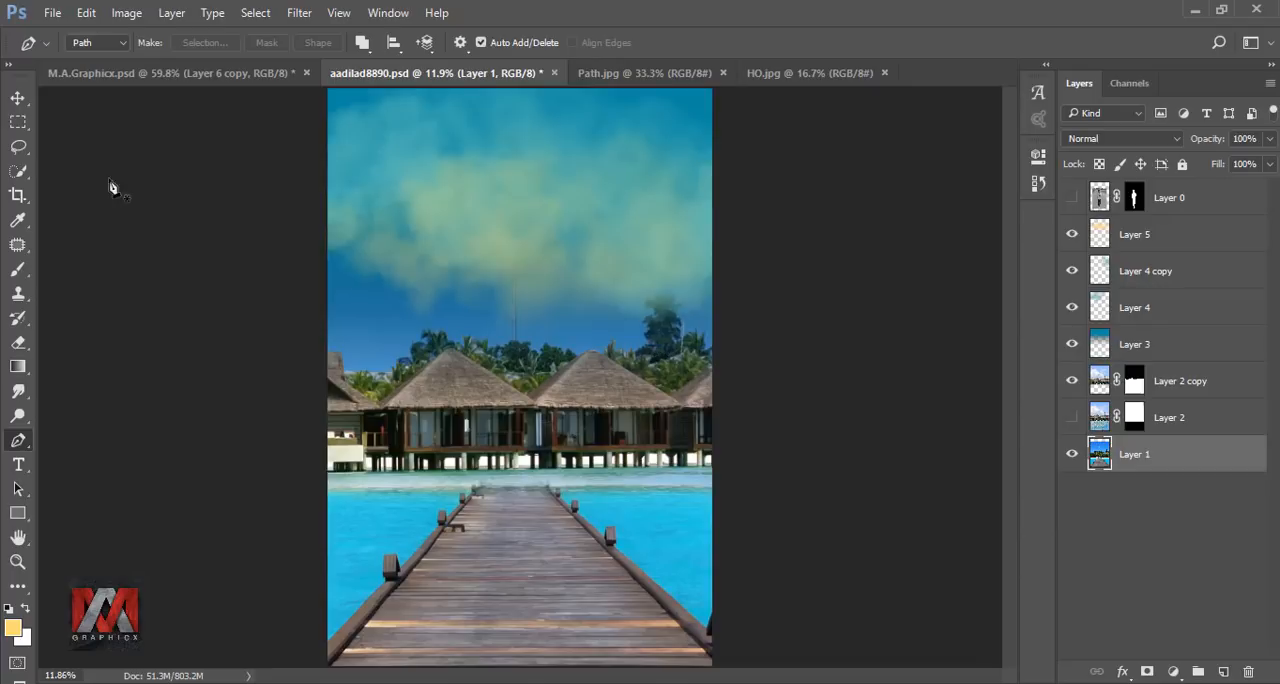
click(18, 121)
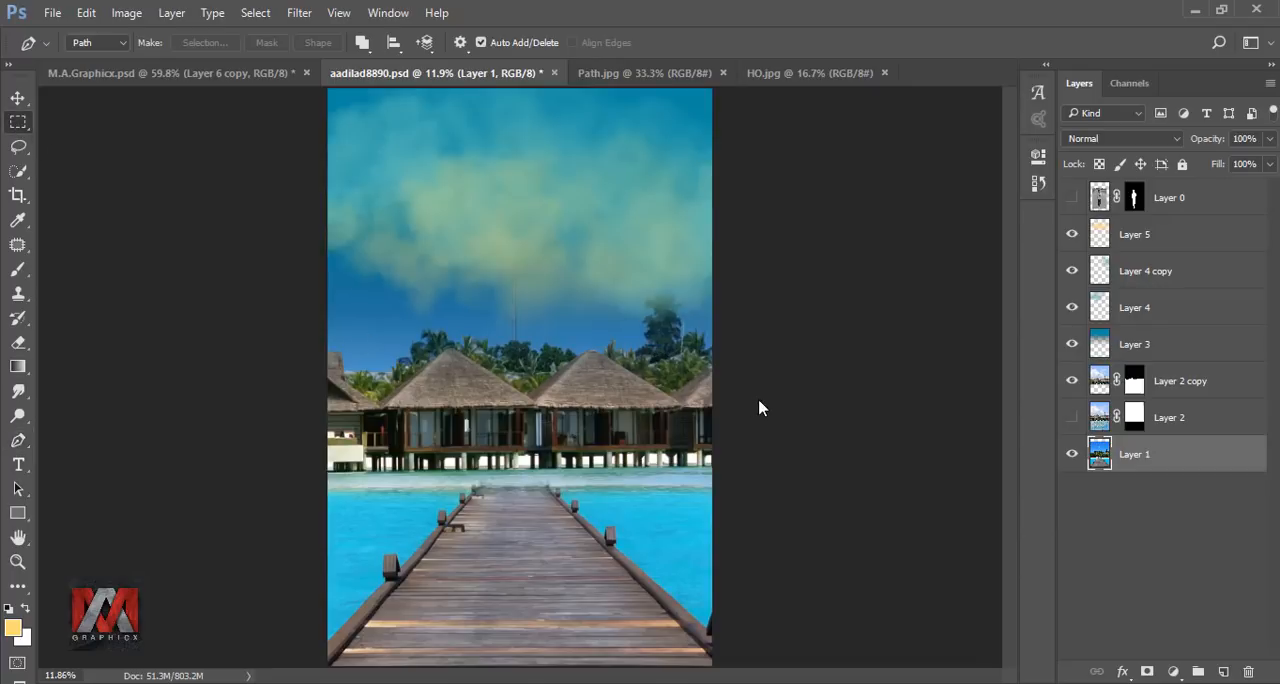
drag(762, 393, 265, 112)
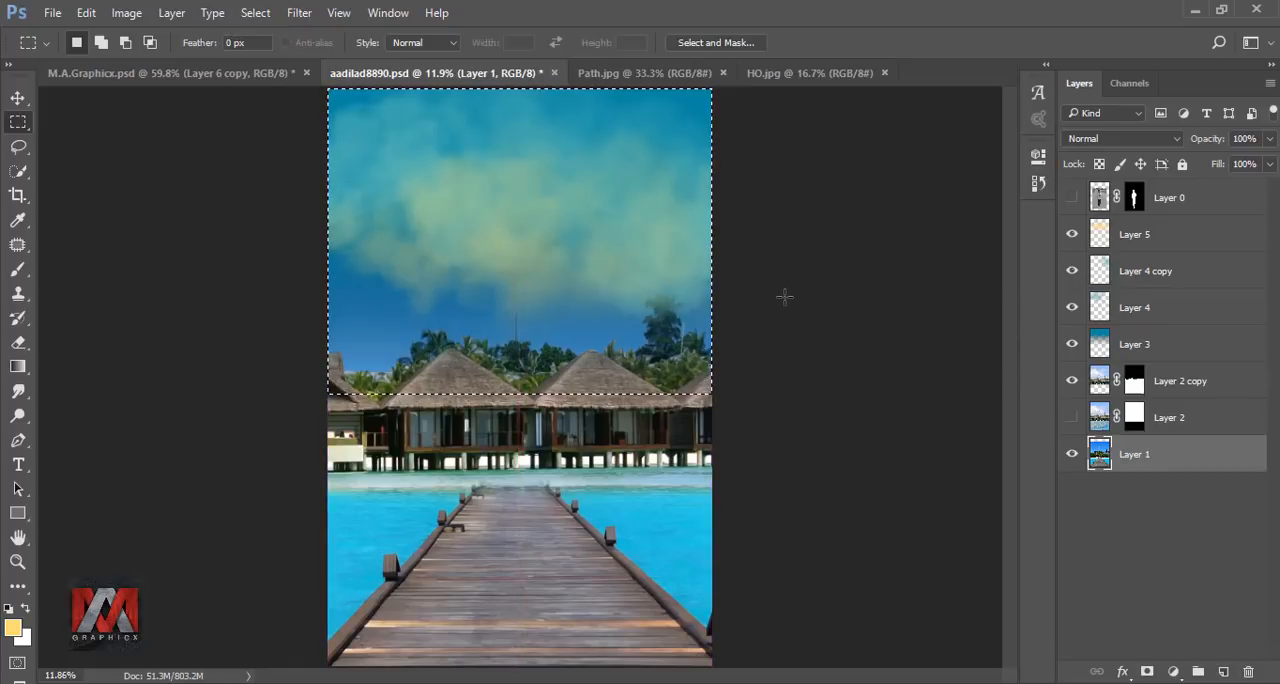
key(Delete)
key(ctrl+d)
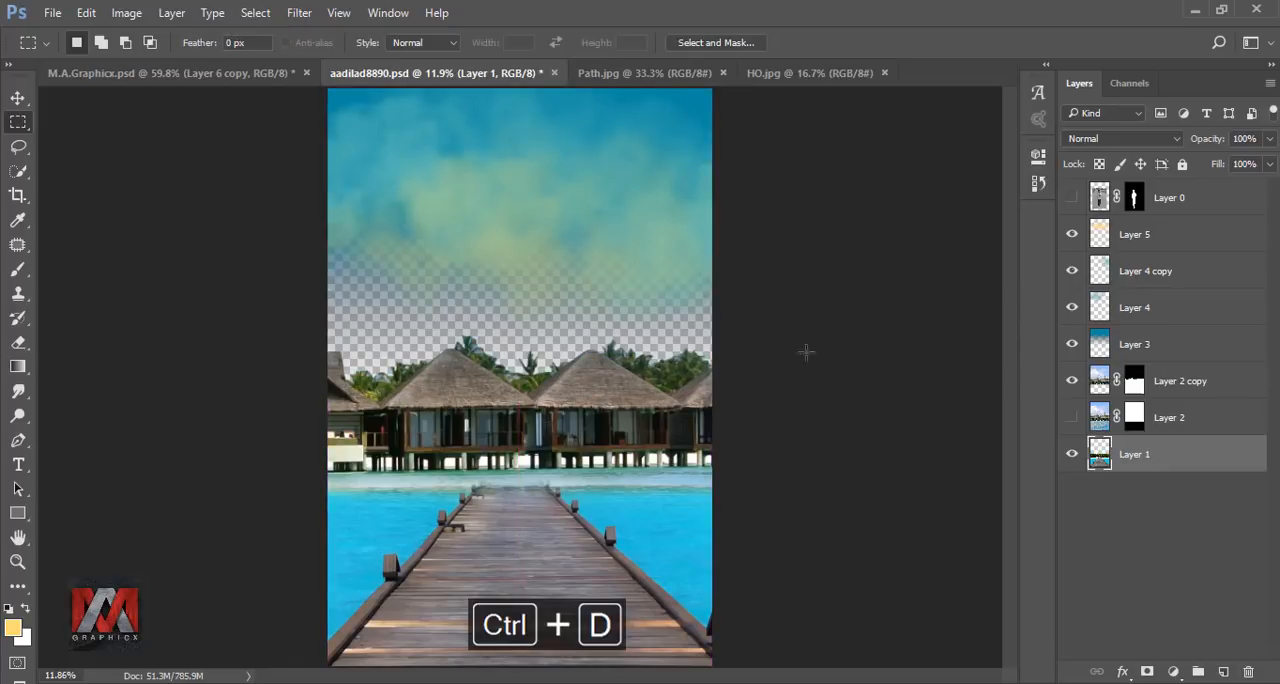
Fill a new layer with light blue #9ed8ff and place it beneath Layer 1.
click(1223, 671)
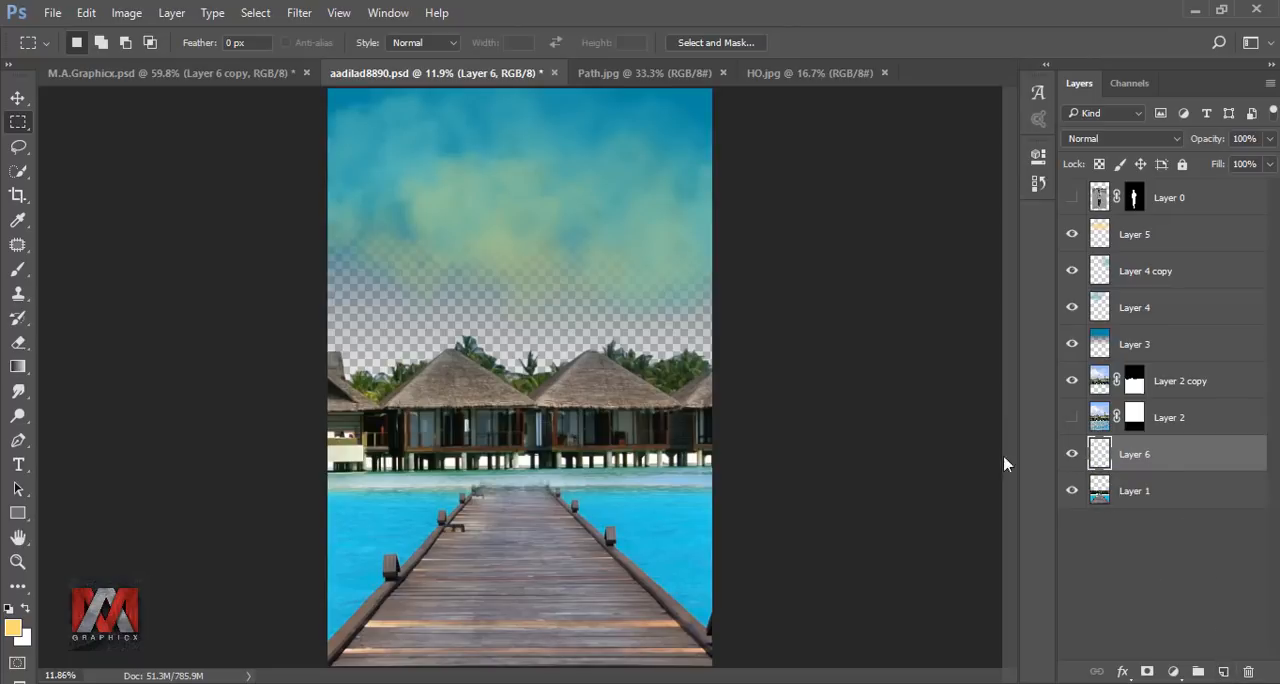
key(shift+F5)
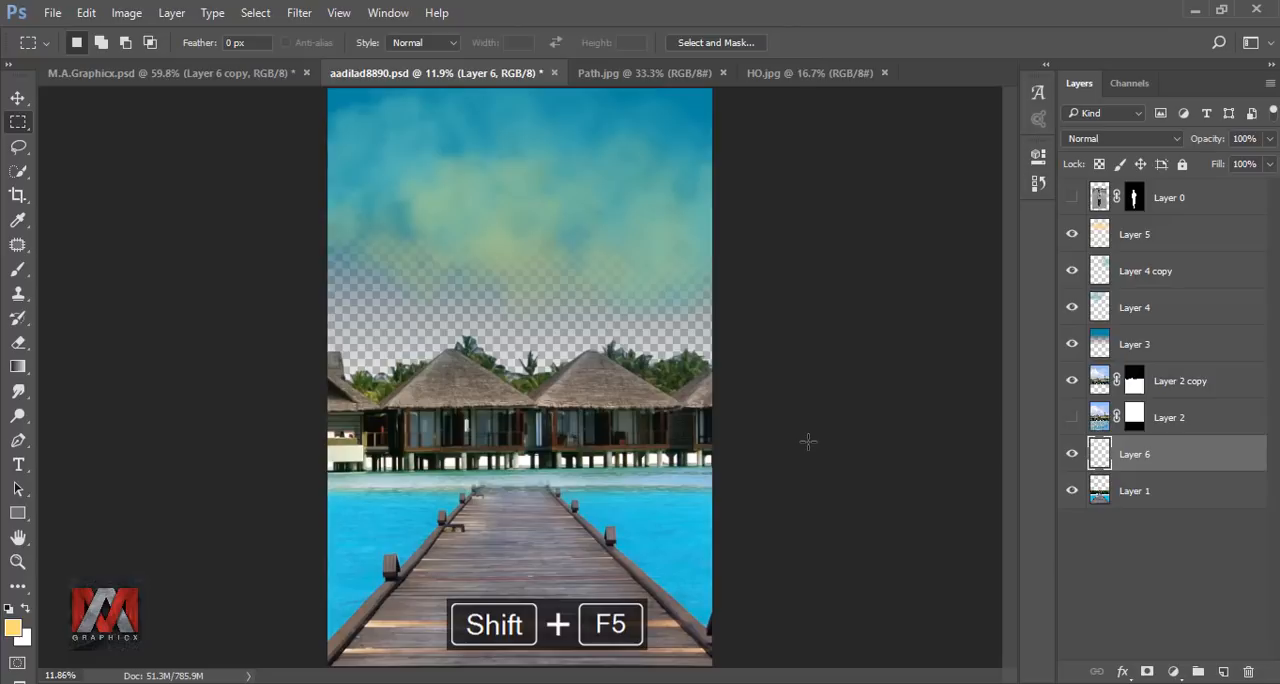
click(1088, 198)
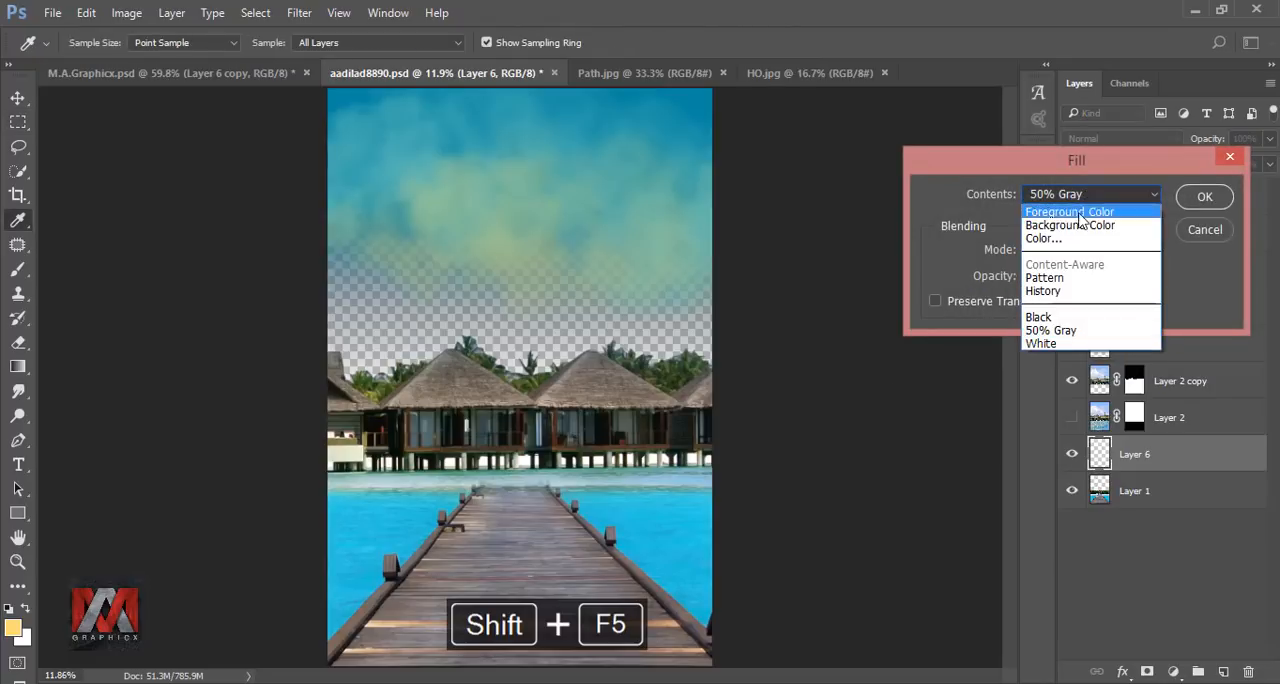
click(1074, 239)
drag(782, 227, 817, 221)
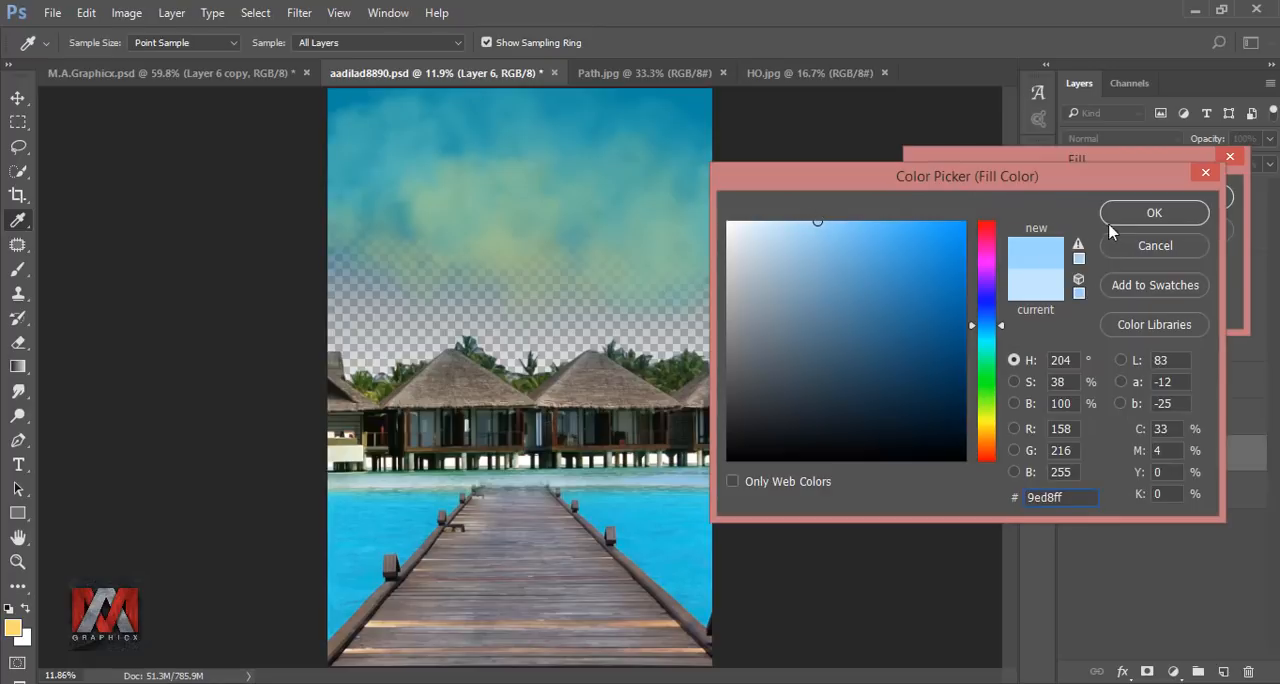
click(1153, 211)
click(1195, 198)
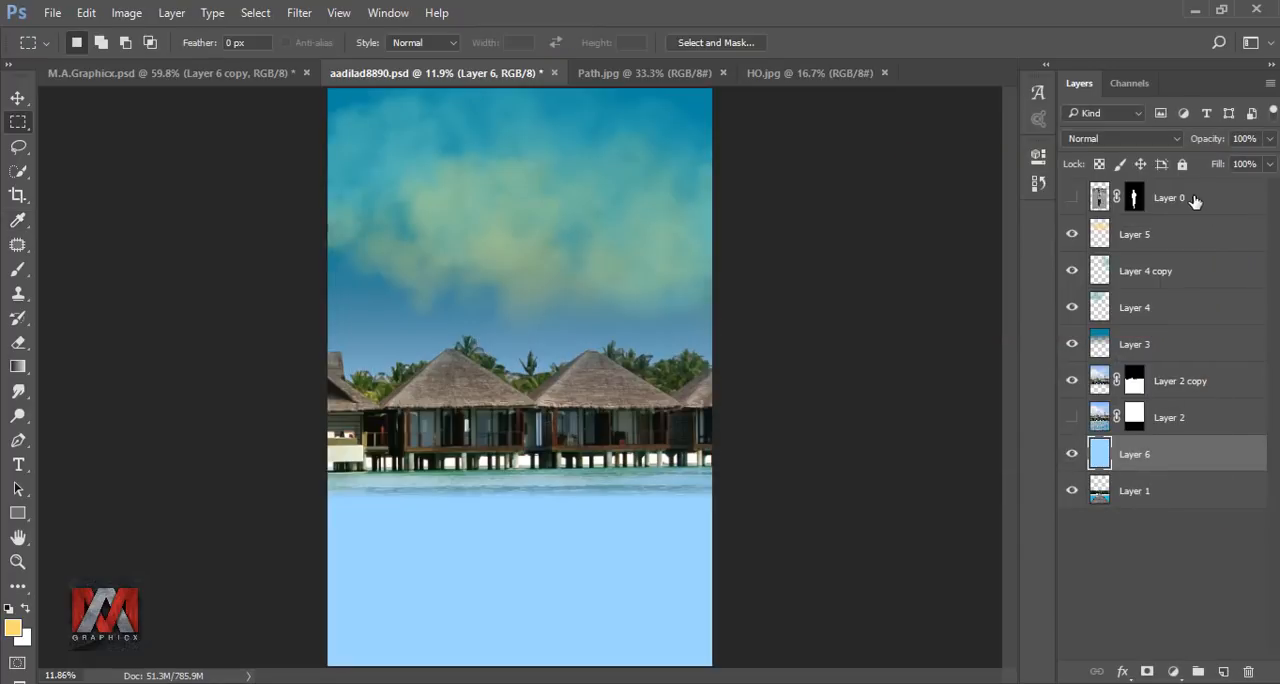
drag(1150, 454, 1120, 506)
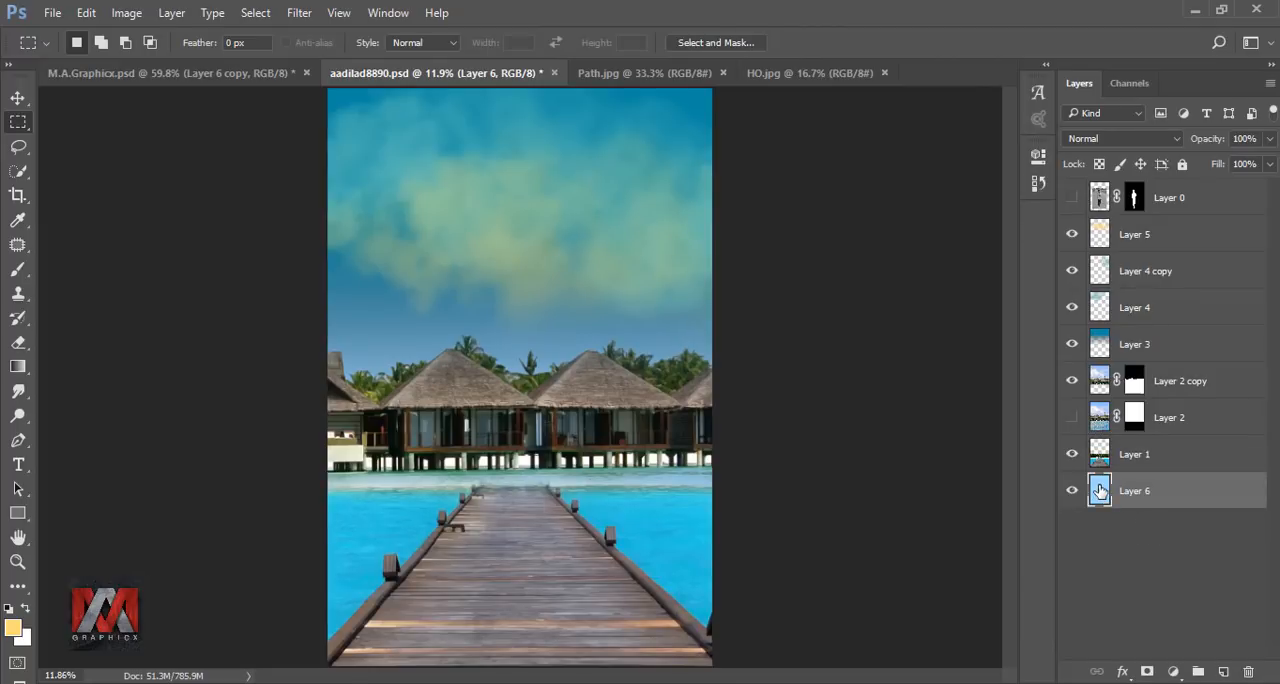
Add a new layer above the light blue Layer 6 and set the transparent gradient's first colour stop to white #ffffff.
click(1225, 671)
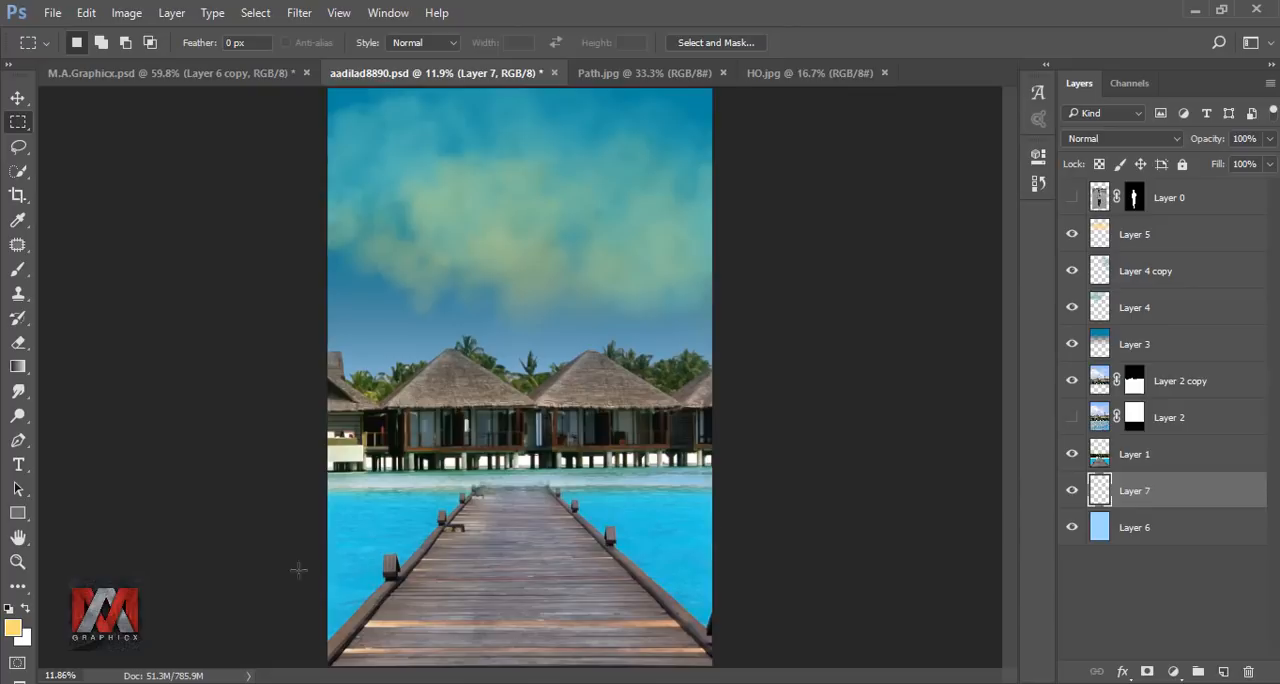
click(29, 607)
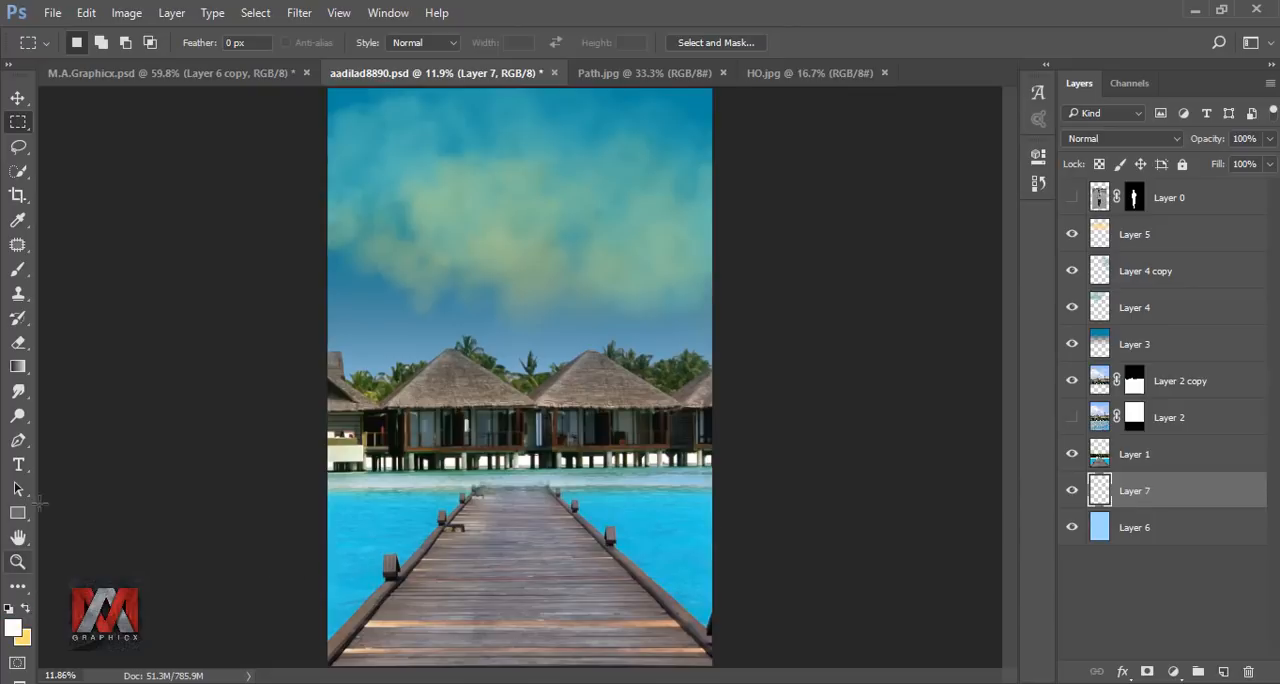
click(18, 367)
click(100, 42)
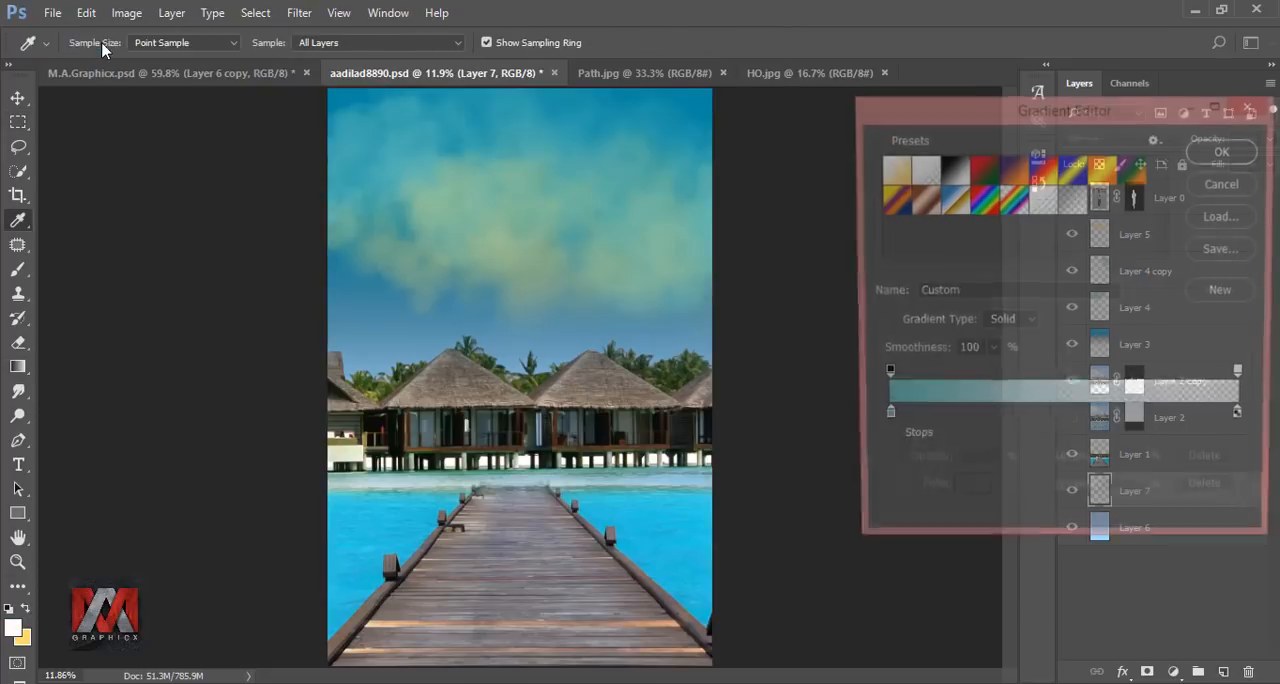
click(883, 418)
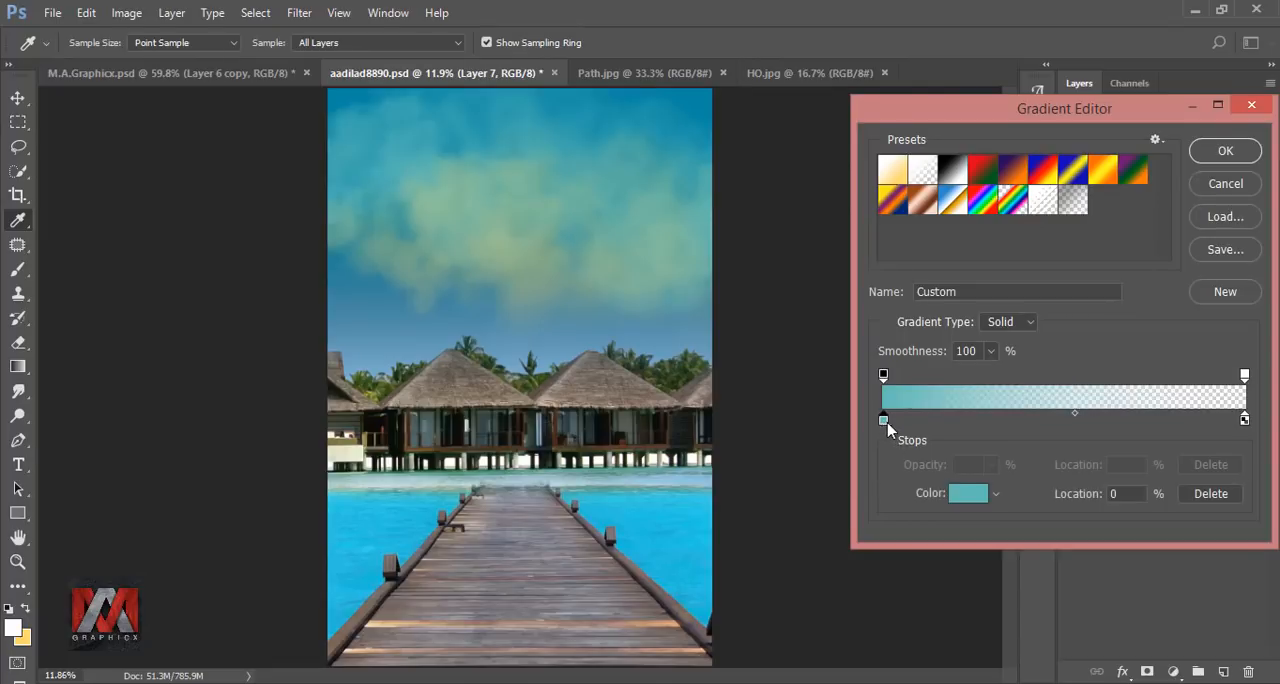
click(968, 494)
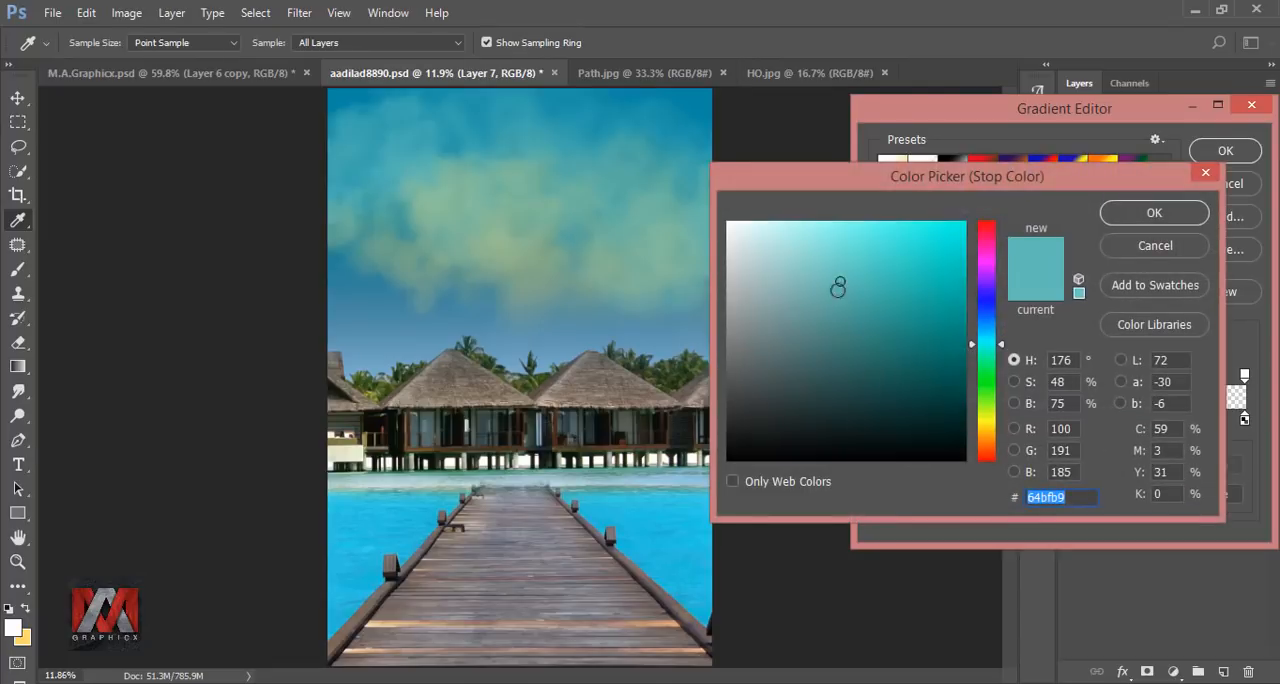
text(ffffff)
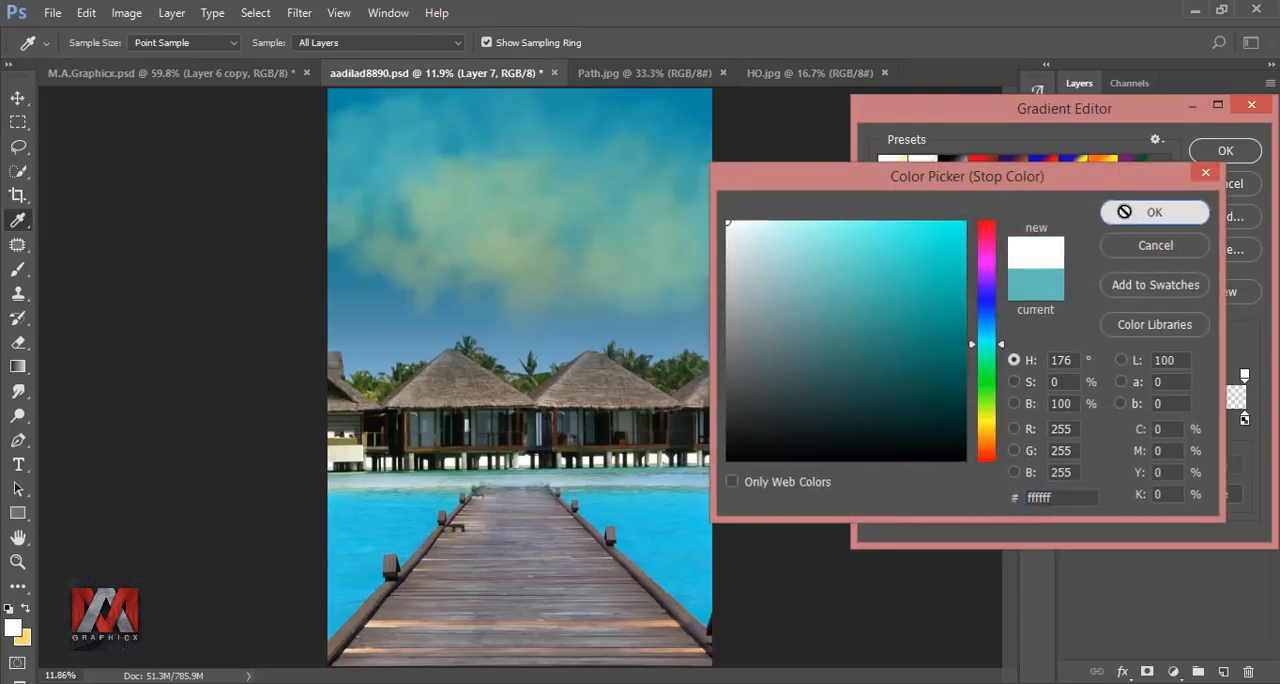
click(1140, 212)
click(1225, 150)
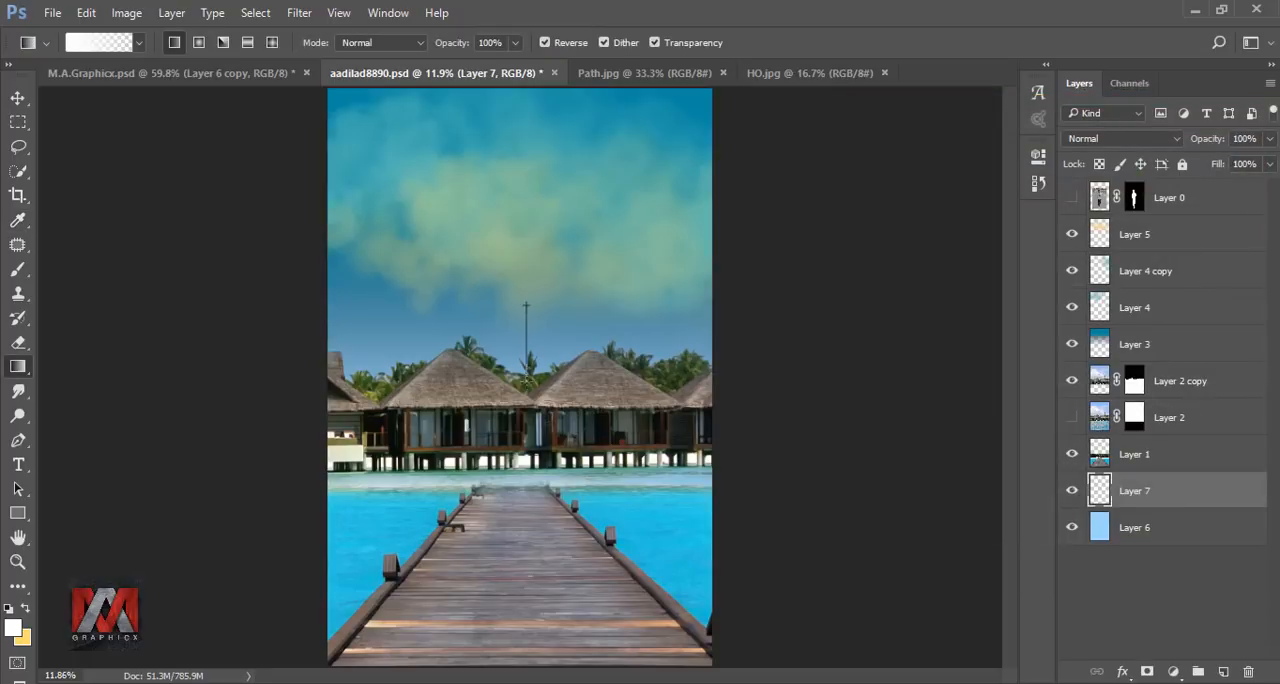
Draw a short vertical white-to-transparent gradient on Layer 7 just above the hut roofs and compare the image without it.
drag(526, 303, 526, 303)
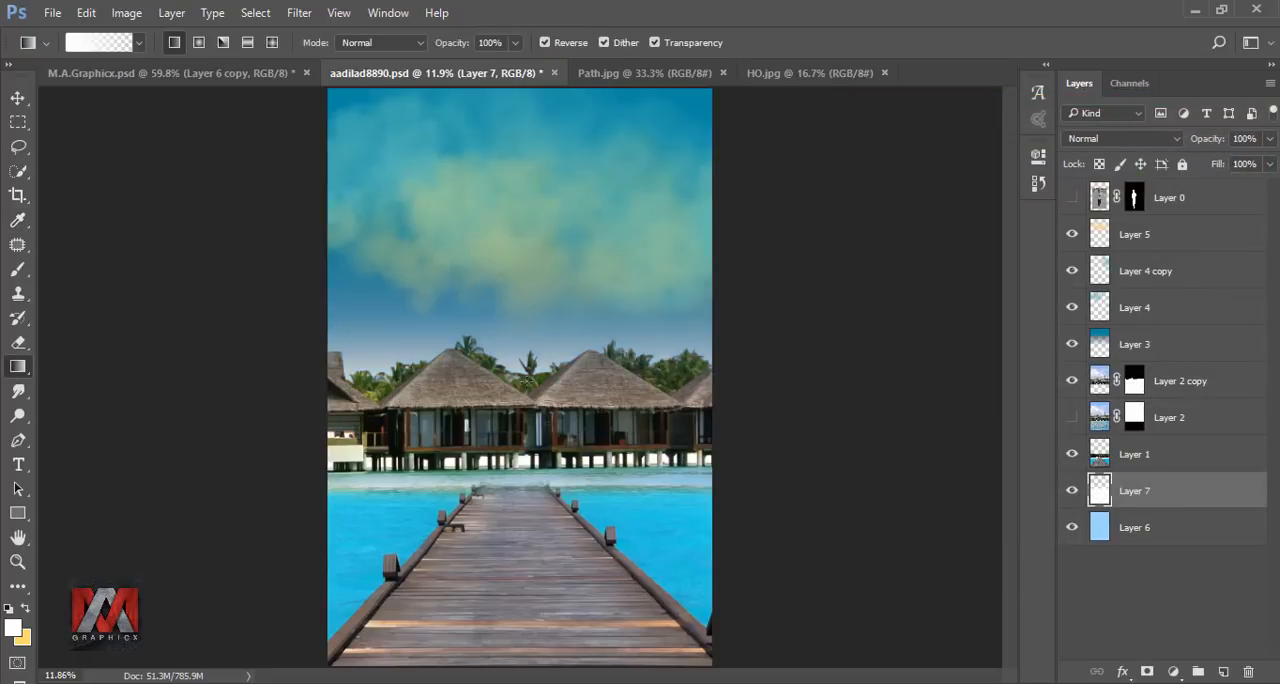
click(1071, 492)
click(1071, 492)
Refine the mask of Layer 2 copy by painting along the palms and roof edges with a size 80 refine brush, output to the layer mask.
click(1134, 381)
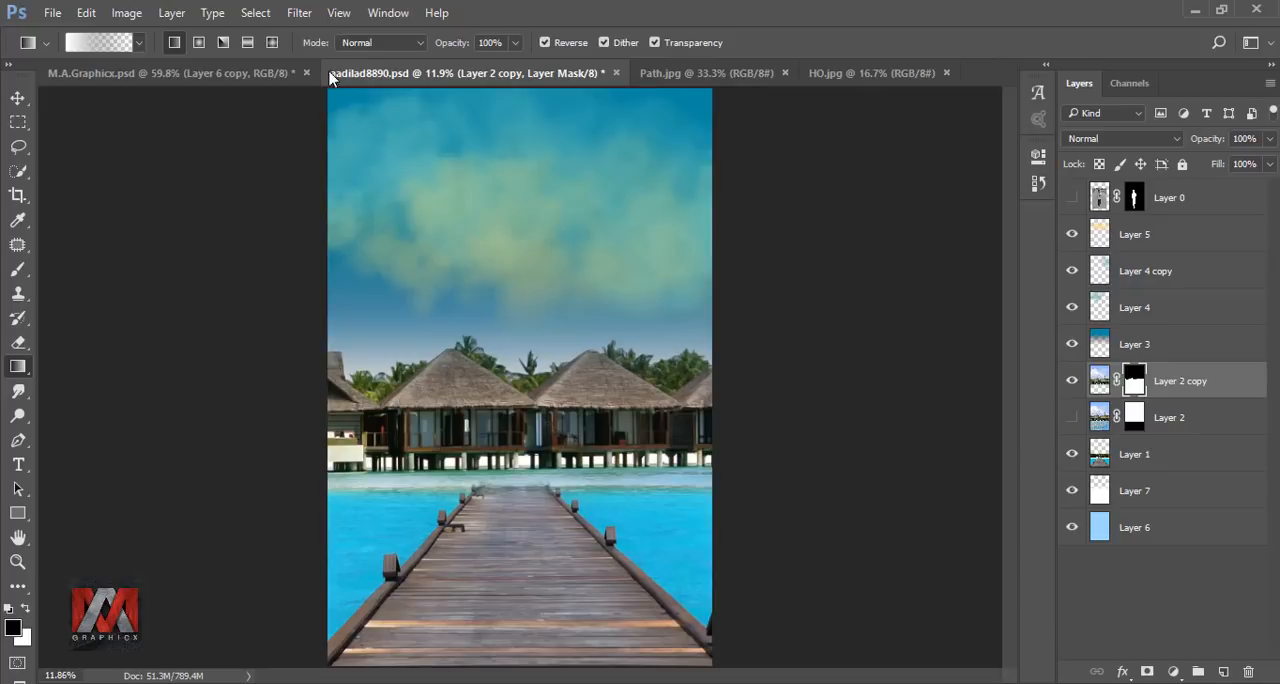
click(255, 13)
shift+click(310, 240)
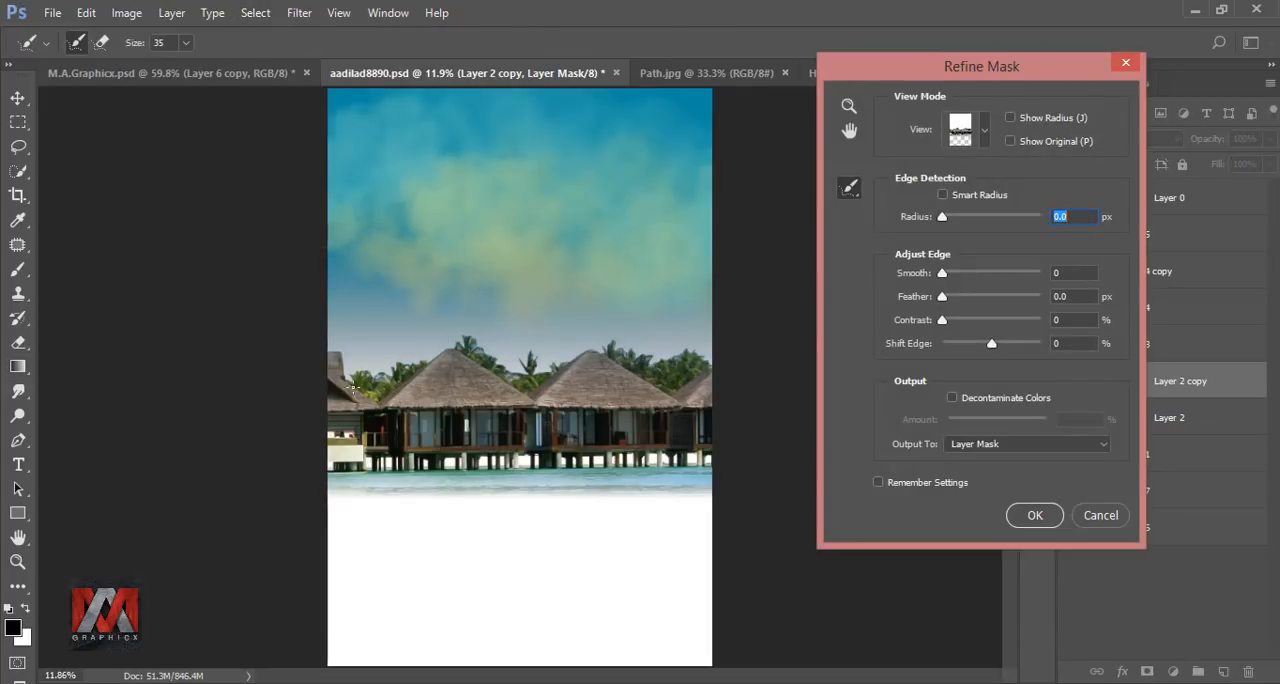
key(ctrl+equal)
key(ctrl+equal)
key(ctrl+equal)
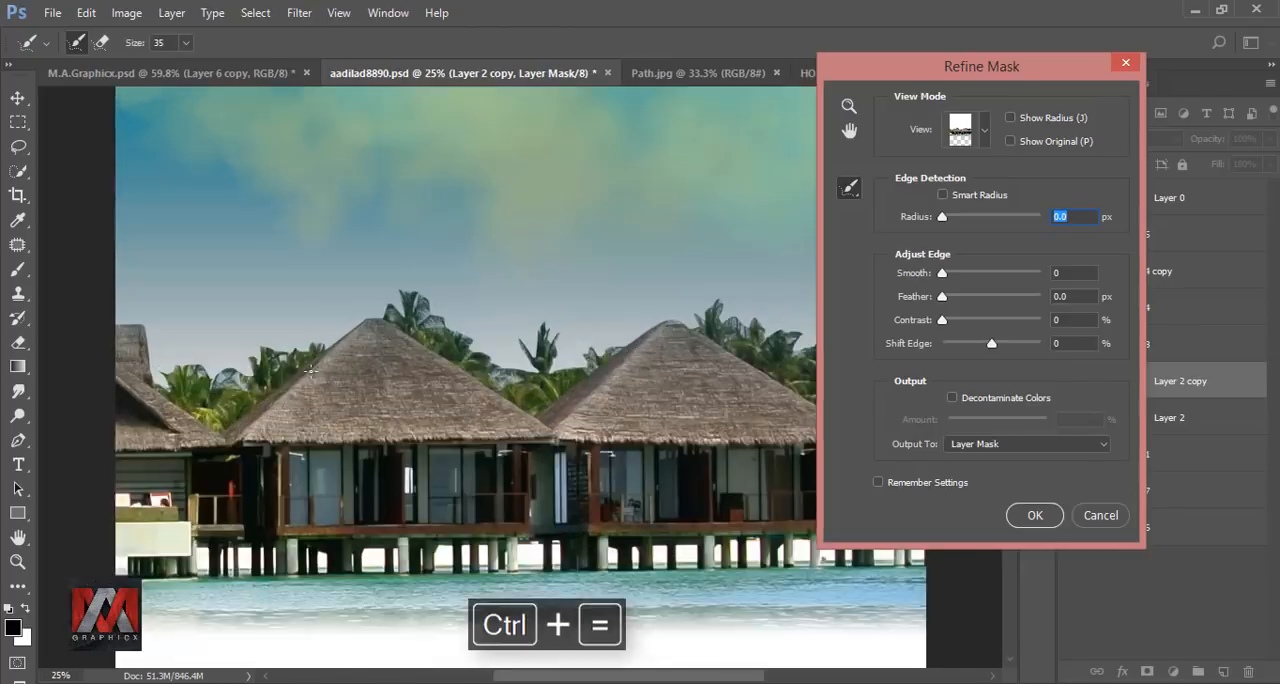
key(bracketright)
key(bracketright)
key(bracketright)
key(bracketright)
key(bracketright)
mouse_move(314, 437)
mouse_down()
mouse_move(418, 403)
mouse_move(478, 390)
mouse_up()
mouse_move(545, 355)
mouse_down()
mouse_move(610, 400)
mouse_move(695, 387)
mouse_move(761, 407)
mouse_move(478, 429)
mouse_up()
mouse_move(564, 398)
mouse_down()
mouse_move(666, 432)
mouse_move(770, 420)
mouse_up()
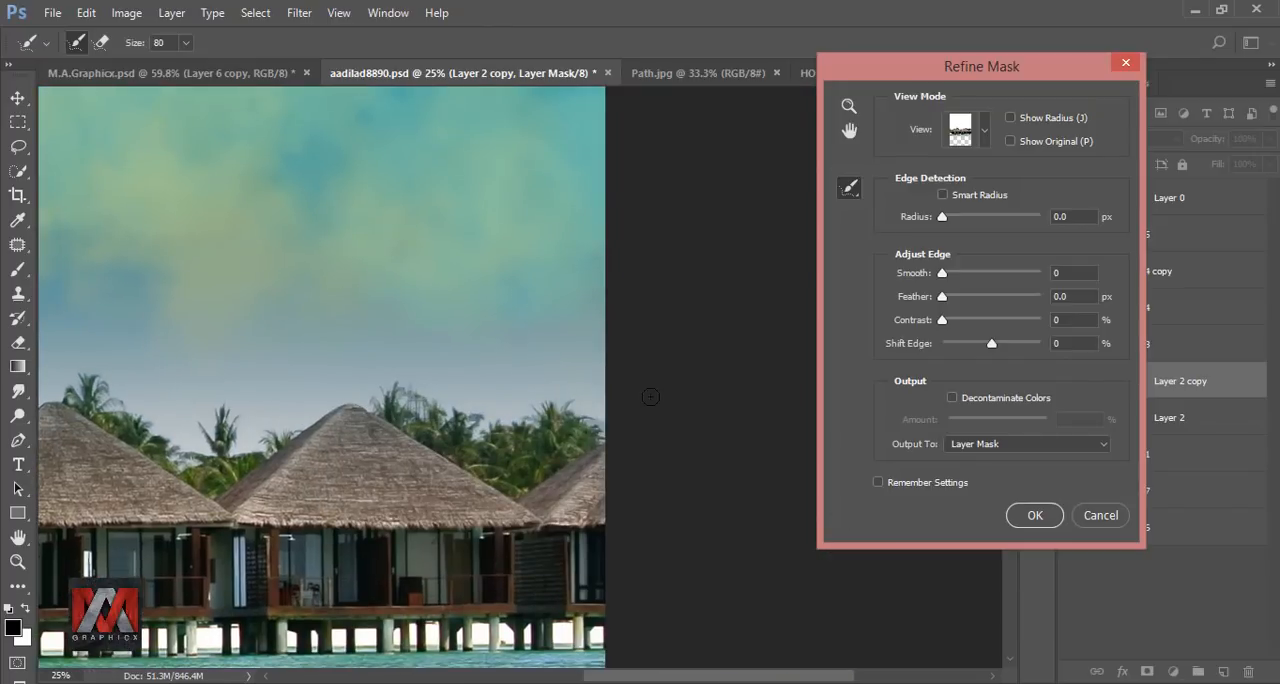
key(ctrl+0)
click(1035, 515)
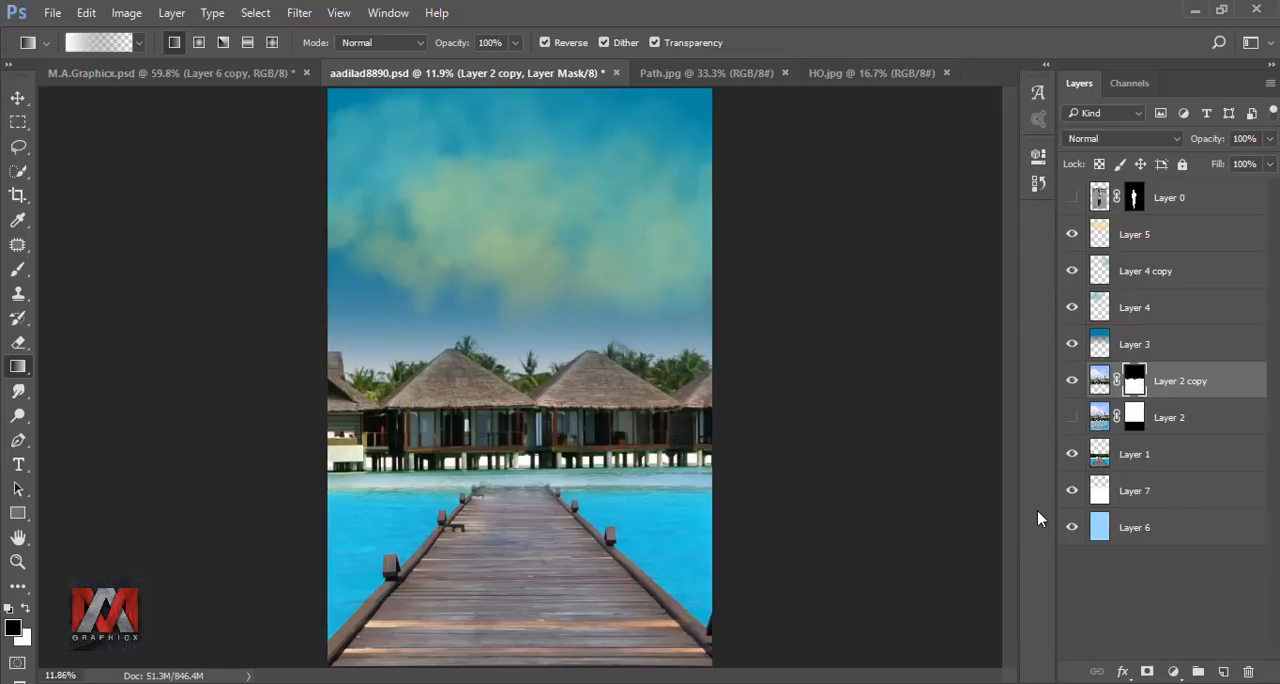
Stamp the visible background into a new layer above Layer 2 copy while Layer 0 through Layer 3 are hidden, and show those layers again.
click(1099, 381)
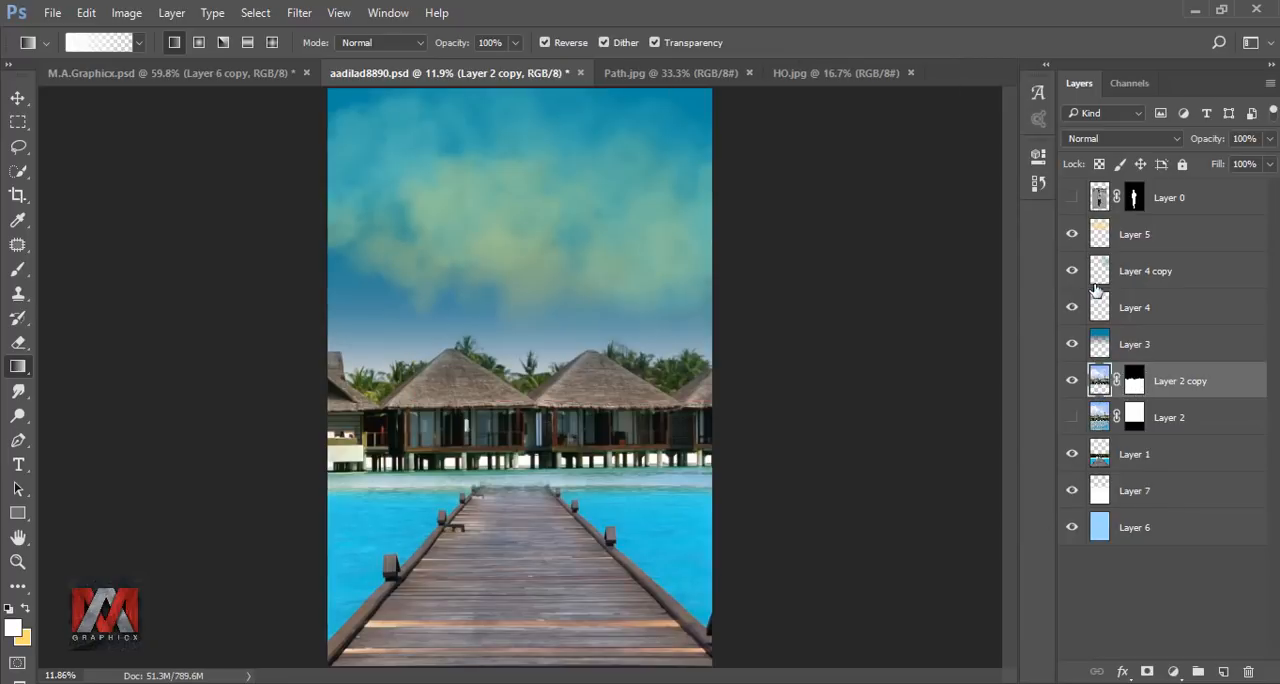
click(1099, 198)
click(1073, 197)
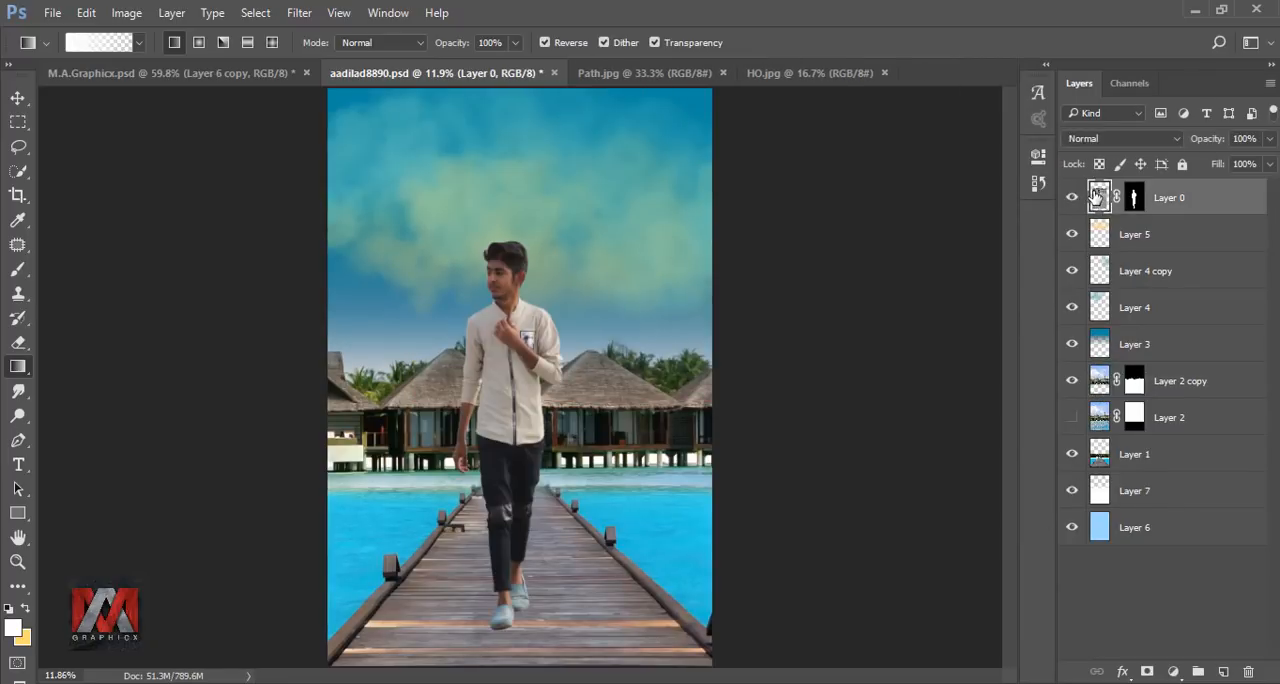
drag(1073, 197, 1078, 323)
click(1136, 384)
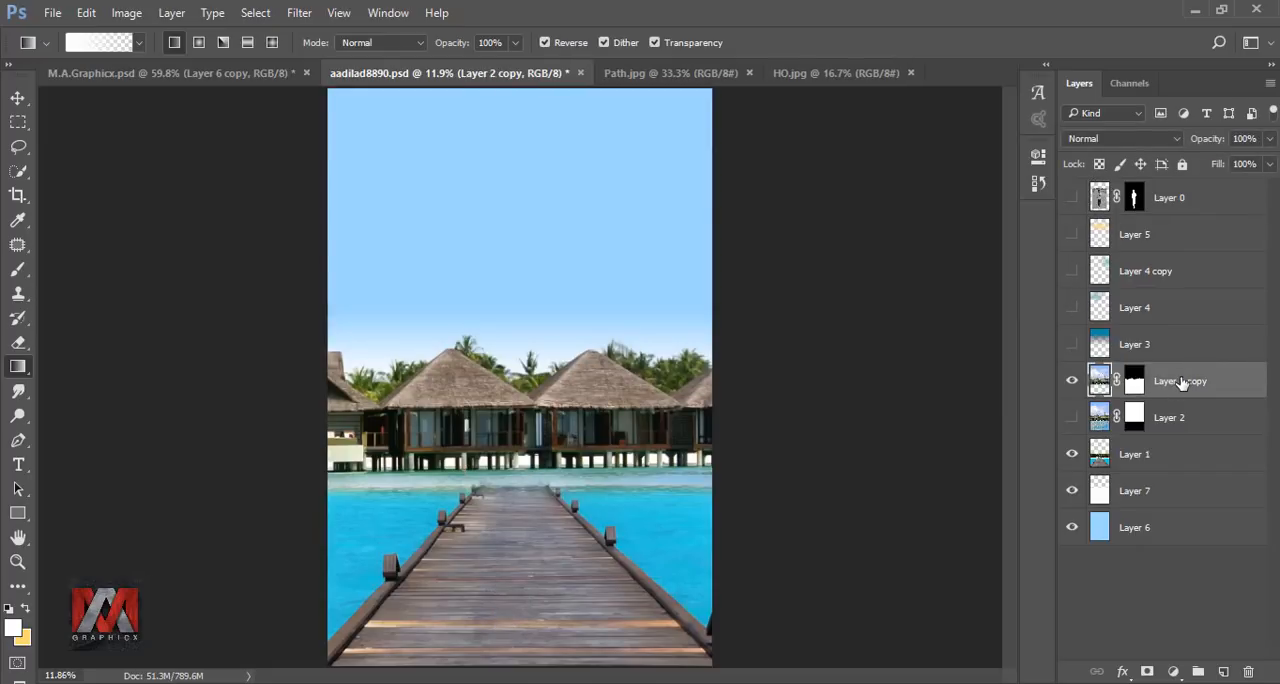
key(ctrl+shift+alt+e)
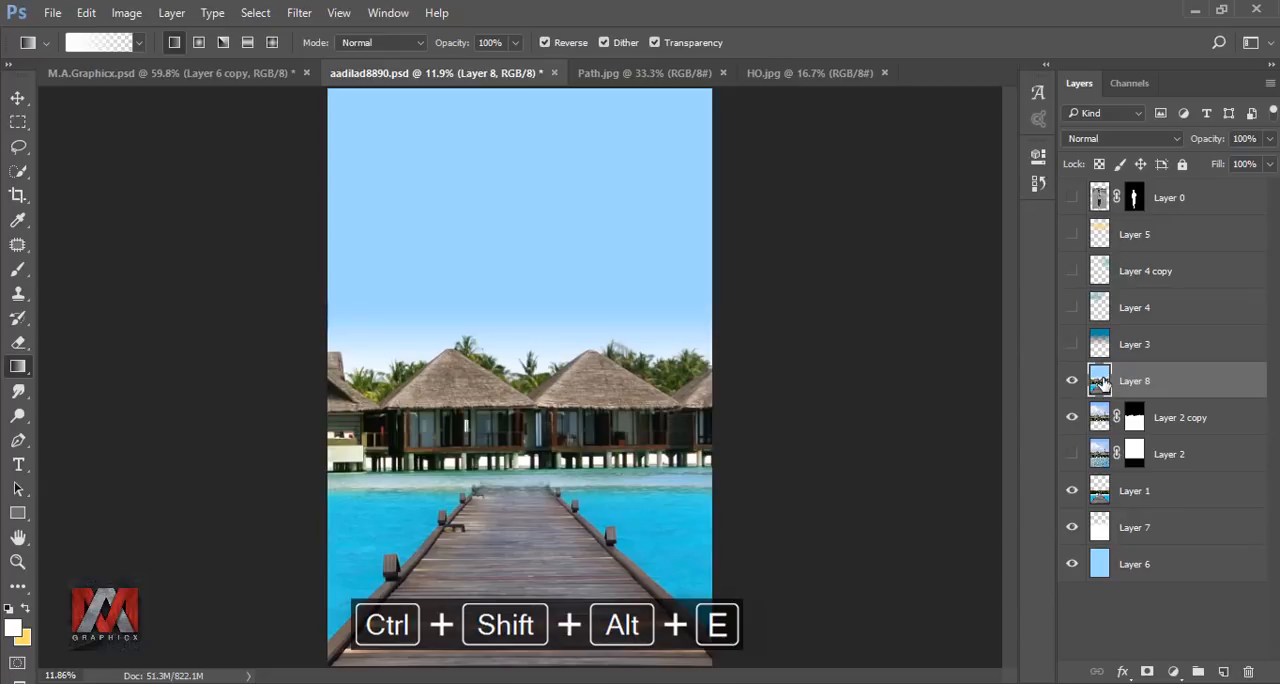
drag(1072, 346, 1069, 200)
click(1099, 197)
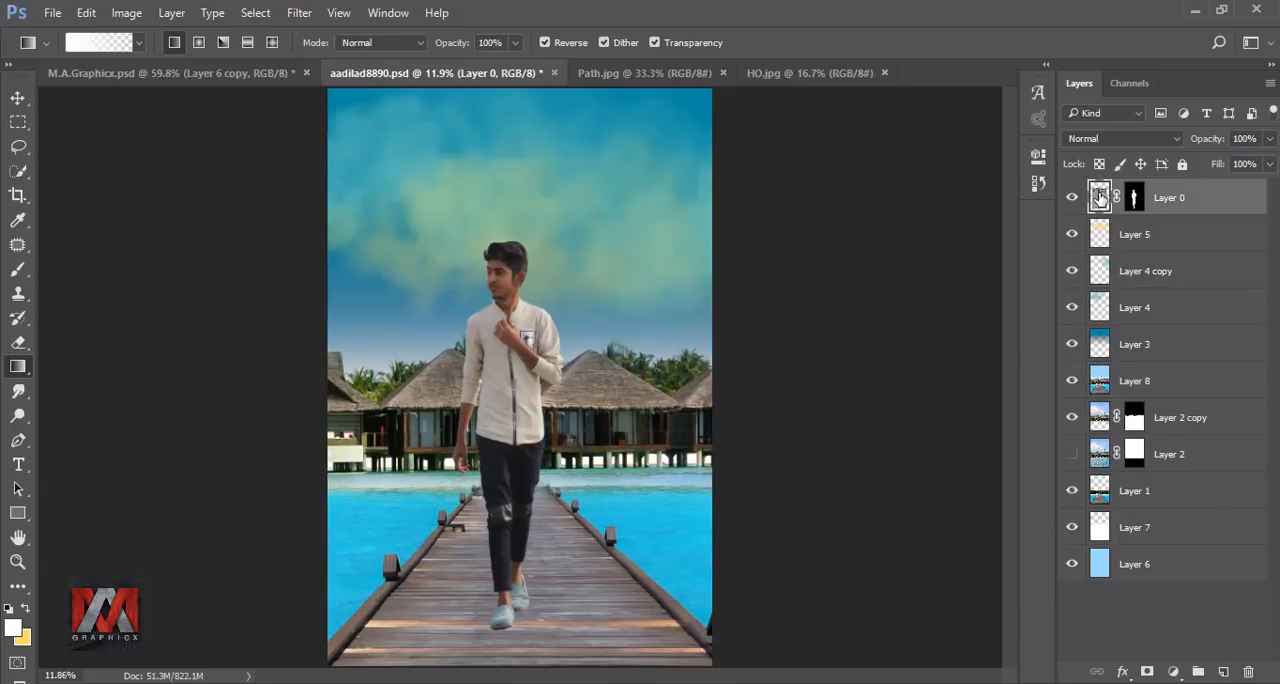
In the Camera Raw filter on Layer 8, set Temperature +13, Exposure +0.20, Contrast +16, Highlights +10 and Vibrance +14.
click(1100, 378)
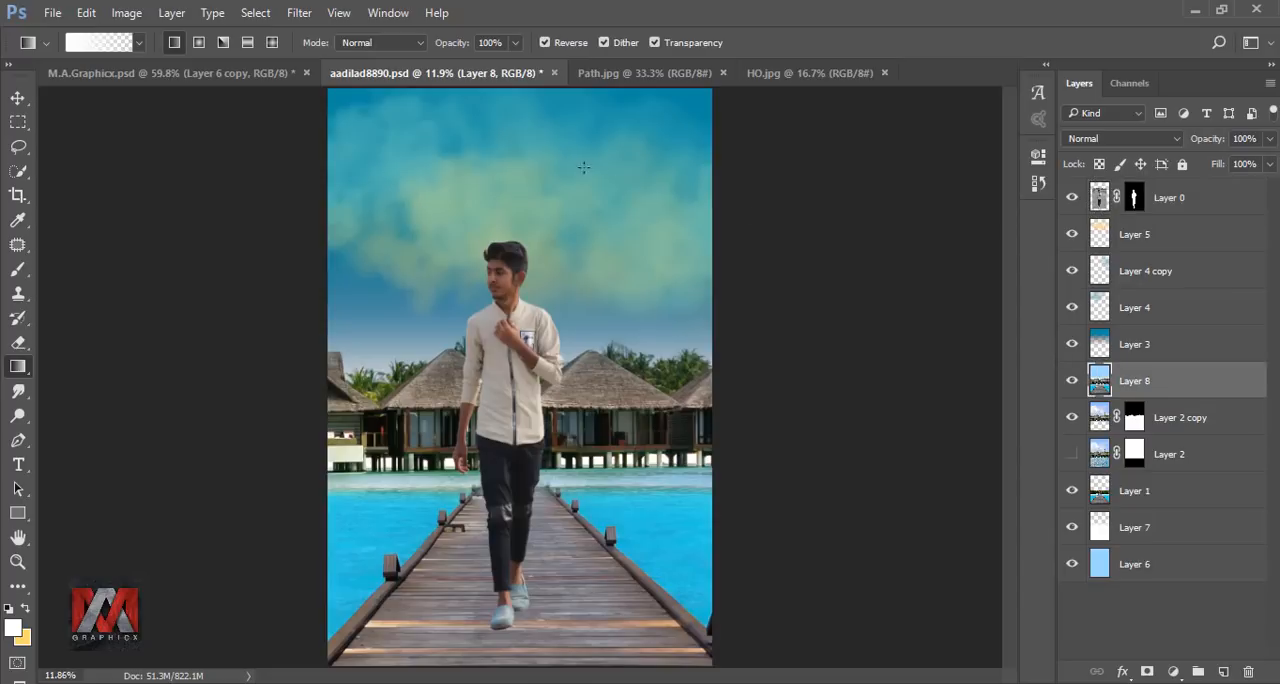
click(299, 14)
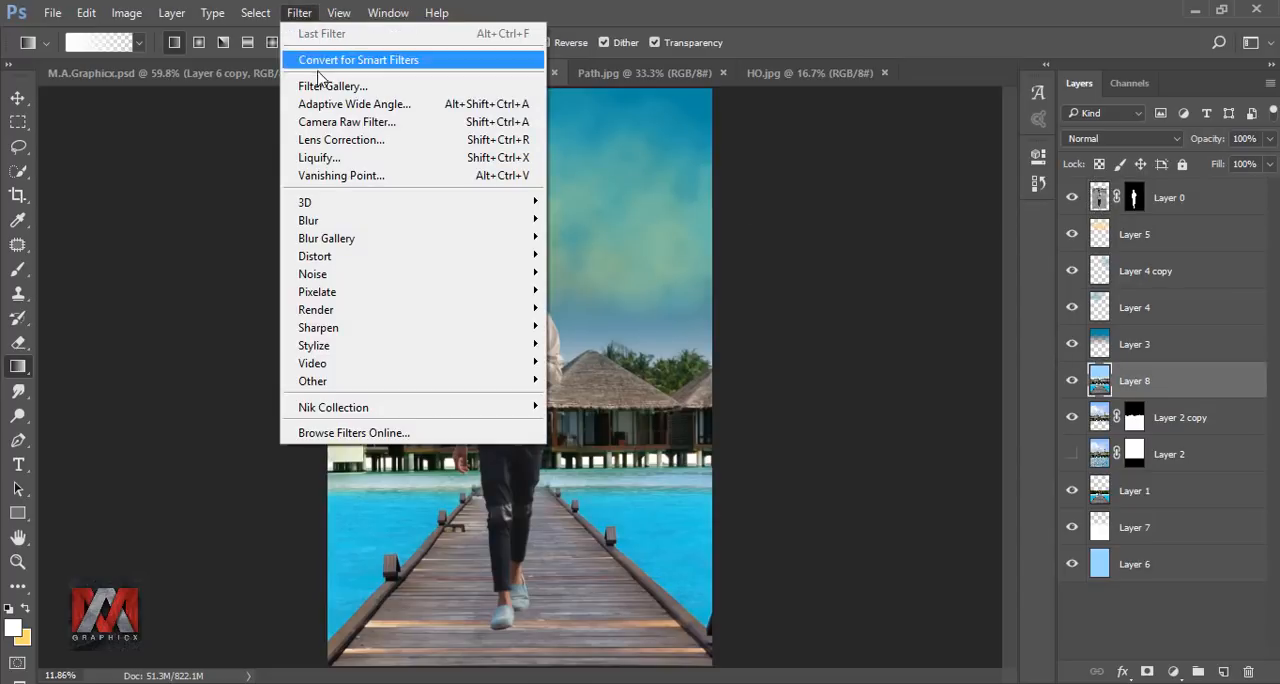
click(335, 121)
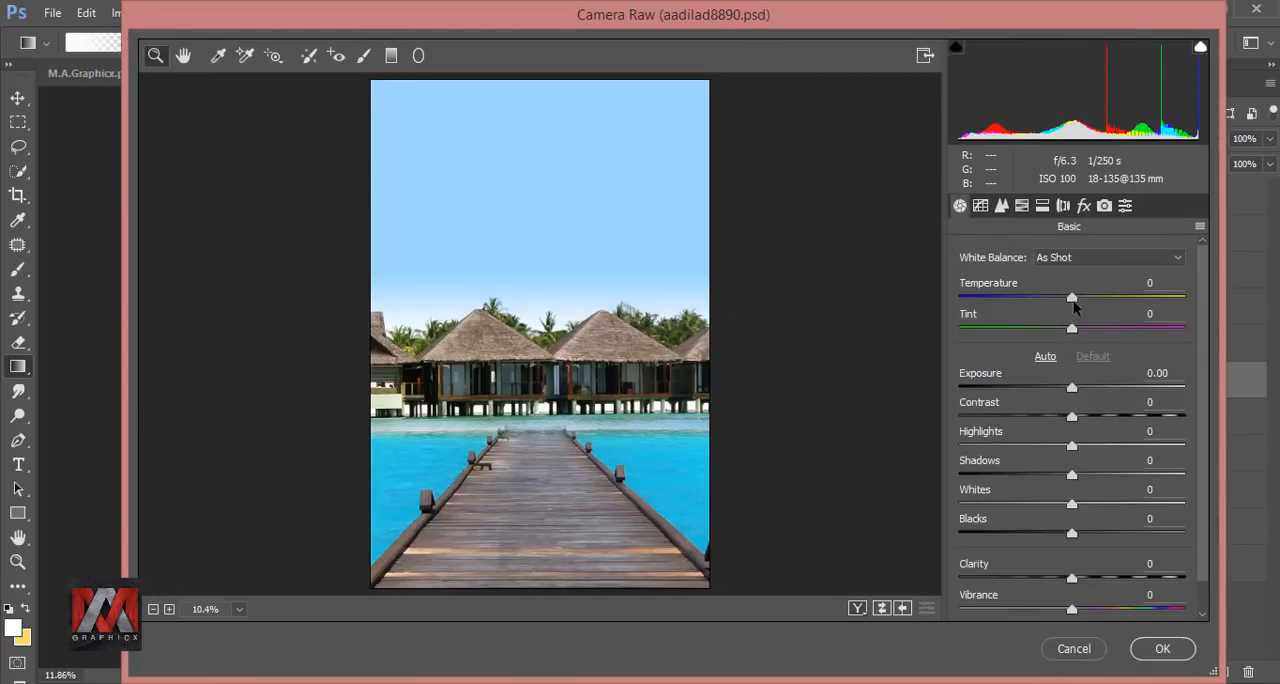
drag(1071, 297, 1087, 300)
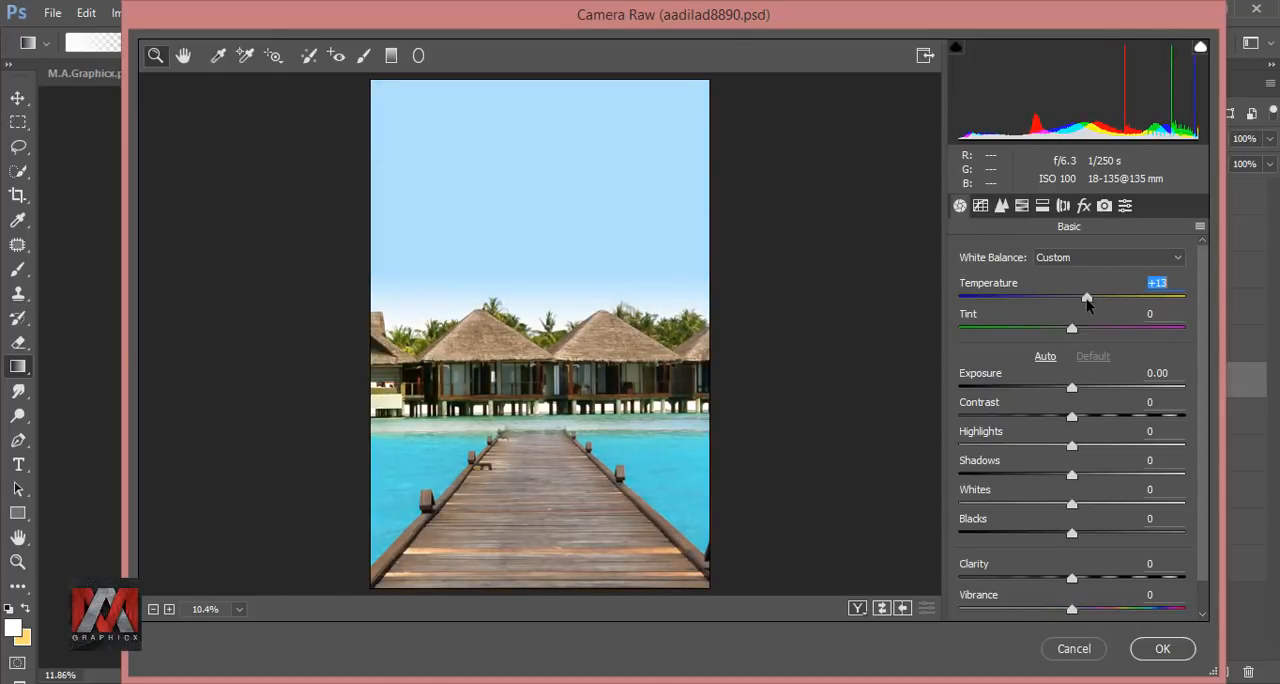
drag(1074, 388, 1082, 451)
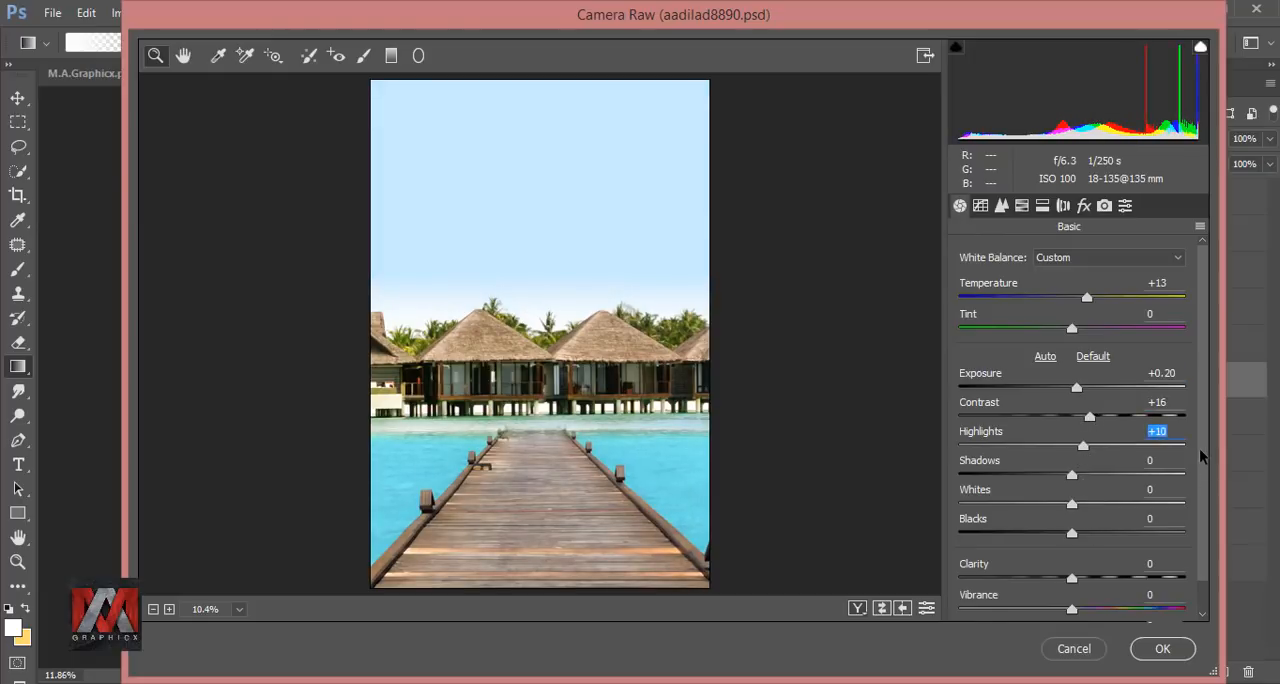
scroll(1204, 458, down, 1)
drag(1075, 577, 1091, 578)
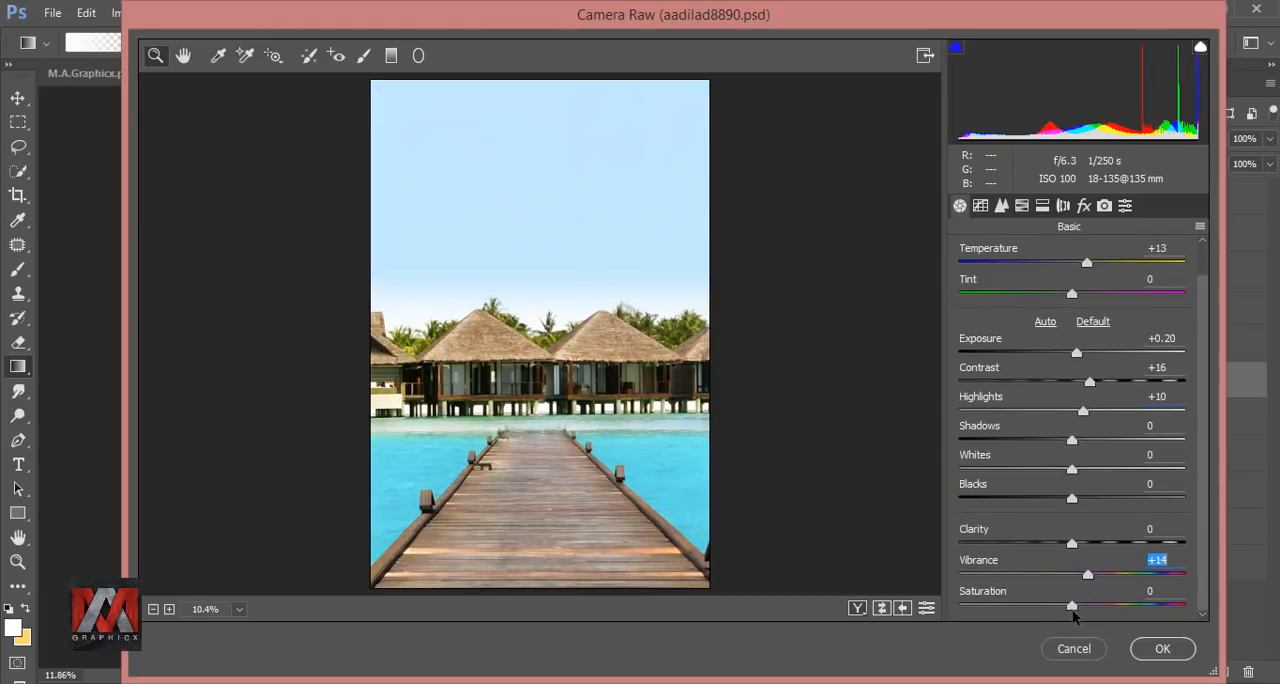
Set Blues luminance to -28 and saturation to Oranges +7, Yellows +30, Greens +11, Aquas +28 and Blues +63, apply, and compare before and after.
click(1021, 205)
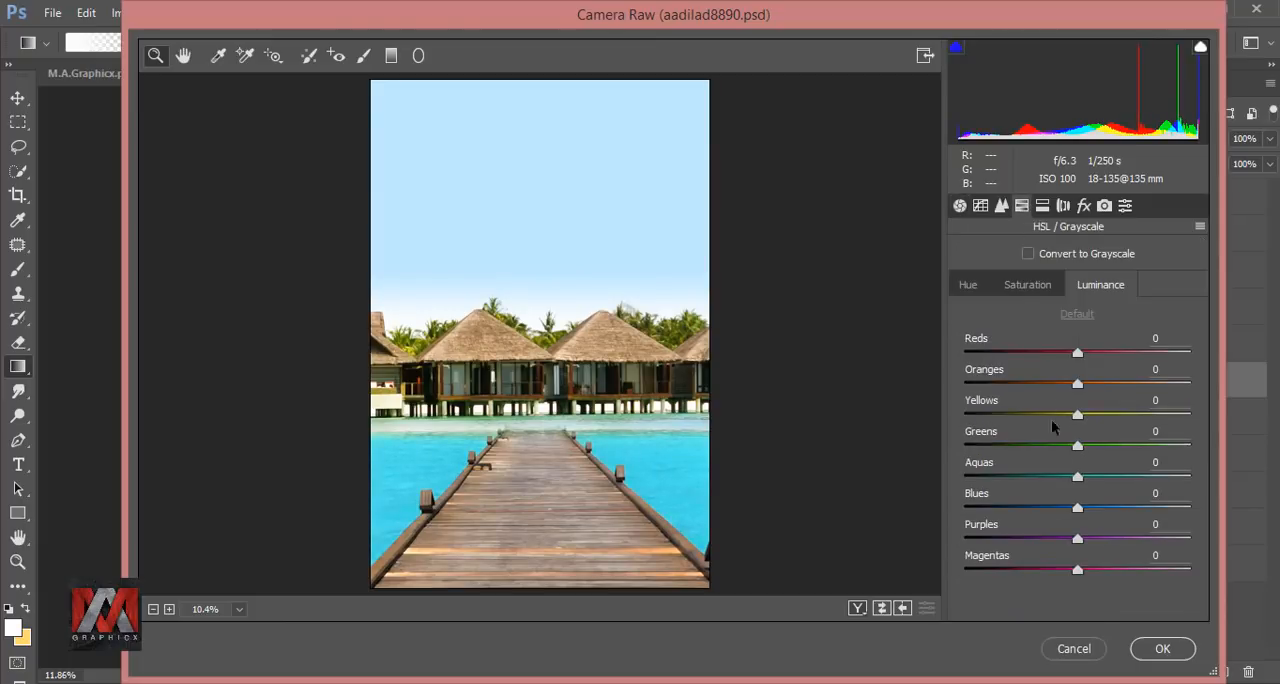
drag(1081, 507, 1056, 510)
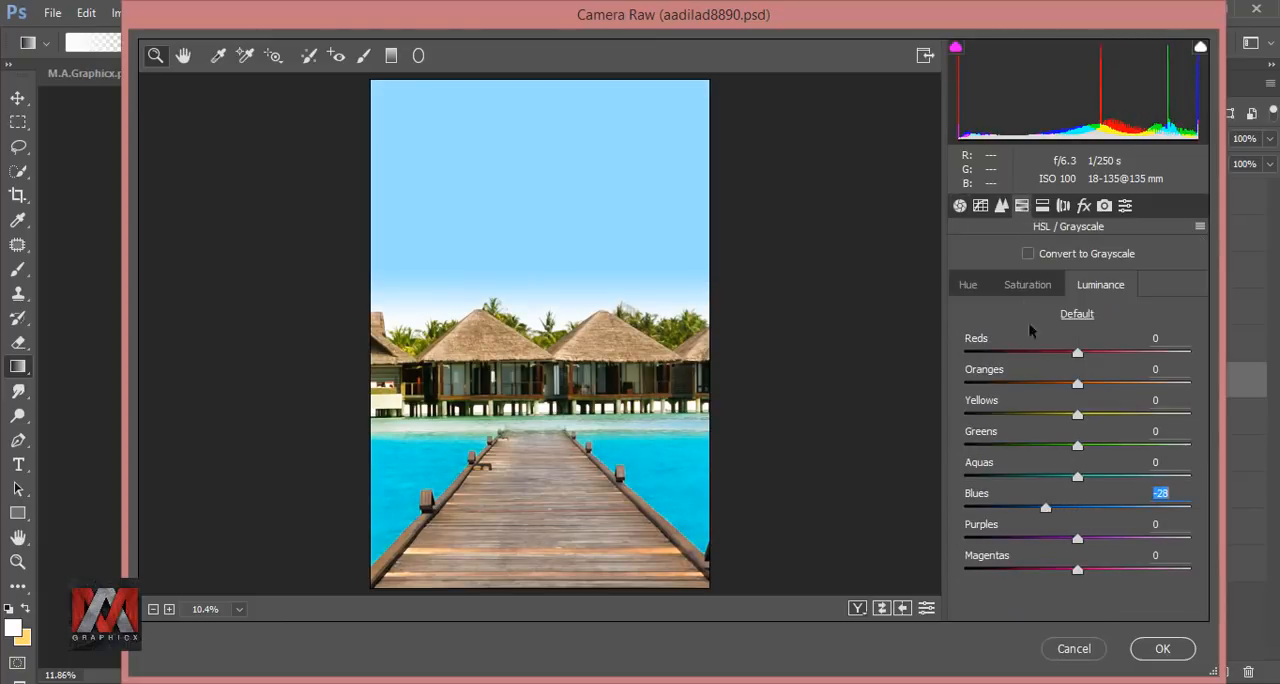
click(1027, 284)
drag(1079, 507, 1150, 507)
drag(1077, 476, 1088, 387)
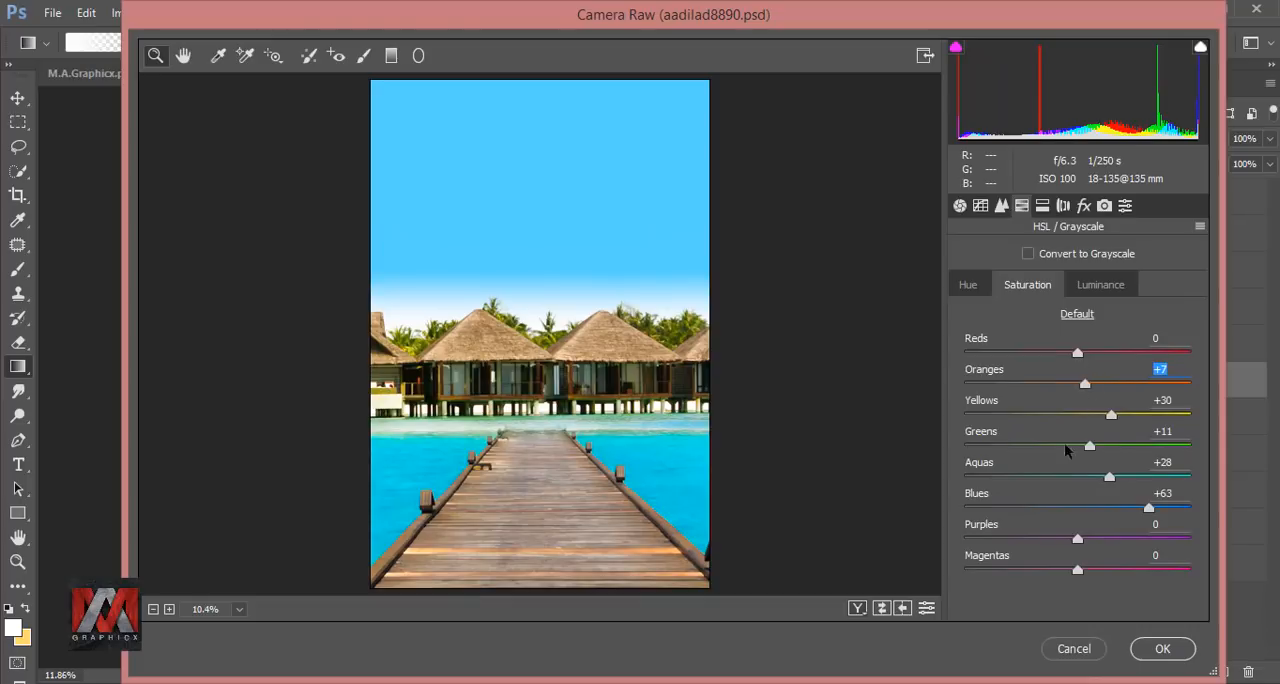
click(1161, 650)
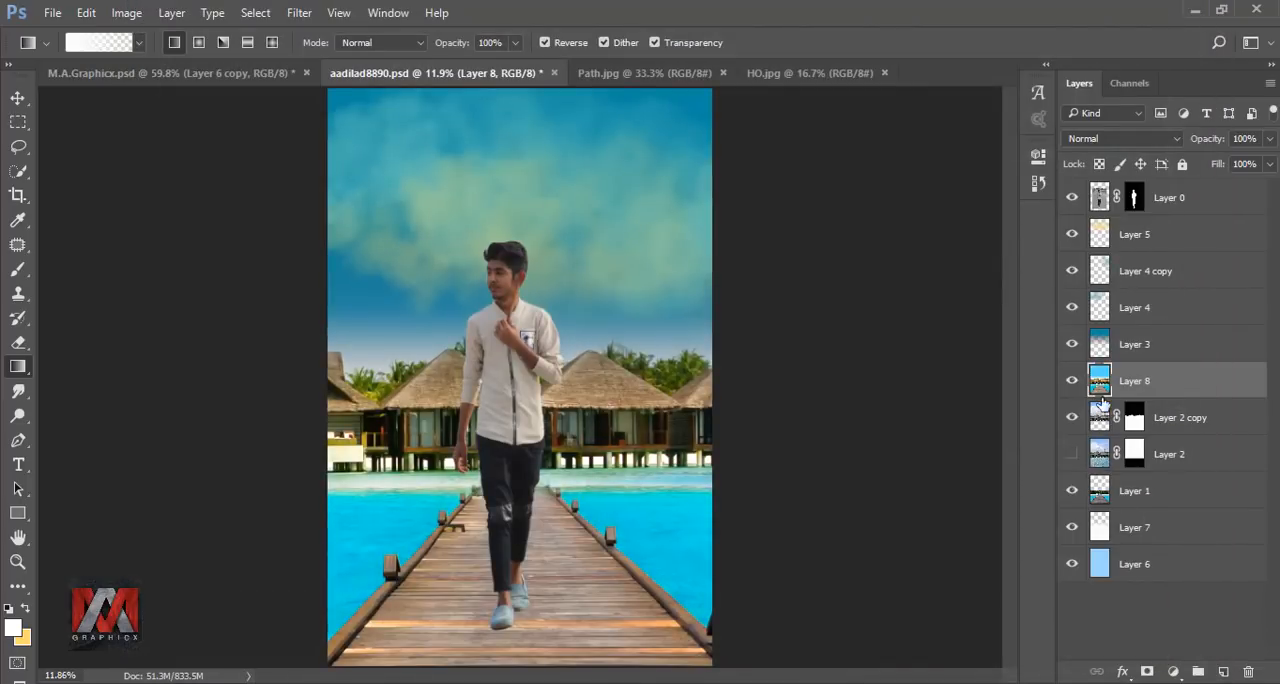
click(1071, 380)
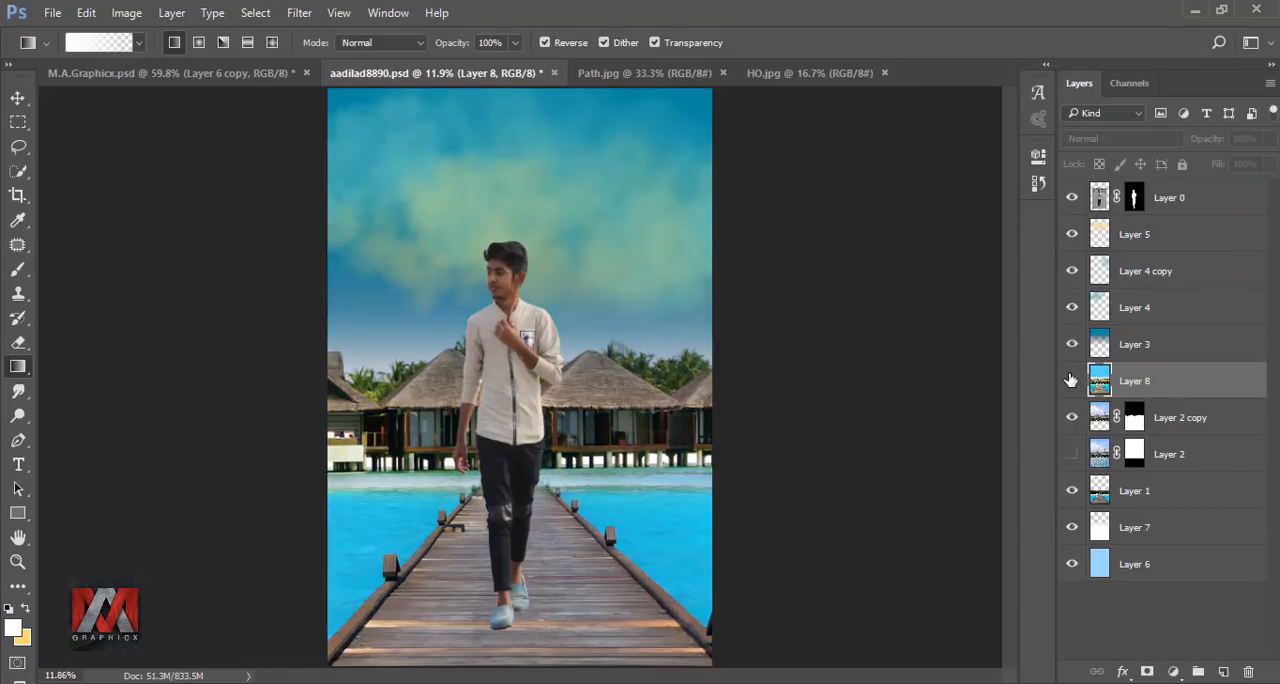
click(1071, 380)
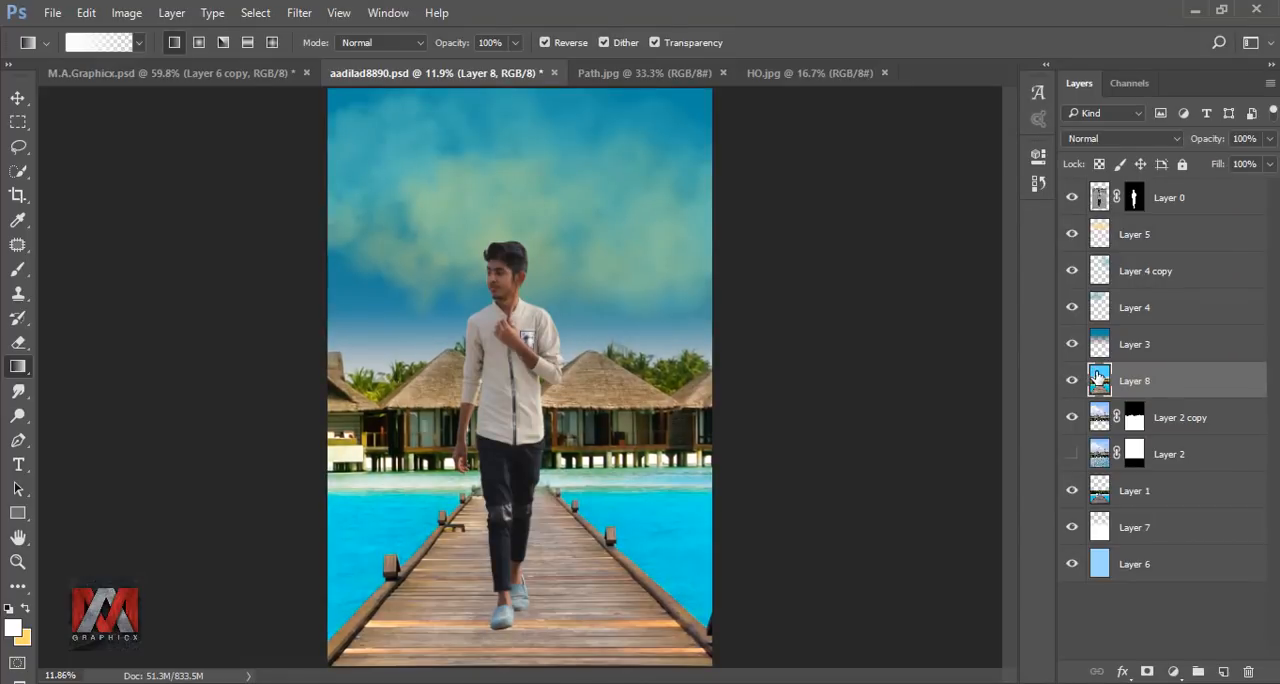
Duplicate Layer 0 with the original hidden, and bake in the copy's mask by converting it to a smart object and rasterizing it.
click(1177, 205)
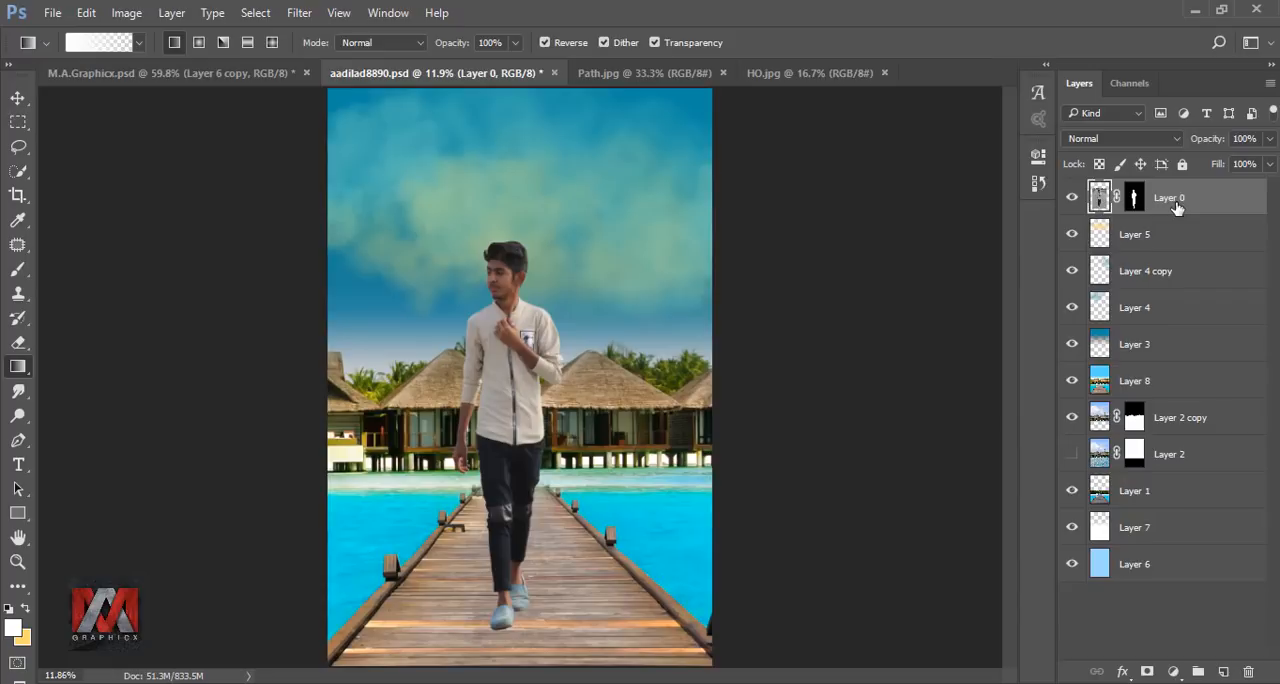
key(ctrl+j)
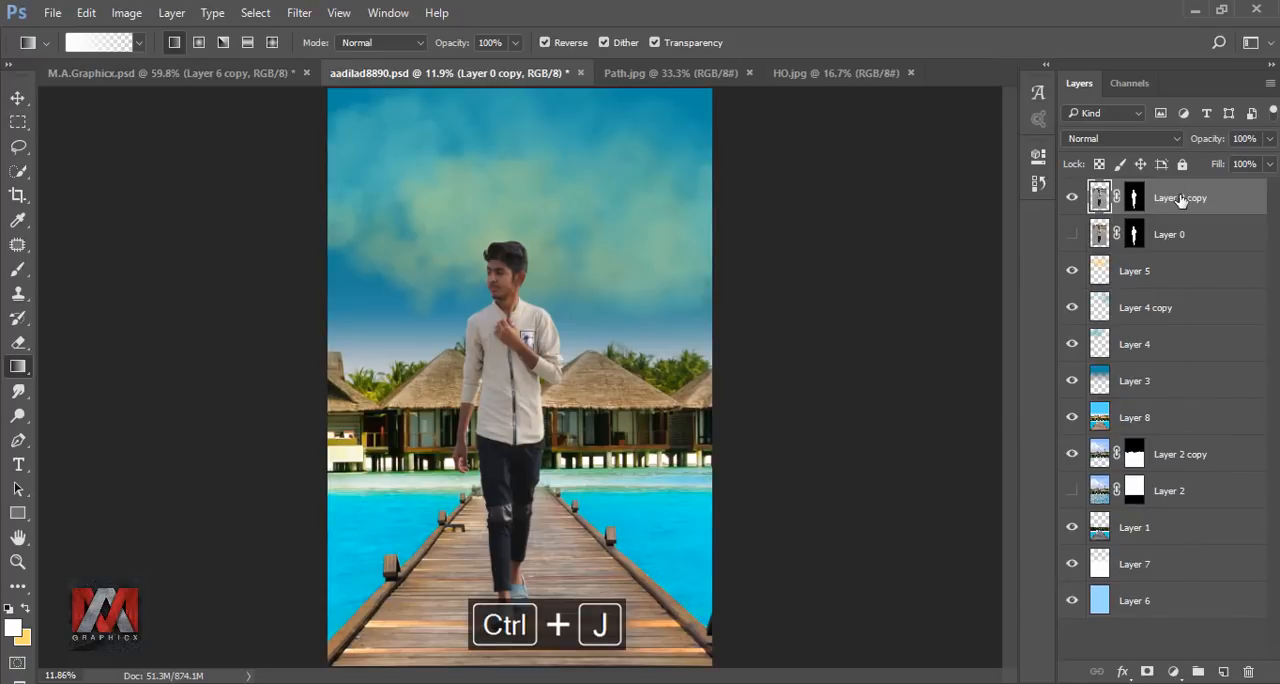
right_click(1181, 200)
click(1027, 330)
right_click(1122, 210)
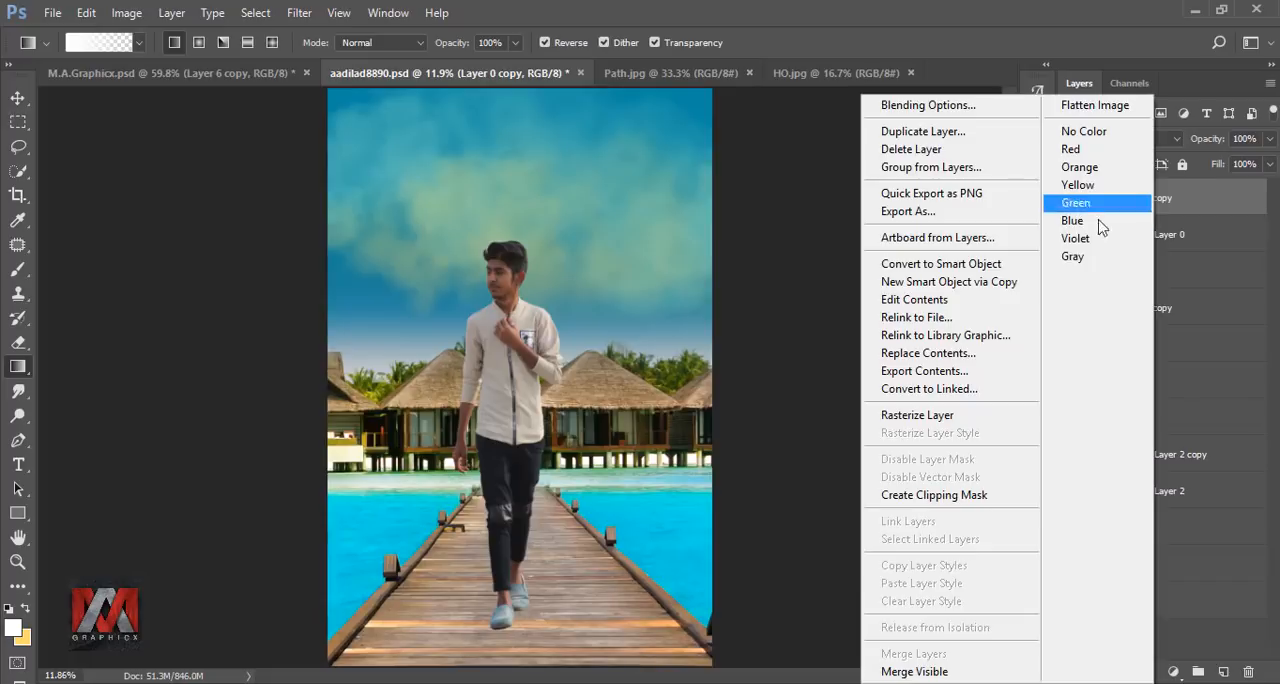
click(993, 414)
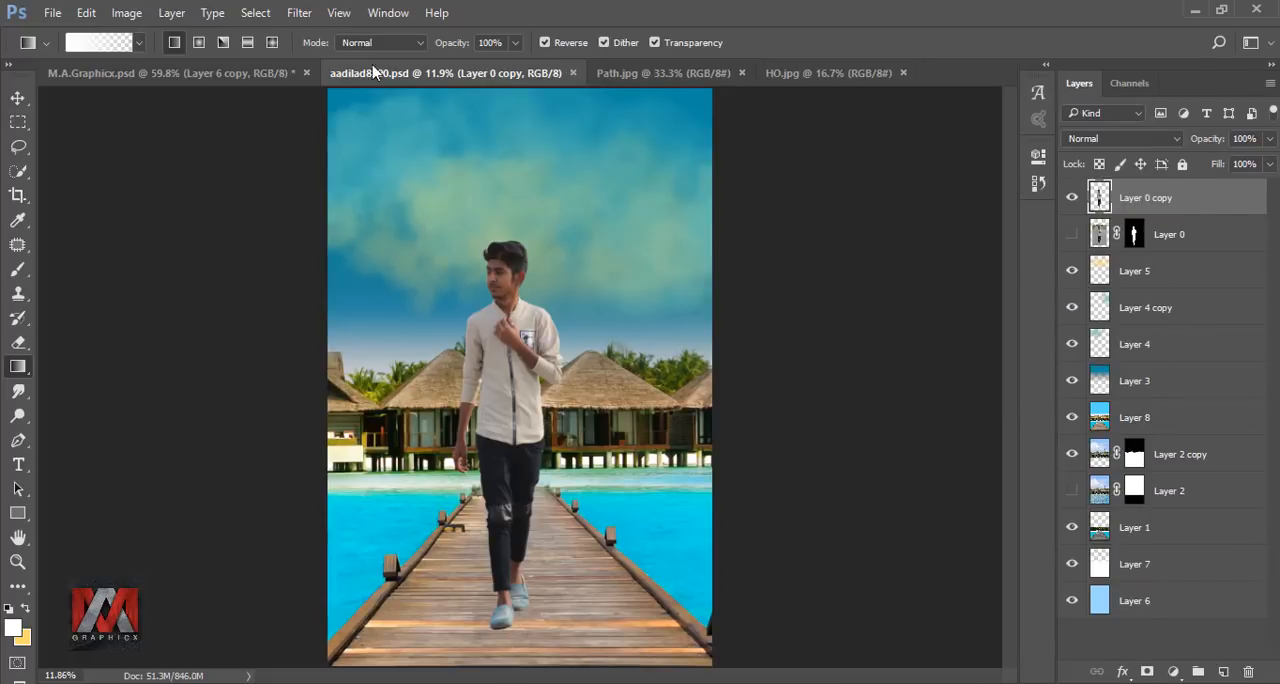
Apply the Camera Raw filter to Layer 0 copy with Exposure +0.85, Contrast -4, Highlights +28, Shadows +13, Blacks +11 and Vibrance +1.
click(297, 13)
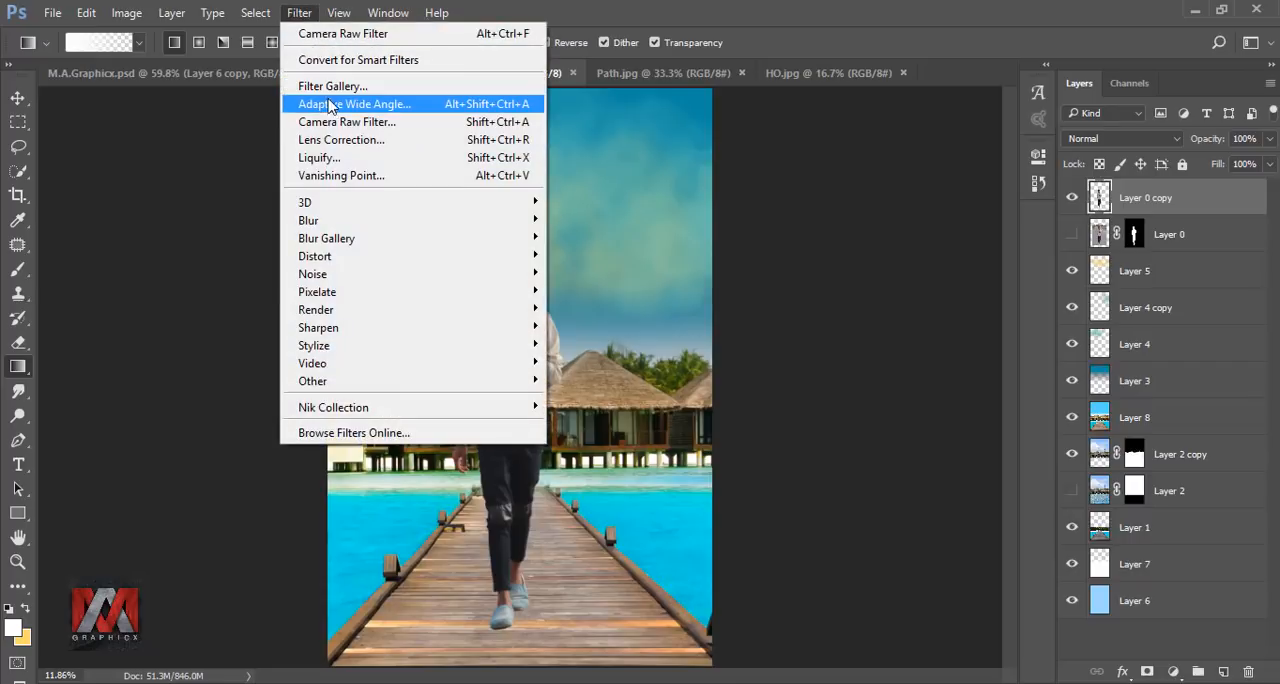
click(333, 122)
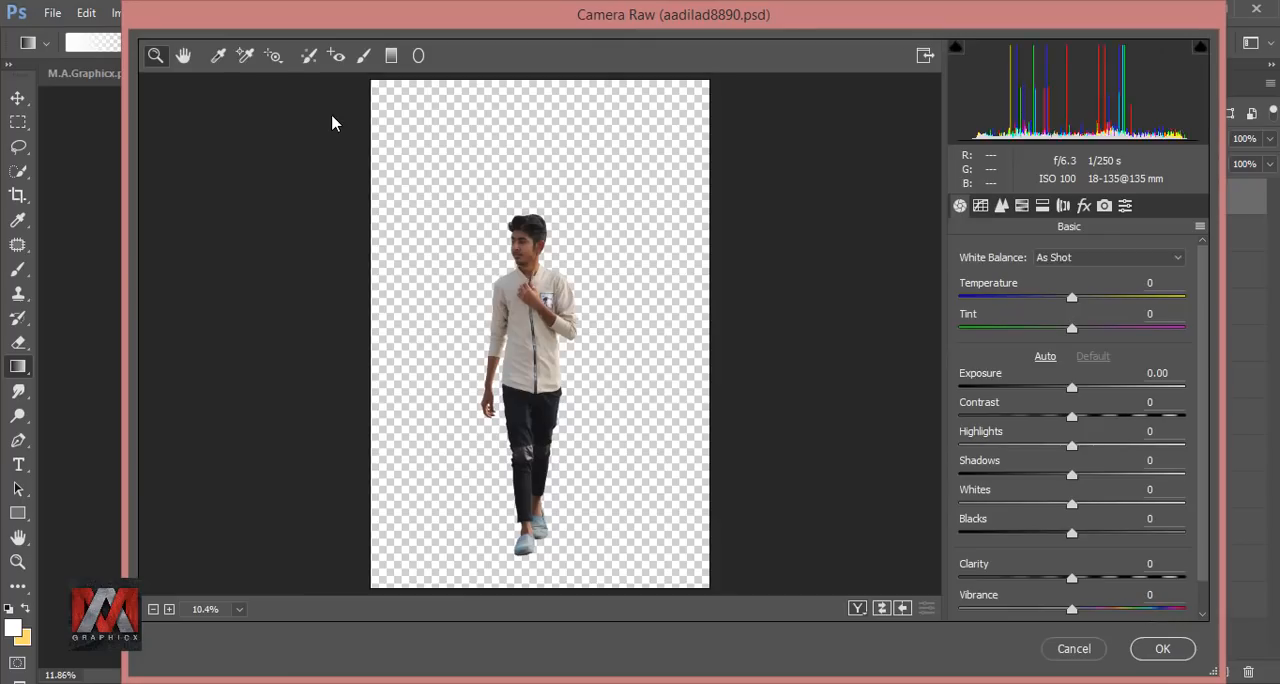
drag(1078, 390, 1087, 476)
drag(1074, 533, 1085, 534)
drag(1072, 609, 1077, 609)
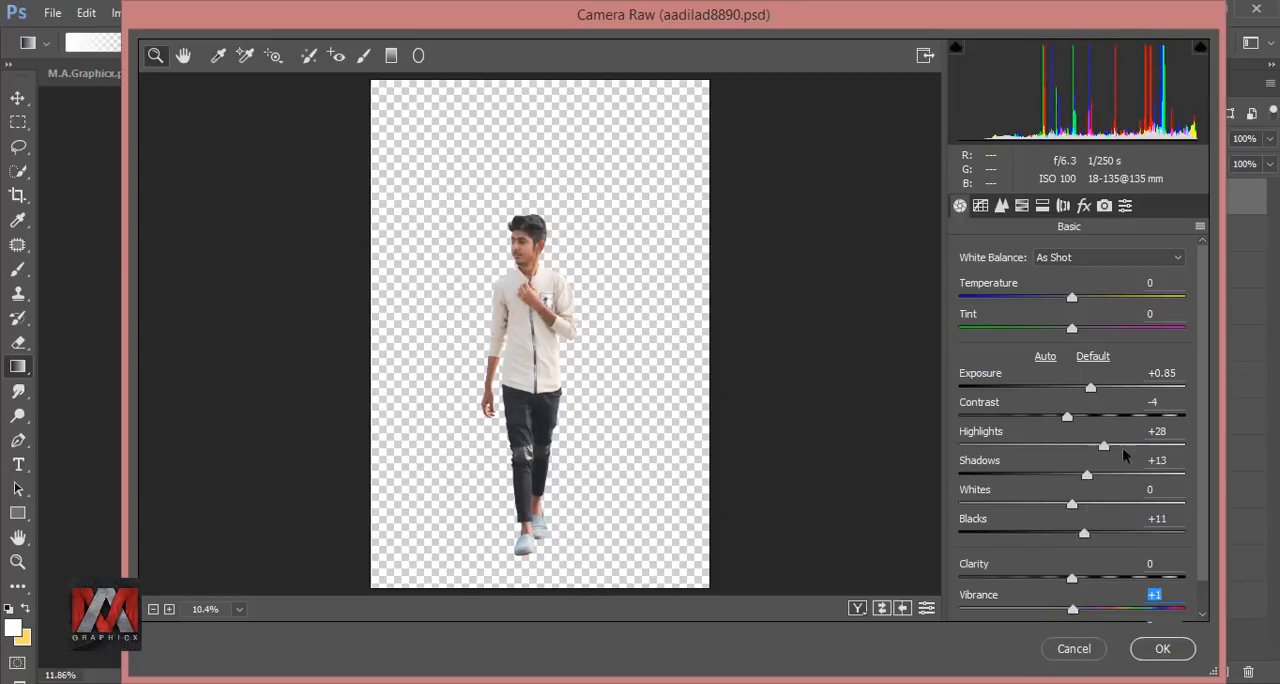
click(1163, 649)
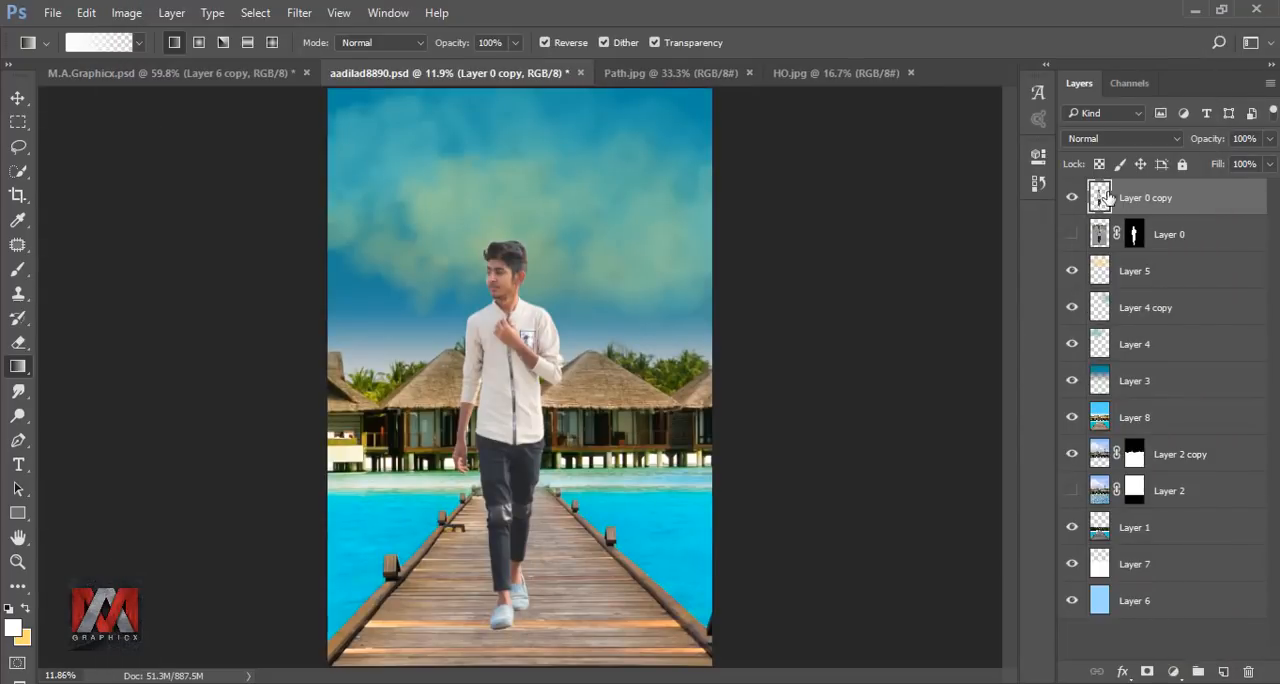
Add a new layer above Layer 0 copy and clip it to the man.
click(1223, 670)
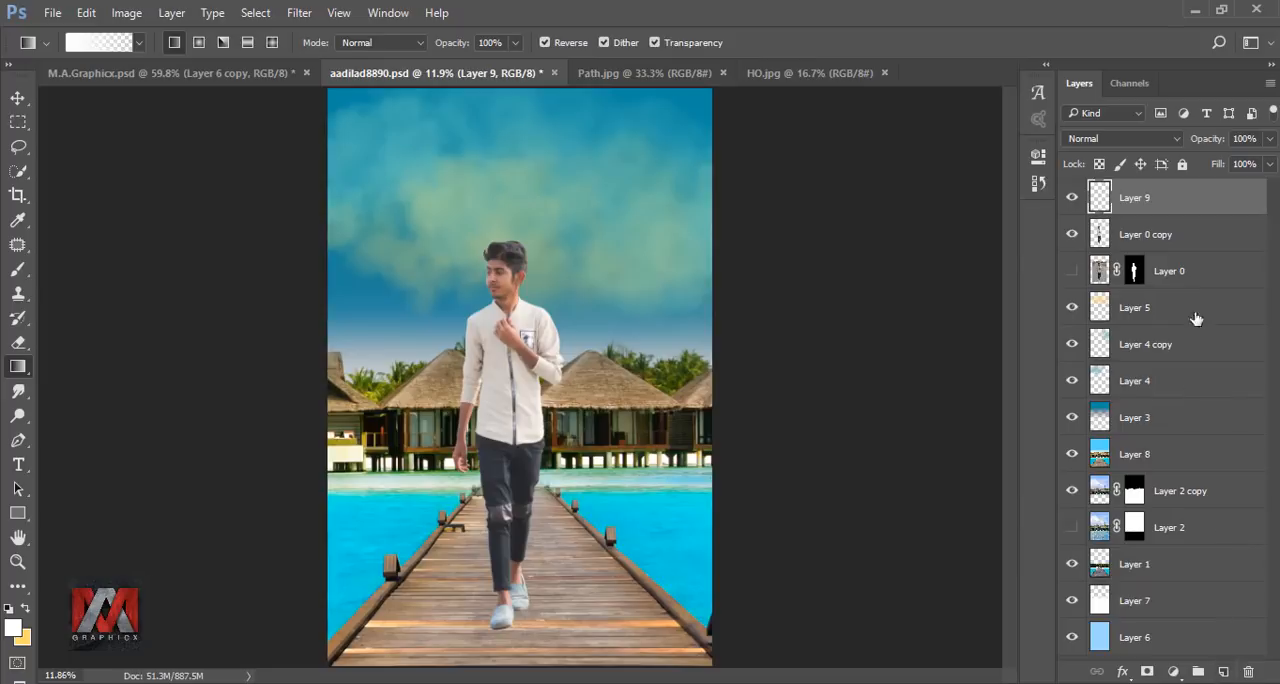
right_click(1184, 202)
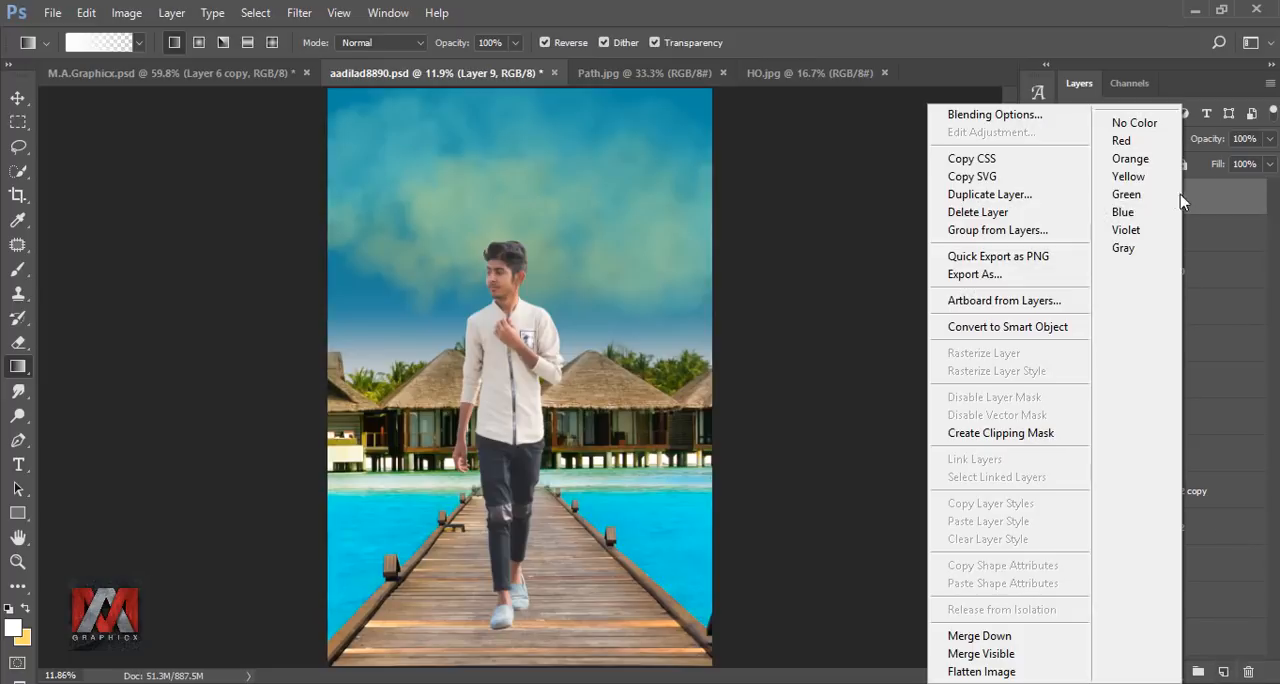
click(1006, 430)
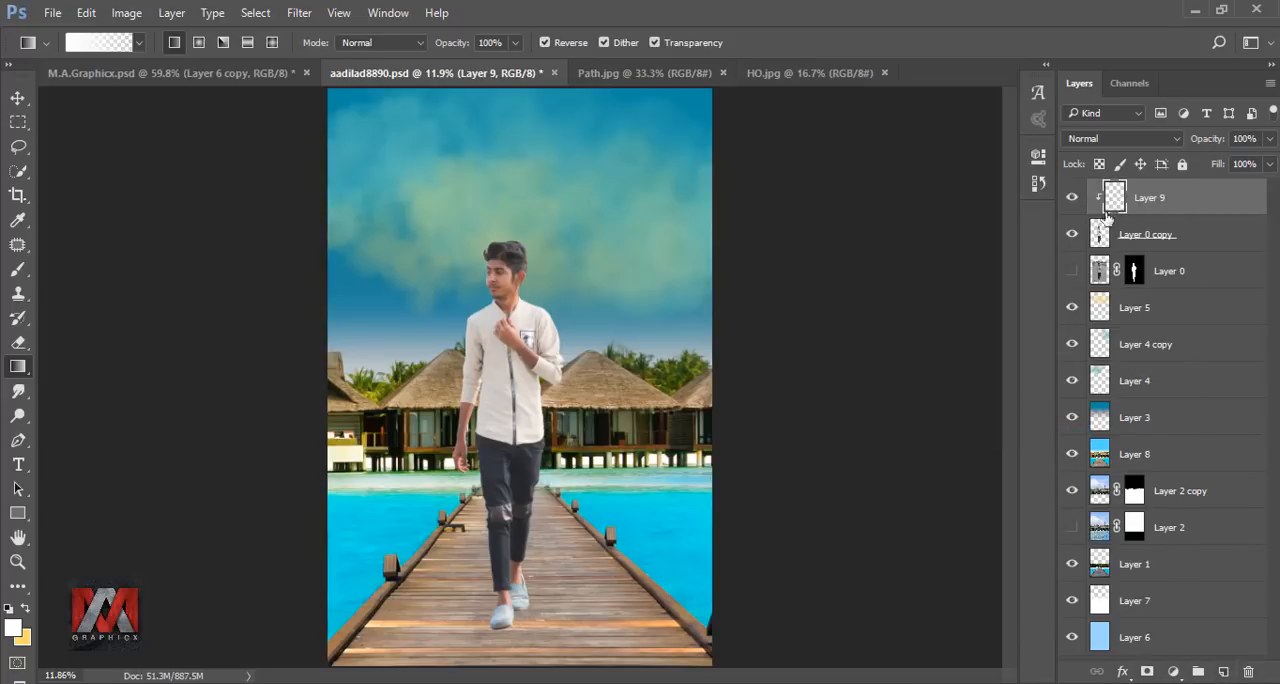
Fill the clipped Layer 9 with 50% gray and set its blend mode to Overlay.
key(shift+F5)
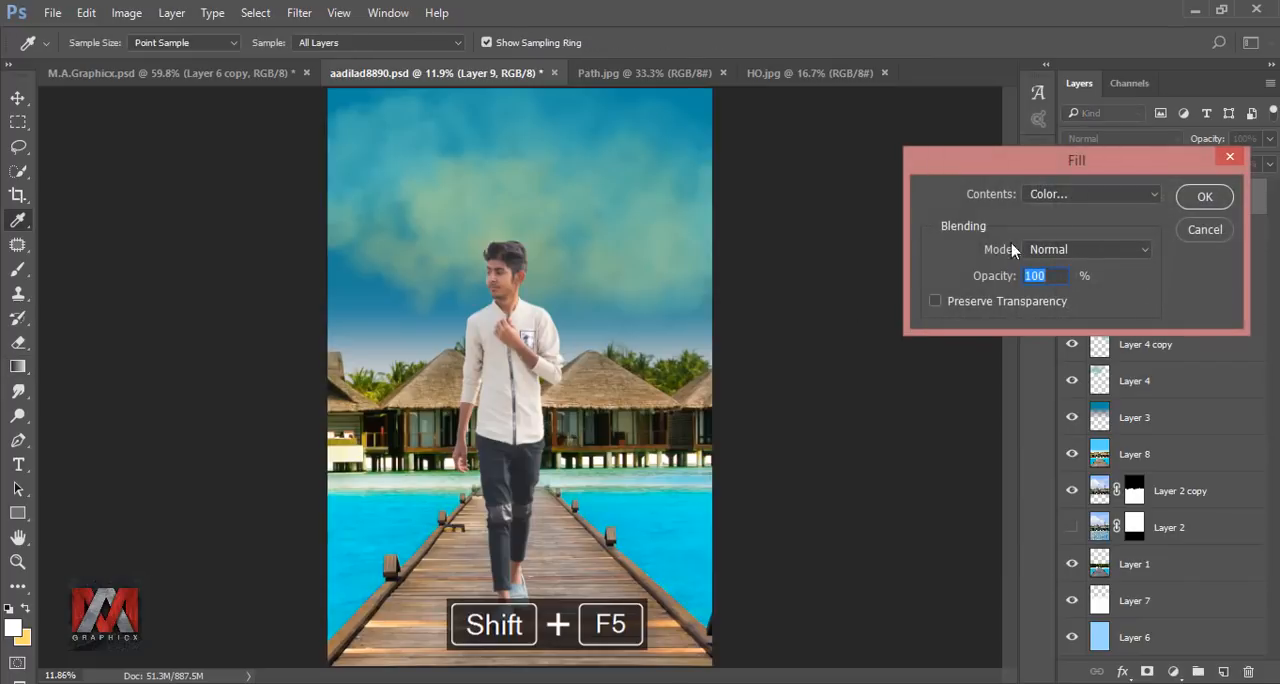
click(1062, 199)
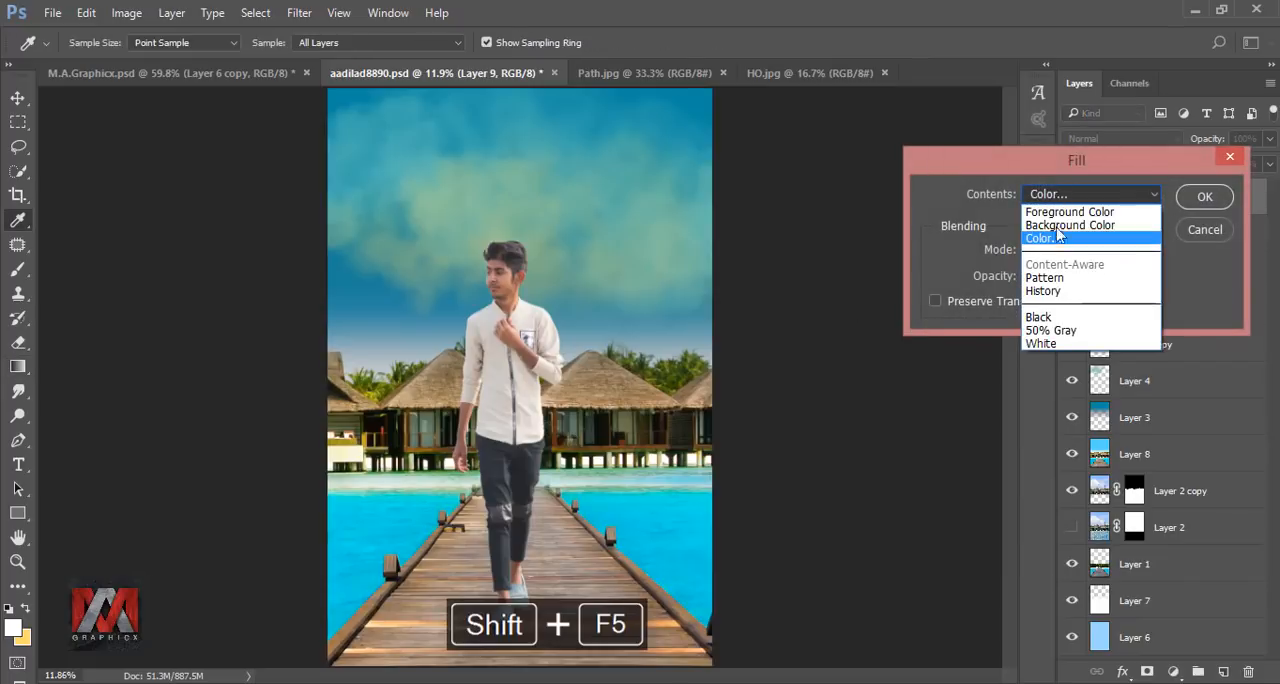
click(1067, 328)
click(1200, 197)
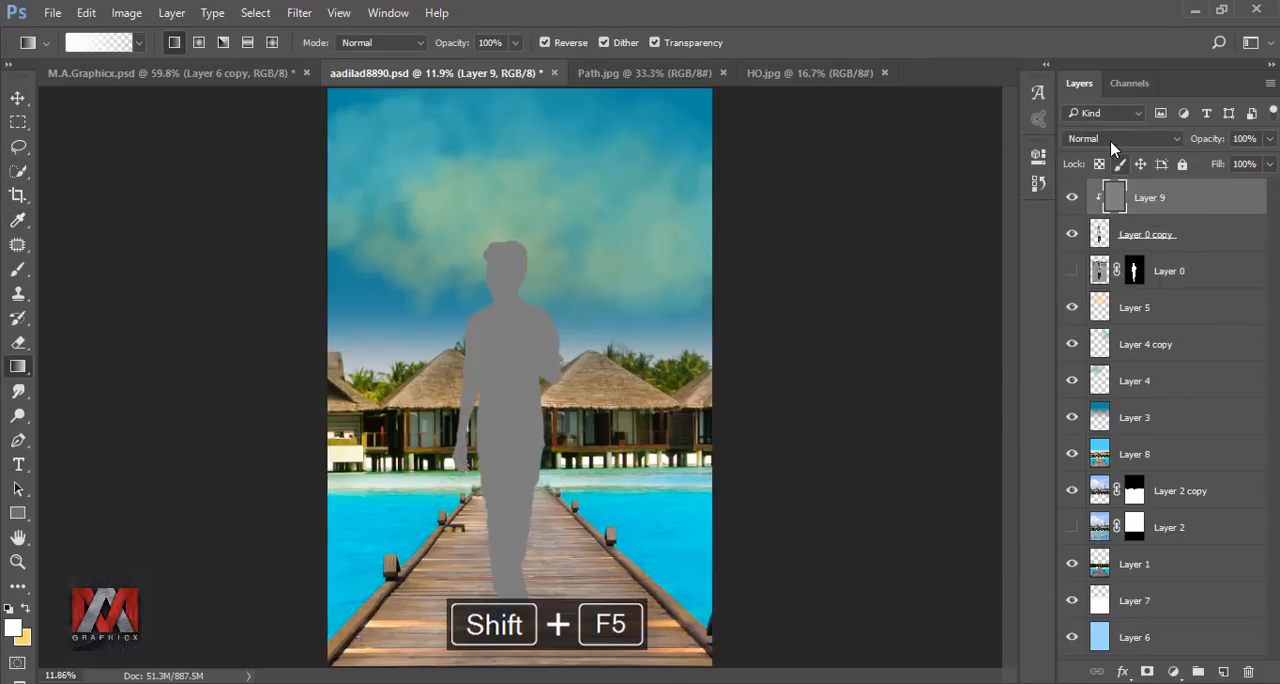
click(1115, 138)
click(1080, 323)
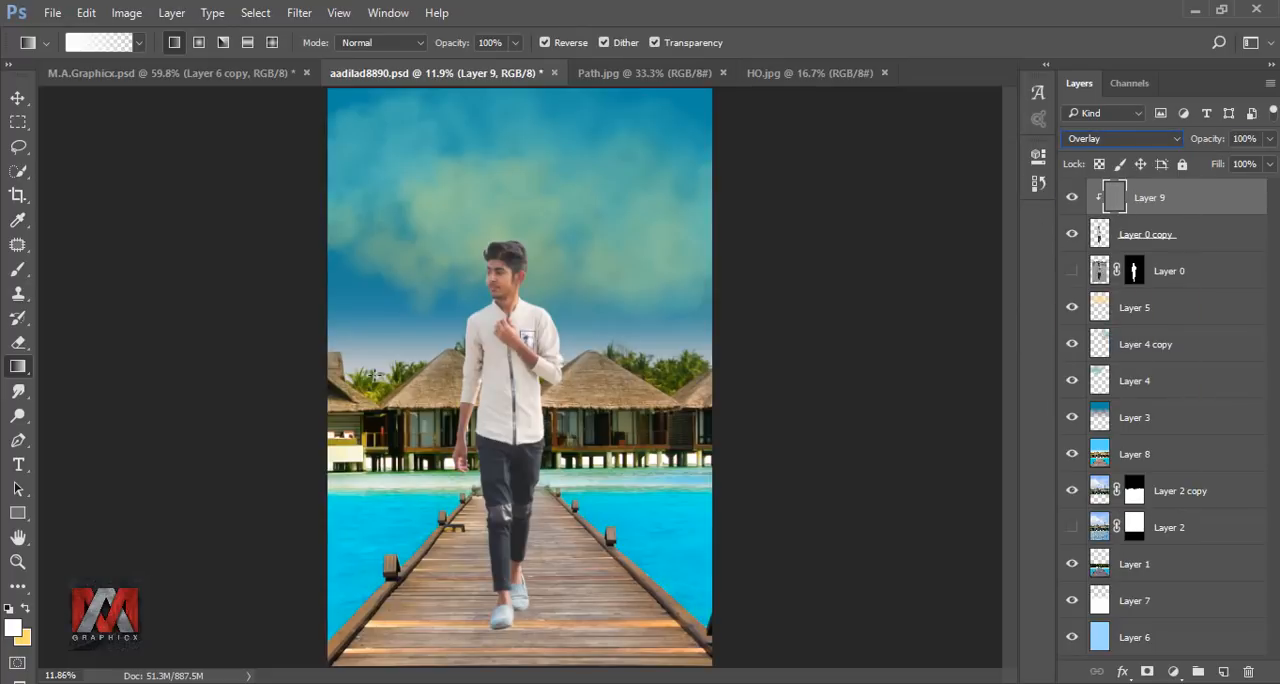
Darken the shaded areas of the man's body and clothes on Layer 9 with the Burn tool (Midtones, 33% exposure), and compare before and after.
click(18, 415)
click(90, 431)
scroll(451, 306, up, 16)
key(bracketright)
key(bracketright)
key(bracketright)
key(bracketright)
key(bracketright)
key(bracketright)
key(bracketright)
key(bracketright)
key(bracketright)
drag(434, 586, 513, 314)
key(bracketleft)
key(bracketleft)
key(bracketleft)
key(bracketleft)
drag(508, 228, 456, 620)
drag(530, 590, 456, 290)
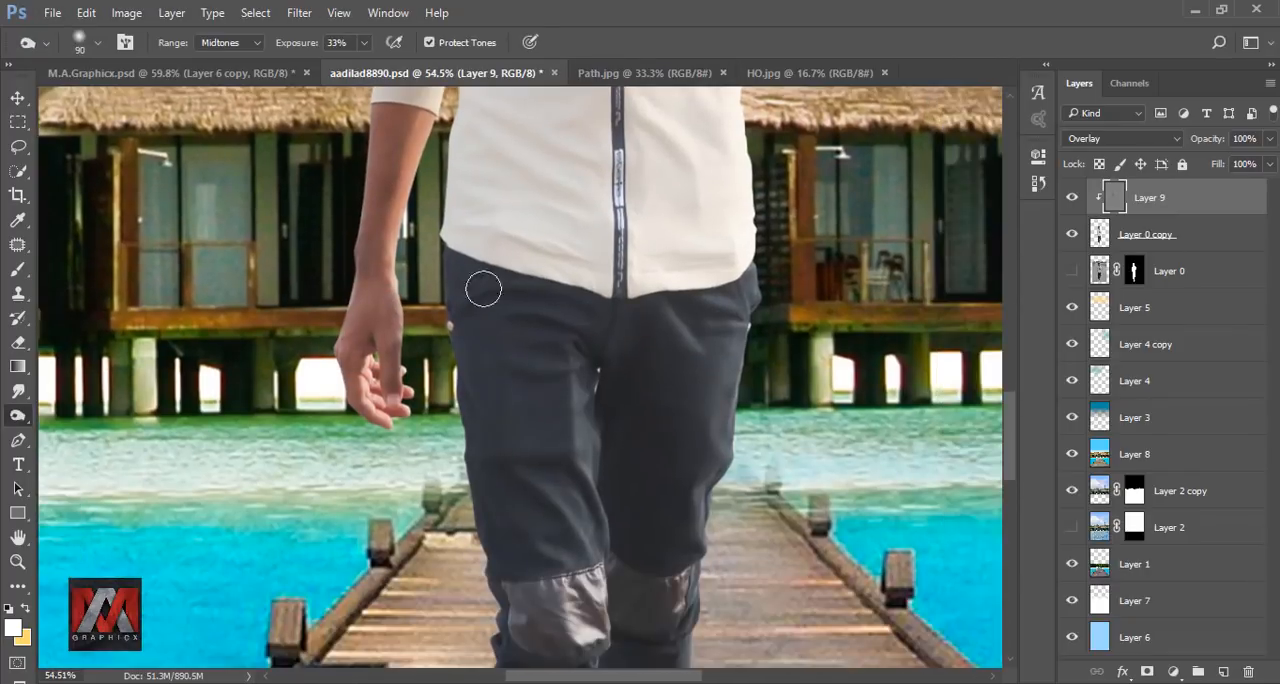
key(bracketright)
key(bracketright)
drag(506, 557, 483, 314)
drag(495, 610, 484, 245)
drag(485, 390, 470, 488)
drag(480, 160, 450, 600)
drag(368, 260, 378, 340)
drag(500, 500, 503, 457)
drag(485, 200, 505, 585)
drag(375, 380, 372, 490)
drag(420, 270, 410, 396)
scroll(410, 396, down, 16)
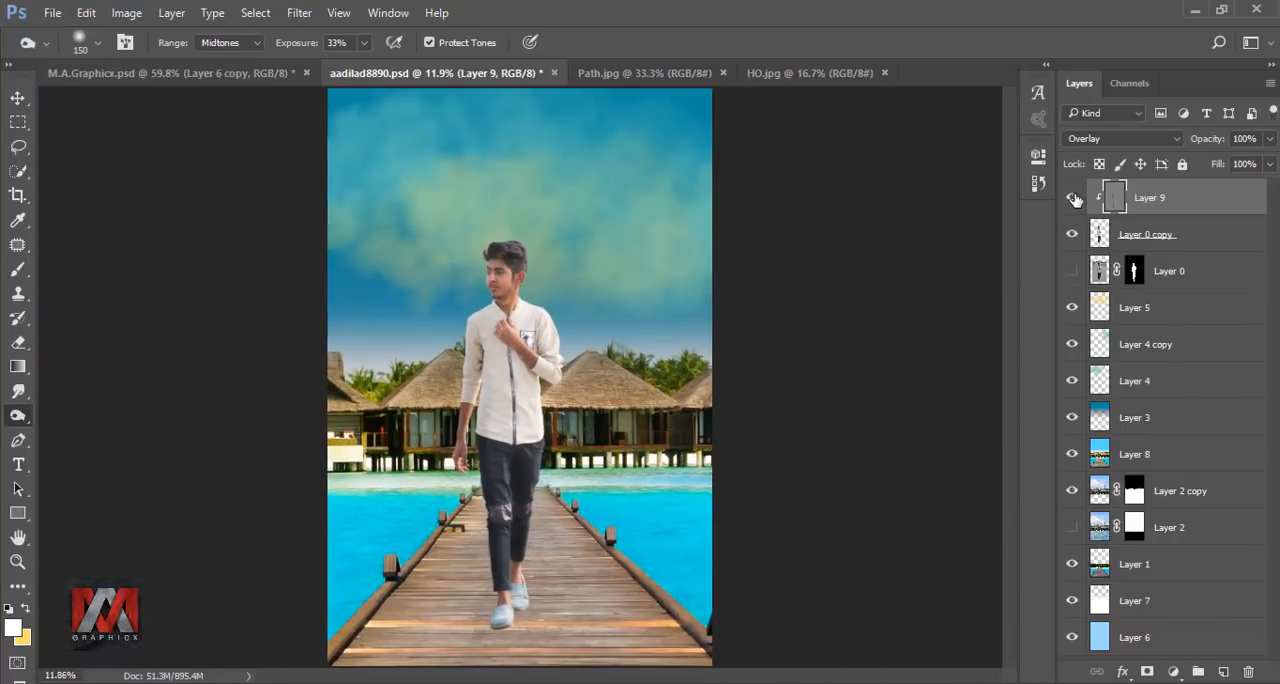
click(1073, 199)
click(1073, 199)
Add a black Multiply drop shadow to Layer 0 copy with 99% opacity, distance 0 px and size 0 px.
click(1098, 234)
click(1125, 672)
click(1145, 653)
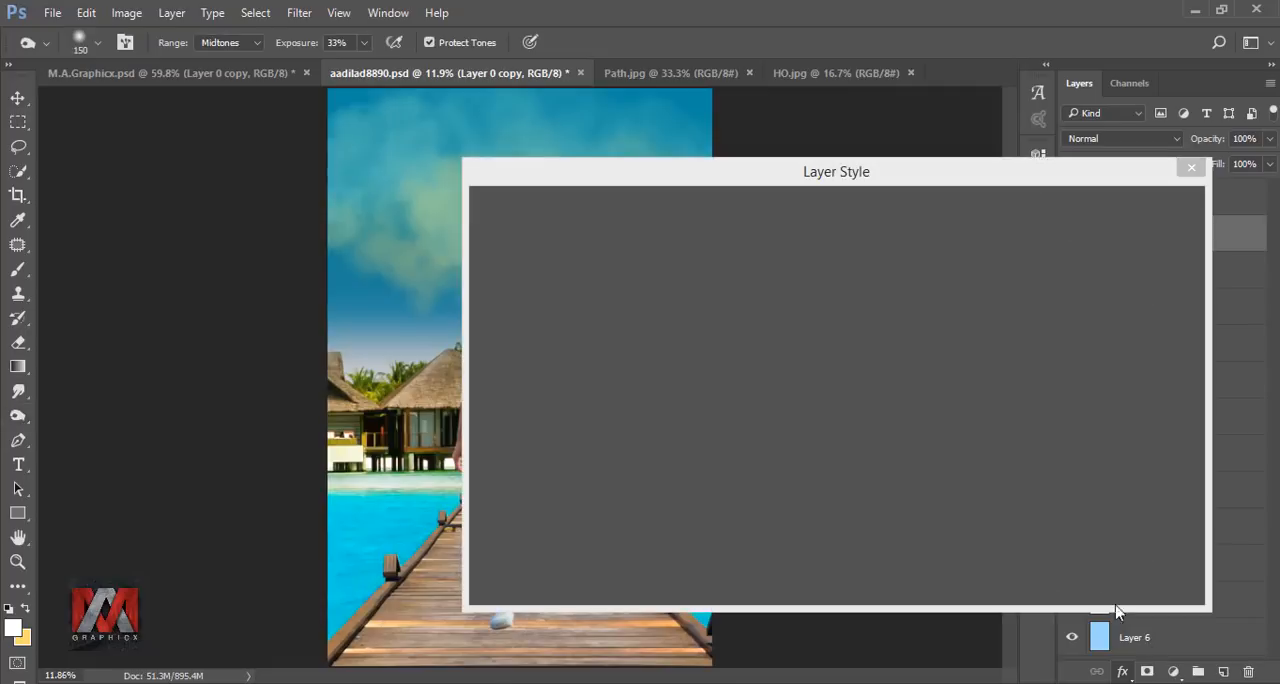
drag(814, 170, 932, 143)
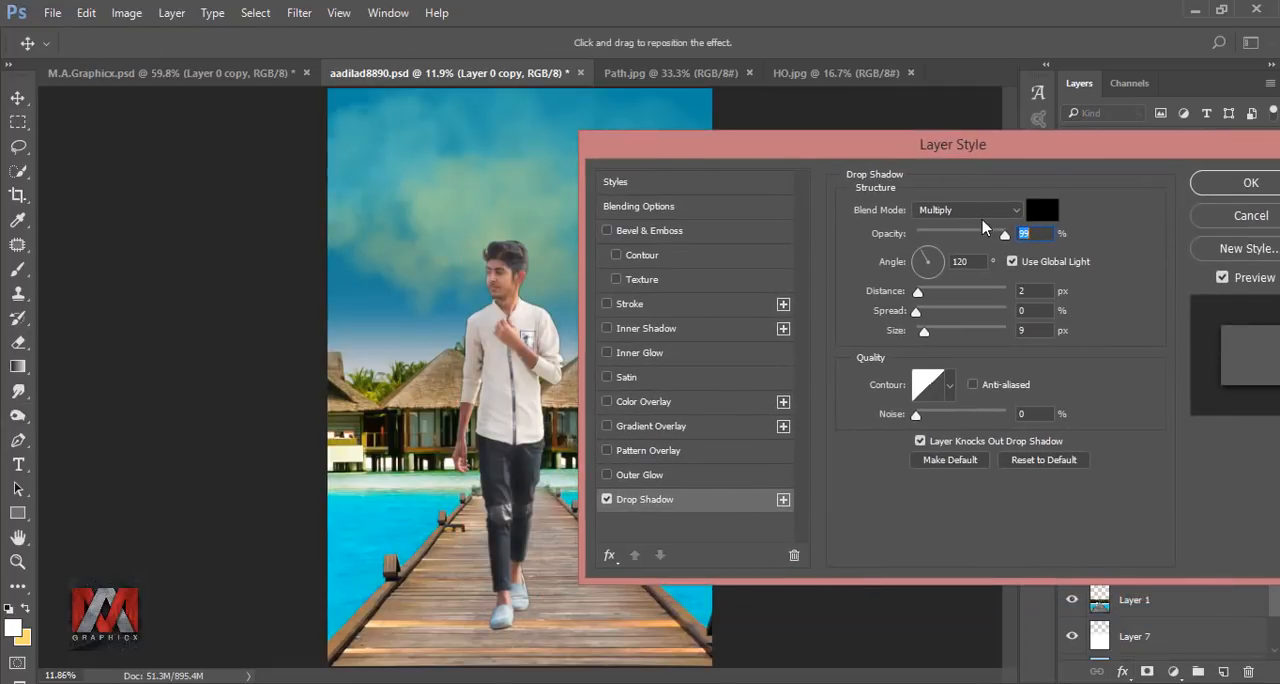
drag(921, 331, 893, 338)
drag(917, 291, 905, 292)
drag(972, 262, 937, 261)
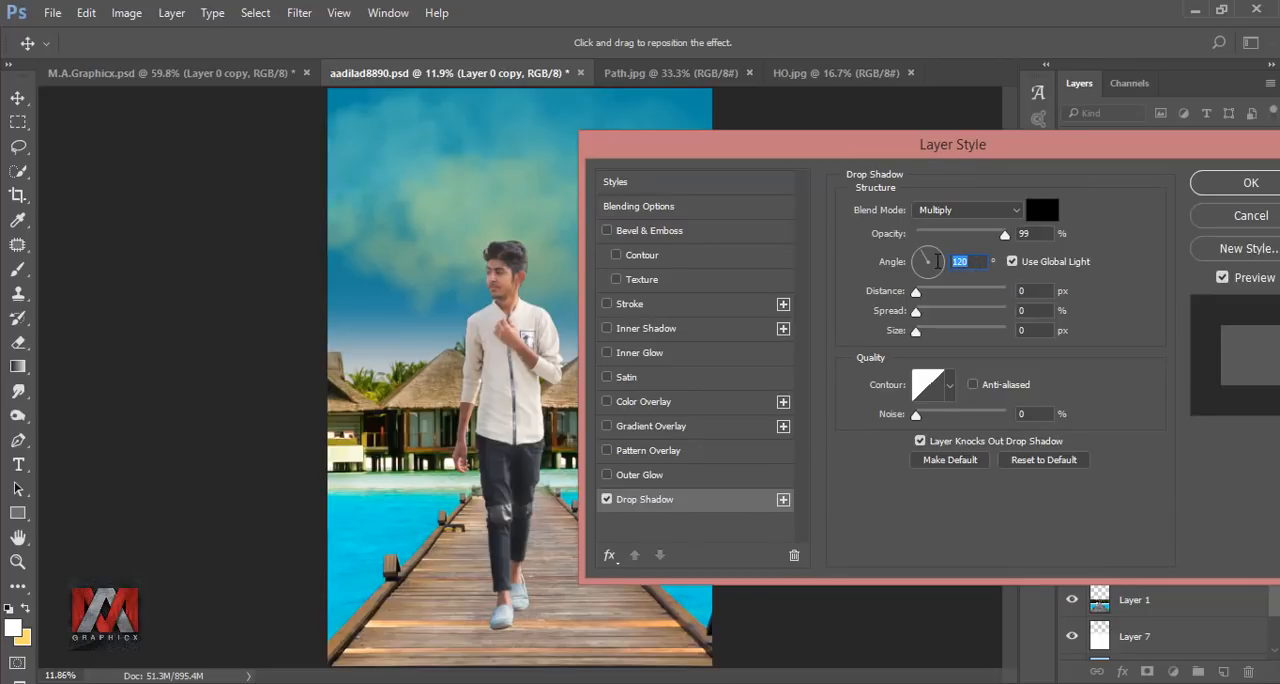
drag(1010, 144, 818, 134)
click(1057, 178)
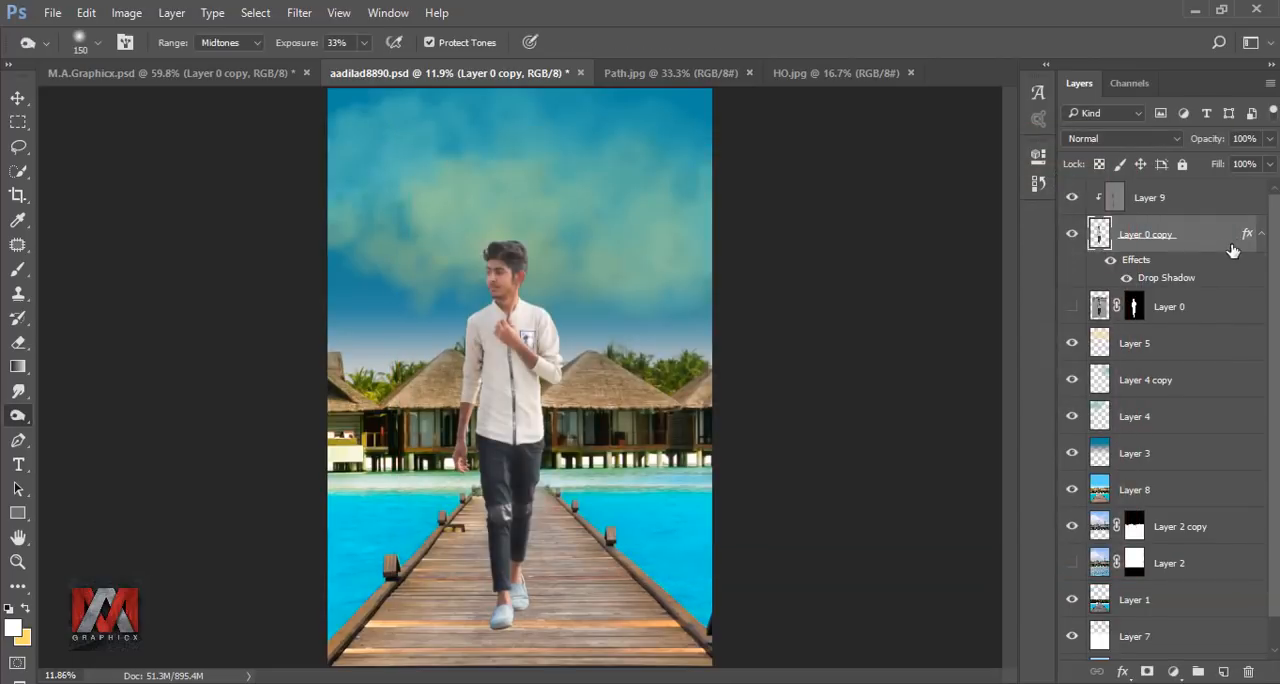
Separate the drop shadow effect of Layer 0 copy into its own layer.
right_click(1248, 236)
click(1125, 604)
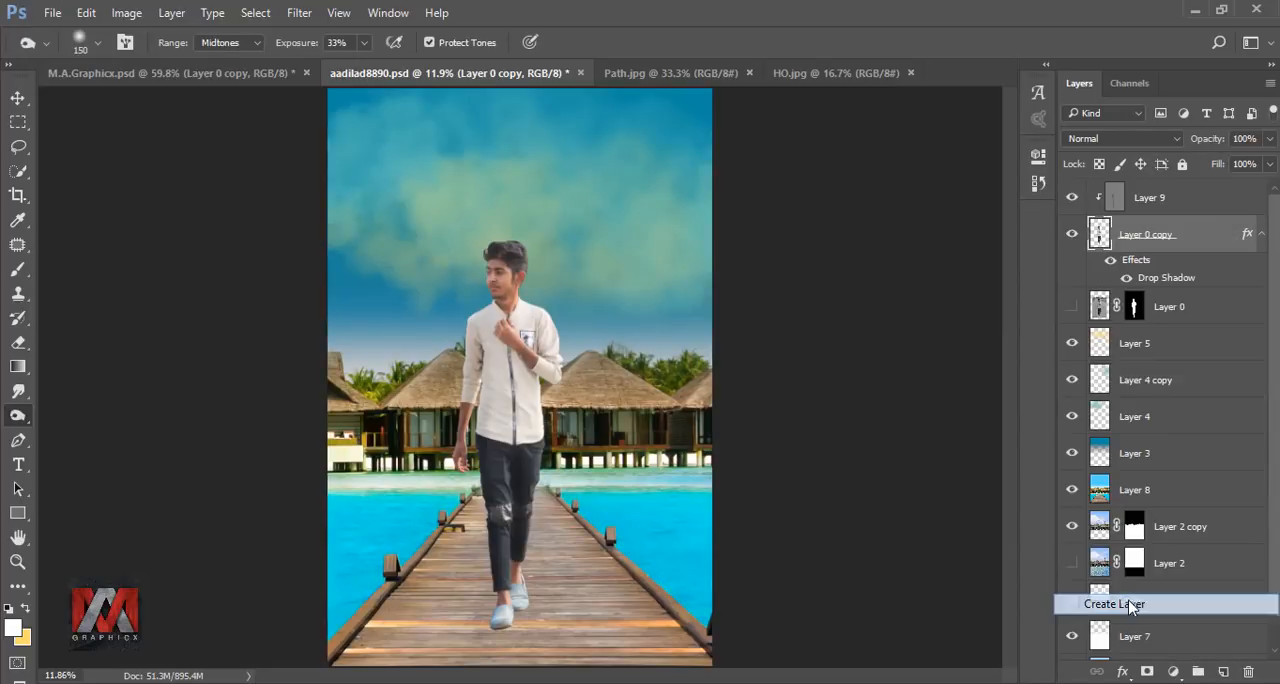
click(565, 281)
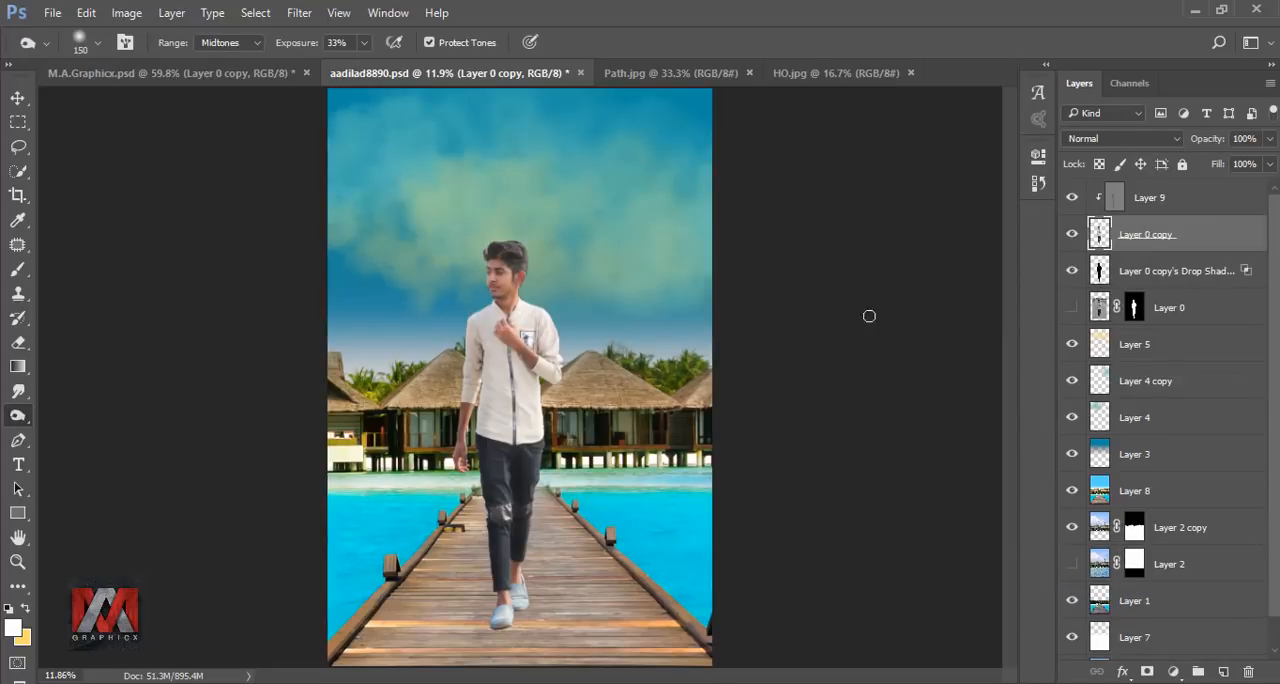
Transform the separated drop-shadow layer, flipping it to about -23% height and skewing it about -69° so it falls forward on the pier.
click(1098, 268)
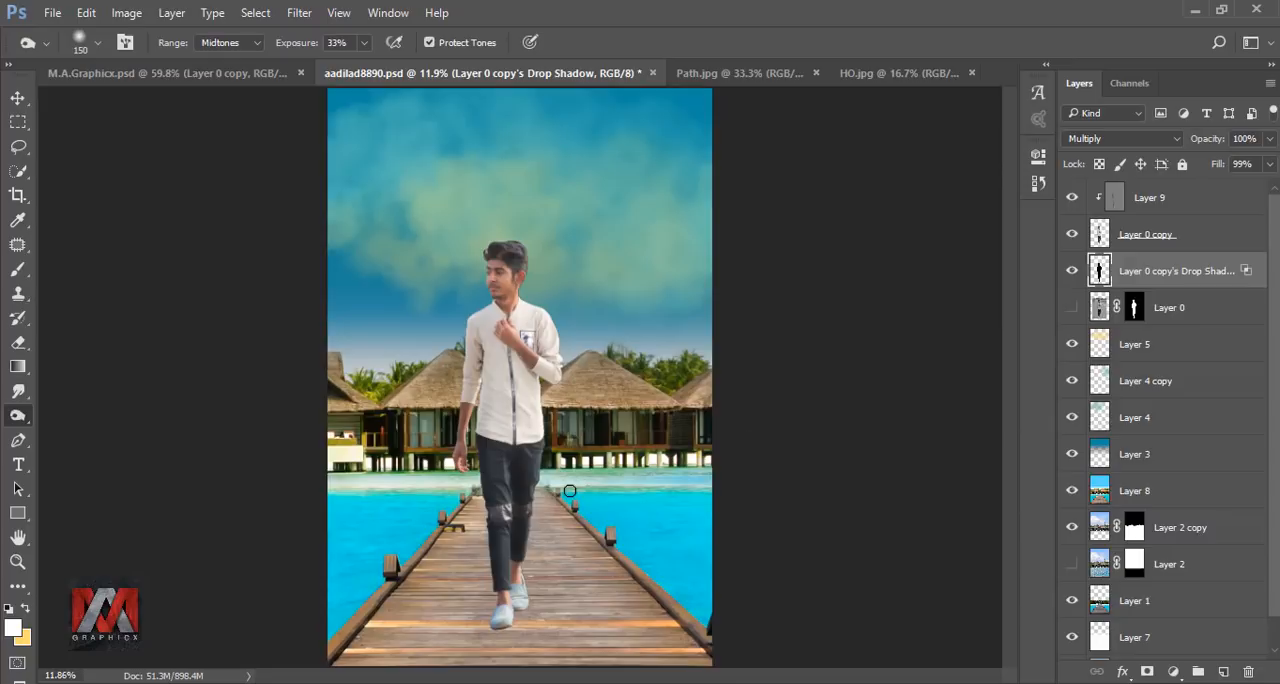
key(ctrl+t)
scroll(515, 371, down, 2)
drag(506, 263, 323, 664)
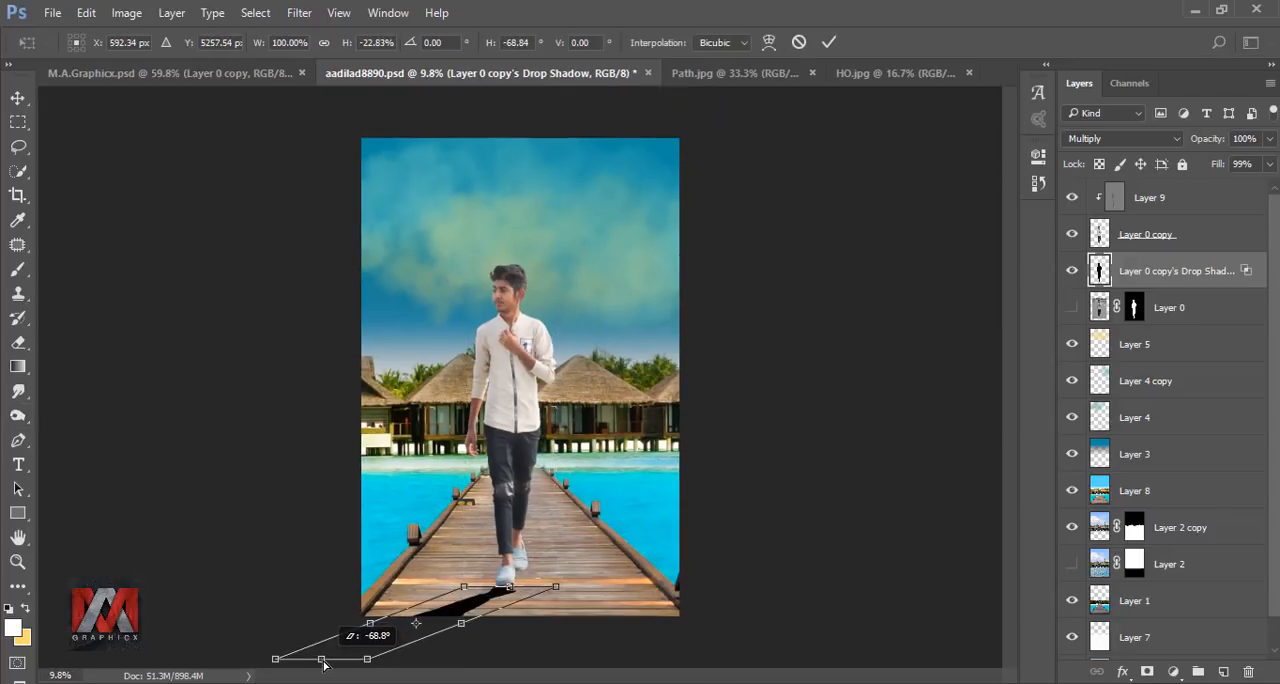
key(Return)
Move the shadow up against the man's shoes and transform it to about 155% height with a skew of about 5°.
scroll(540, 590, up, 3)
key(v)
drag(248, 390, 460, 358)
scroll(400, 420, down, 2)
key(ctrl+t)
drag(386, 483, 403, 530)
drag(535, 373, 535, 368)
drag(403, 530, 403, 538)
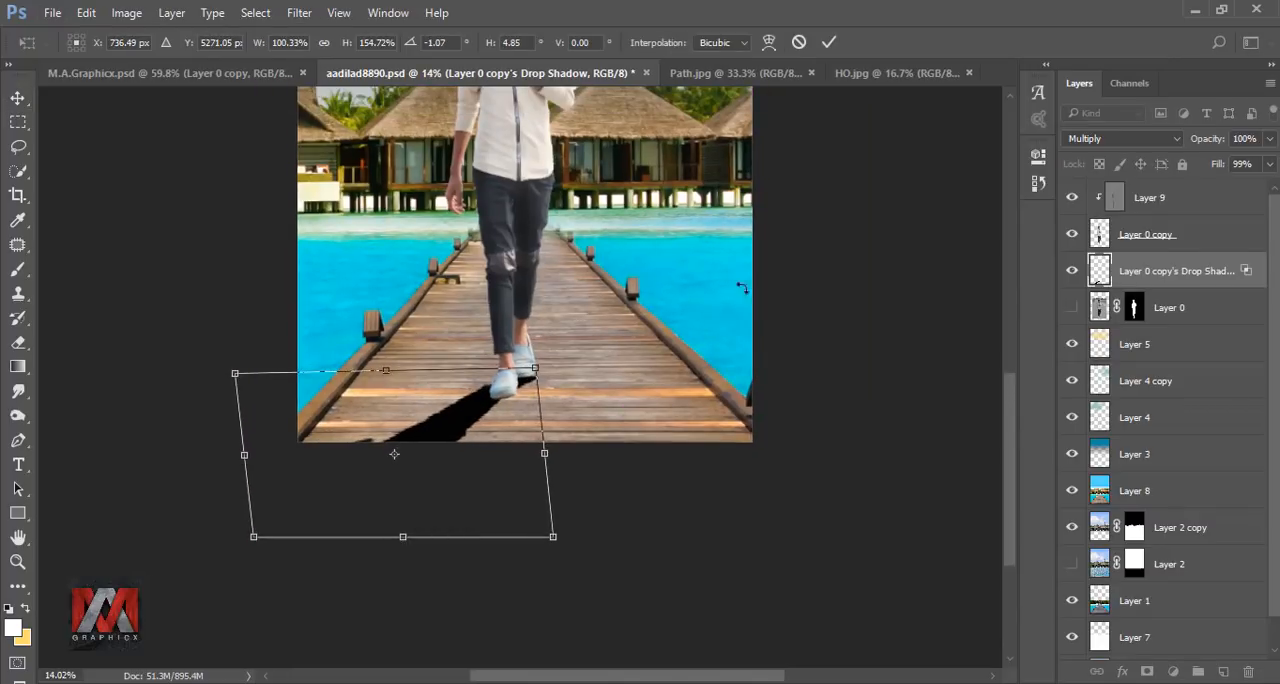
click(828, 42)
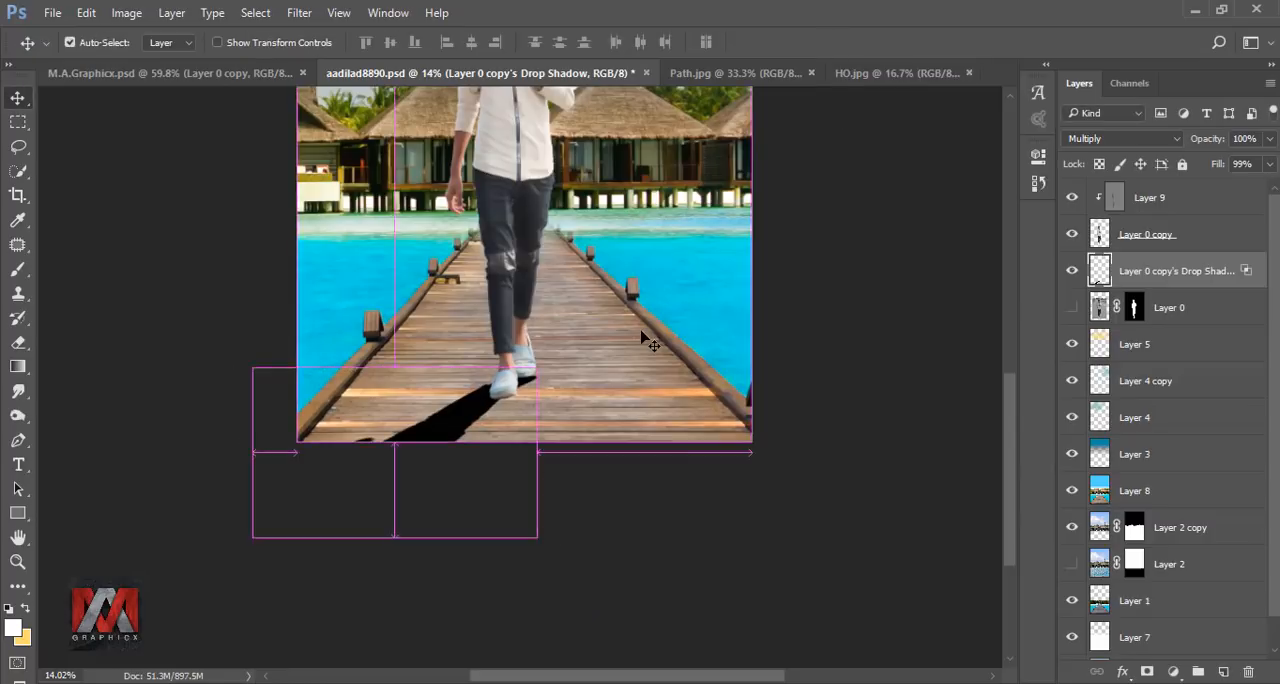
key(ctrl+0)
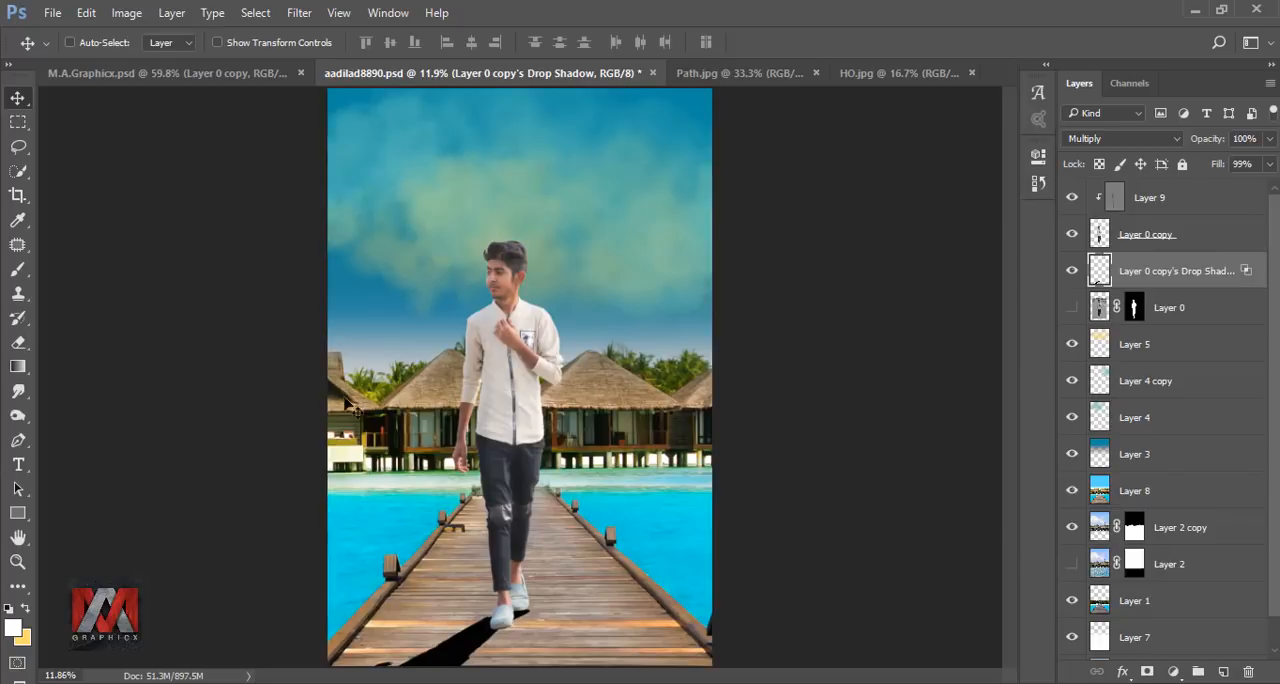
Outline the gap between the front shoe's sole and the shadow with the Pen tool, and make a selection with 0 px feather.
click(18, 440)
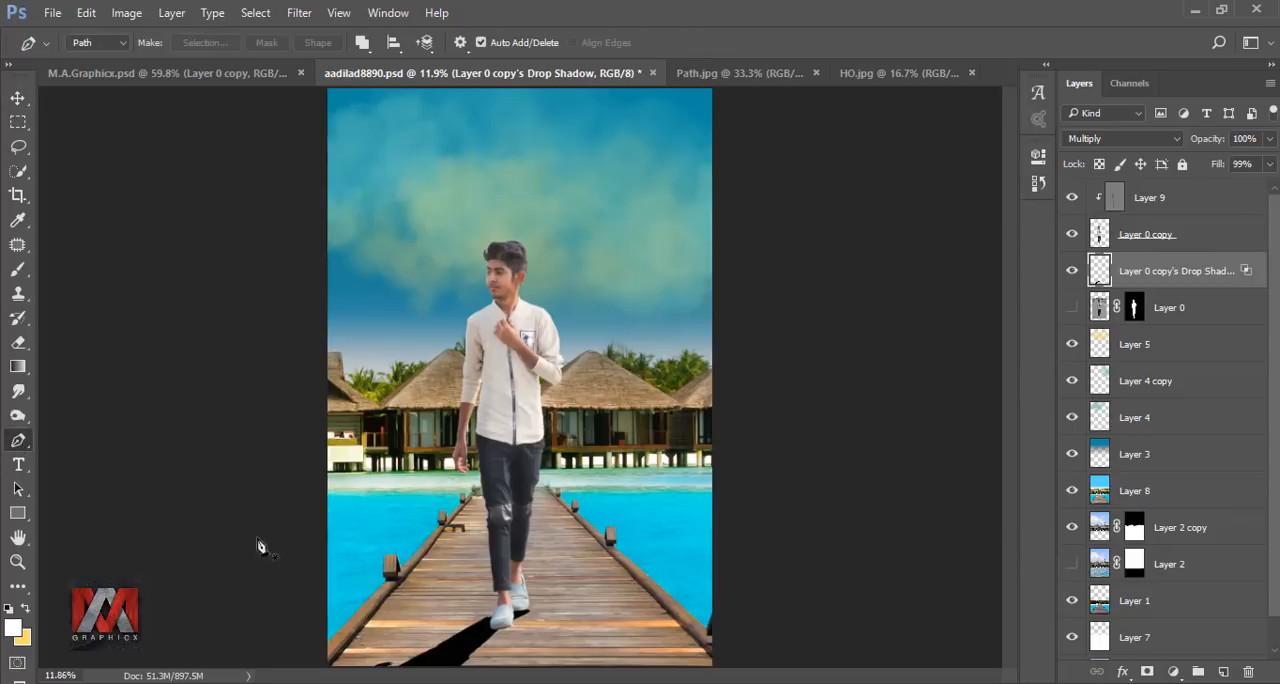
scroll(503, 640, up, 3)
scroll(503, 645, up, 5)
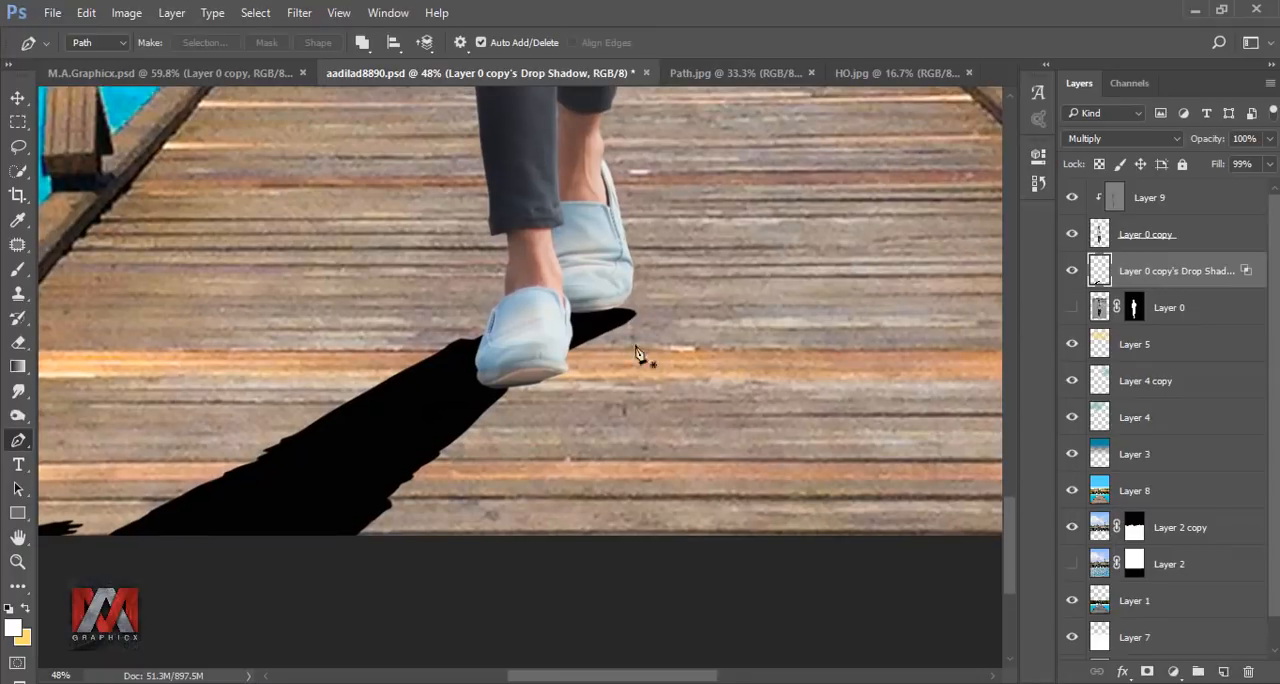
click(634, 316)
key(ctrl+z)
click(566, 371)
click(444, 427)
click(486, 381)
click(525, 355)
click(550, 349)
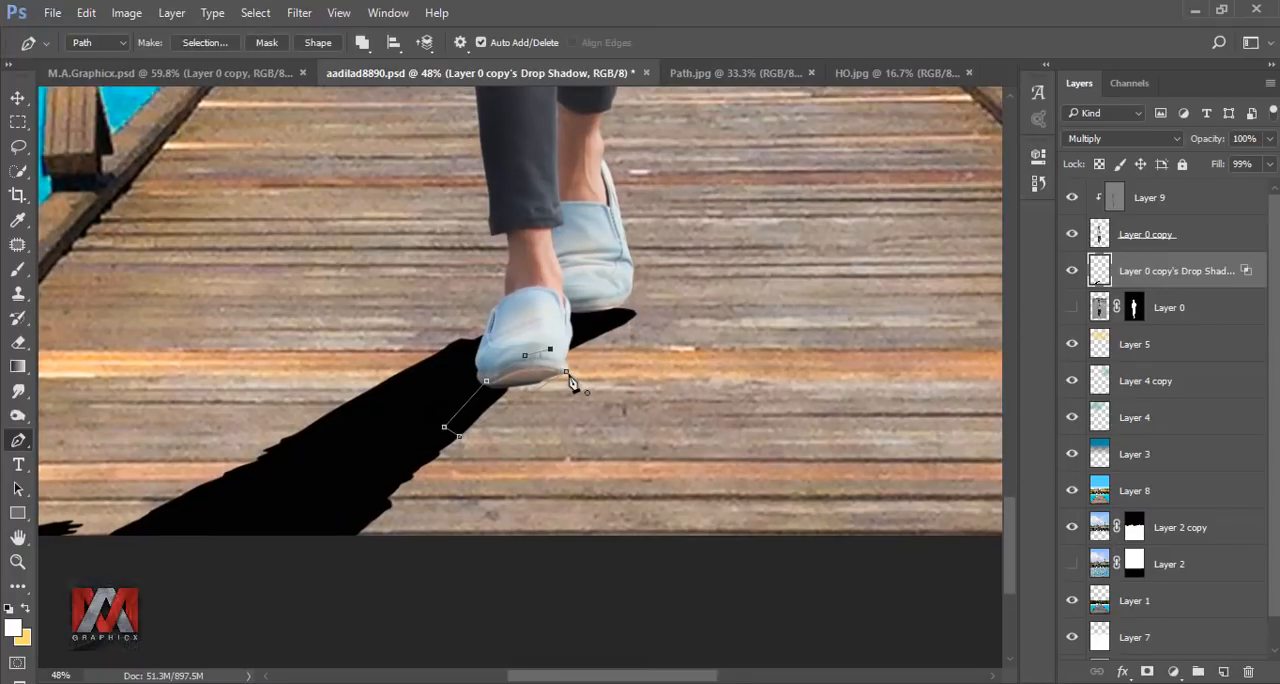
click(566, 371)
right_click(515, 382)
click(586, 340)
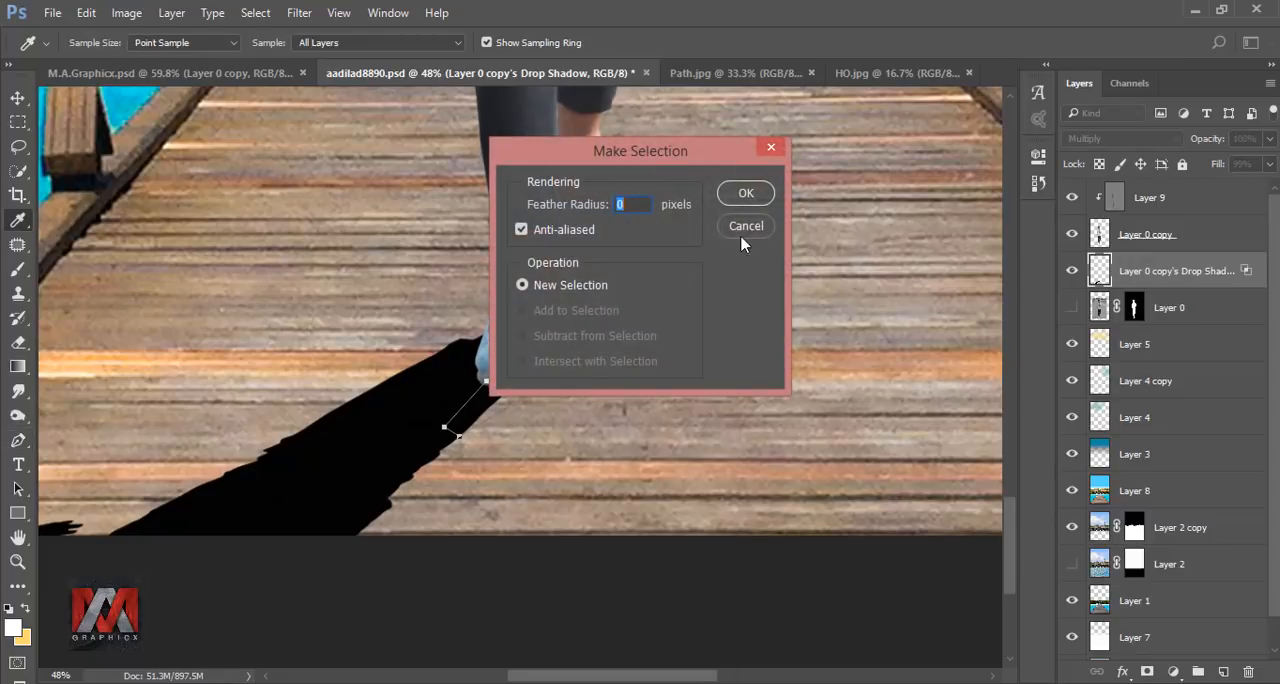
click(746, 194)
Fill the selected gap with black on the drop-shadow layer, deselect, and compare the picture with and without the shadow.
key(shift+F5)
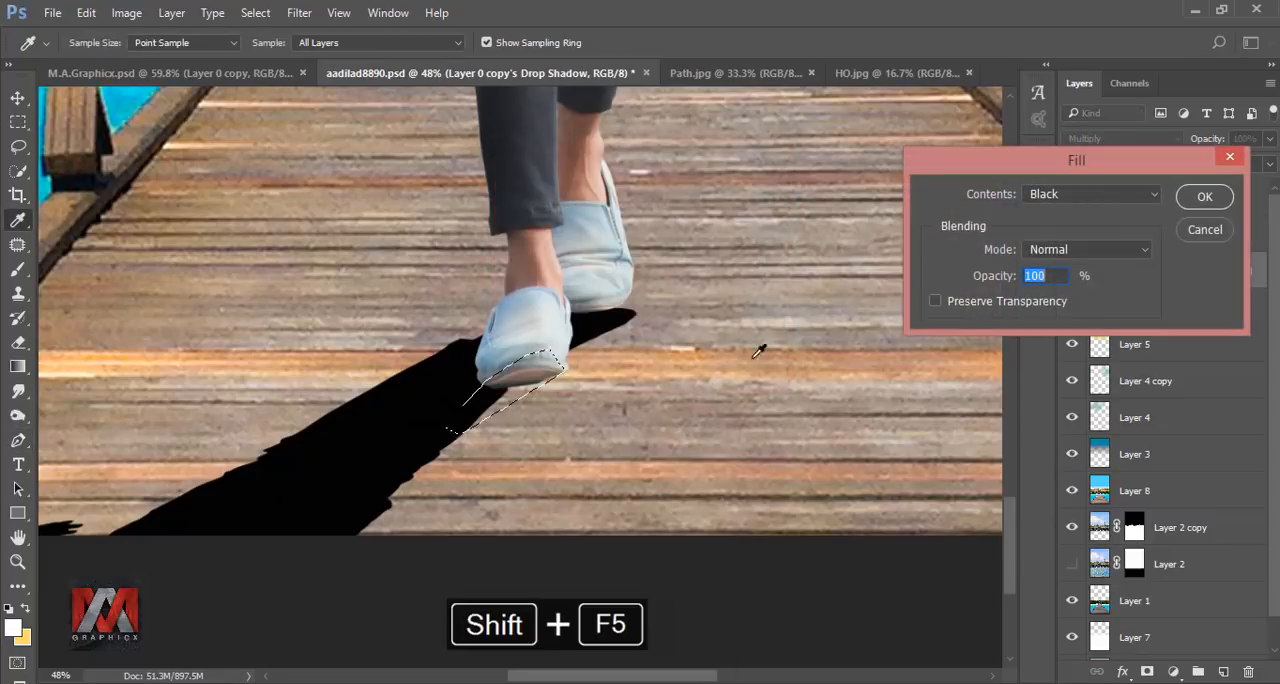
click(1199, 199)
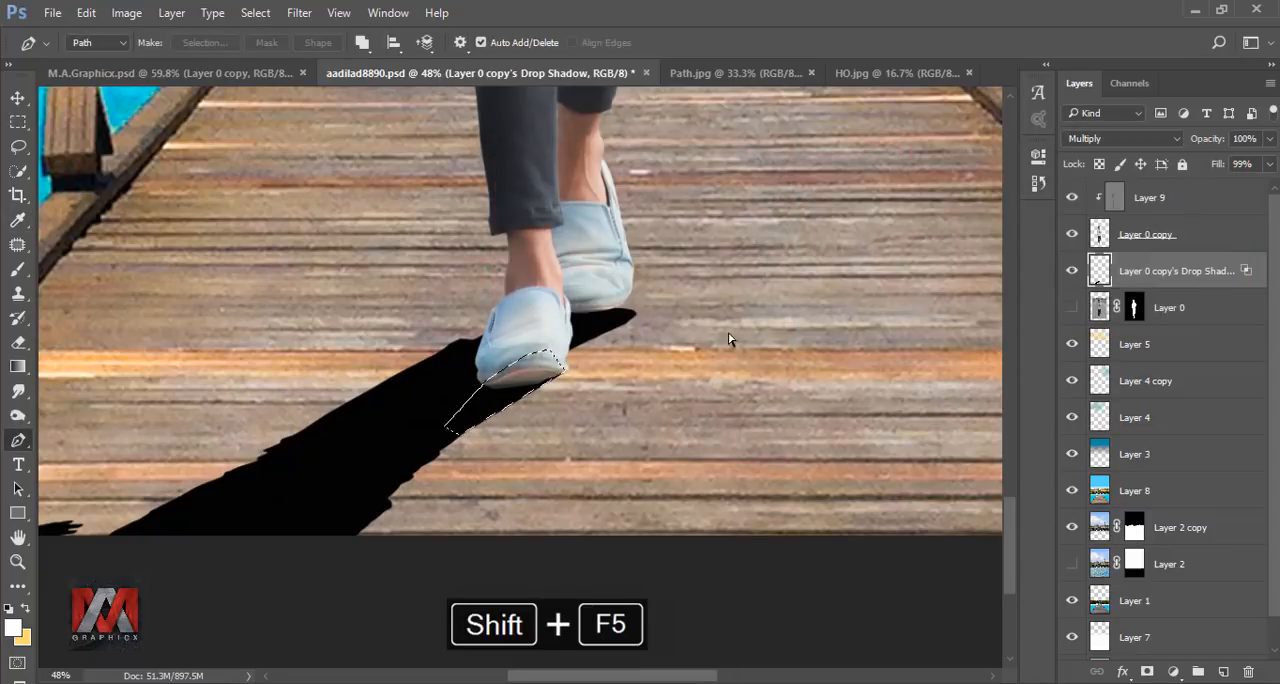
key(ctrl+d)
key(ctrl+0)
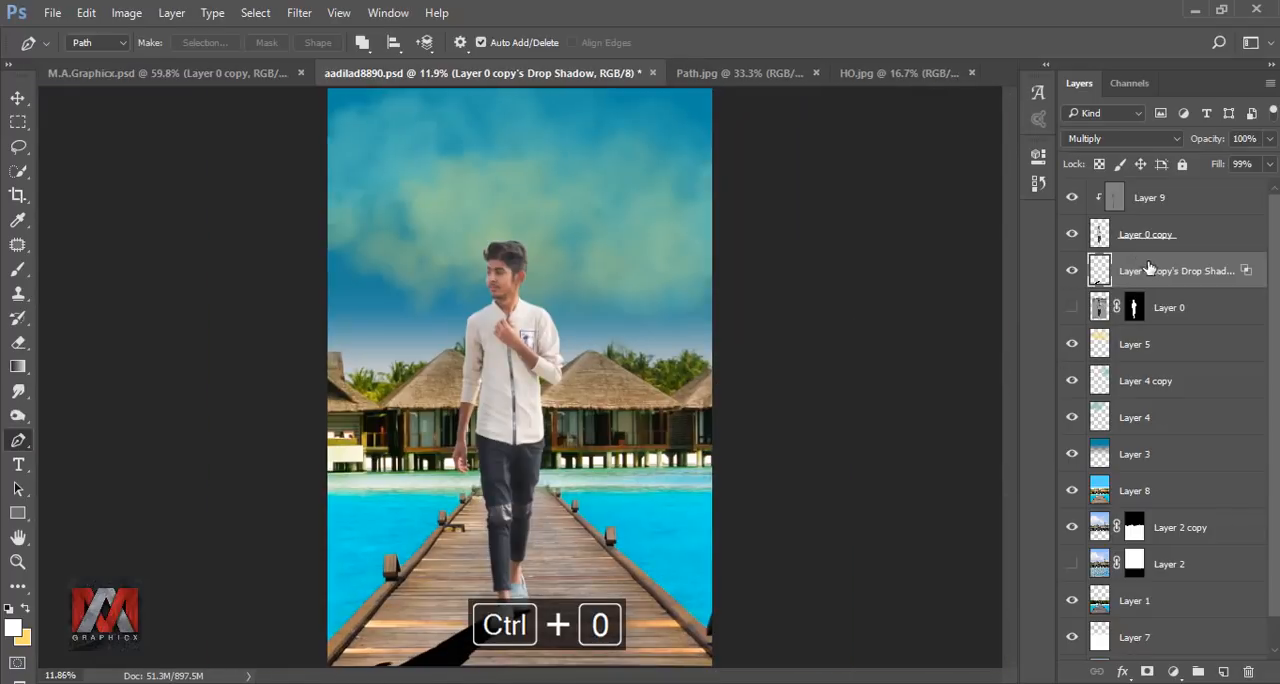
click(1070, 273)
click(1070, 273)
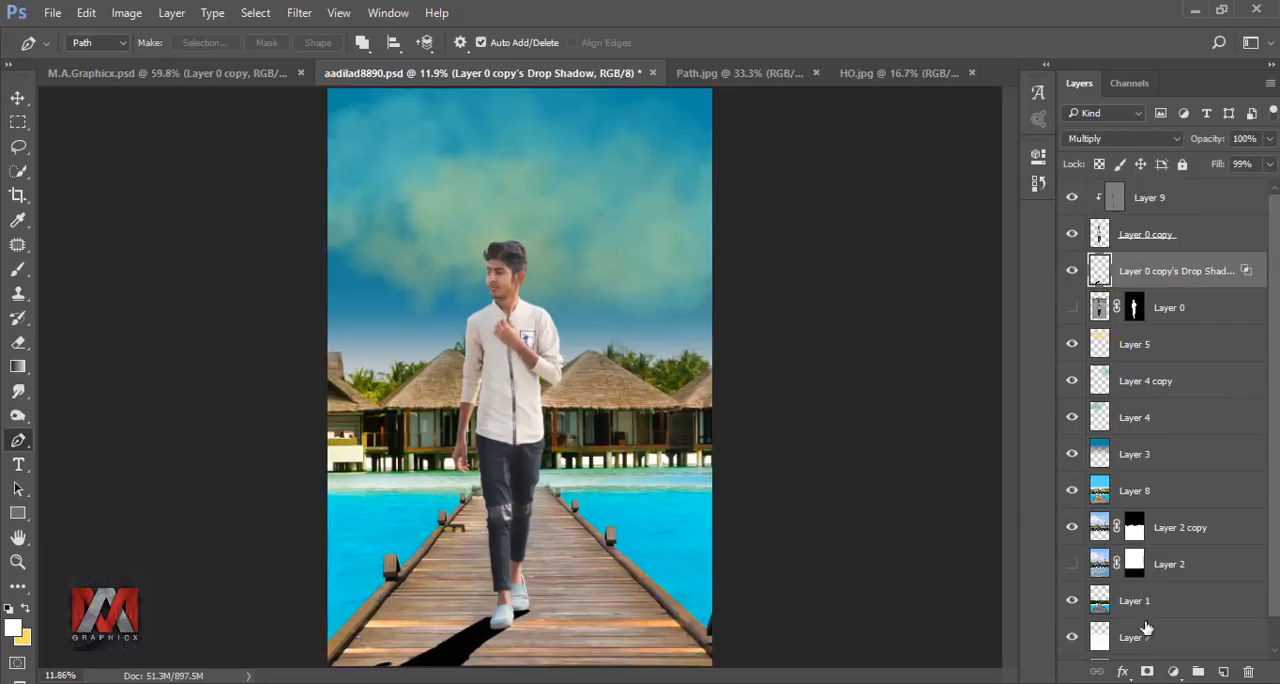
Add a layer mask to the drop-shadow layer and fade the shadow's far end with a linear Black, White gradient.
click(1147, 669)
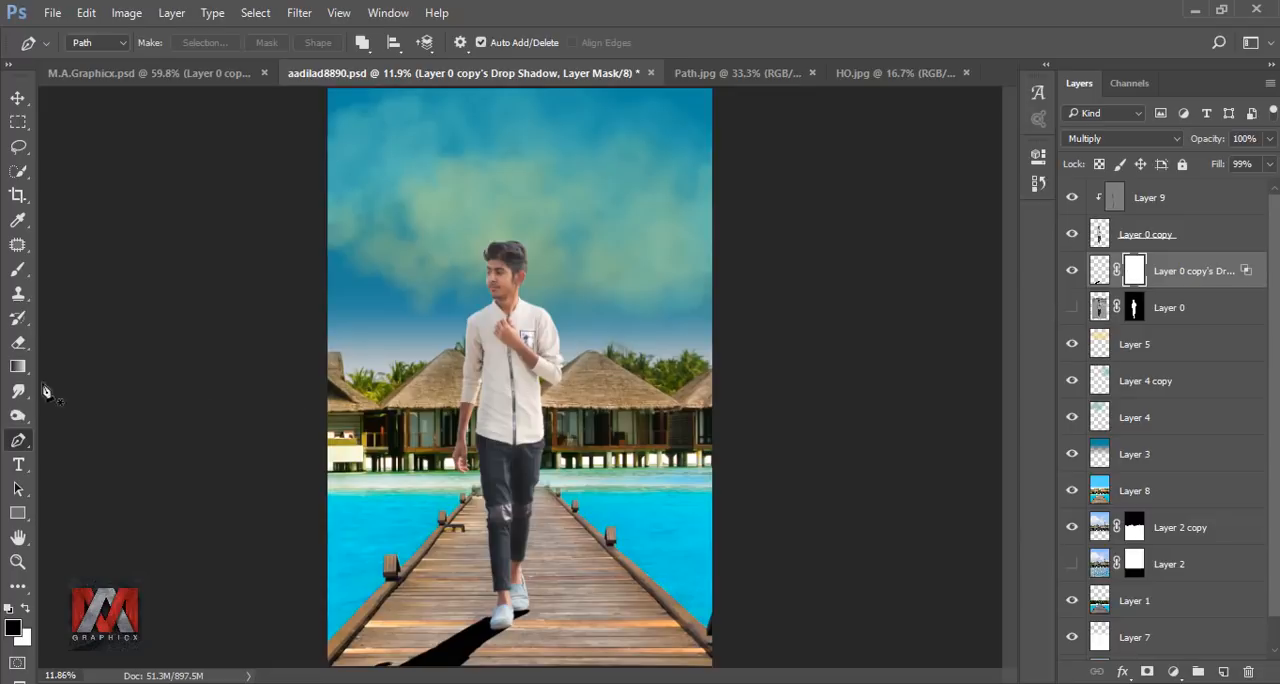
click(18, 366)
click(100, 44)
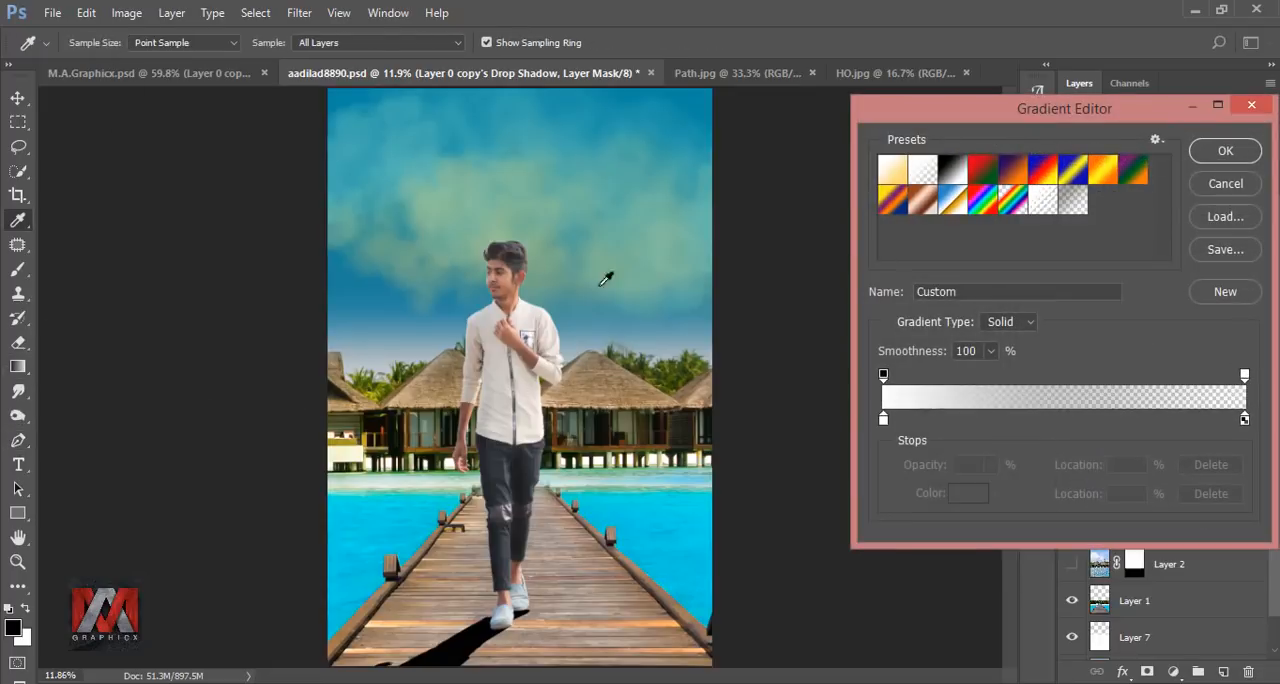
click(950, 176)
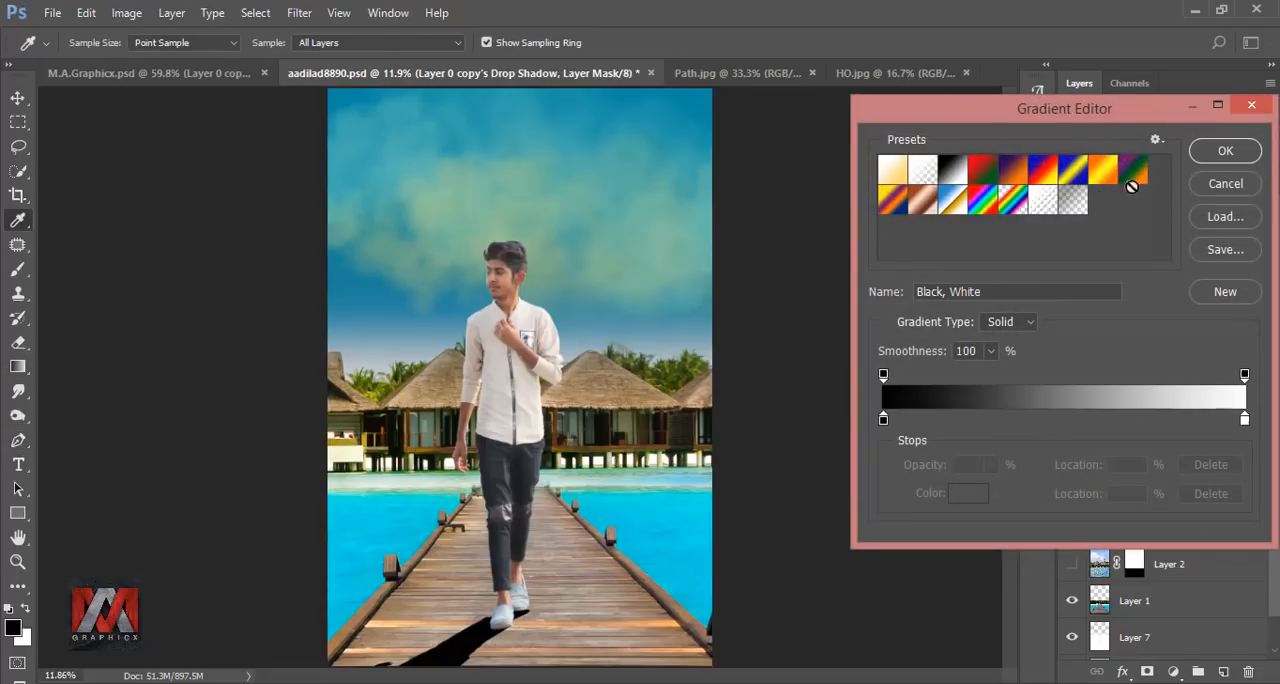
click(1225, 150)
key(ctrl+minus)
drag(490, 534, 486, 608)
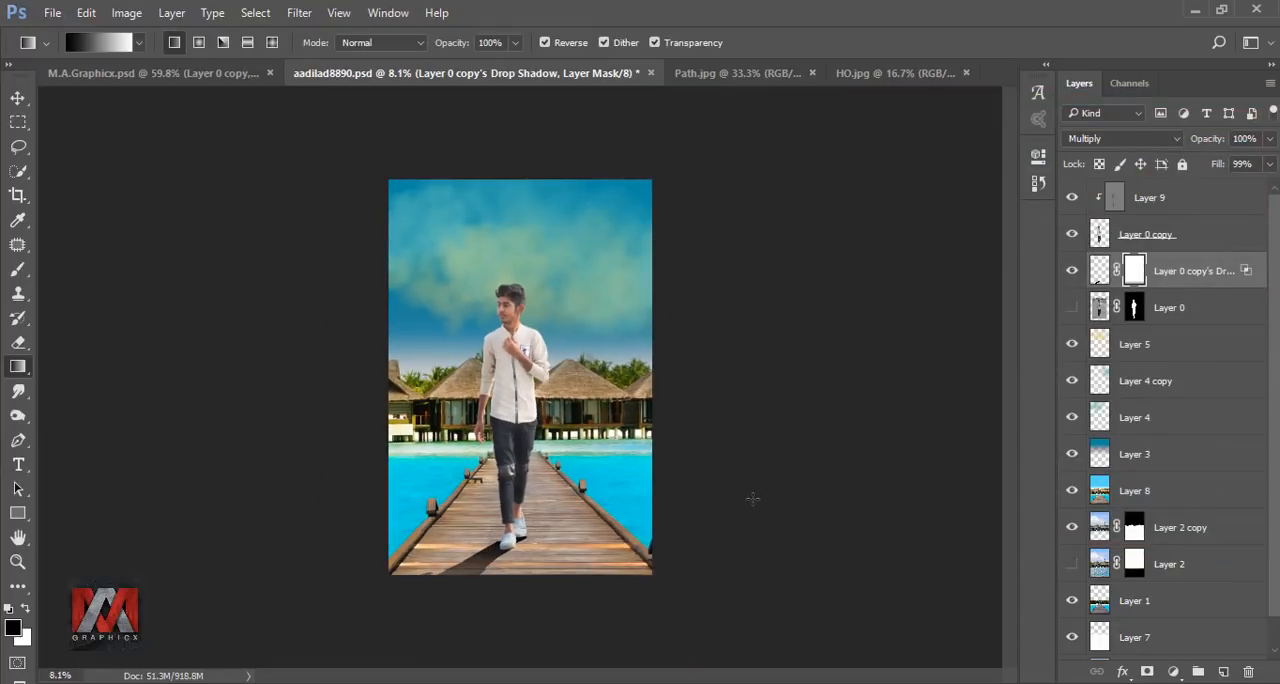
key(ctrl+0)
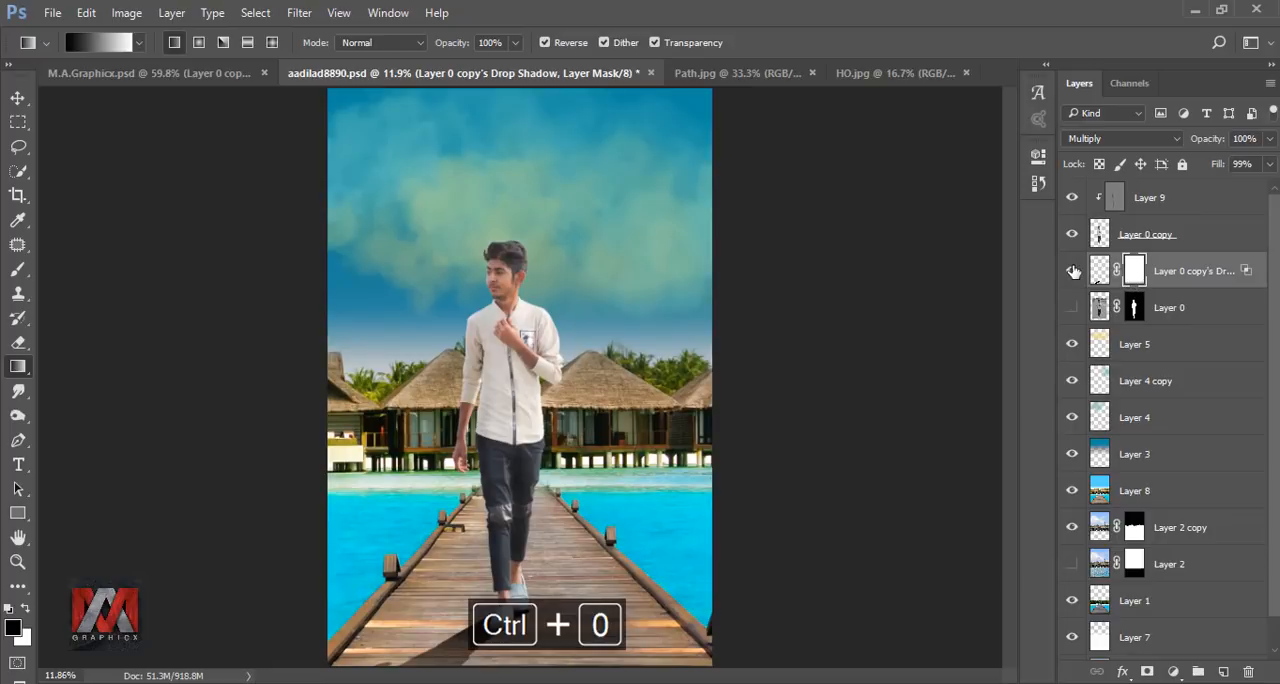
Soften the drop-shadow layer's image with a Gaussian Blur.
click(1098, 270)
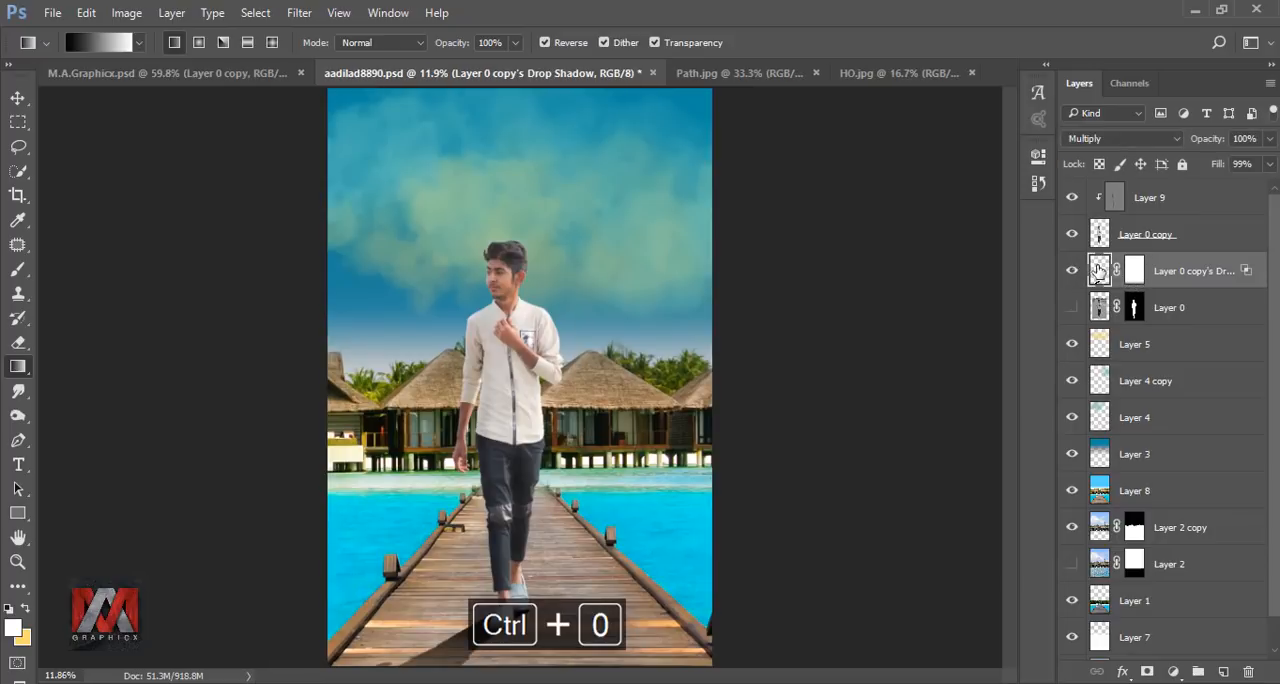
click(299, 12)
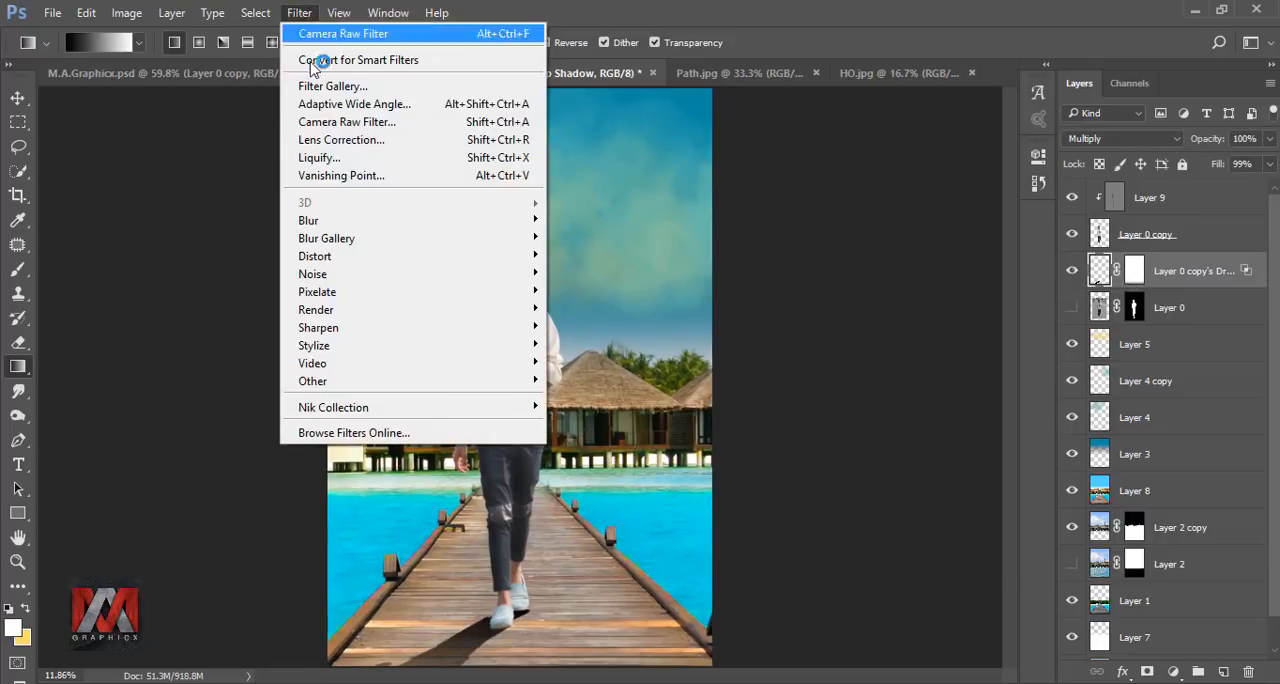
mouse_move(312, 222)
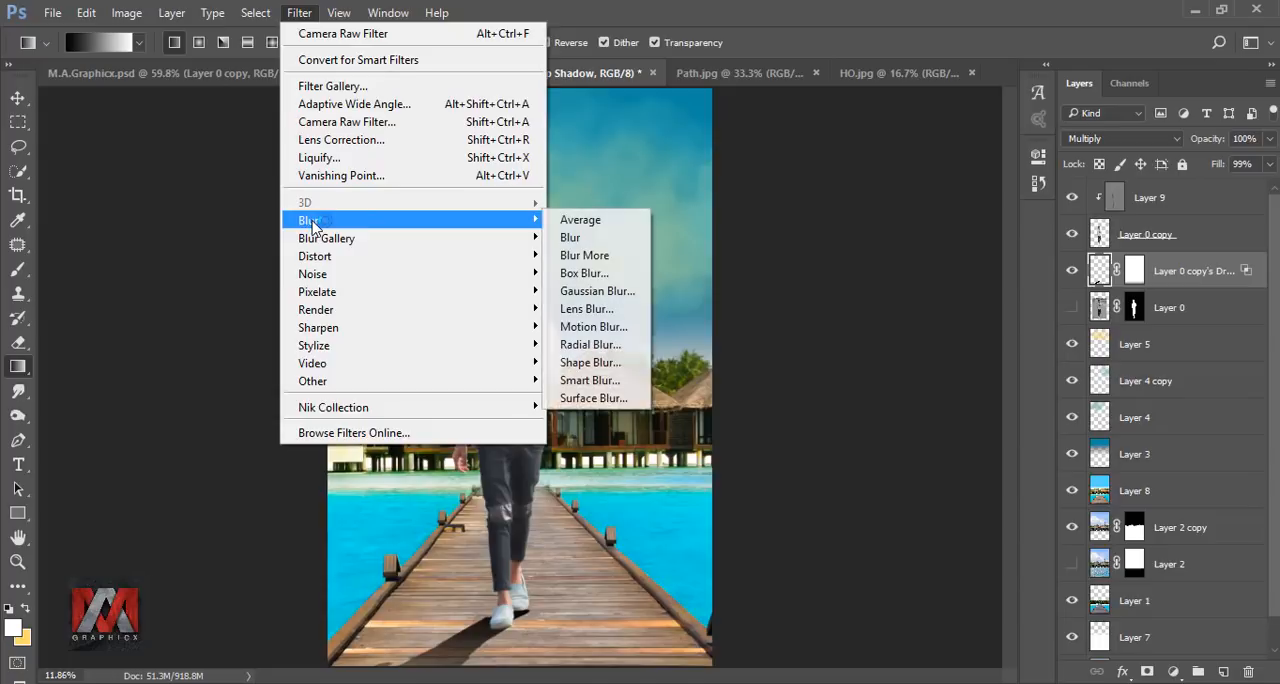
click(610, 291)
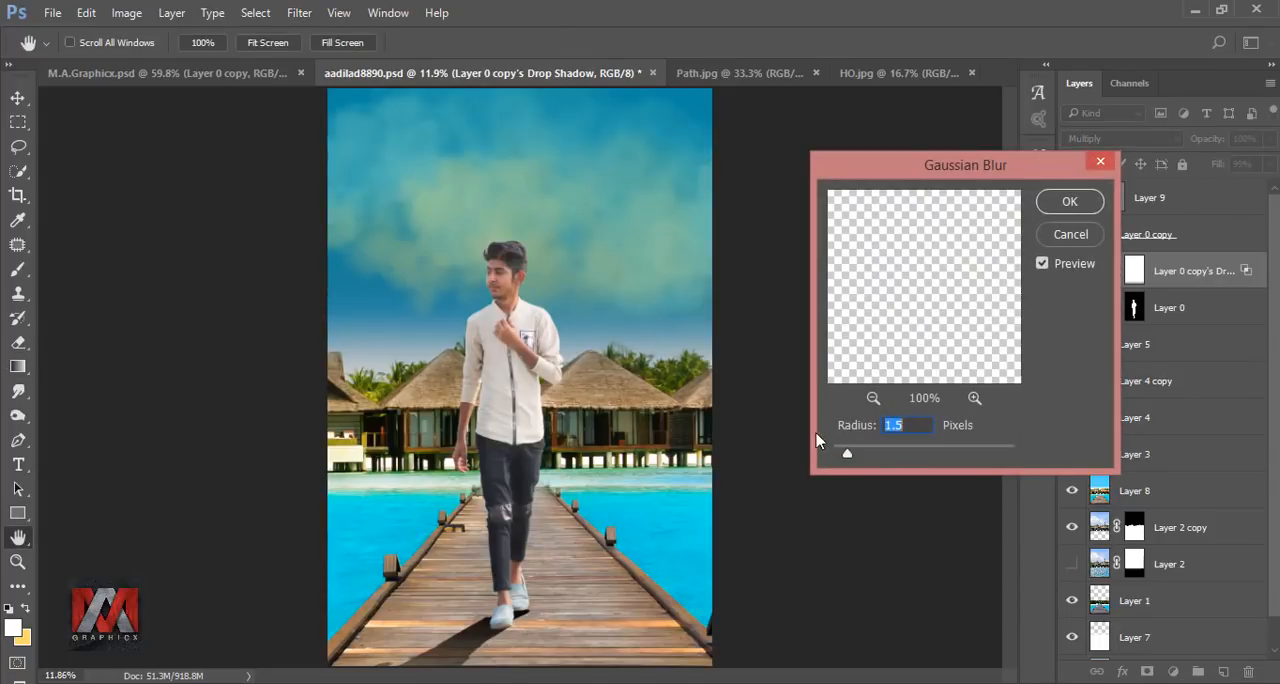
drag(847, 453, 896, 458)
click(1069, 202)
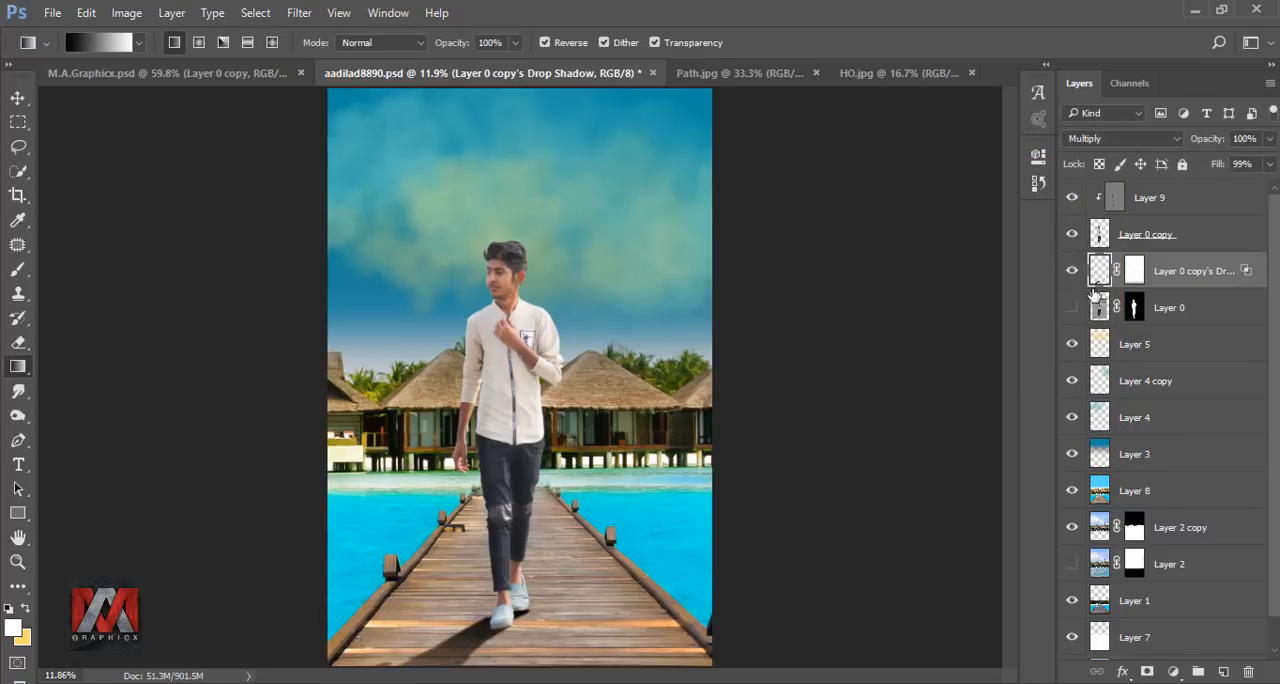
Create a new layer directly below the drop-shadow layer and prepare a soft brush with black as the foreground colour.
click(1099, 304)
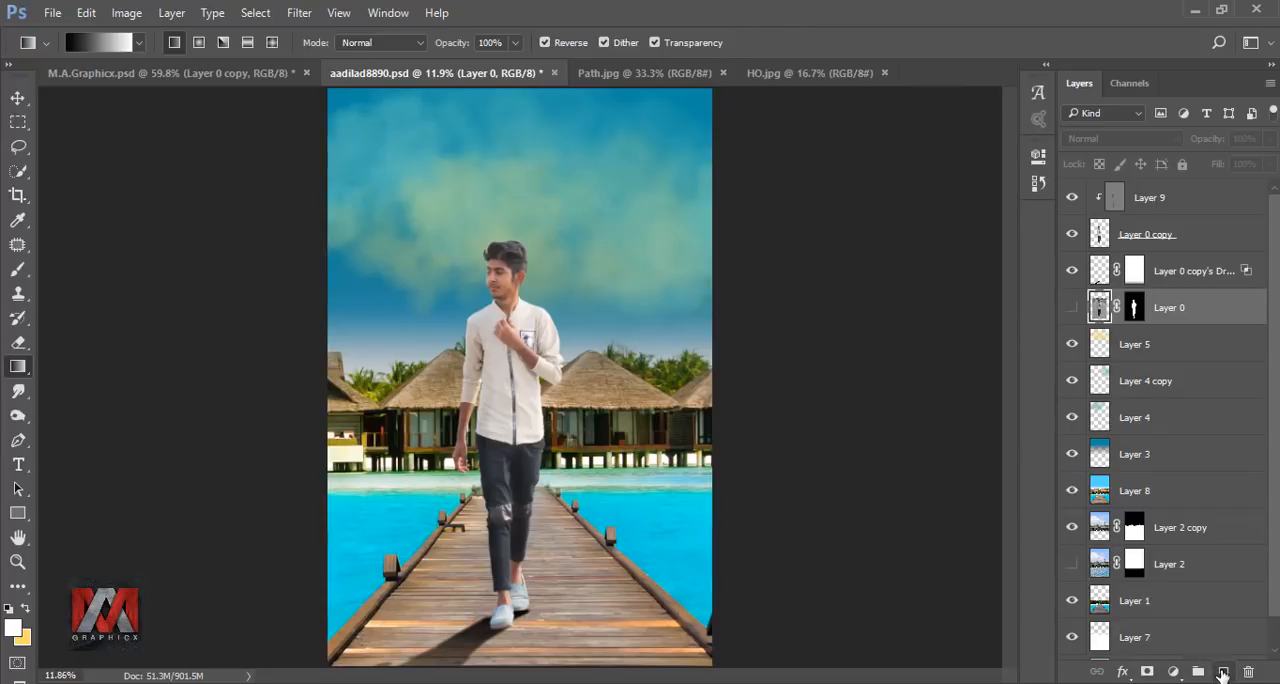
click(1223, 671)
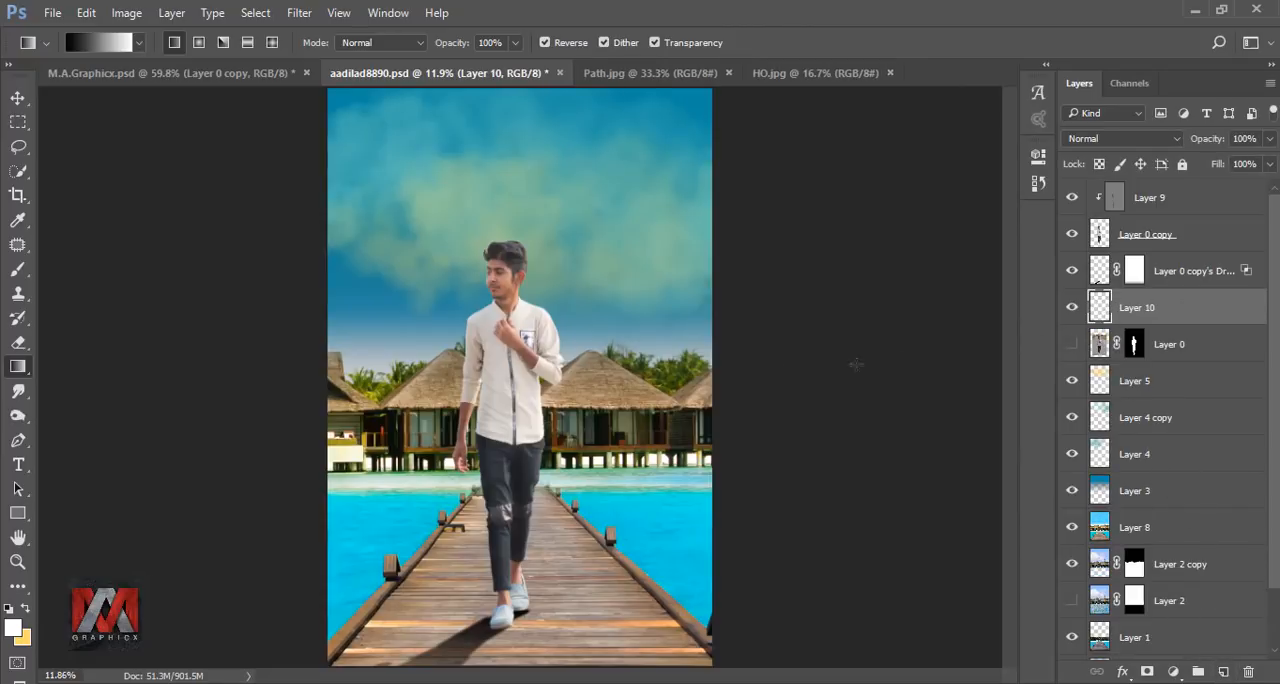
click(18, 270)
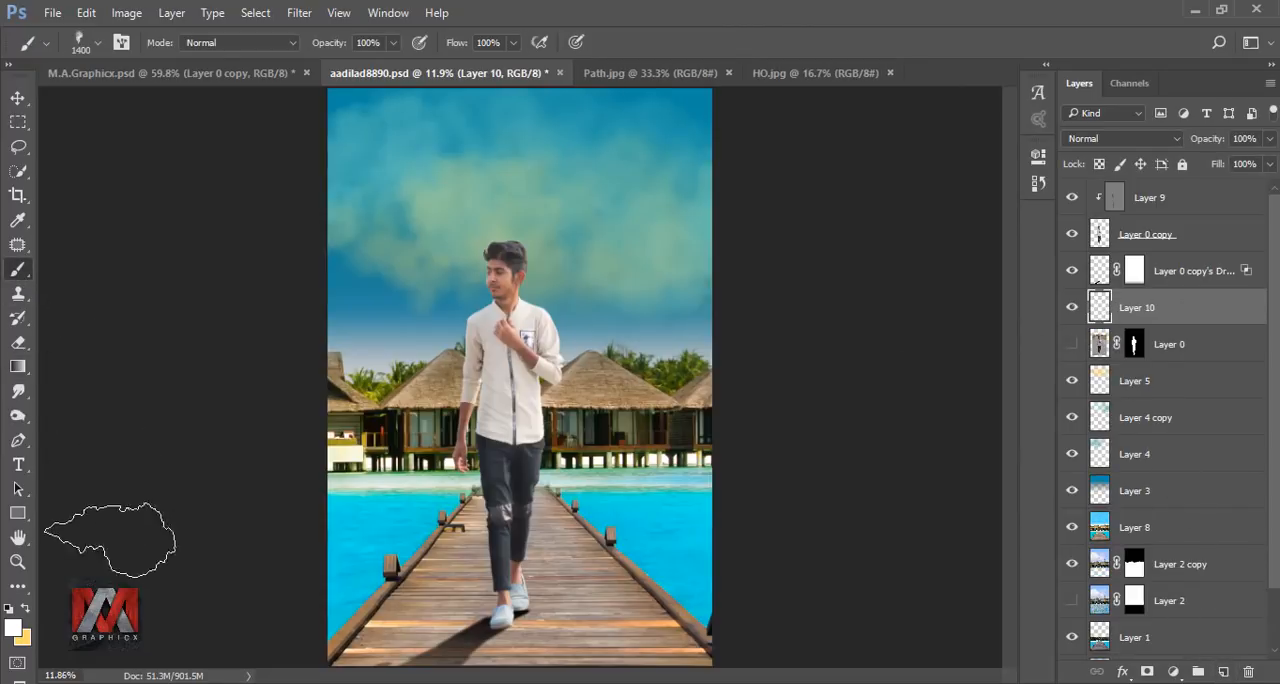
click(80, 45)
click(67, 180)
click(668, 46)
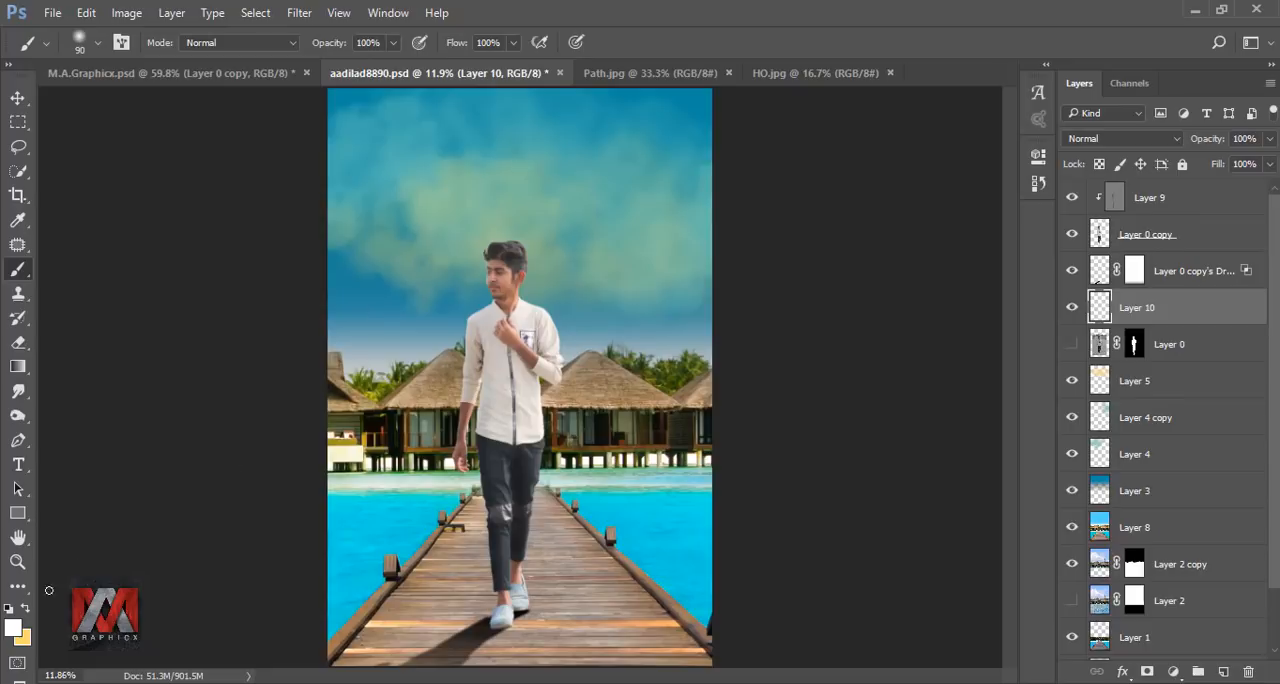
click(8, 610)
Paint black contact shadows under the soles of both shoes on the new layer with a 50 px brush.
scroll(508, 634, up, 10)
drag(543, 601, 556, 475)
key(bracketleft)
key(bracketleft)
key(bracketleft)
key(bracketleft)
mouse_move(415, 465)
mouse_down()
mouse_move(538, 460)
mouse_move(503, 474)
mouse_up()
drag(641, 350, 607, 353)
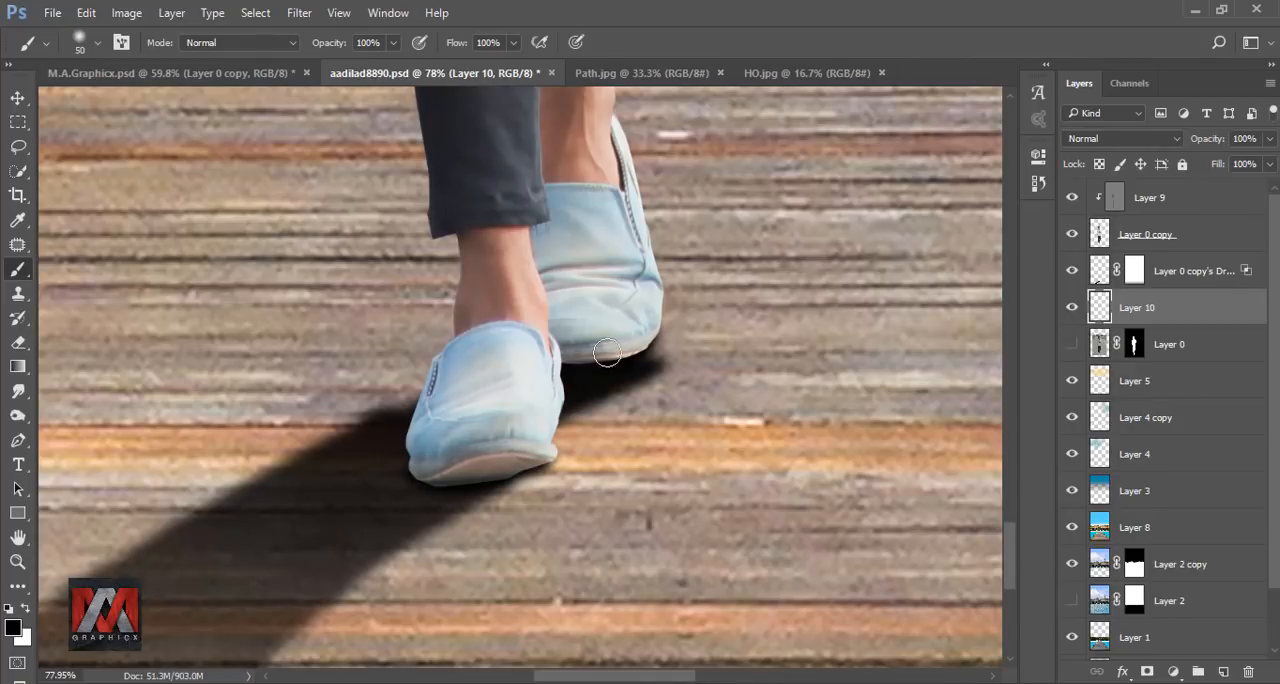
scroll(428, 429, down, 10)
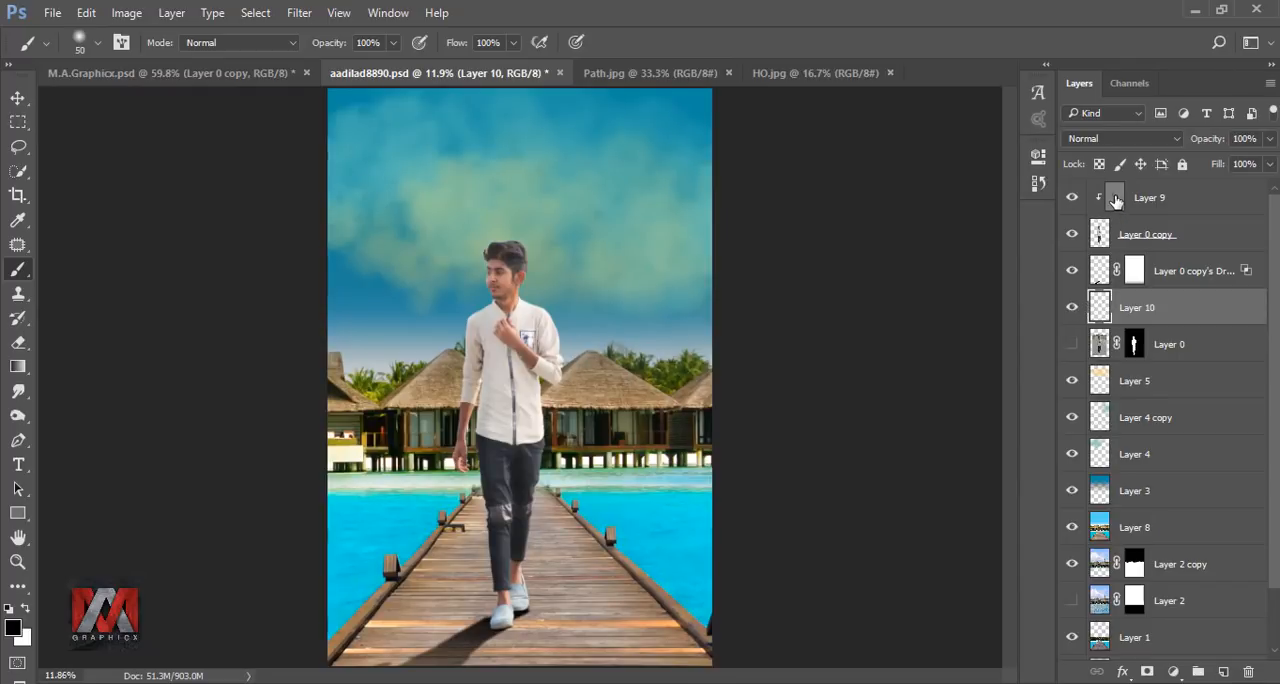
Add a reversed radial Gradient Fill layer above Layer 9, black to transparent at 385% scale, and compare the picture with and without it.
click(1116, 201)
click(1172, 671)
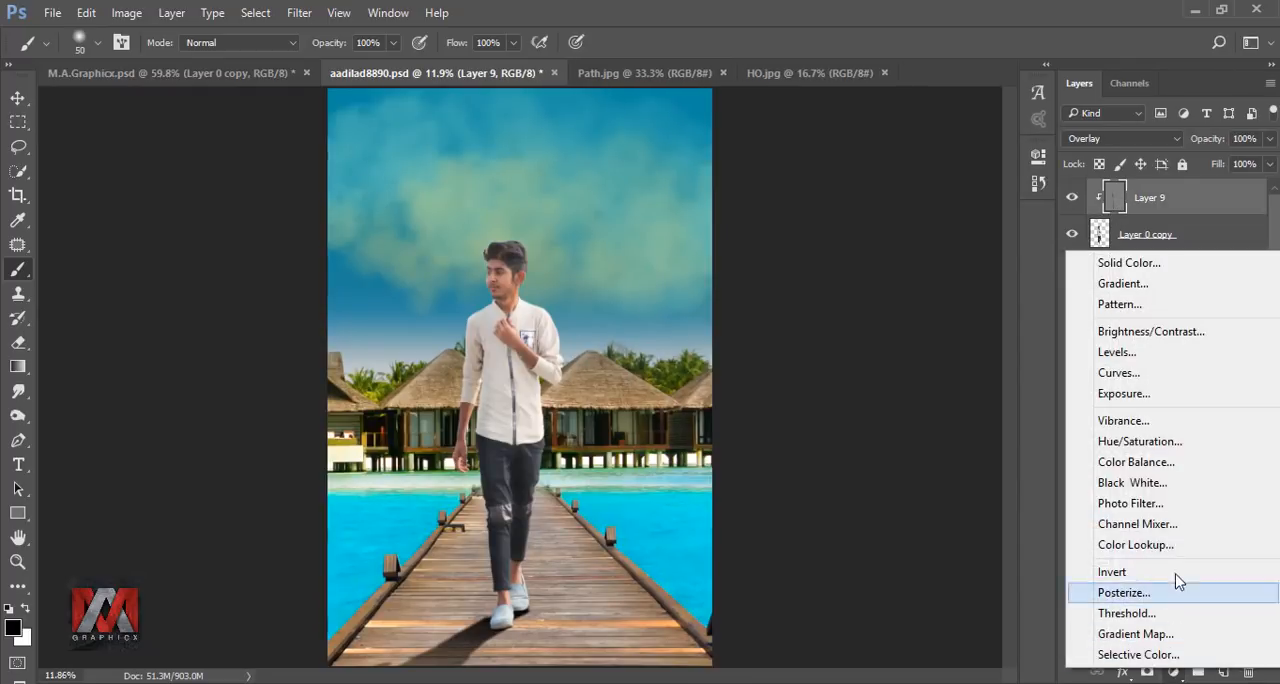
click(1161, 284)
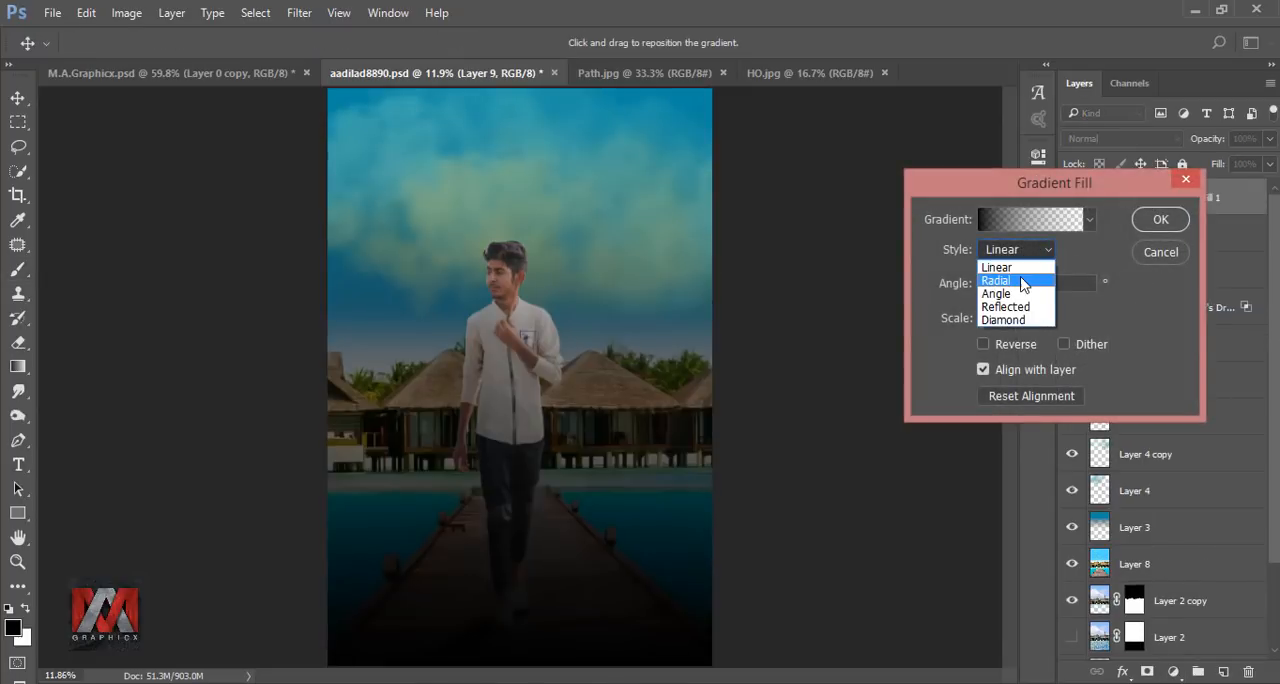
click(1020, 262)
click(1003, 343)
drag(624, 358, 776, 290)
click(1022, 318)
drag(1022, 343, 1047, 344)
mouse_move(677, 339)
mouse_down()
mouse_move(608, 314)
mouse_move(660, 336)
mouse_up()
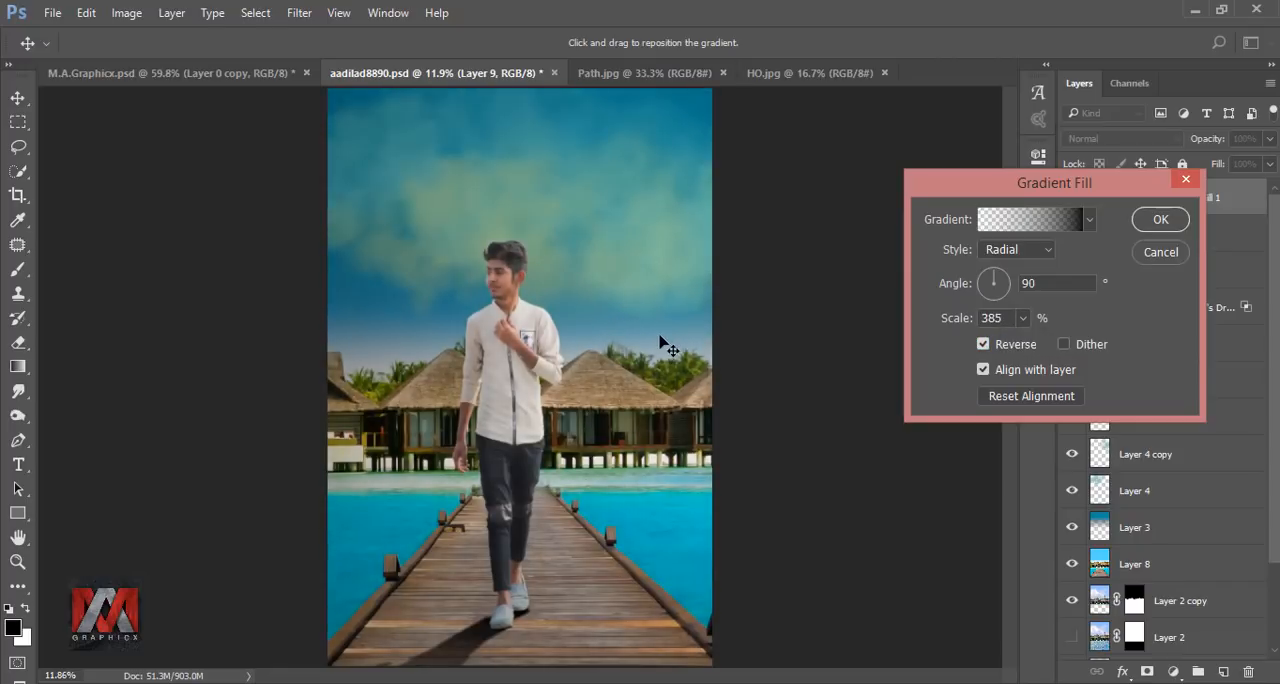
click(1150, 220)
click(1071, 198)
click(1071, 198)
Paint black on the Gradient Fill mask with a 4100 px soft brush to clear the darkening around the huts behind the man.
click(1143, 198)
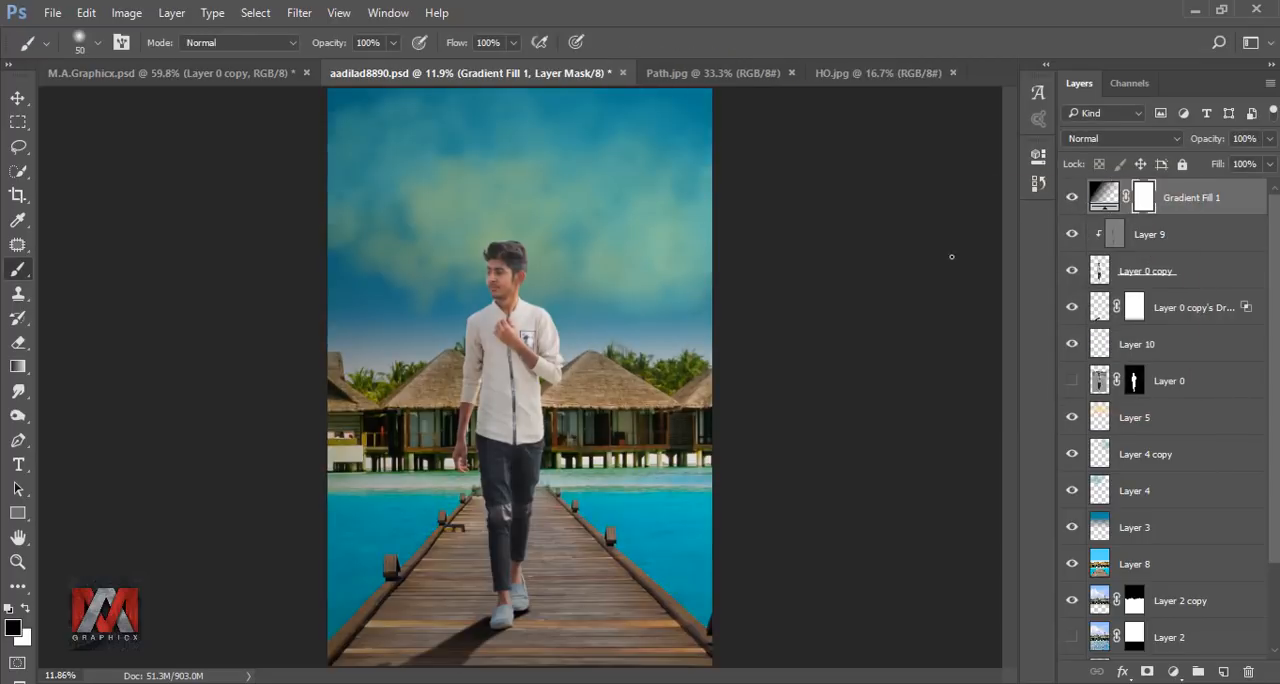
key(bracketright)
key(bracketright)
key(bracketright)
key(bracketright)
key(bracketright)
key(bracketright)
key(bracketright)
key(bracketright)
key(bracketright)
key(bracketright)
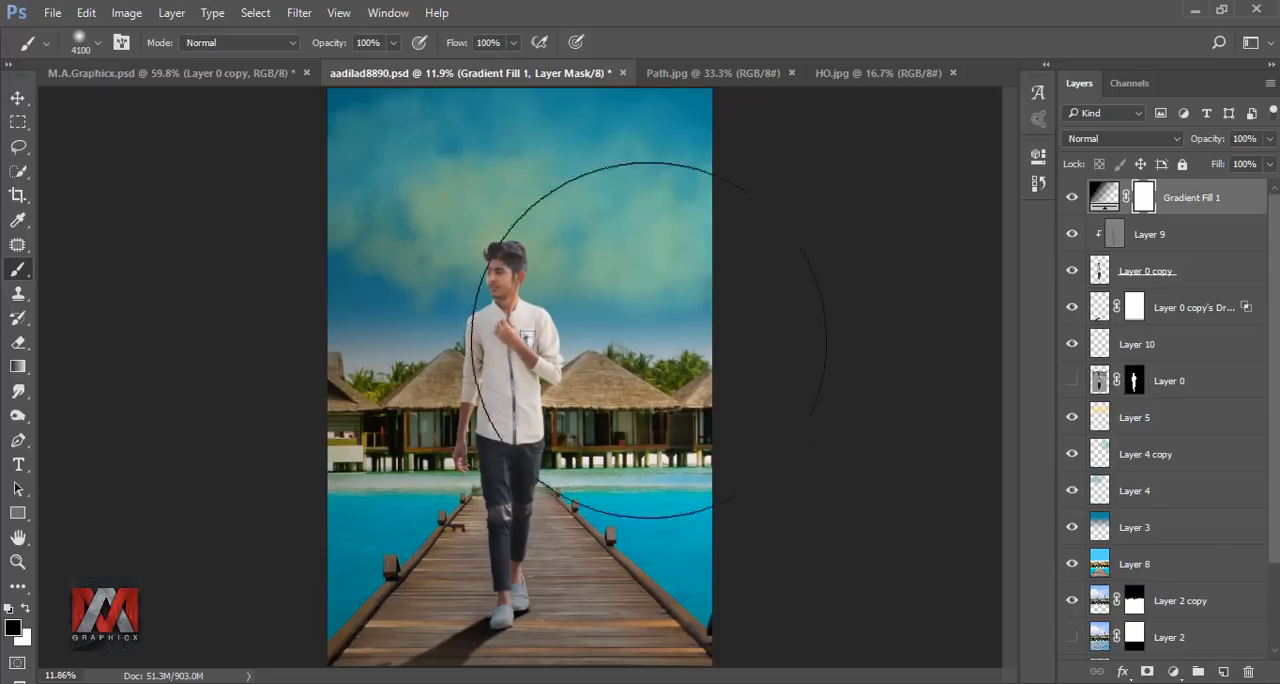
click(706, 302)
Lower the Gradient Fill layer's opacity to about 77% and compare the picture with and without it.
click(1072, 200)
click(1268, 139)
drag(1256, 167, 1253, 167)
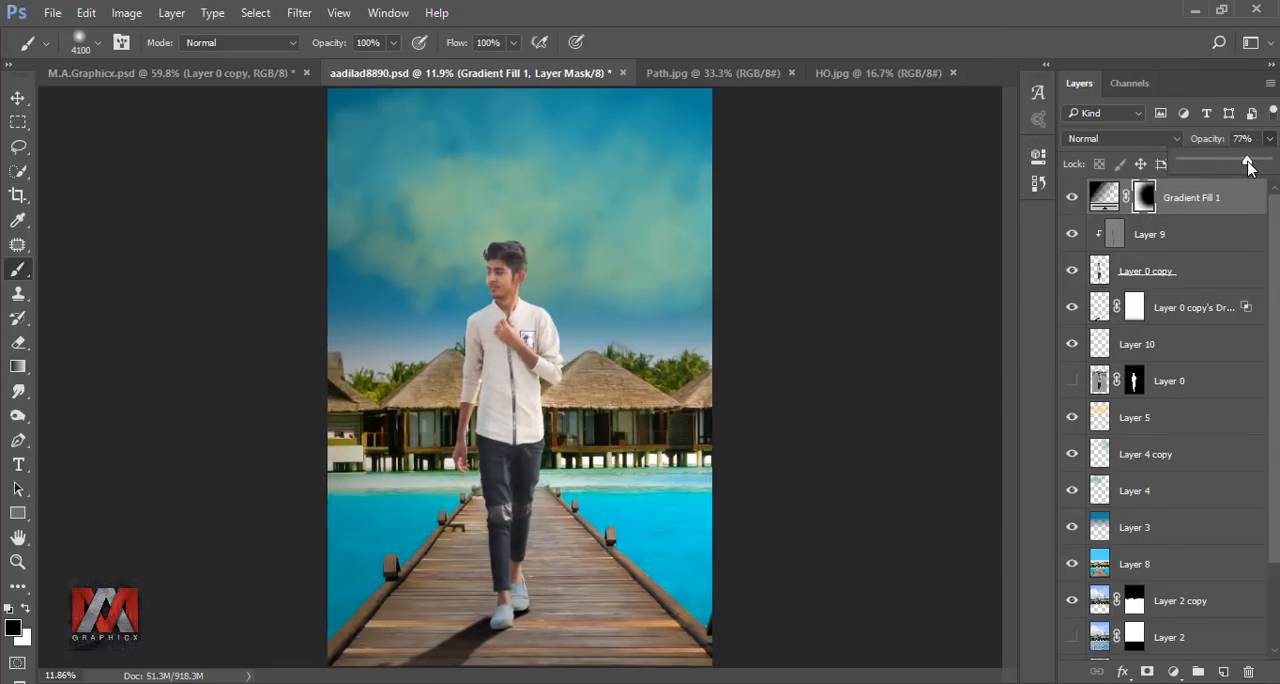
click(1072, 200)
click(1072, 200)
Start a Pen path around the shirt on Layer 0 copy, passing outside the bent sleeve and down to the waist.
click(1098, 270)
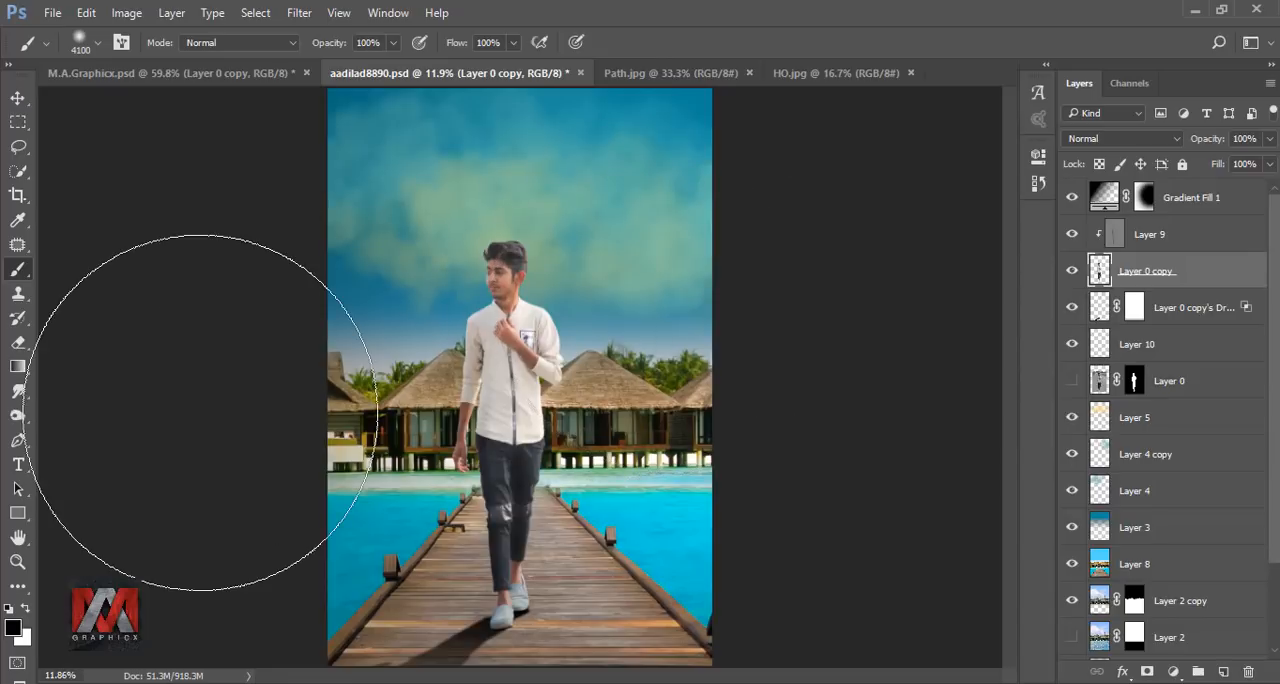
click(17, 441)
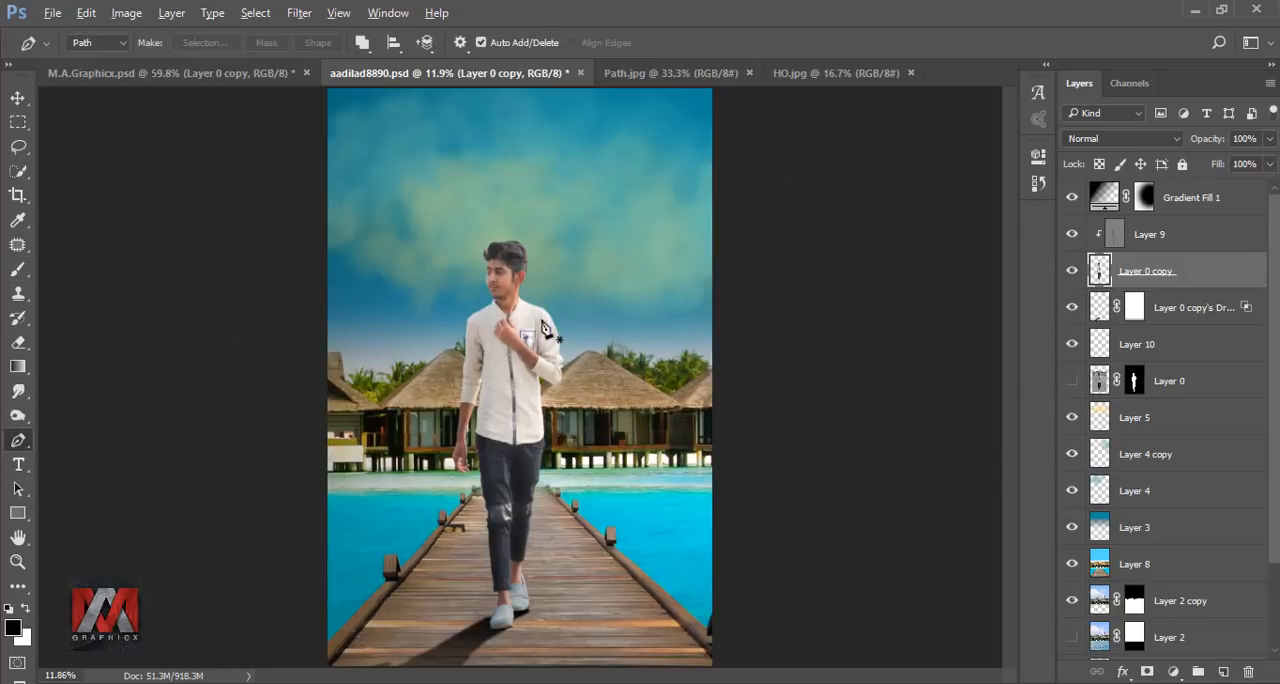
scroll(543, 330, up, 20)
click(480, 240)
drag(760, 500, 683, 260)
drag(887, 364, 882, 445)
drag(840, 525, 794, 535)
drag(662, 535, 648, 533)
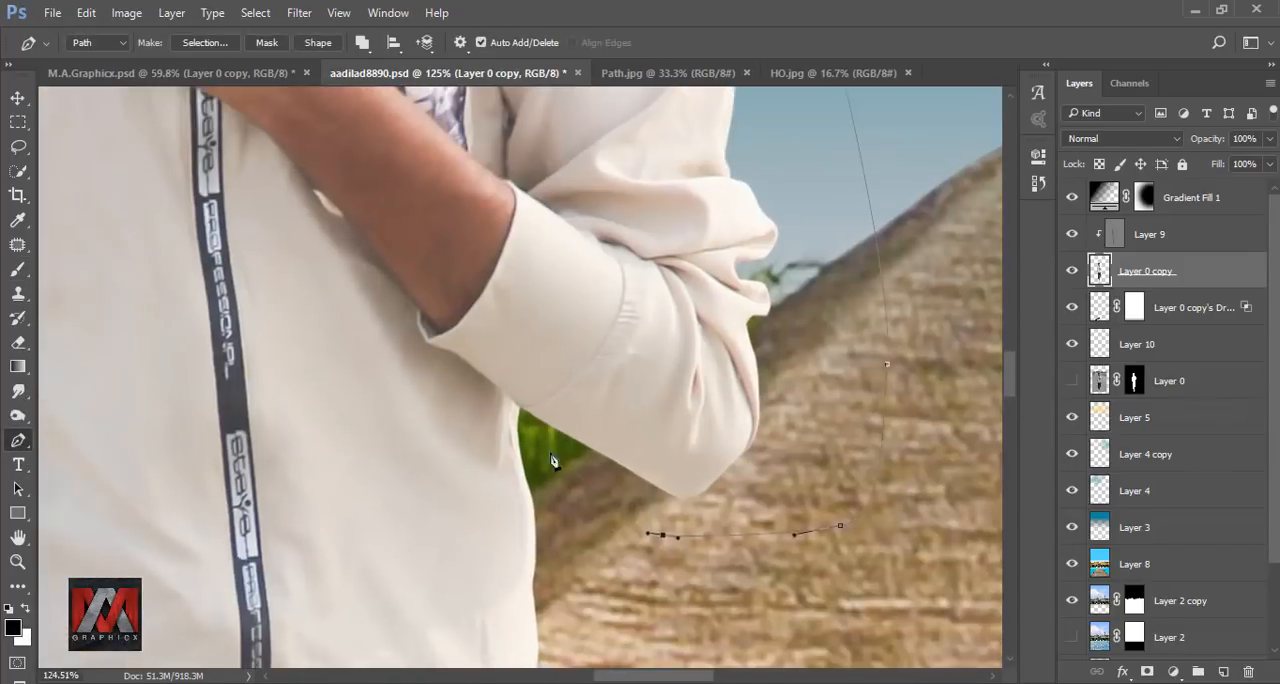
scroll(540, 500, up, 7)
click(594, 480)
click(609, 386)
drag(562, 441, 546, 454)
Continue the shirt path along the hem, across the zip strip to the opposite side of the waist.
scroll(440, 488, up, 5)
drag(449, 477, 799, 403)
drag(565, 414, 513, 412)
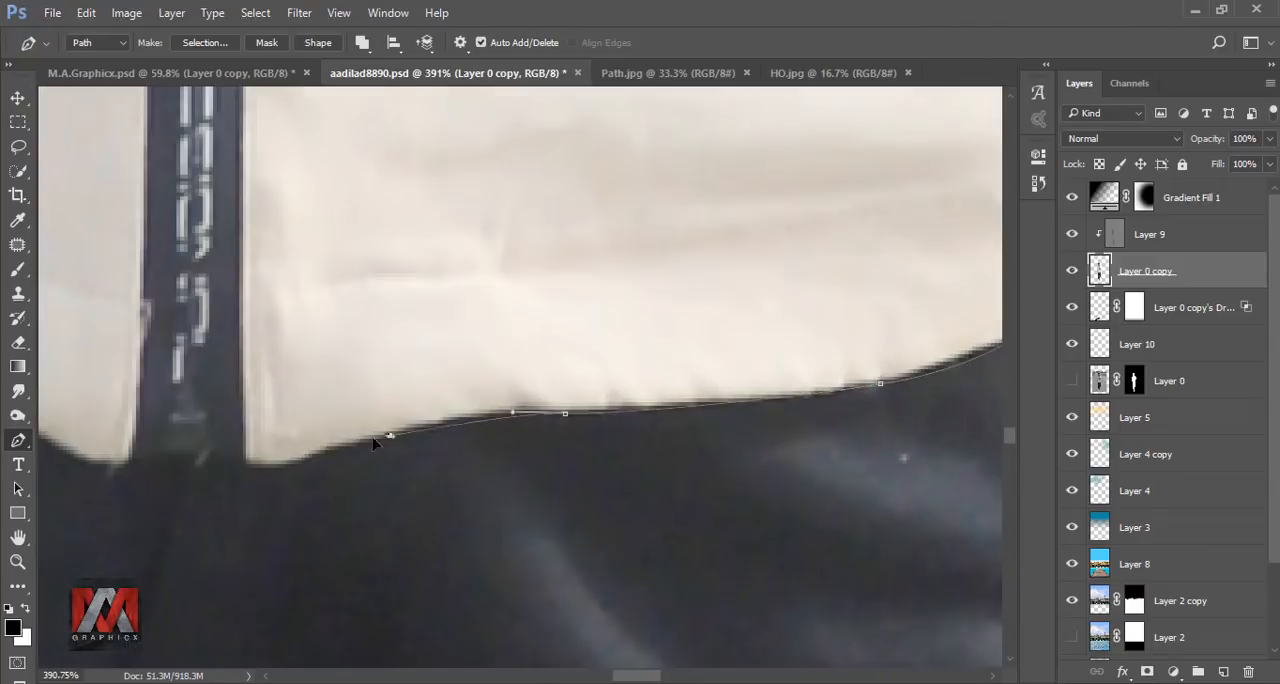
drag(392, 437, 322, 450)
drag(525, 461, 508, 461)
click(401, 463)
drag(326, 409, 263, 400)
drag(100, 360, 574, 477)
drag(539, 467, 469, 451)
drag(239, 375, 189, 357)
click(475, 467)
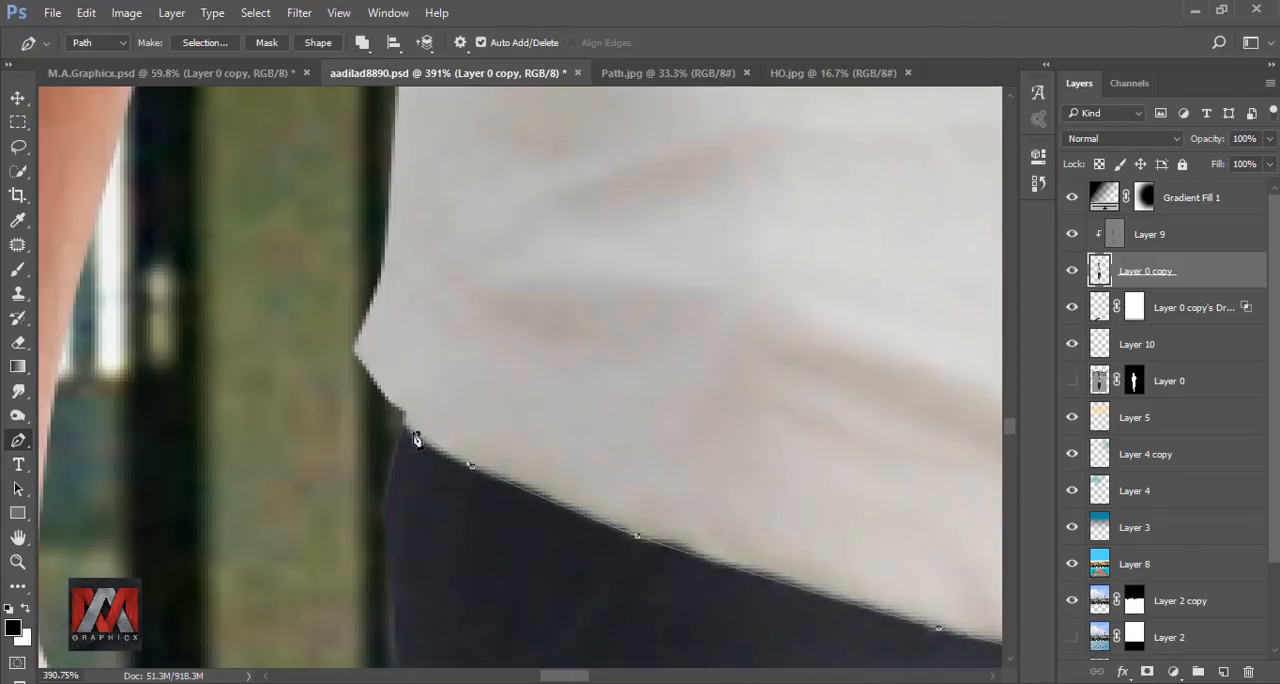
Extend the shirt path up the hanging-arm side, around that sleeve and shoulder to the collar.
scroll(421, 444, down, 4)
drag(395, 150, 460, 474)
click(475, 437)
drag(323, 334, 889, 428)
drag(638, 385, 580, 394)
scroll(545, 395, down, 8)
drag(500, 140, 397, 342)
scroll(397, 342, up, 5)
drag(332, 439, 340, 434)
click(668, 315)
drag(768, 454, 650, 355)
drag(649, 339, 693, 388)
drag(727, 423, 738, 435)
Finish the shirt path along the collar edges and zip opening, and turn it into a selection.
scroll(738, 435, up, 4)
drag(812, 496, 684, 371)
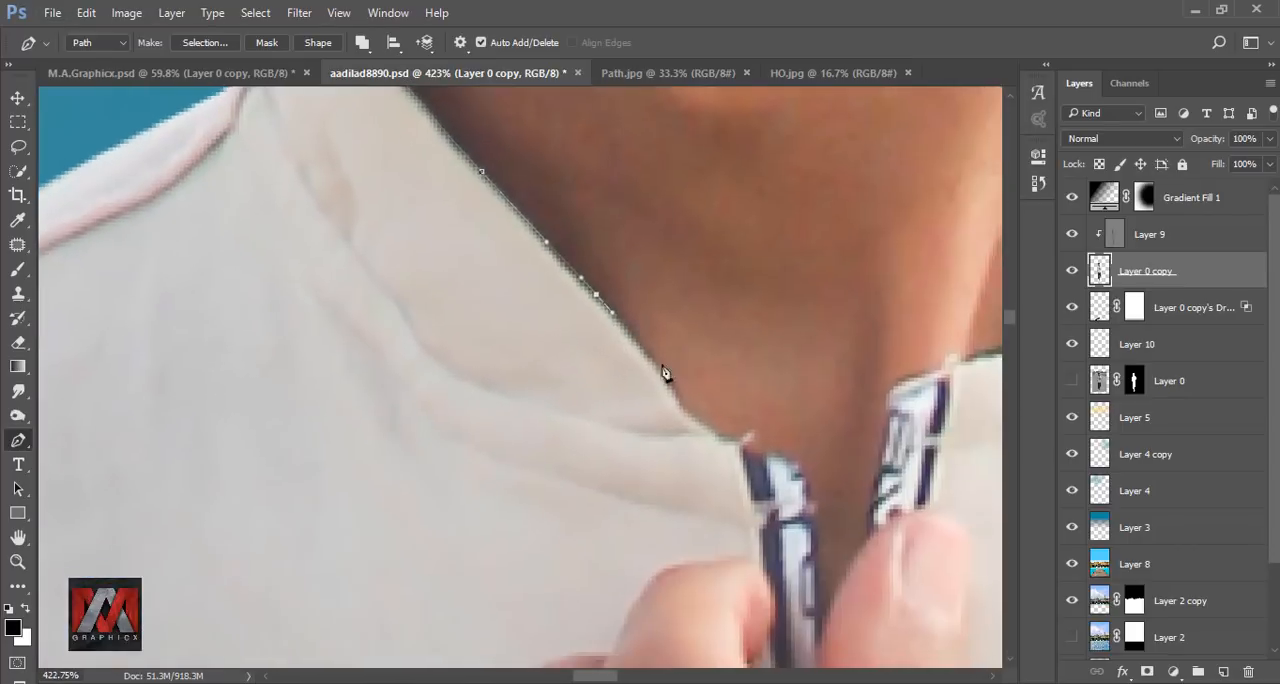
drag(818, 590, 697, 446)
click(691, 509)
click(714, 443)
drag(768, 262, 677, 402)
click(802, 318)
drag(918, 142, 577, 411)
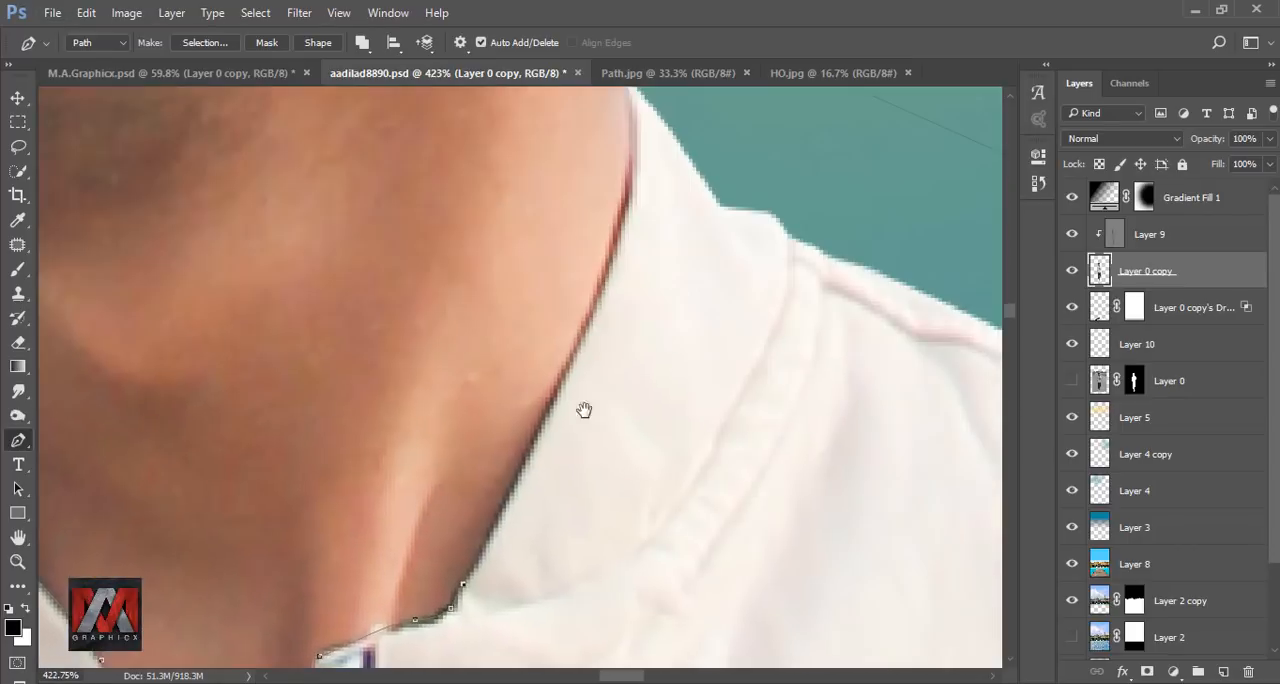
drag(626, 312, 667, 222)
drag(654, 208, 605, 457)
right_click(662, 309)
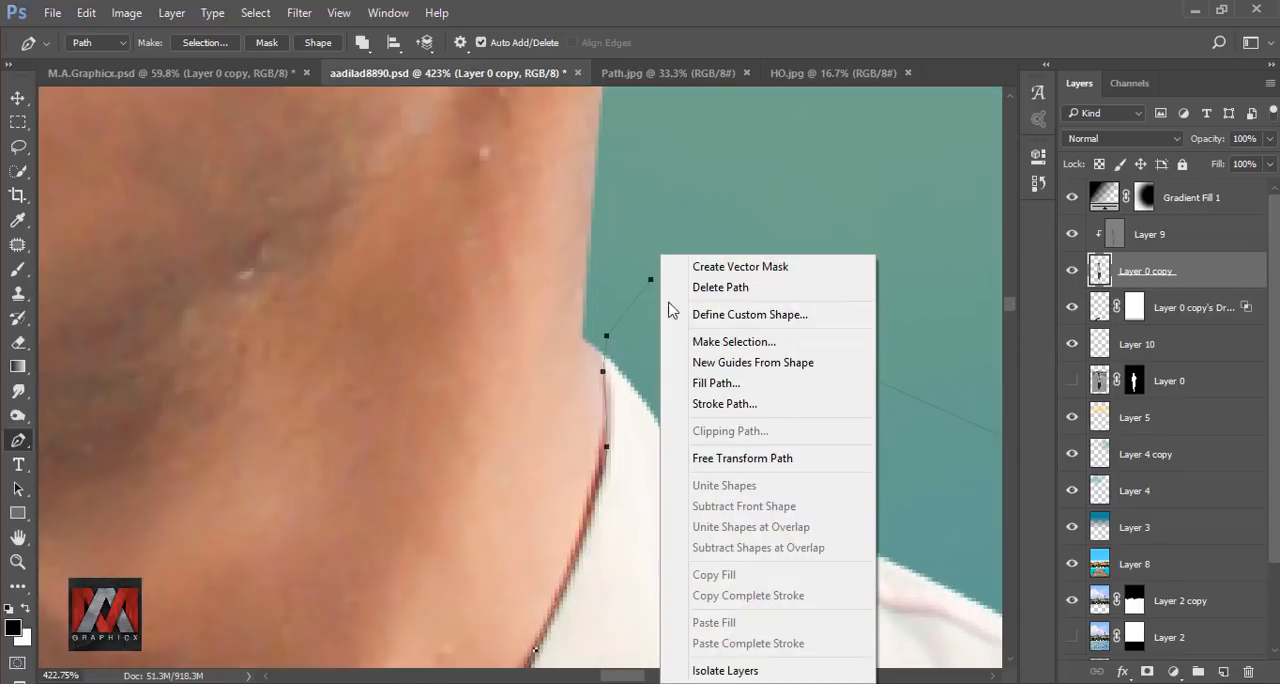
click(744, 343)
click(744, 199)
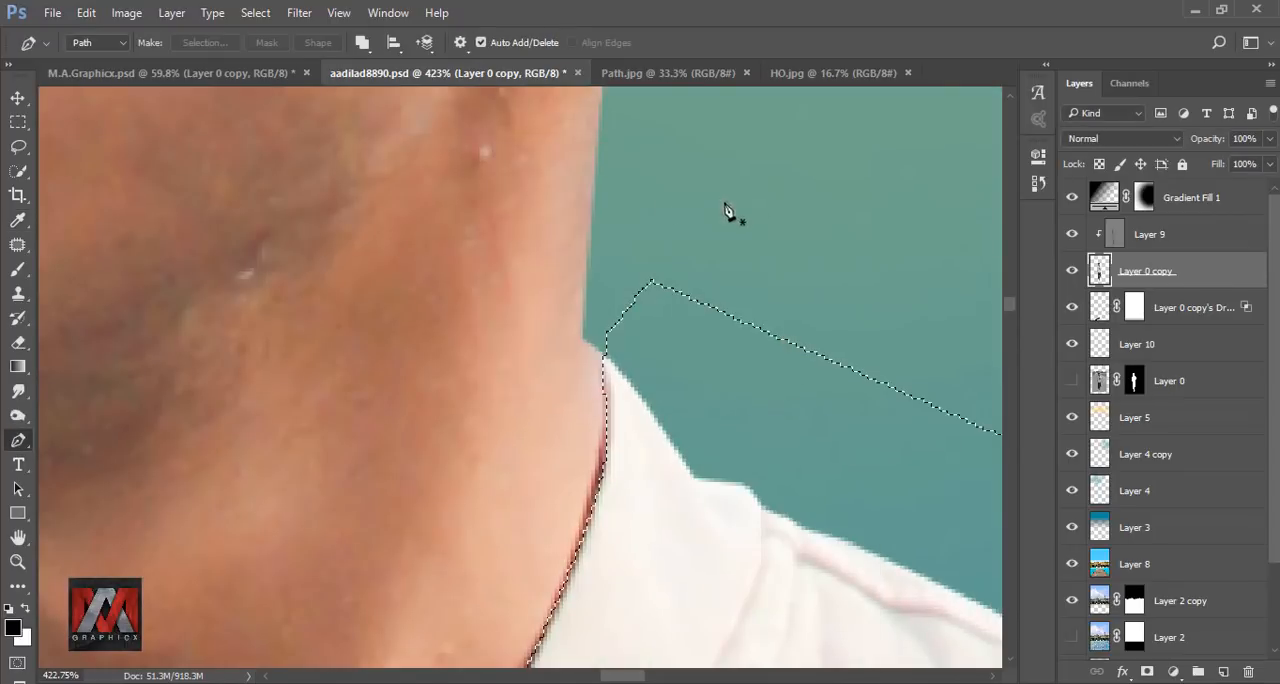
Start another Pen path around the raised forearm, following its lower edge from the shirt cuff towards the hand.
key(ctrl+0)
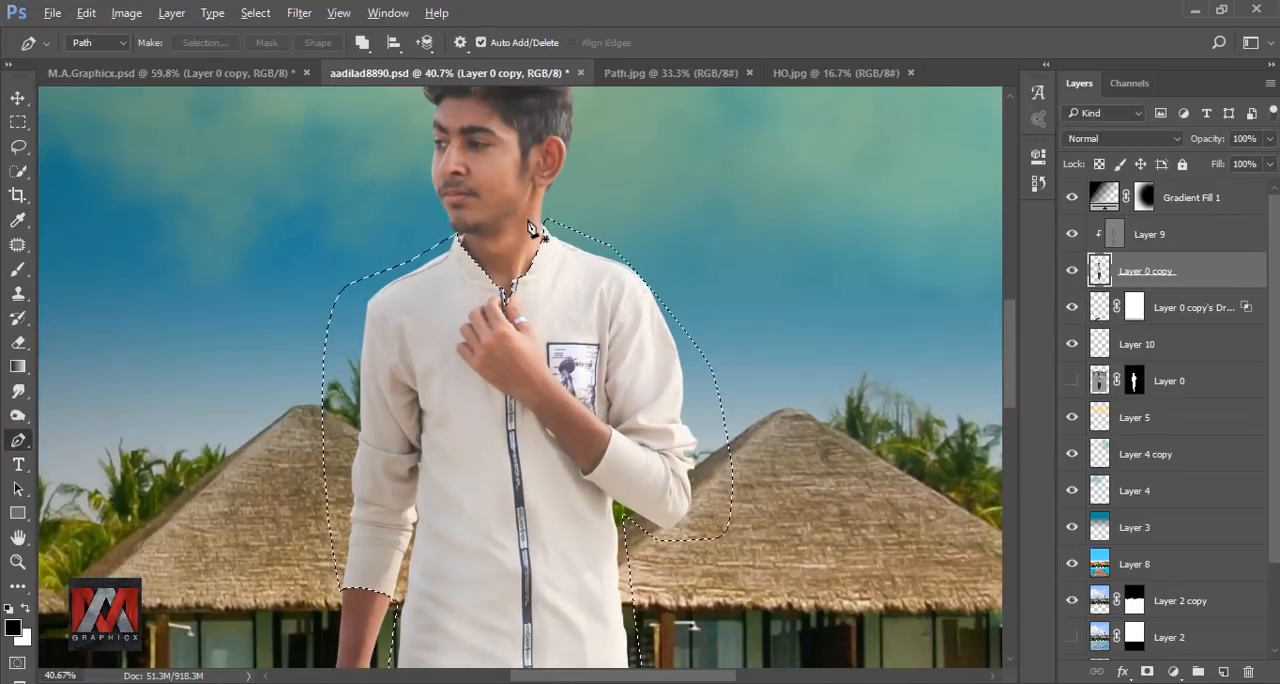
scroll(672, 490, up, 6)
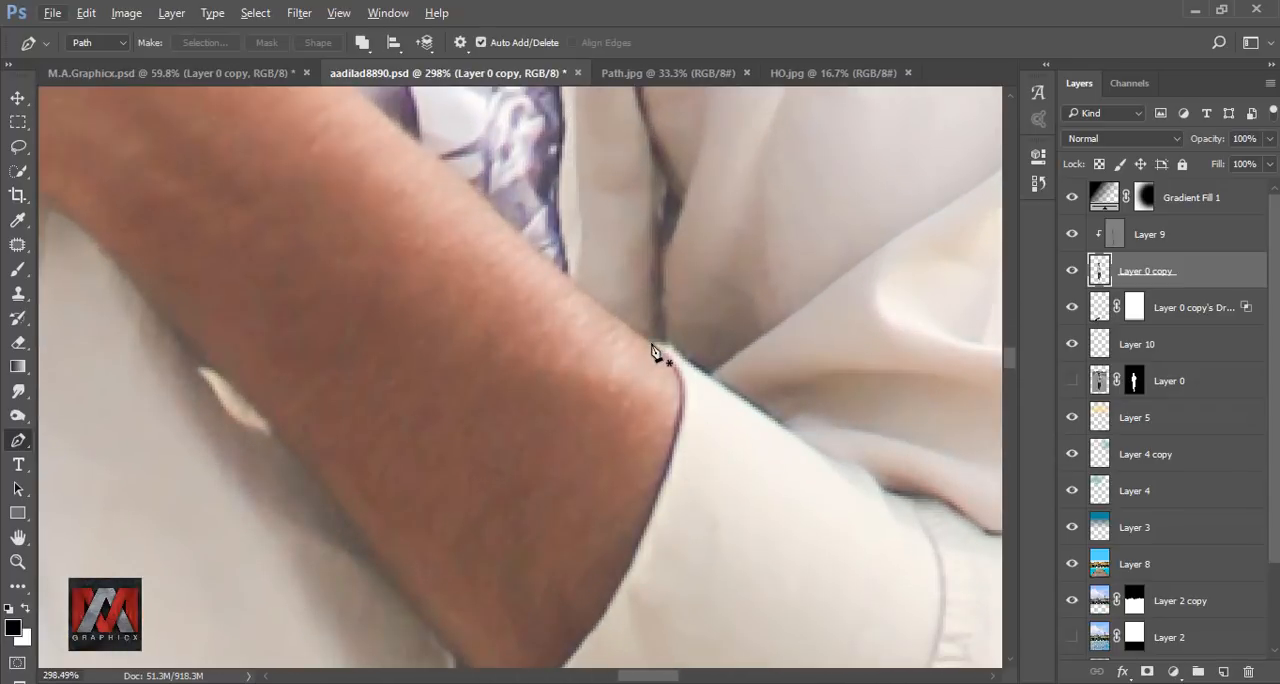
click(652, 344)
drag(676, 429, 661, 491)
drag(623, 600, 678, 435)
click(493, 500)
drag(493, 500, 654, 620)
drag(502, 421, 477, 394)
drag(392, 312, 863, 543)
drag(660, 423, 614, 394)
Continue the hand path around the curled fingers up to the tip of the index finger.
drag(522, 311, 721, 544)
click(653, 479)
drag(576, 390, 570, 348)
drag(638, 301, 649, 469)
drag(677, 353, 654, 491)
drag(744, 362, 529, 470)
drag(566, 414, 625, 402)
click(648, 435)
Undo the last misplaced anchor points and retrace the path between the index finger, zip and thumb tip.
key(ctrl+z)
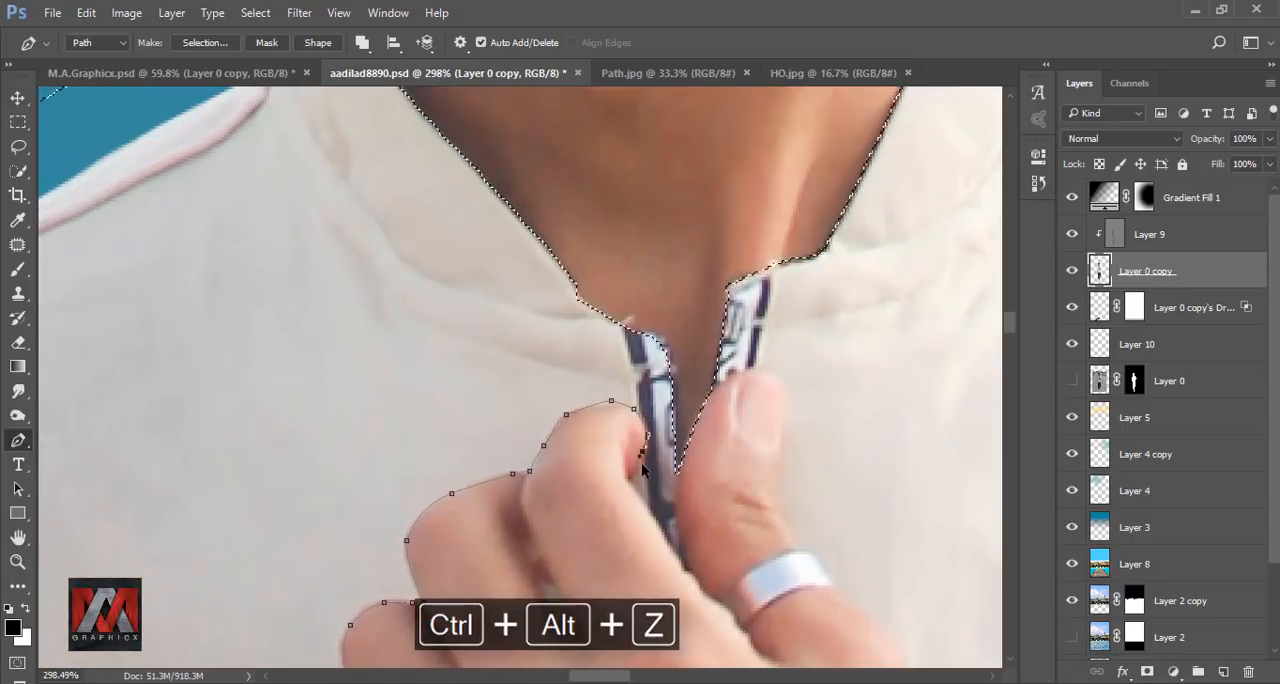
key(ctrl+alt+z)
drag(626, 480, 440, 320)
key(ctrl+z)
click(485, 384)
drag(530, 225, 600, 214)
scroll(584, 215, up, 4)
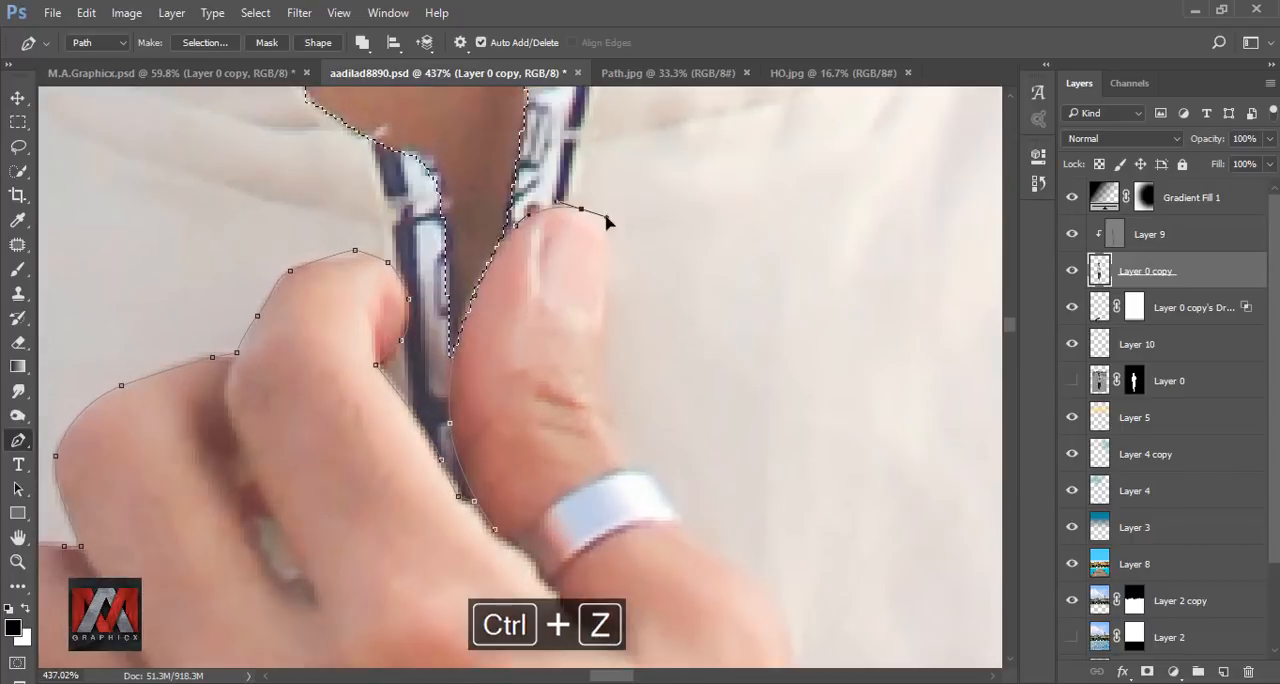
Continue the Pen path down the outer edge of the thumb and along the forearm's upper edge to the shirt cuff.
drag(616, 378, 610, 215)
drag(610, 278, 623, 314)
drag(669, 368, 449, 200)
drag(551, 287, 559, 316)
drag(559, 316, 515, 140)
drag(601, 418, 629, 502)
scroll(632, 508, down, 6)
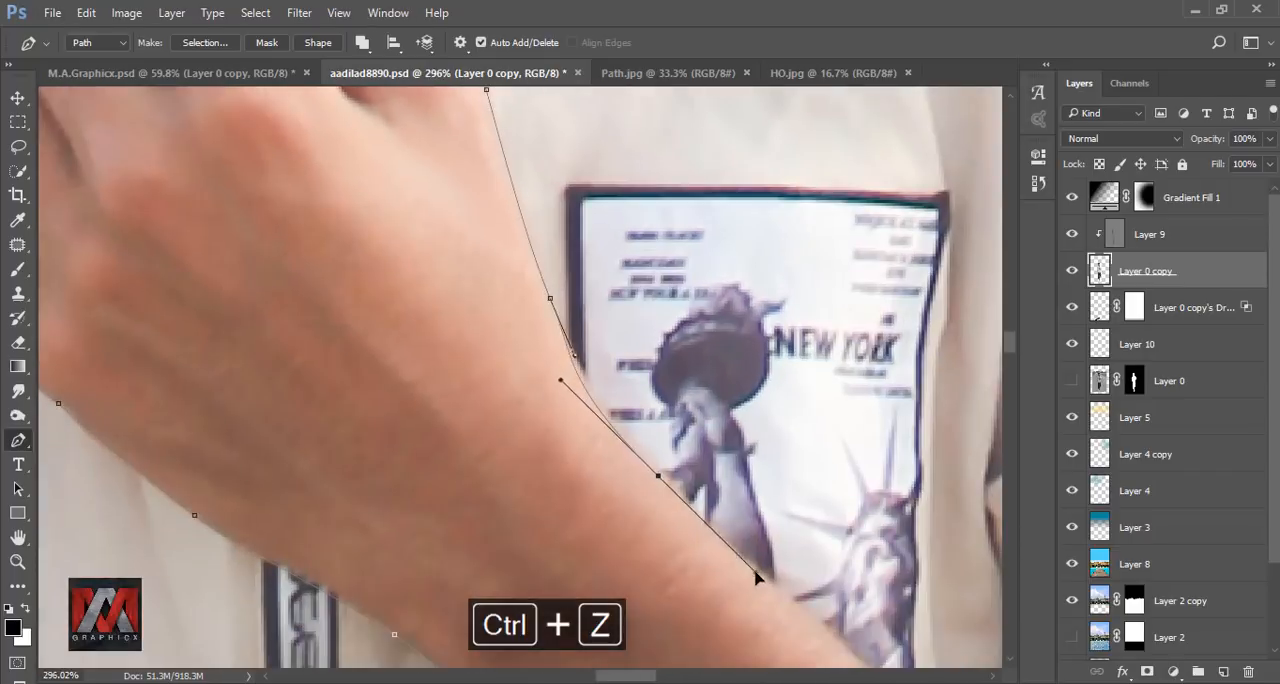
scroll(757, 580, up, 5)
Convert the hand and forearm path into a selection with 0 px feather, excluding the arm from the shirt selection.
right_click(658, 530)
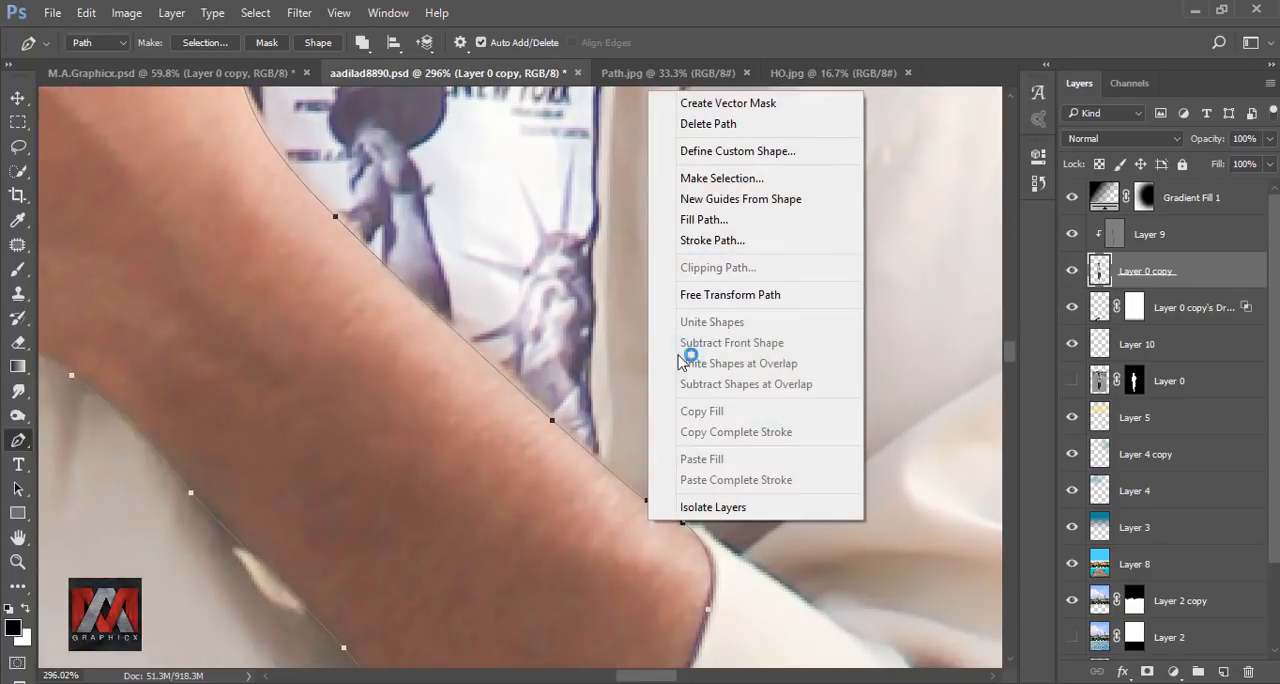
click(722, 179)
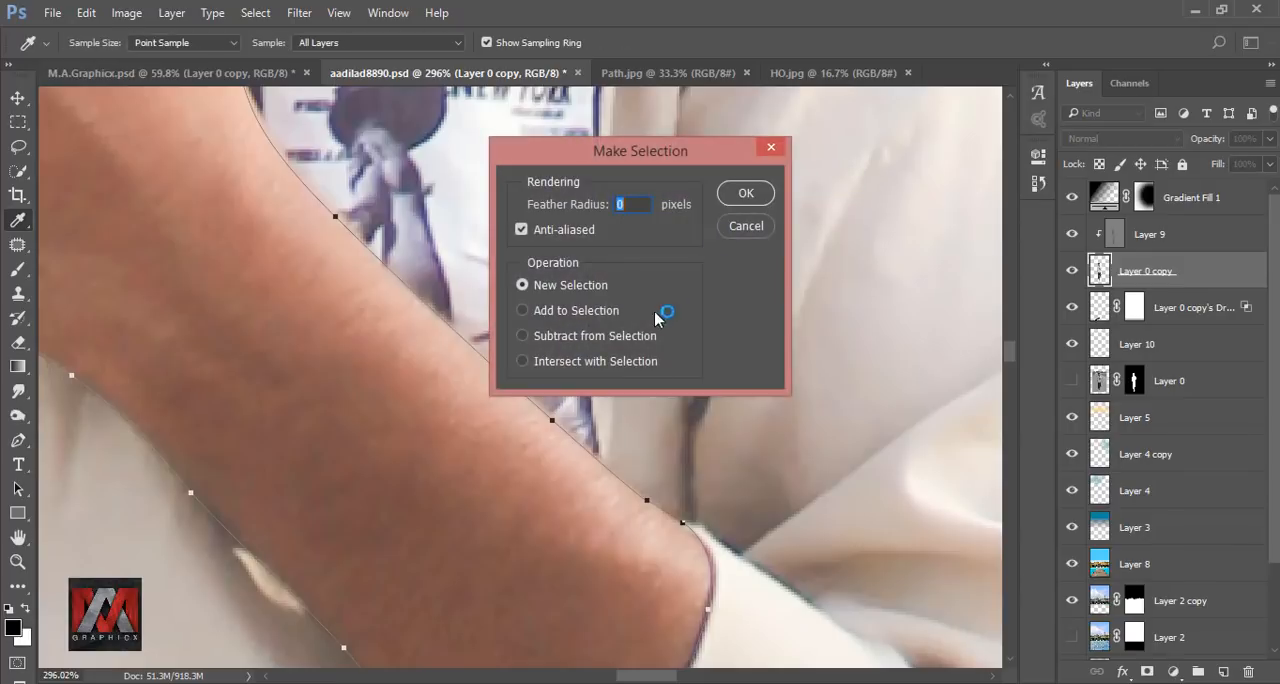
click(742, 194)
scroll(534, 323, down, 8)
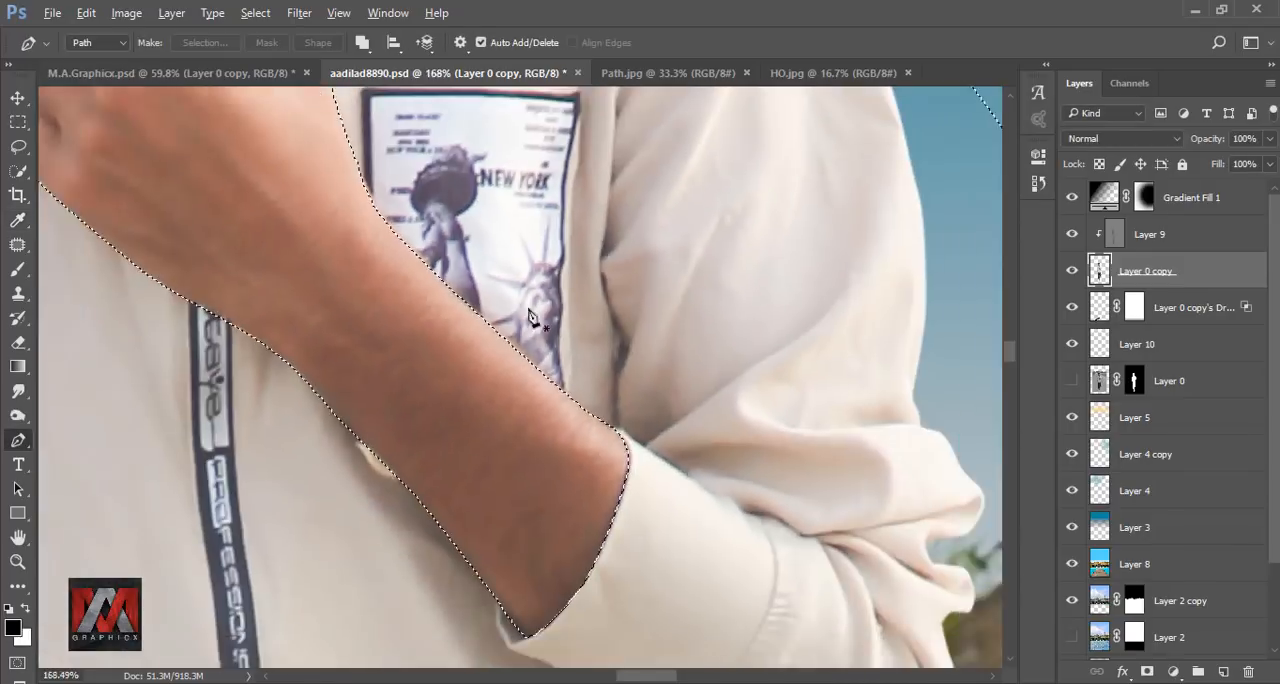
scroll(578, 346, down, 2)
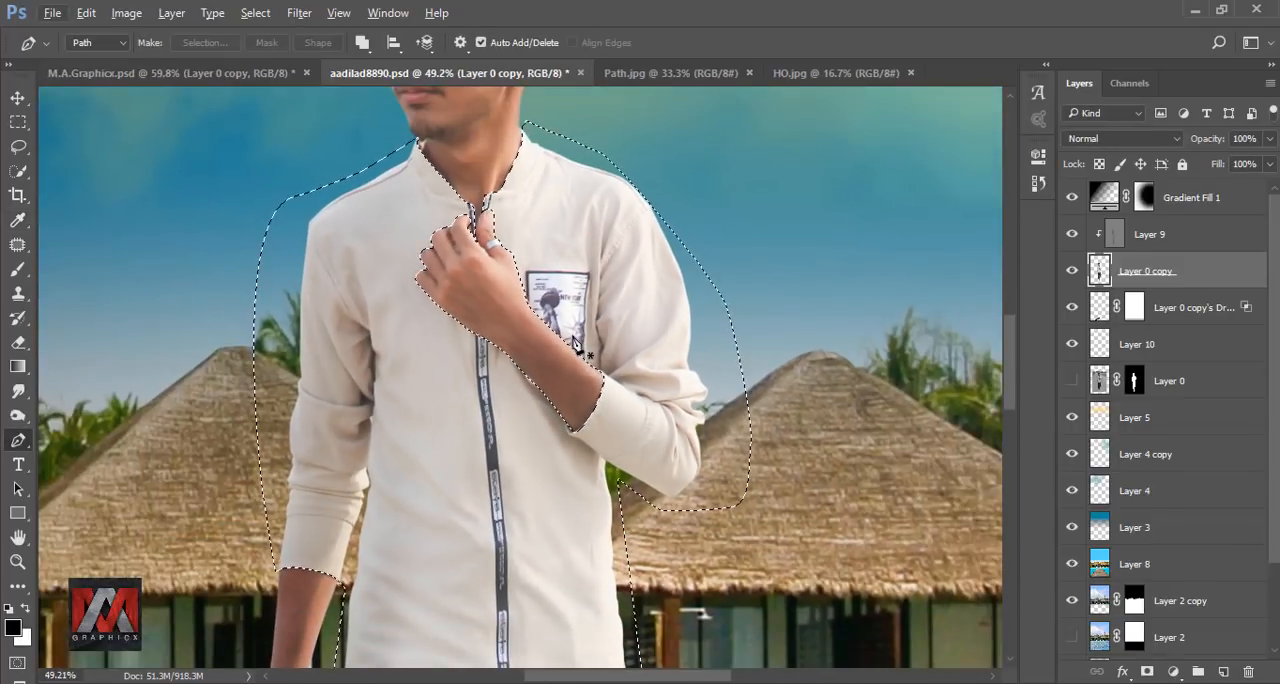
key(ctrl+0)
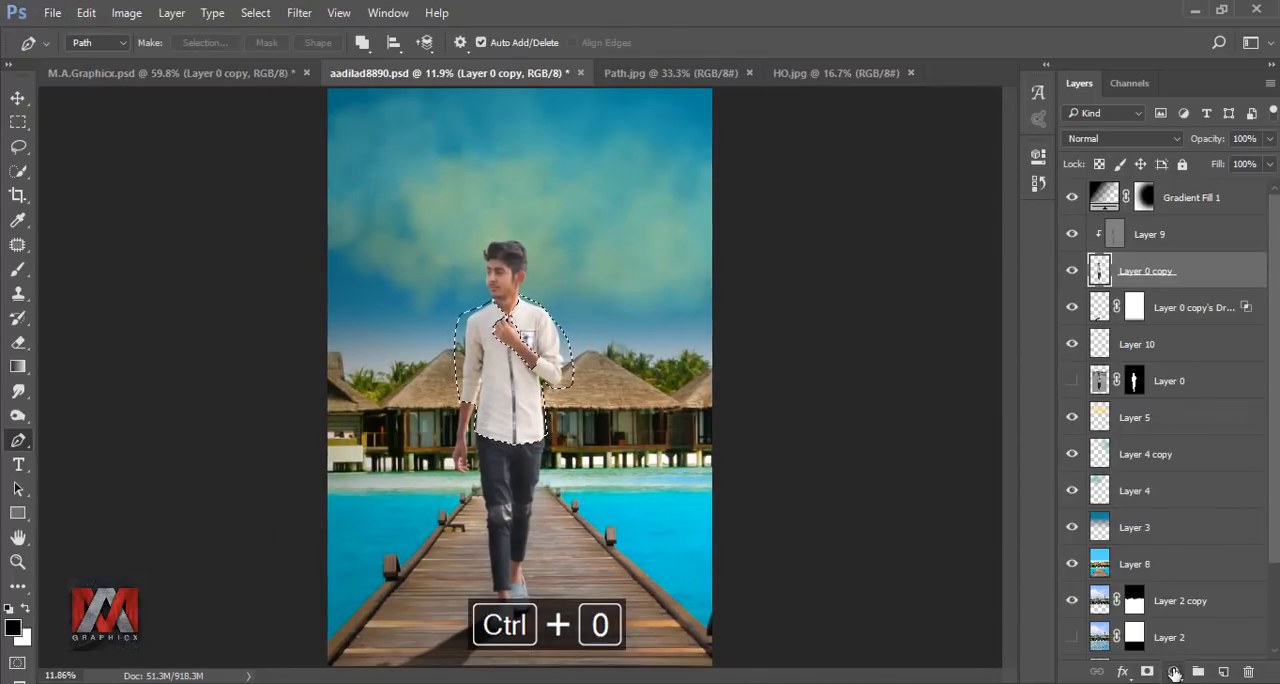
Recolour the selected shirt with a Hue/Saturation adjustment using Colorize, Hue 188, Saturation 78 and Lightness -41, and compare before and after.
click(1174, 672)
click(1150, 440)
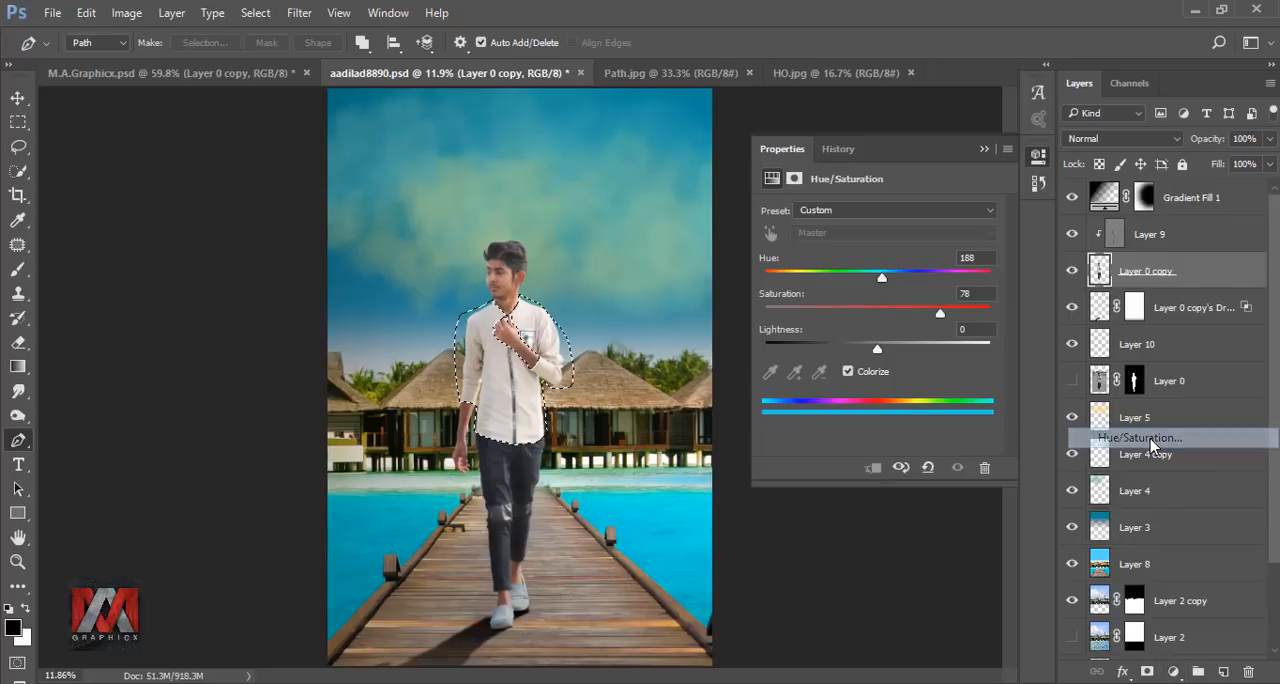
click(864, 375)
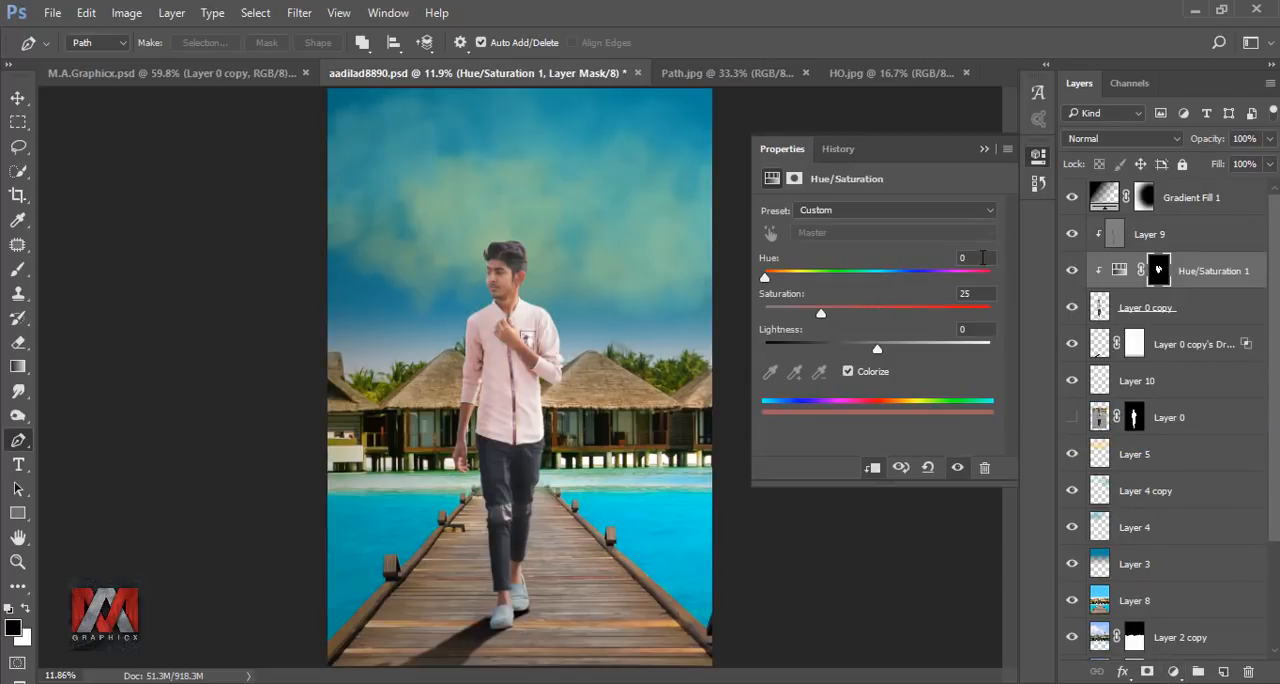
text(188)
text(78)
text(-41)
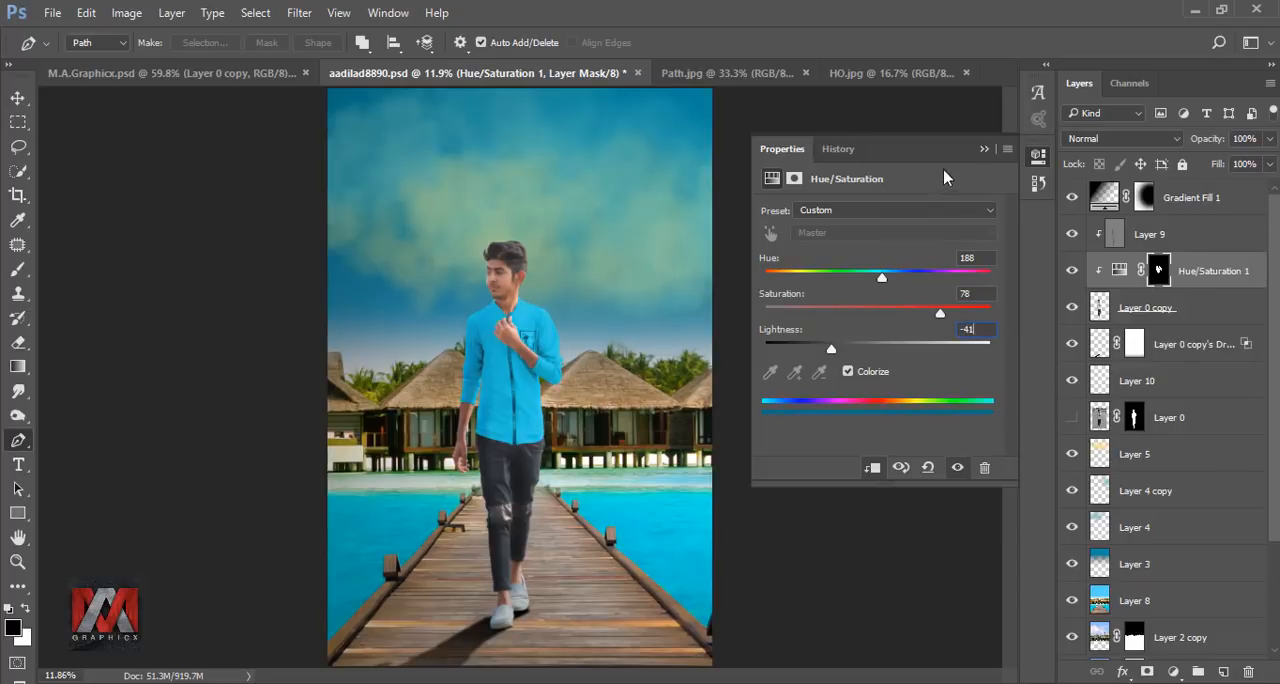
click(983, 149)
click(1071, 272)
click(1071, 272)
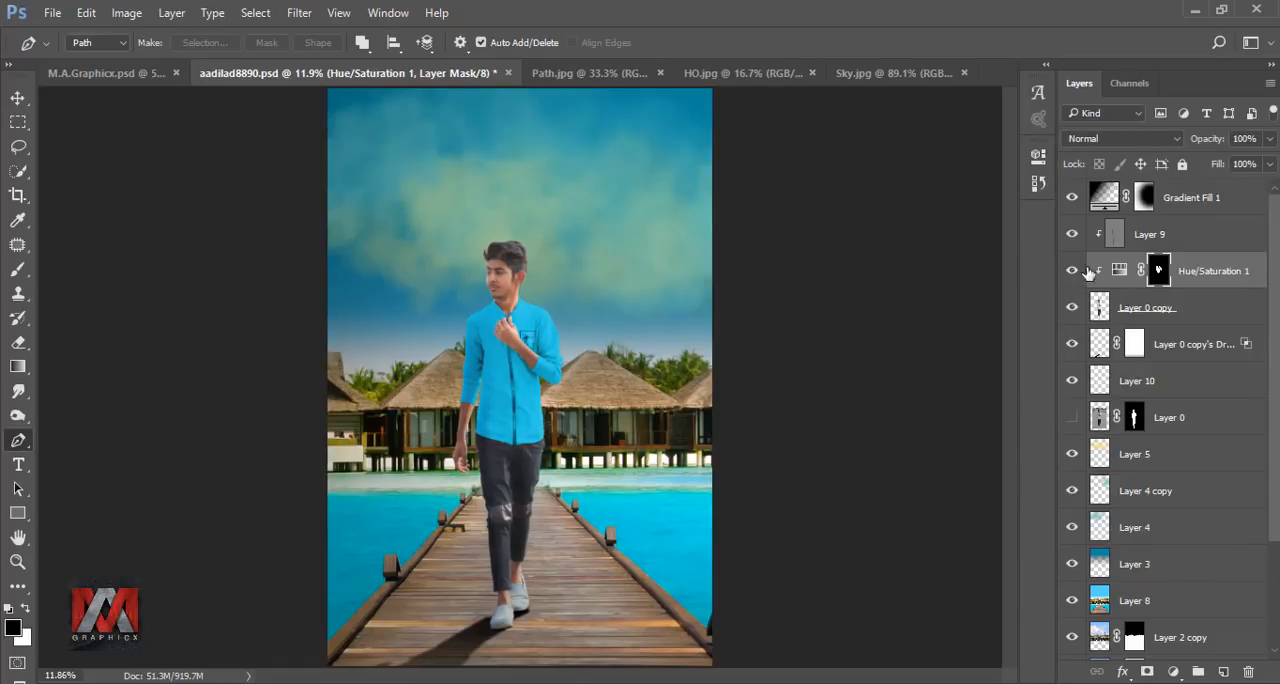
Group the sky colour layers from Layer 5 down to Layer 3 and hide the group.
scroll(1247, 398, down, 4)
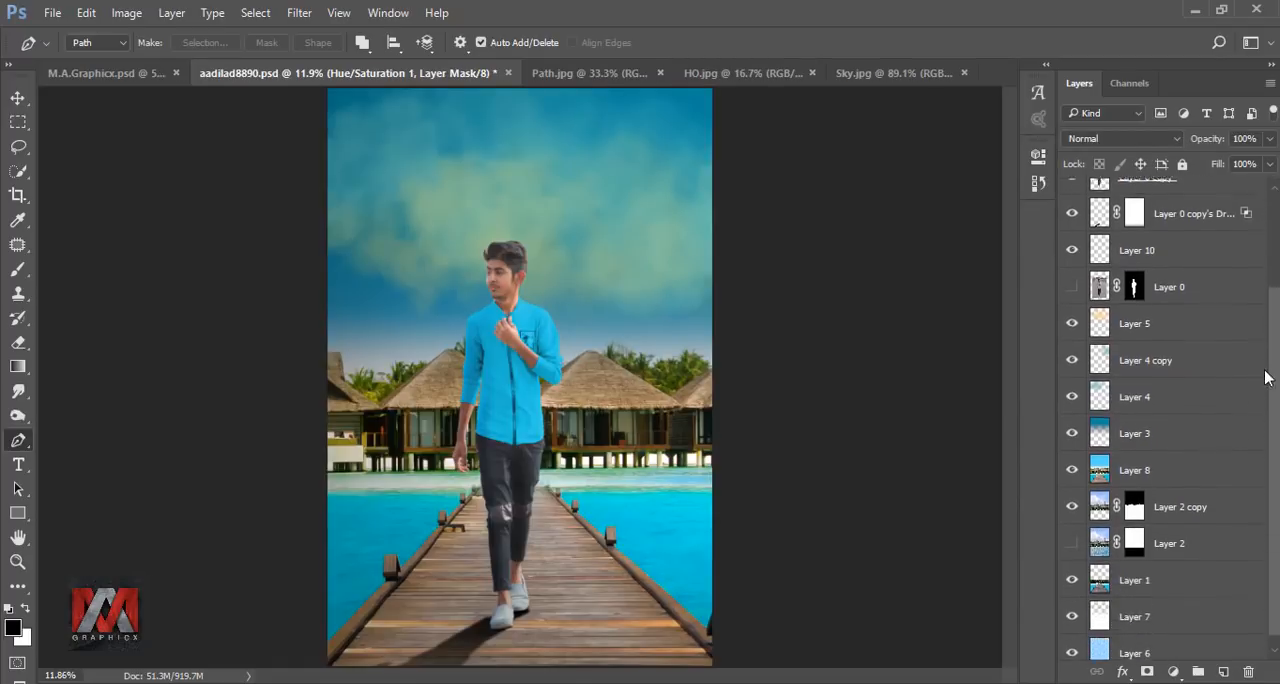
click(1162, 318)
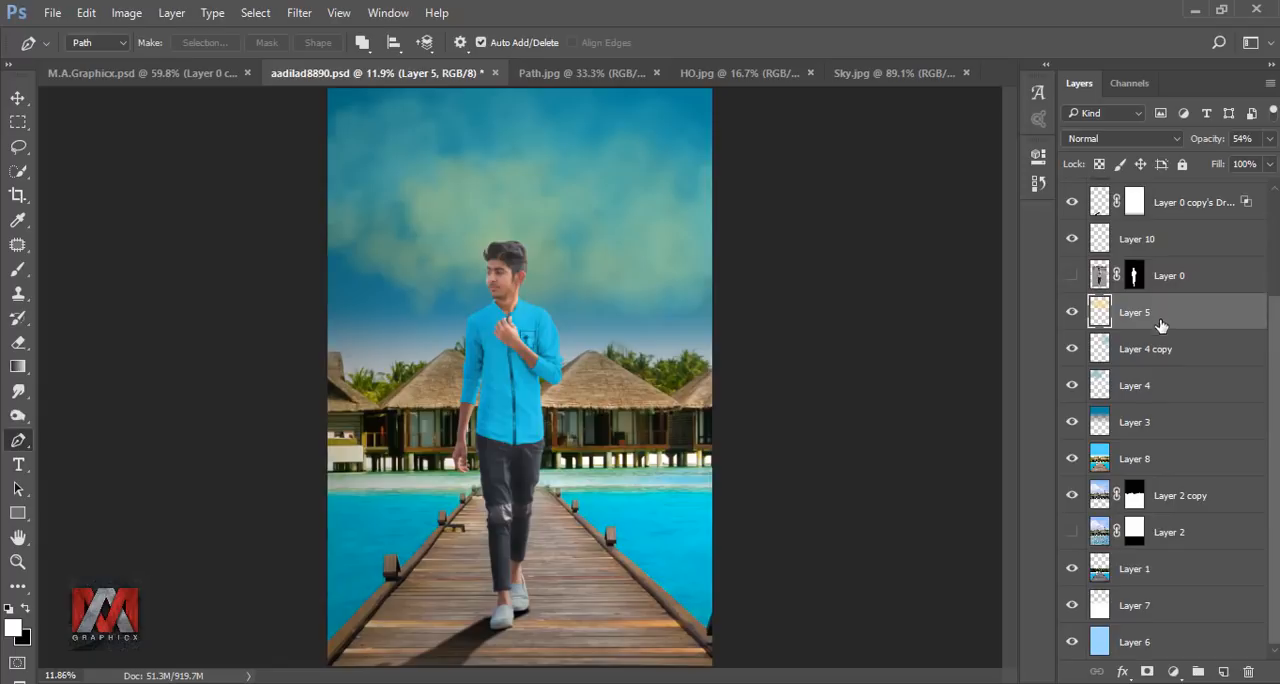
shift+click(1155, 424)
key(ctrl+g)
click(1072, 429)
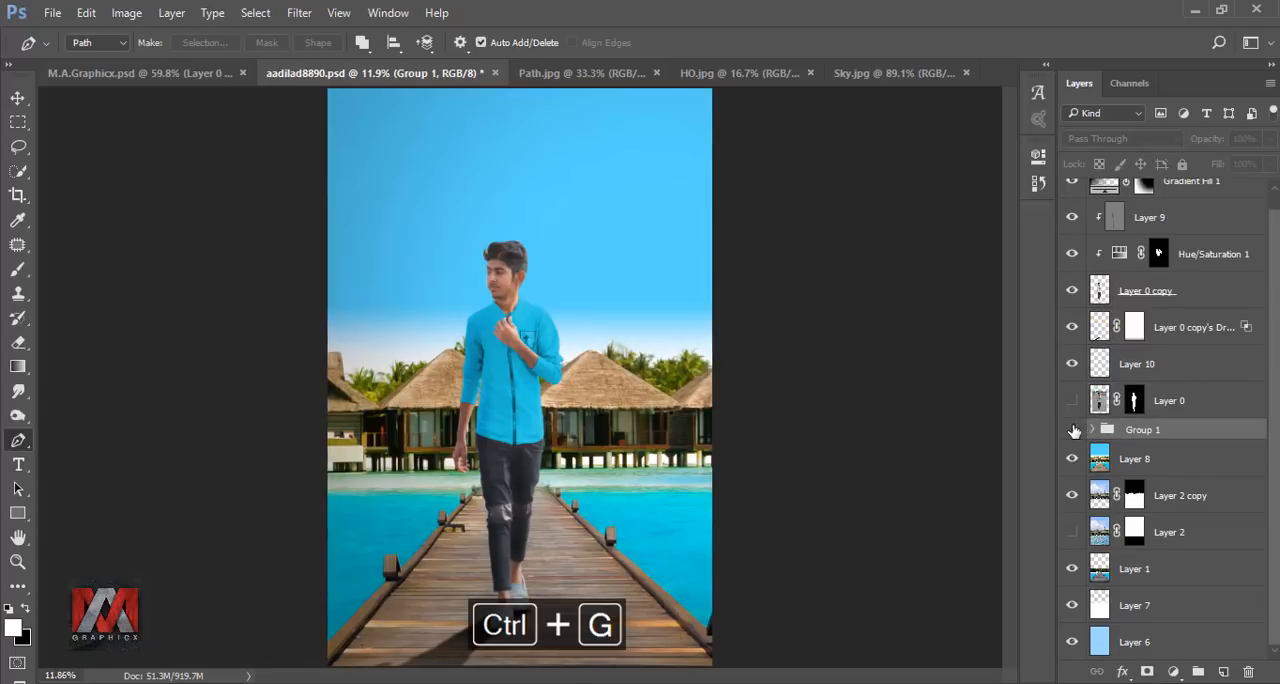
Bring the Sky.jpg image in above Layer 8 and scale it to cover the sky down to the hut roofs.
click(1100, 458)
key(v)
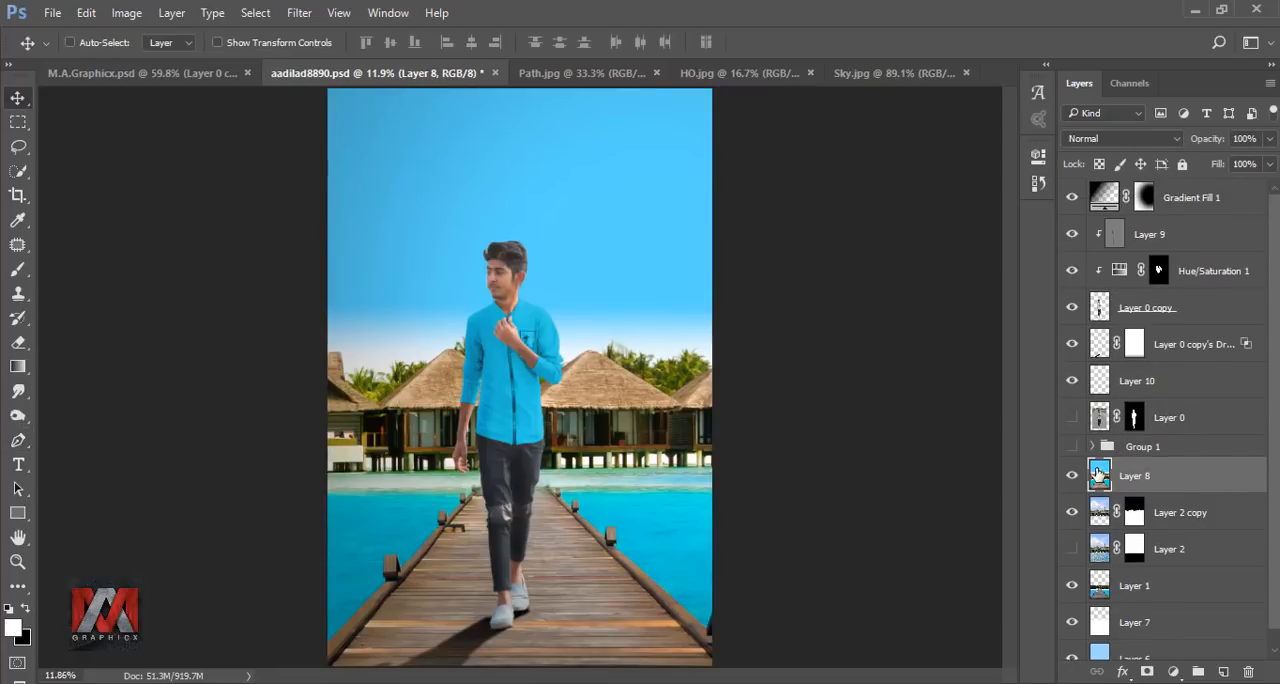
click(880, 74)
drag(700, 320, 890, 552)
key(ctrl+t)
drag(654, 237, 564, 143)
drag(804, 470, 727, 395)
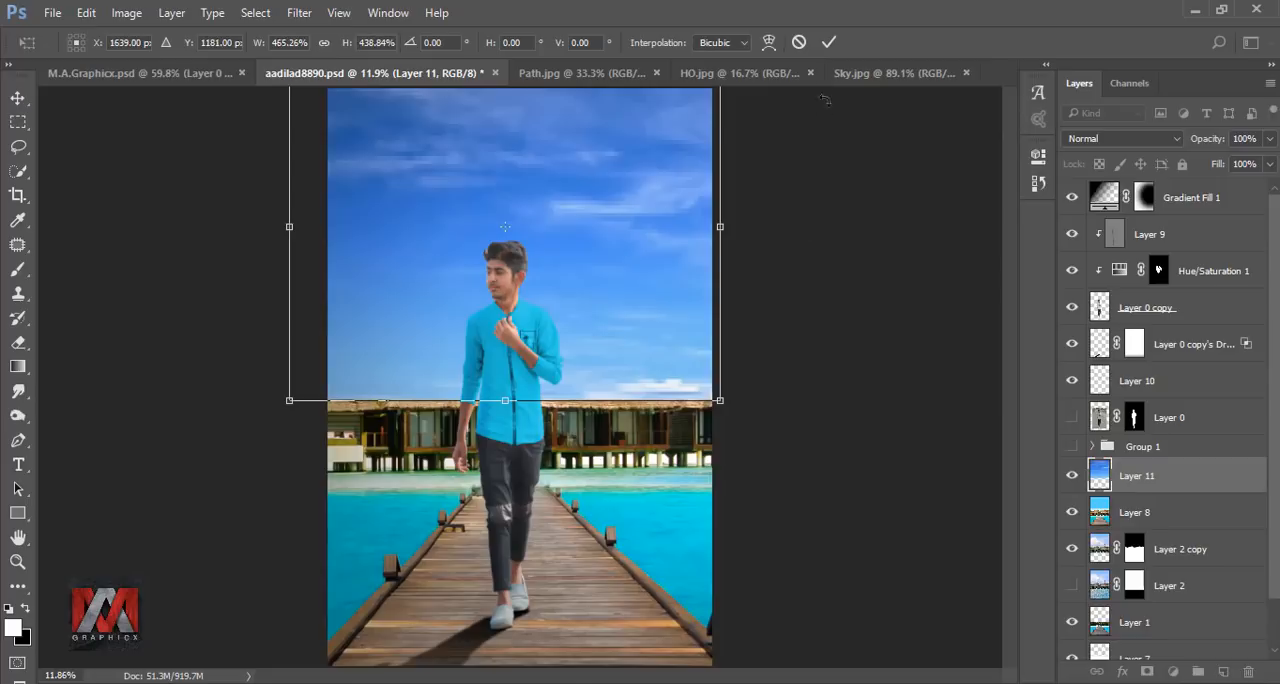
click(829, 43)
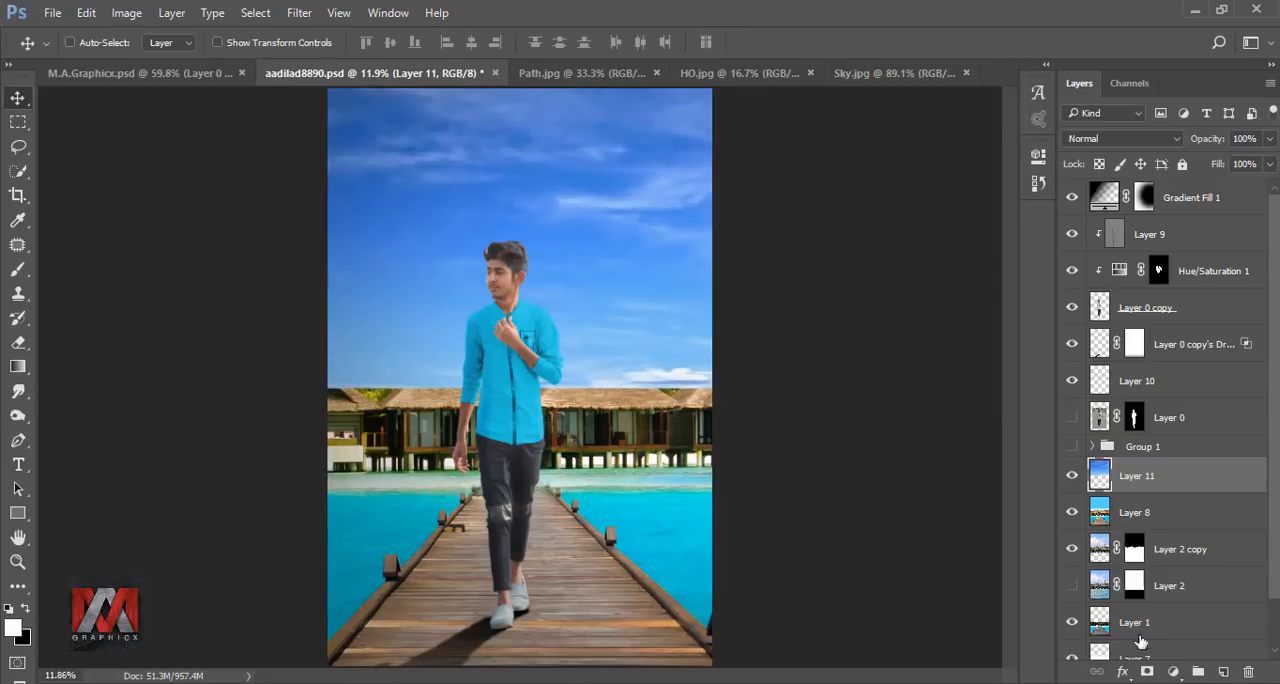
Mask the new sky layer and fade its lower edge into the beach huts with a linear black-to-white gradient.
click(1148, 672)
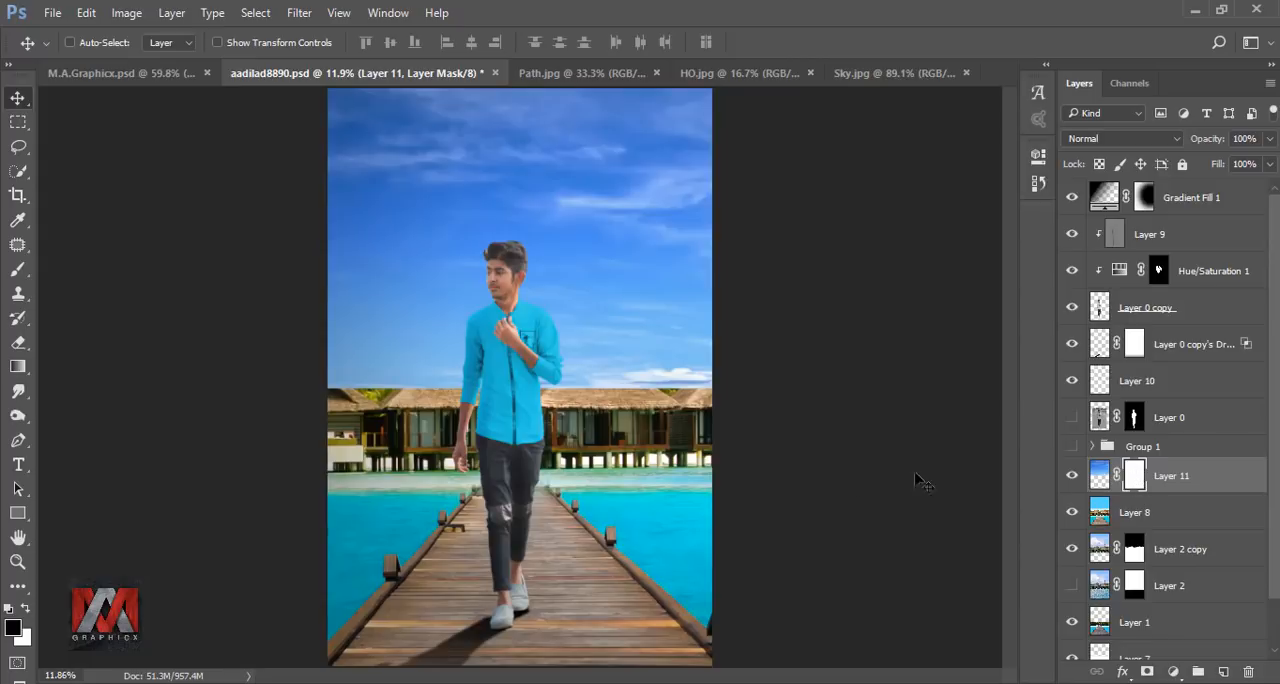
click(18, 366)
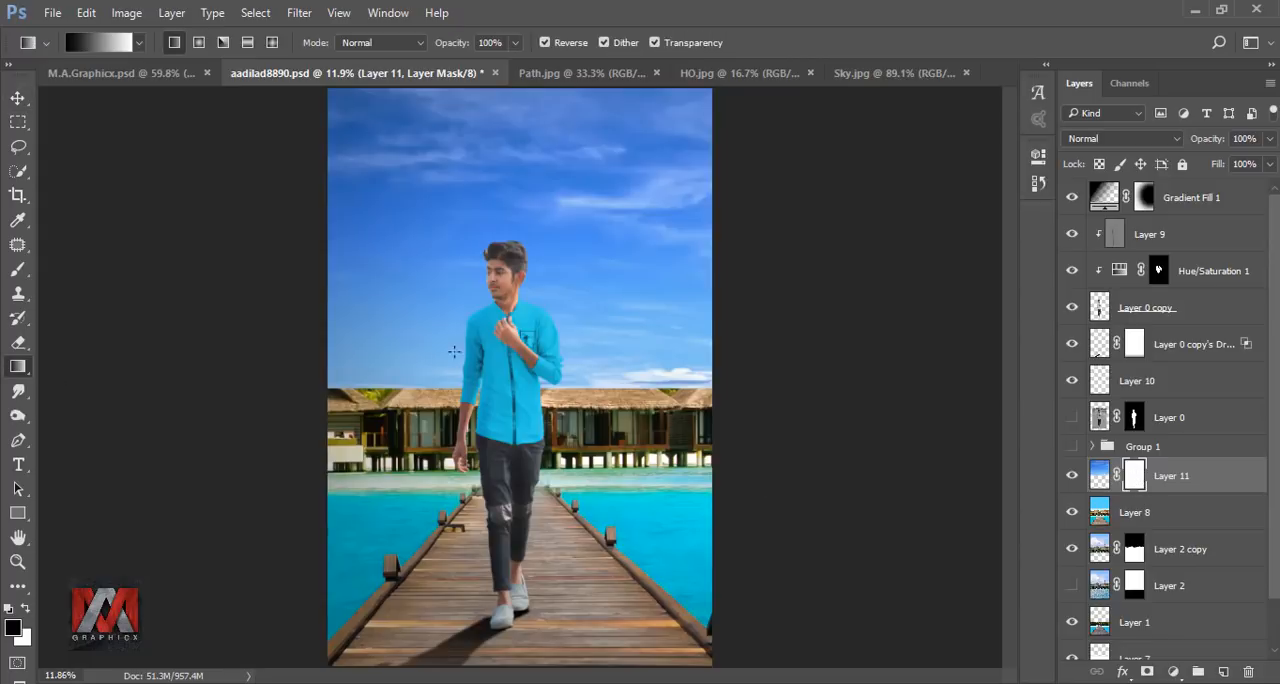
drag(486, 380, 486, 381)
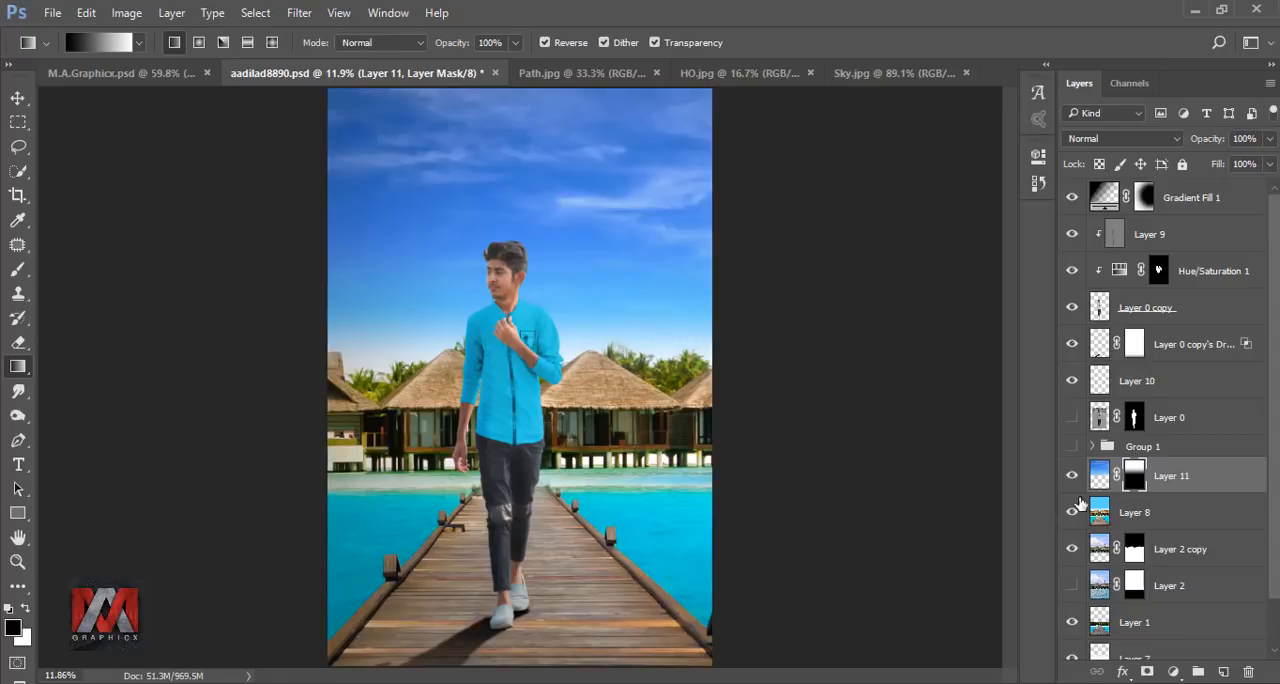
Set the sky image layer's blend mode to Luminosity and compare the composite with and without it.
click(1099, 475)
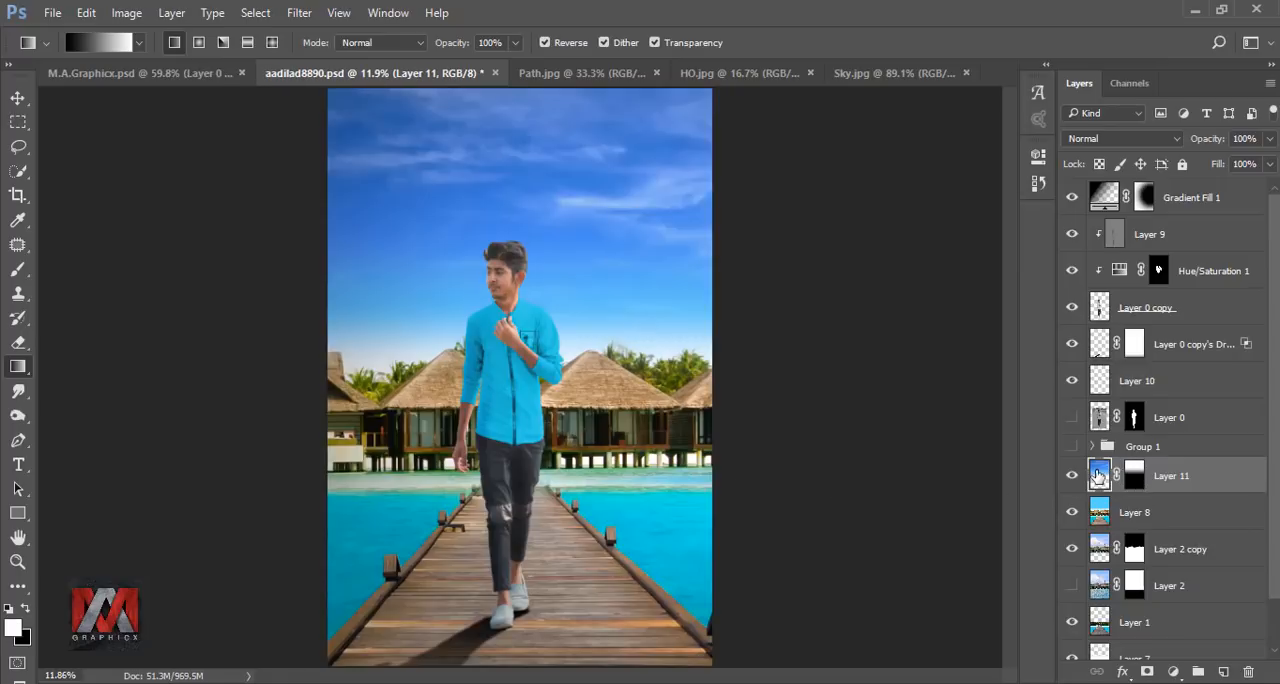
click(1121, 140)
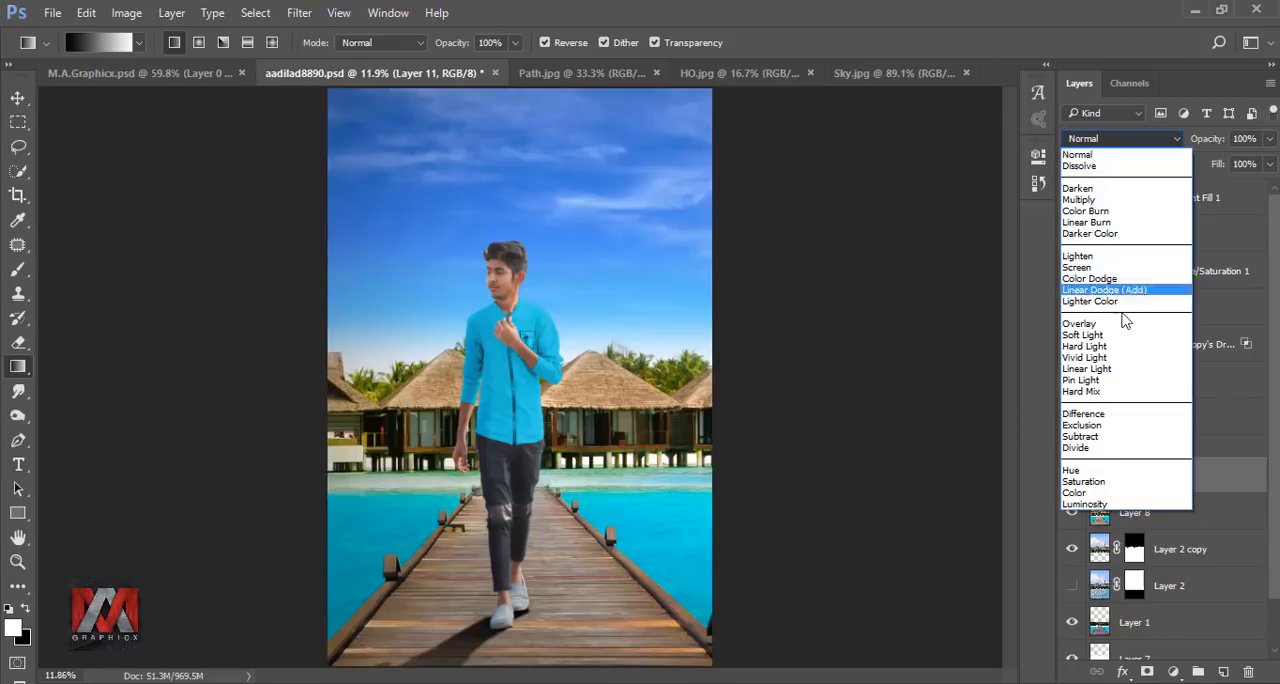
click(1116, 504)
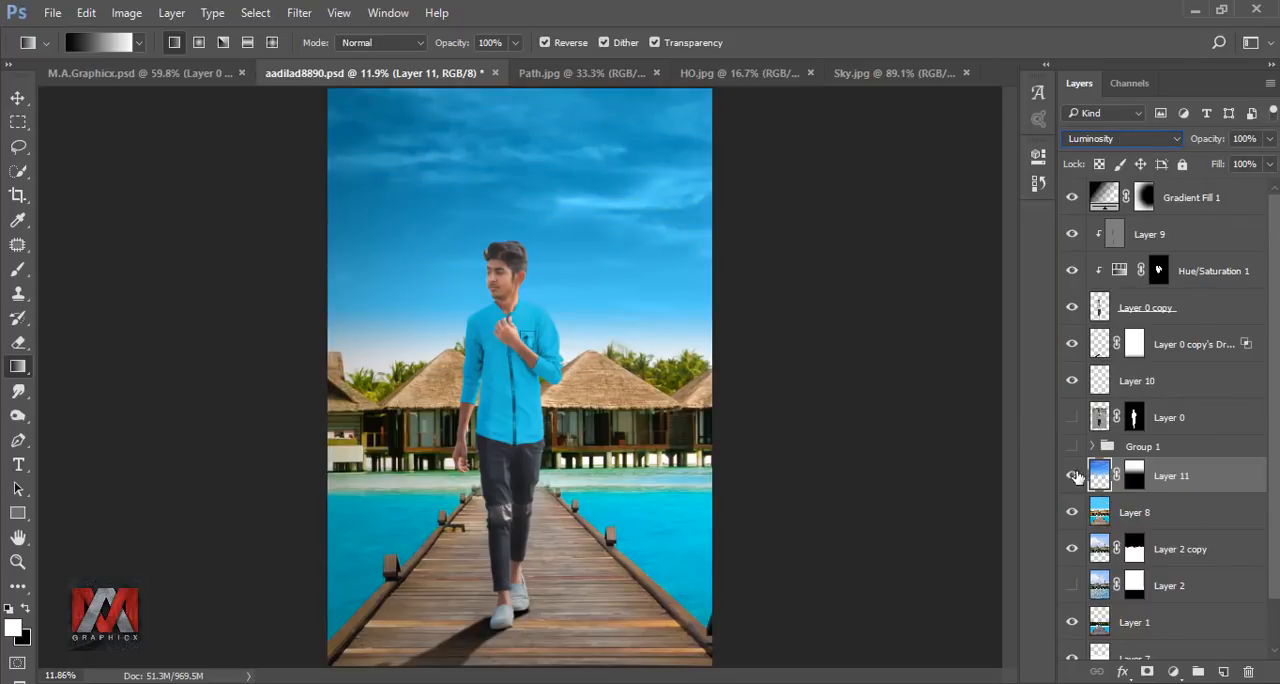
click(1067, 479)
click(1071, 483)
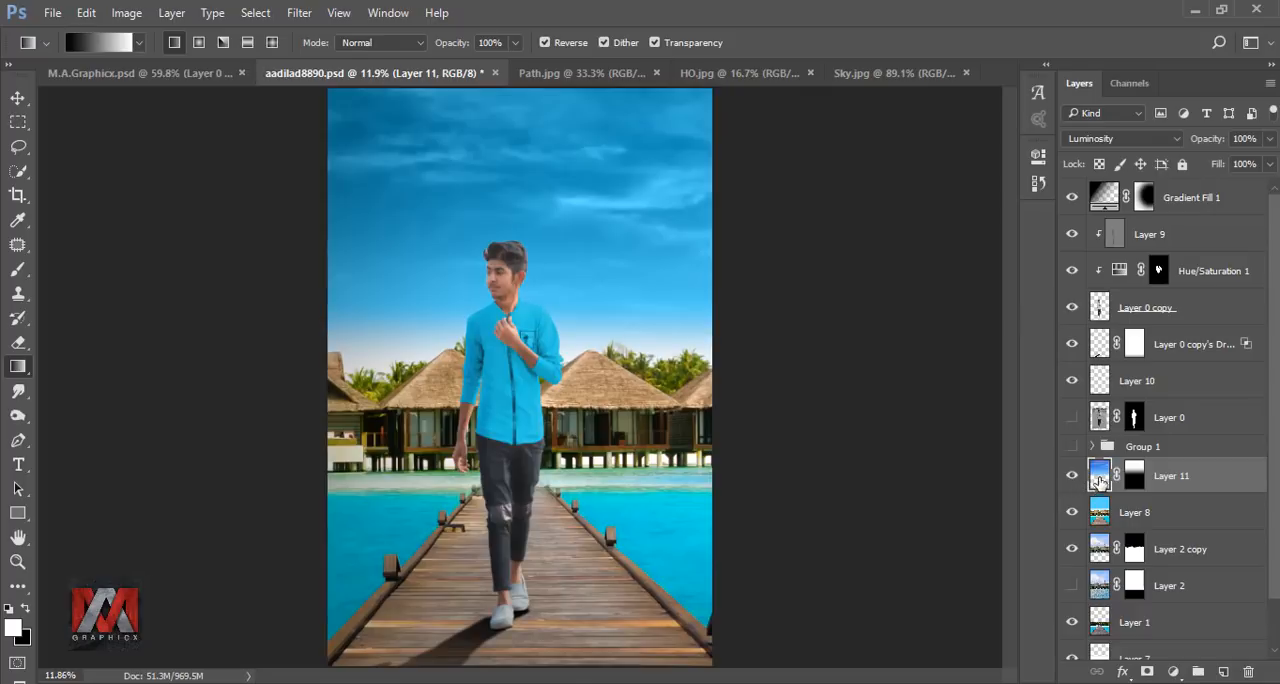
Apply a Gaussian Blur with a 15.3 pixel radius to the sky image and compare the layer on and off.
click(309, 20)
mouse_move(351, 222)
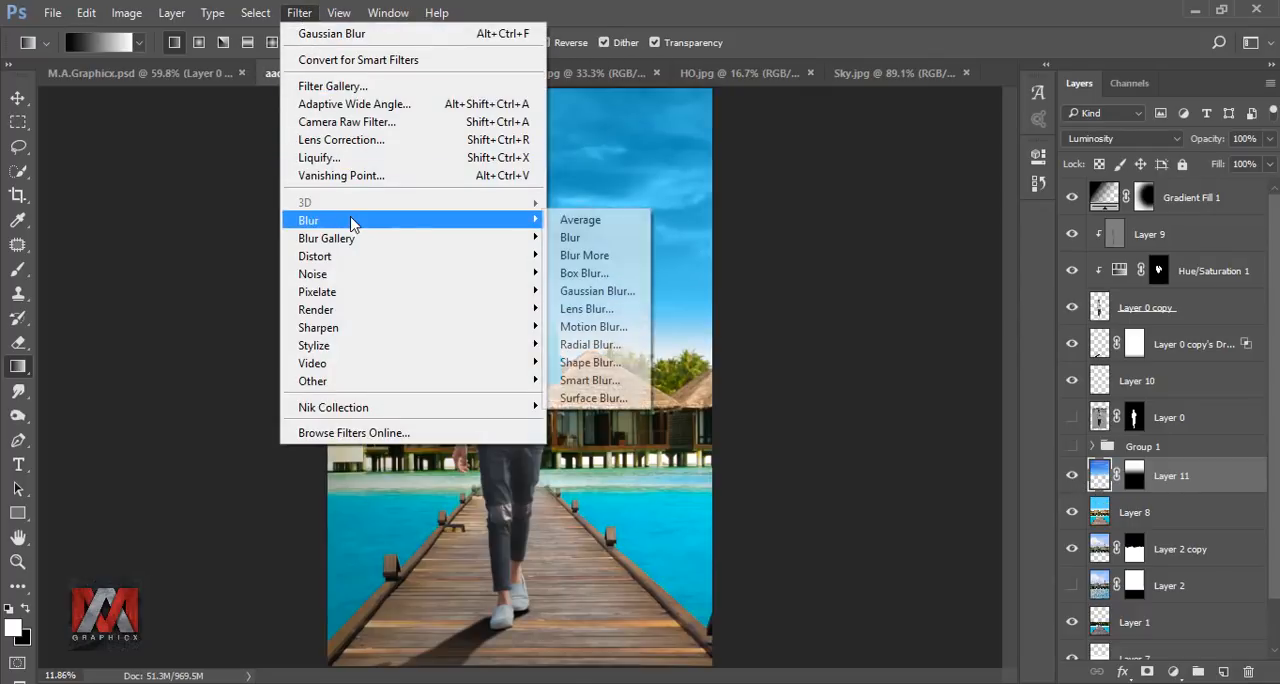
click(610, 291)
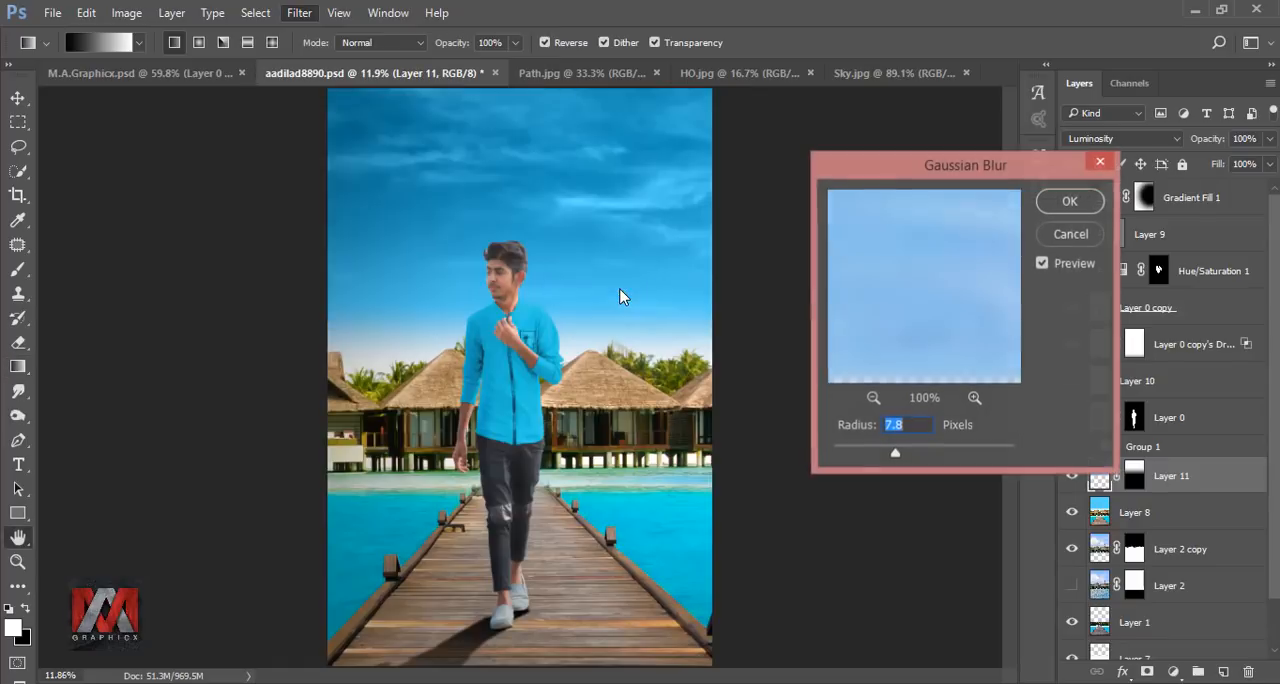
drag(907, 455, 910, 457)
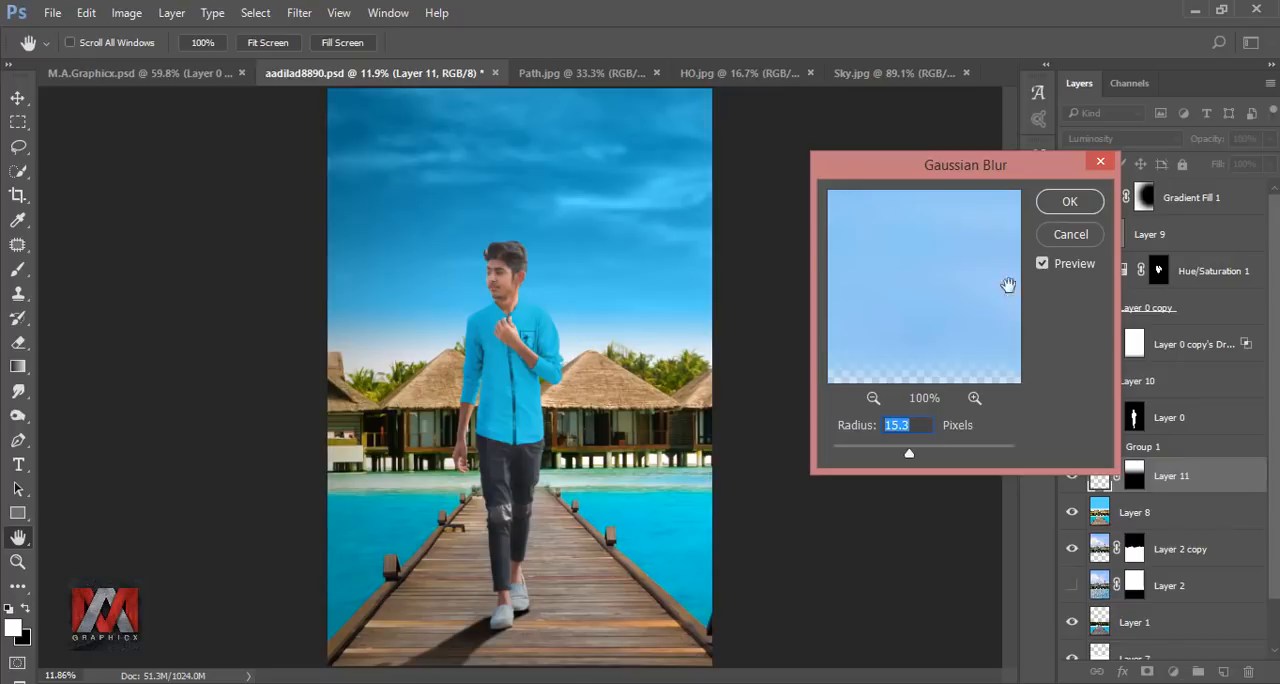
click(1068, 203)
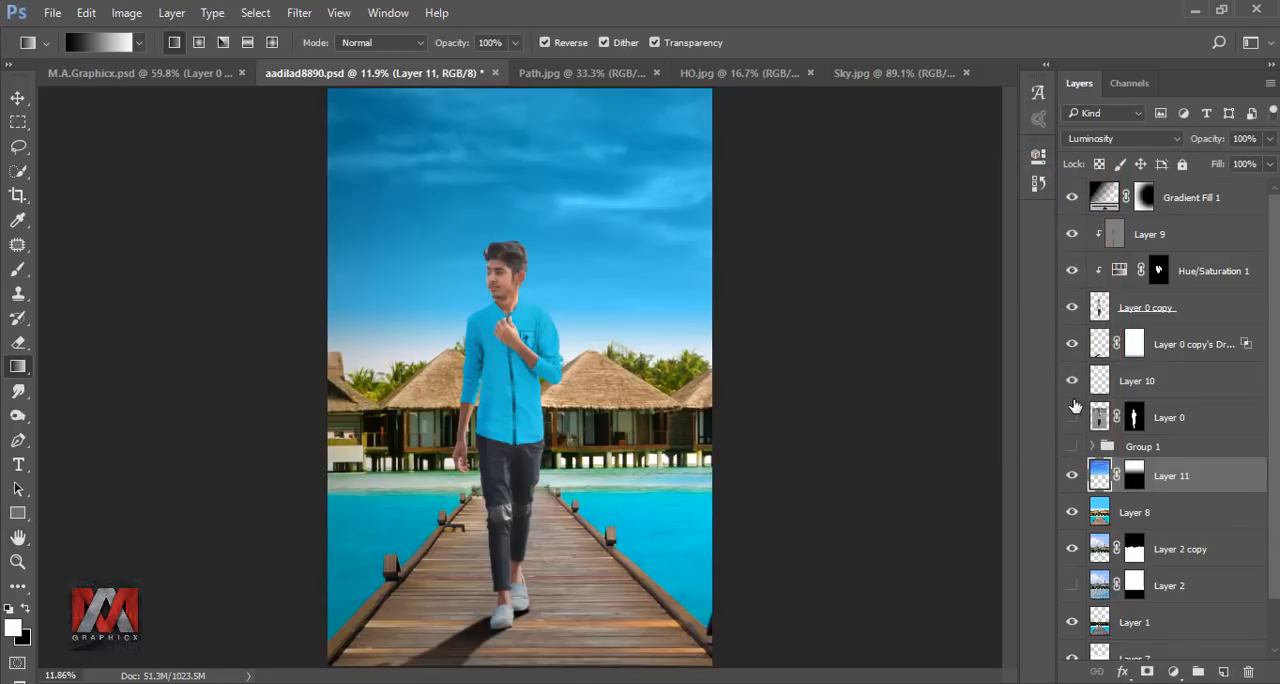
click(1071, 476)
click(1071, 476)
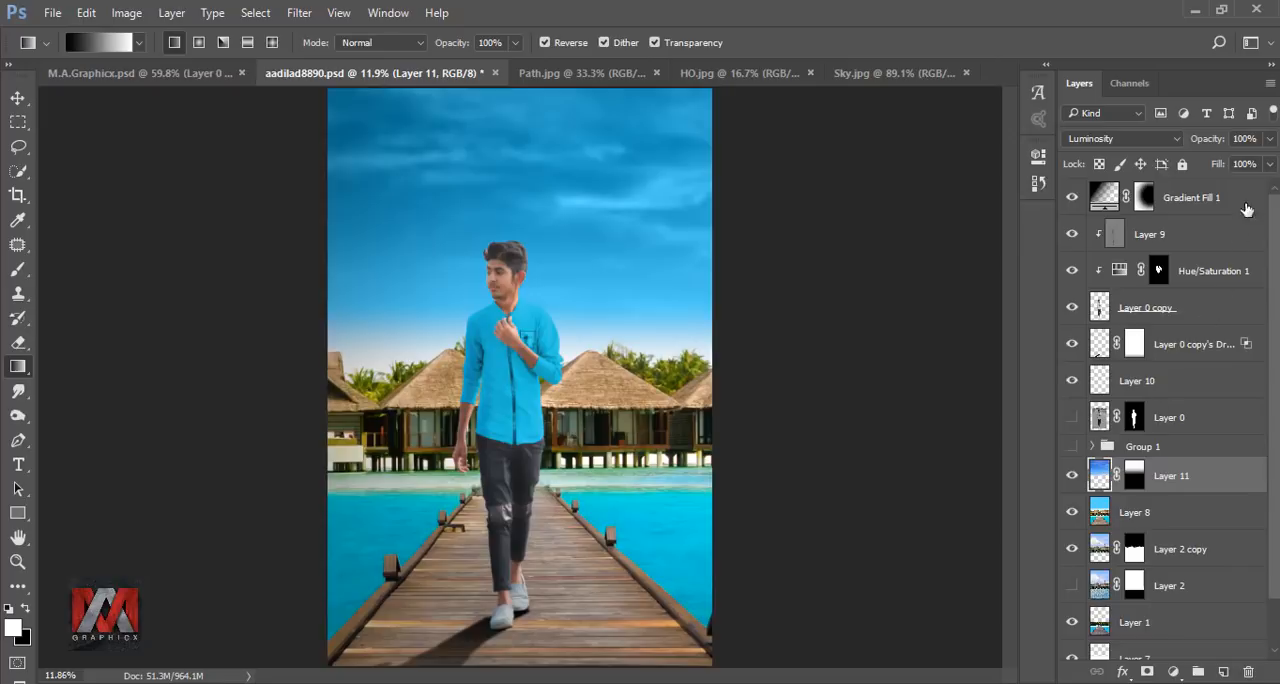
Lower the sky image layer's opacity to 51% and compare the layer on and off.
click(1270, 139)
drag(1234, 170, 1228, 170)
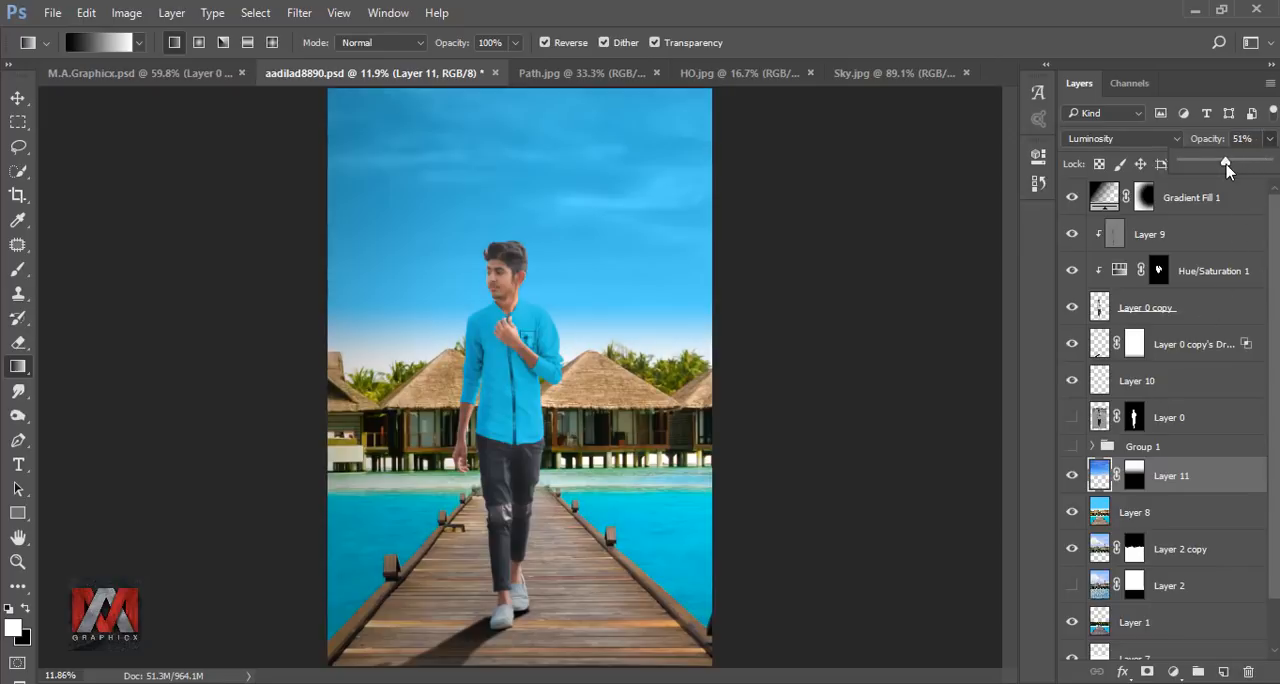
click(1071, 477)
click(1071, 477)
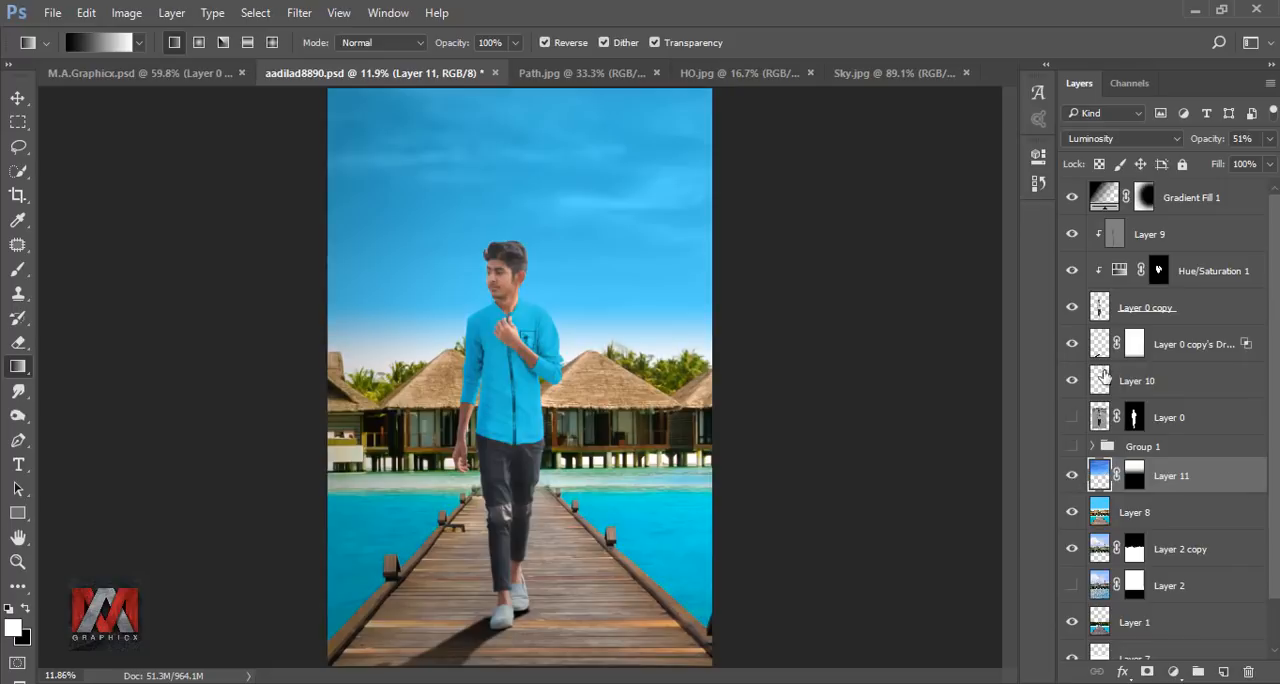
Duplicate the cut-out man layer Layer 0 copy, hide the original, and load the duplicate's outline as a selection.
click(1098, 309)
key(ctrl+j)
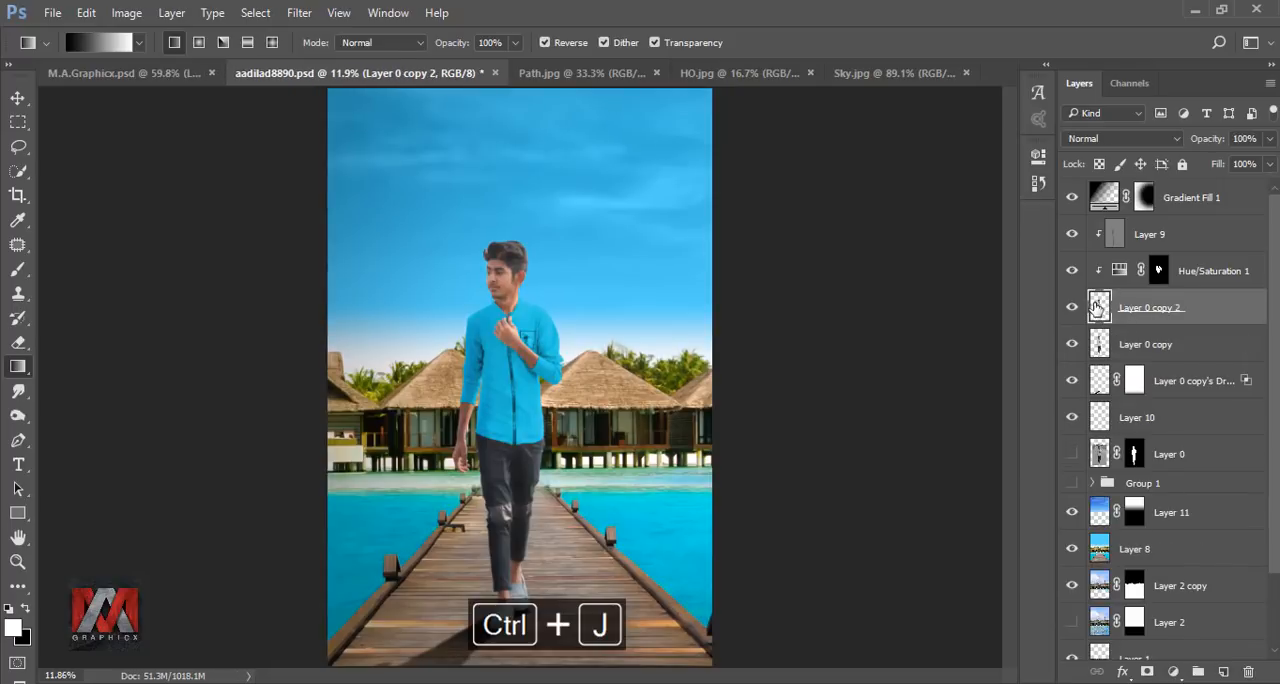
ctrl+click(1100, 308)
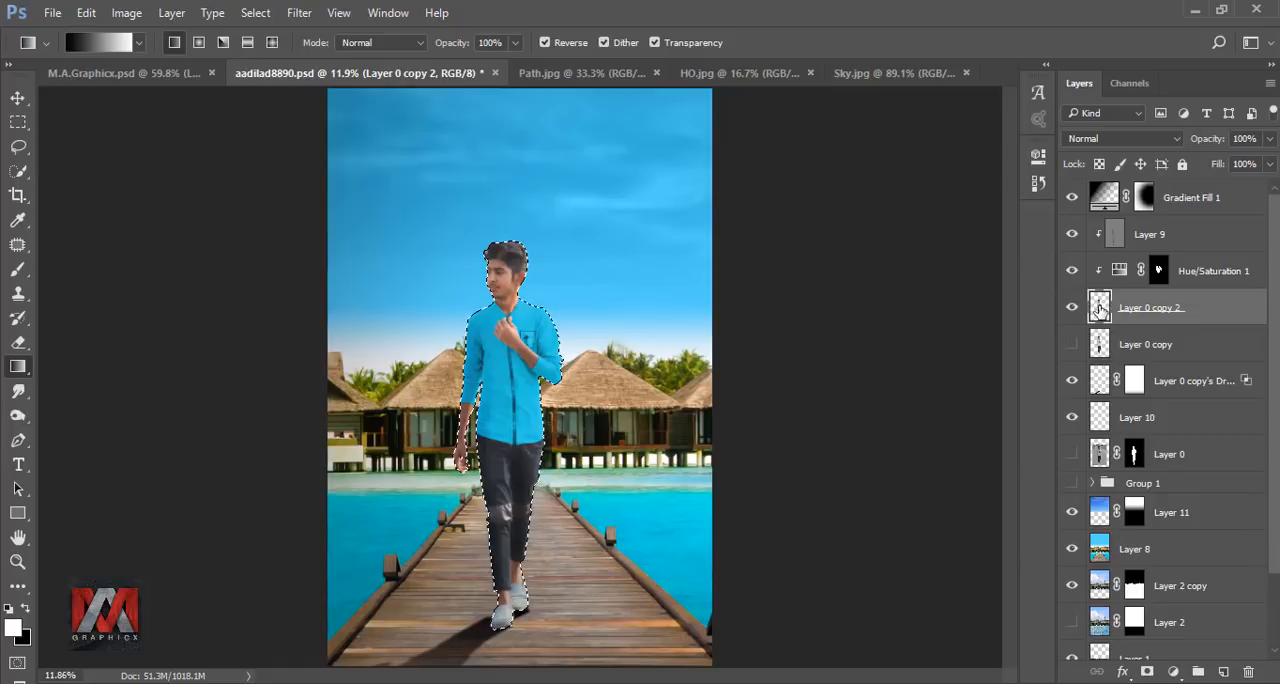
Undo the test smudge on the man's face and set the Smudge tool's strength to 37%.
click(16, 392)
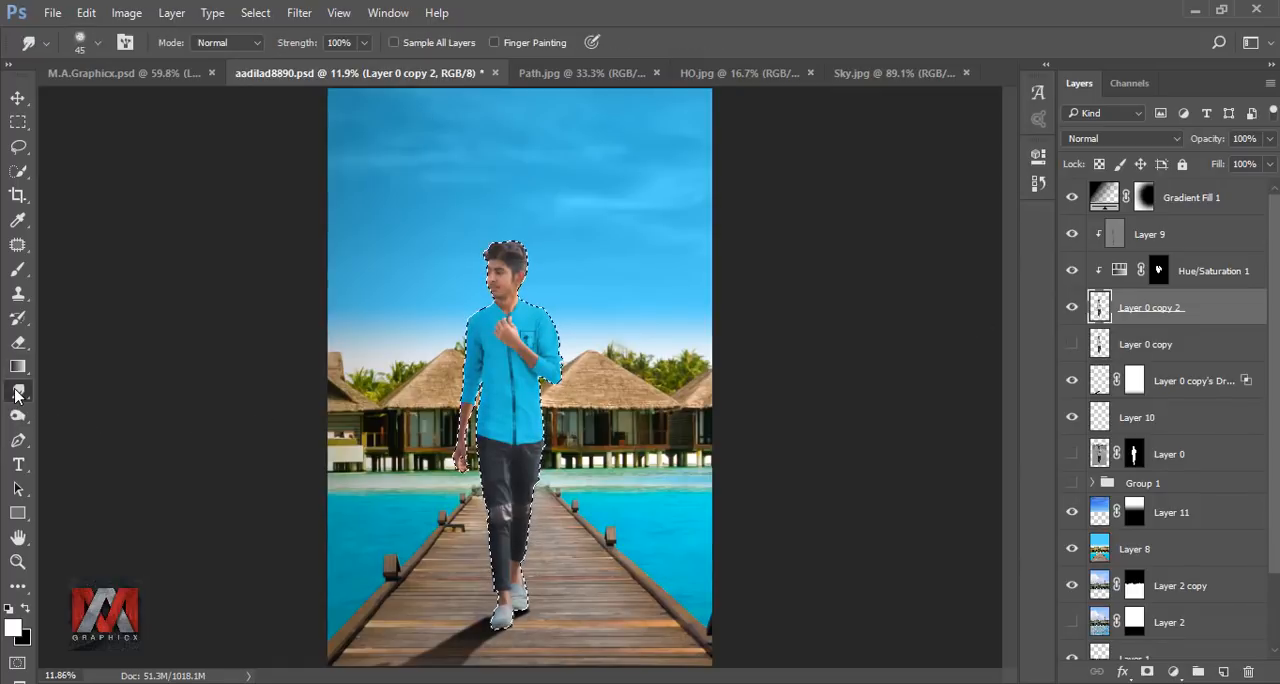
scroll(500, 258, up, 10)
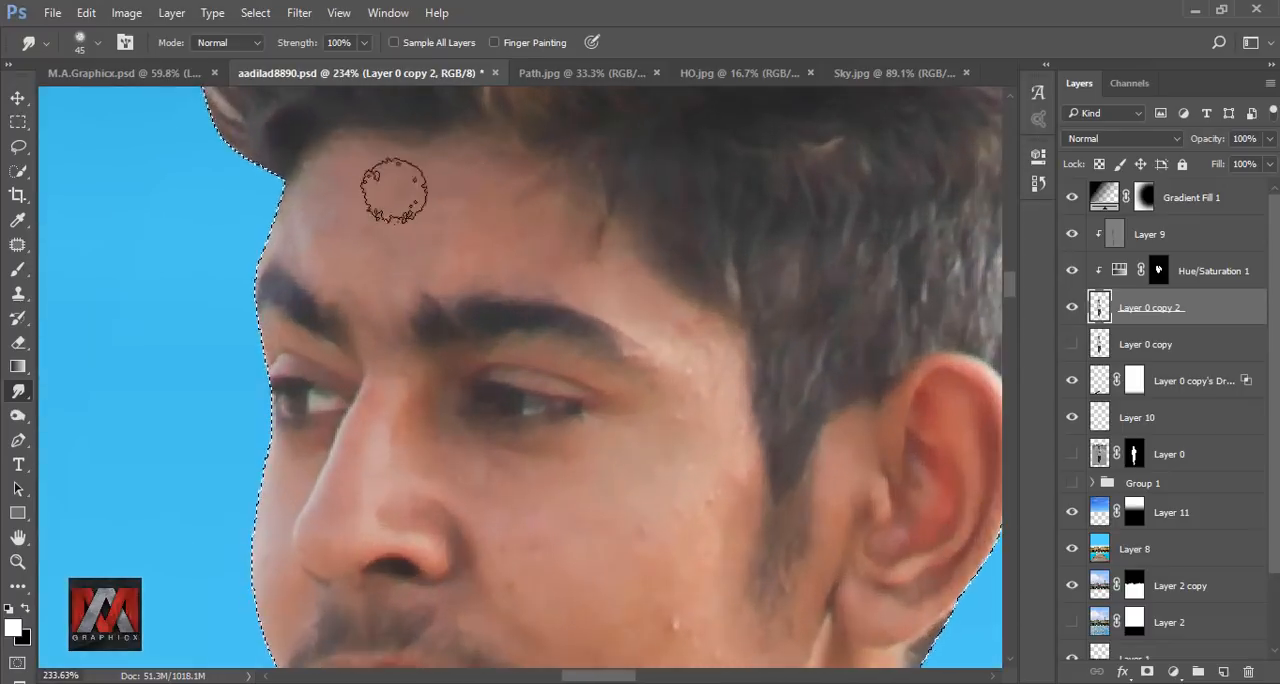
key(ctrl+z)
click(364, 43)
drag(367, 69, 308, 69)
click(588, 48)
Smudge the man's forehead, cheek, nose and under-eye skin smooth at 37% strength, reducing the brush size for the tighter areas.
drag(597, 281, 557, 181)
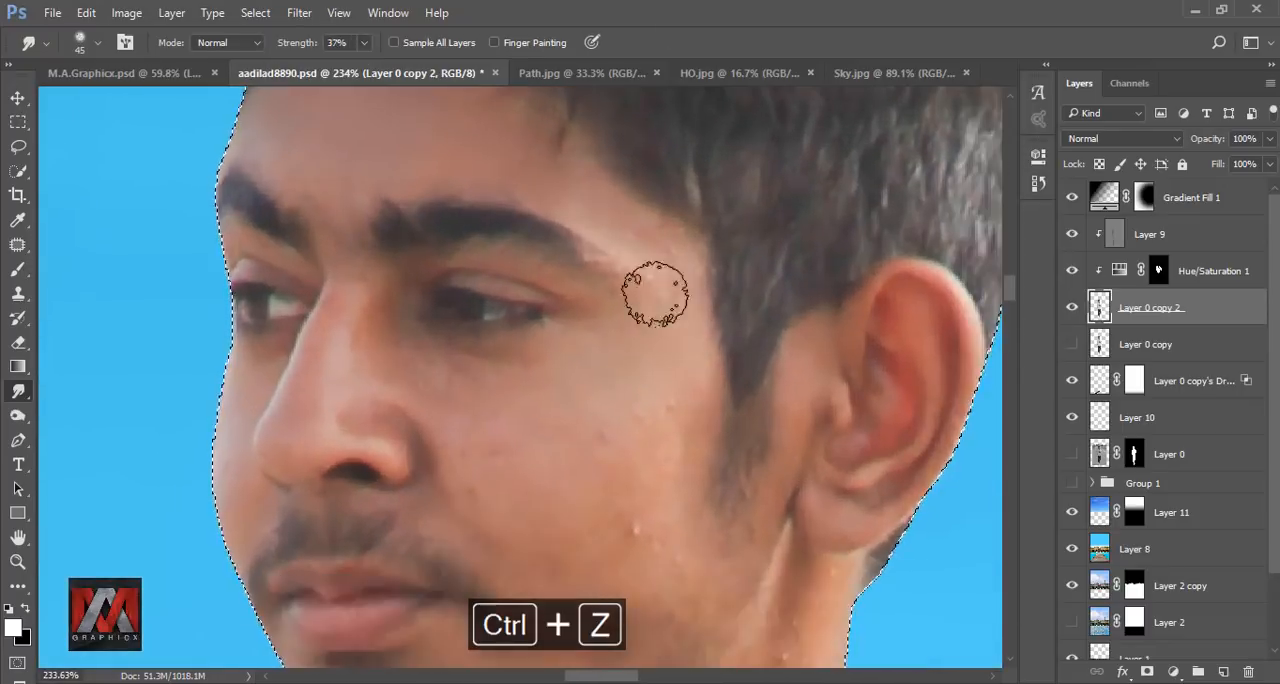
drag(650, 337, 573, 232)
drag(545, 421, 549, 470)
drag(533, 564, 596, 430)
drag(440, 250, 581, 491)
key(bracketleft)
key(bracketleft)
key(bracketleft)
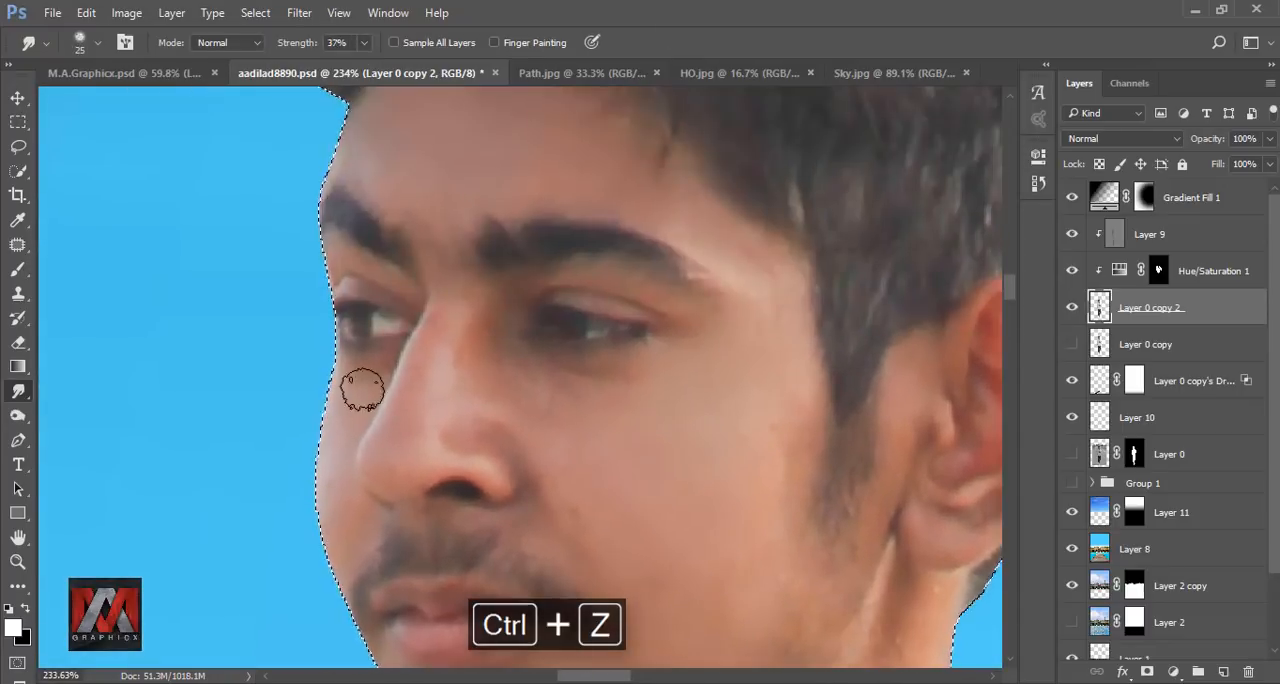
scroll(451, 334, up, 1)
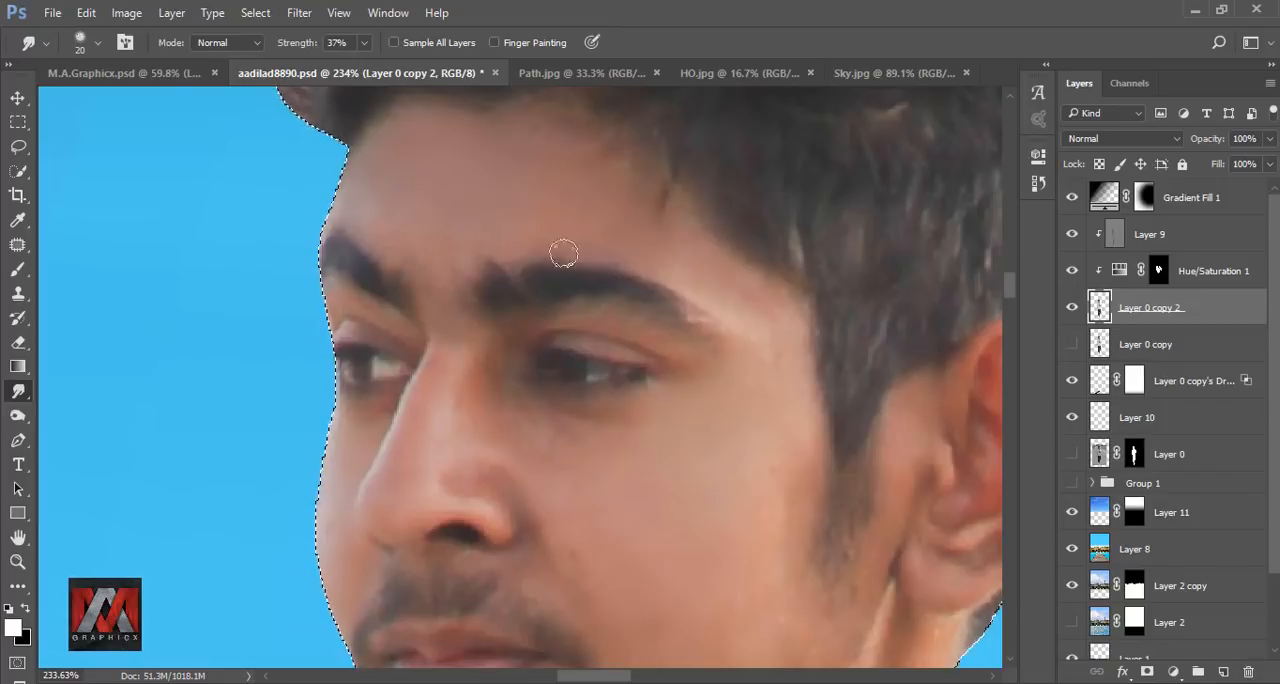
scroll(446, 346, down, 3)
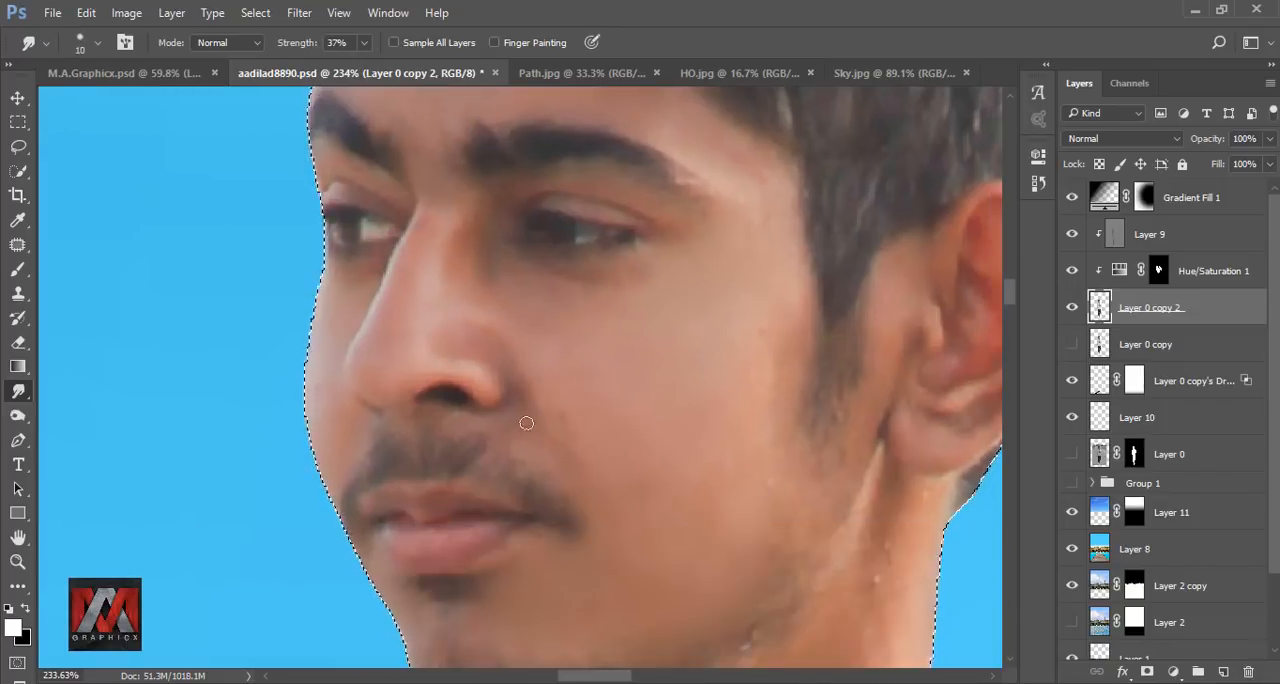
Smudge the skin of the chin, jaw and neck smooth with a larger brush of about 35 px.
scroll(523, 420, down, 3)
key(bracketright)
scroll(300, 320, down, 3)
key(bracketright)
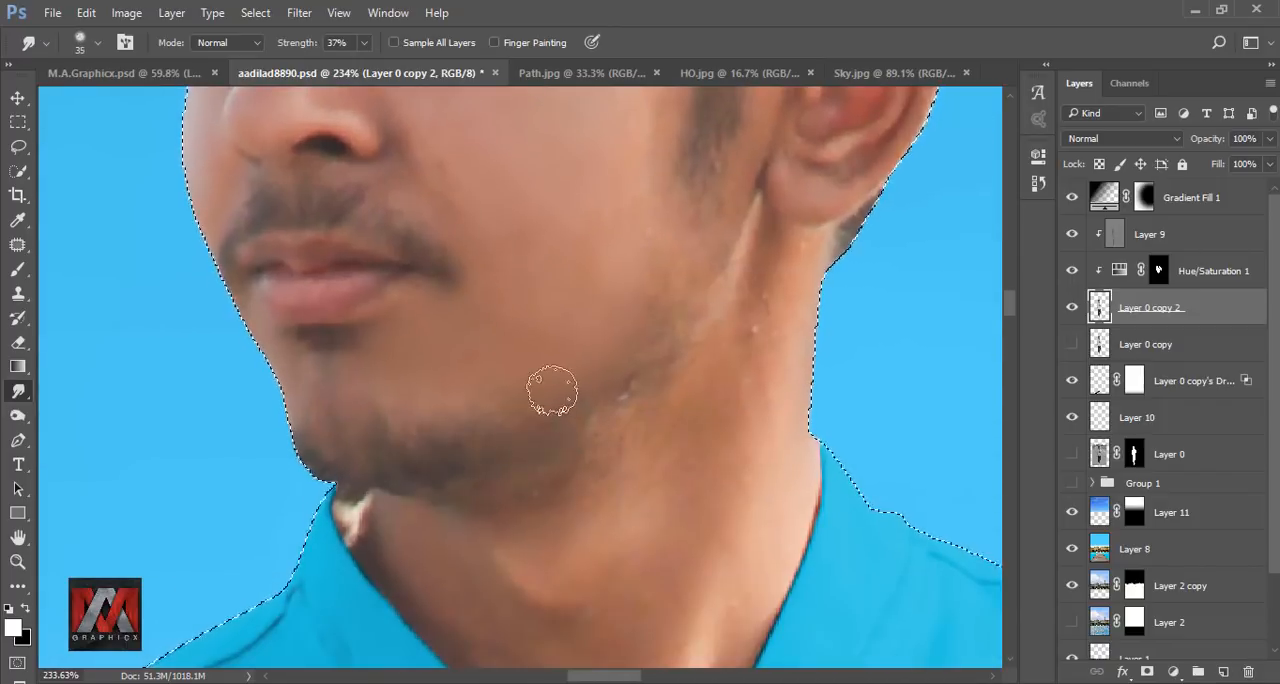
drag(707, 569, 724, 443)
drag(640, 520, 609, 403)
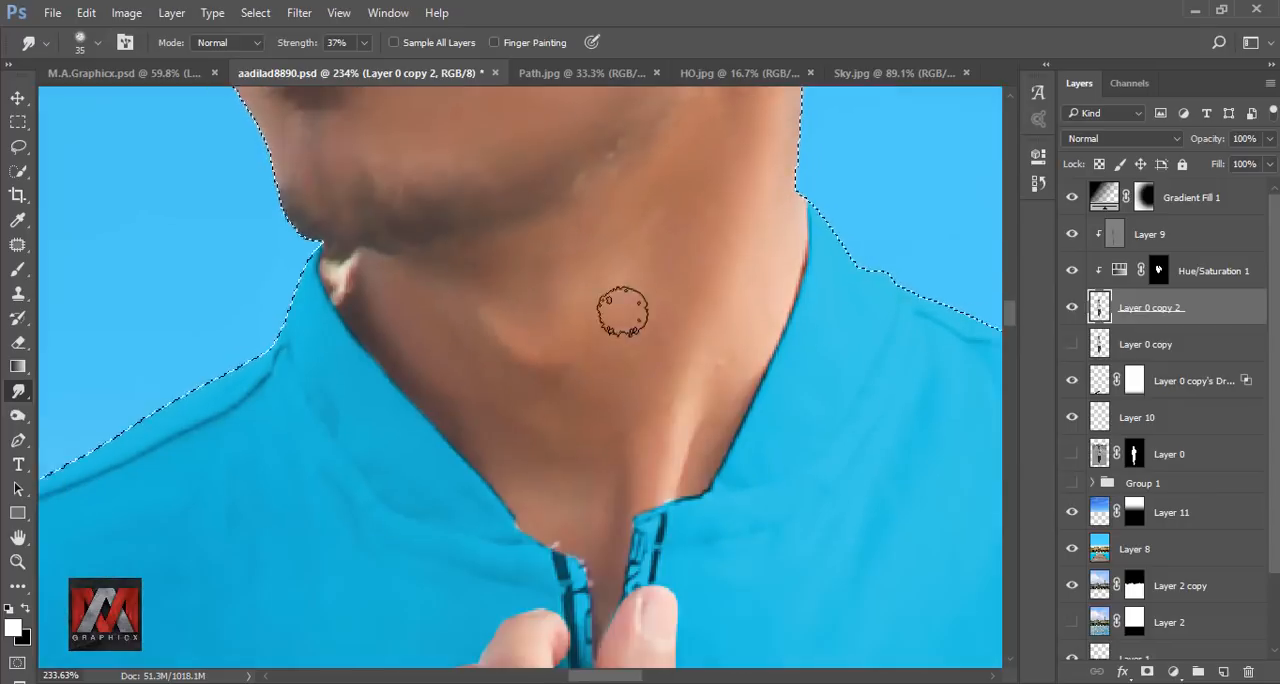
drag(741, 350, 683, 437)
scroll(480, 400, up, 5)
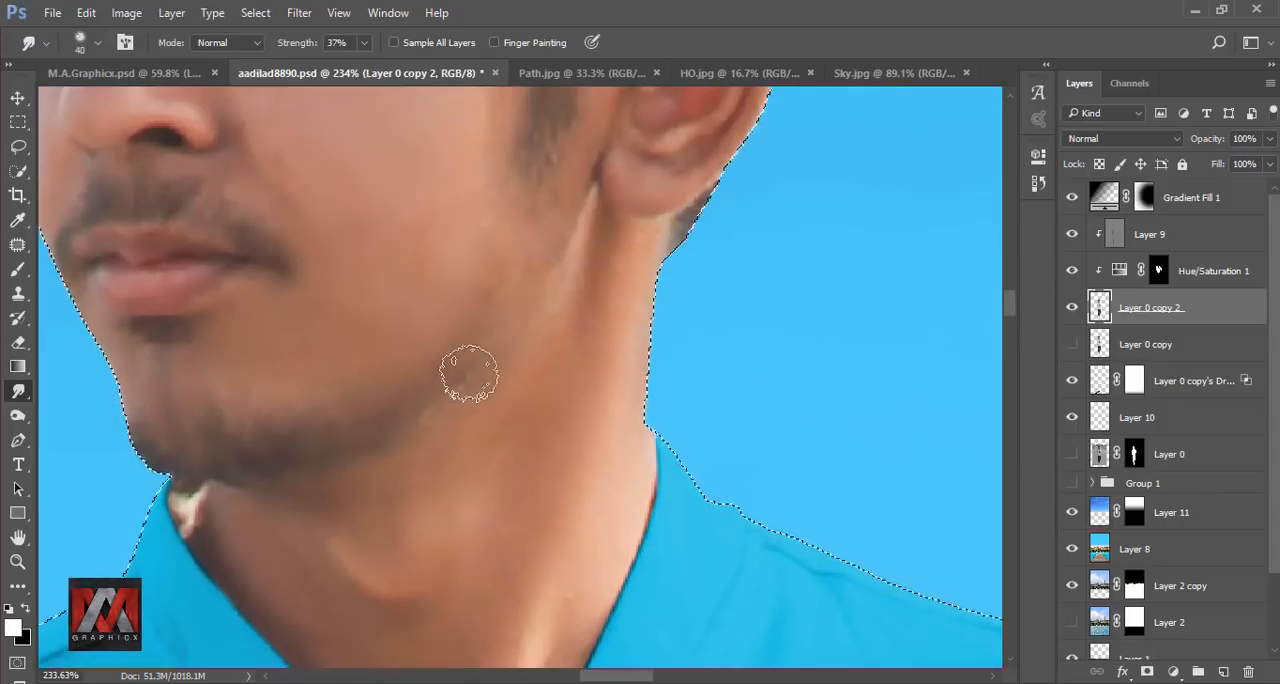
Refine the skin around the eyes, nose and mouth with a 25 px Smudge brush at 12% strength.
key(bracketleft)
key(bracketleft)
scroll(683, 354, down, 5)
scroll(357, 269, up, 6)
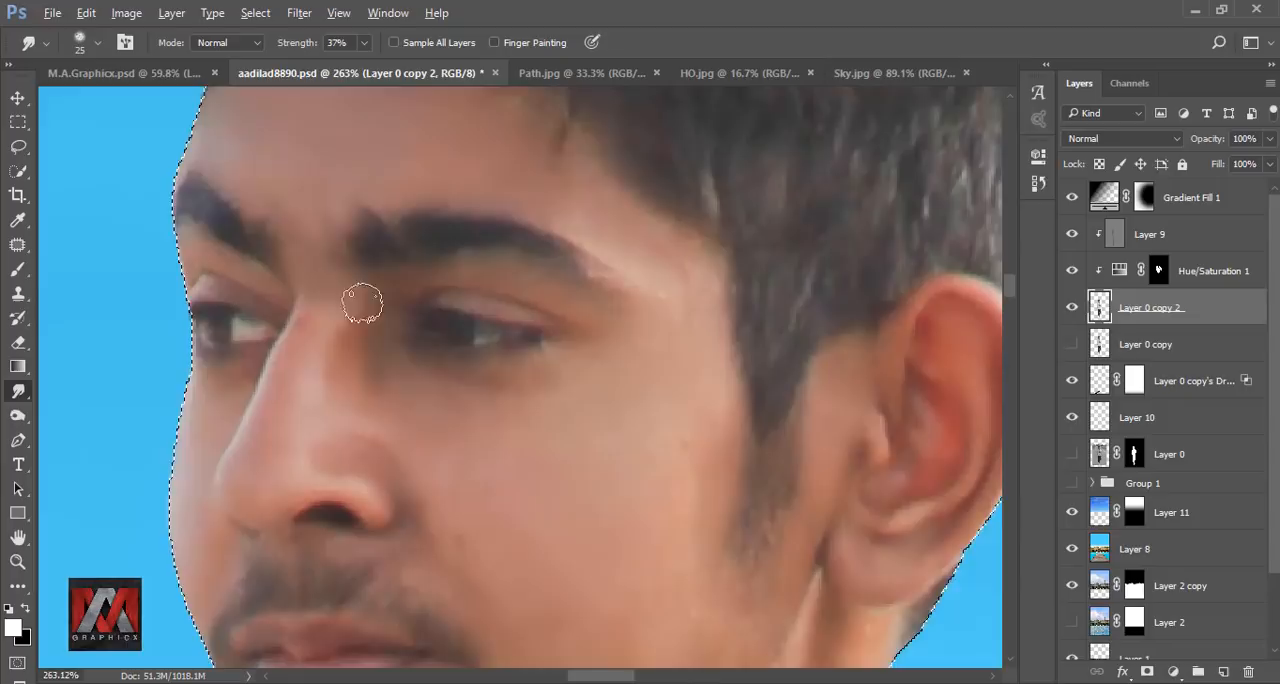
key(1)
key(2)
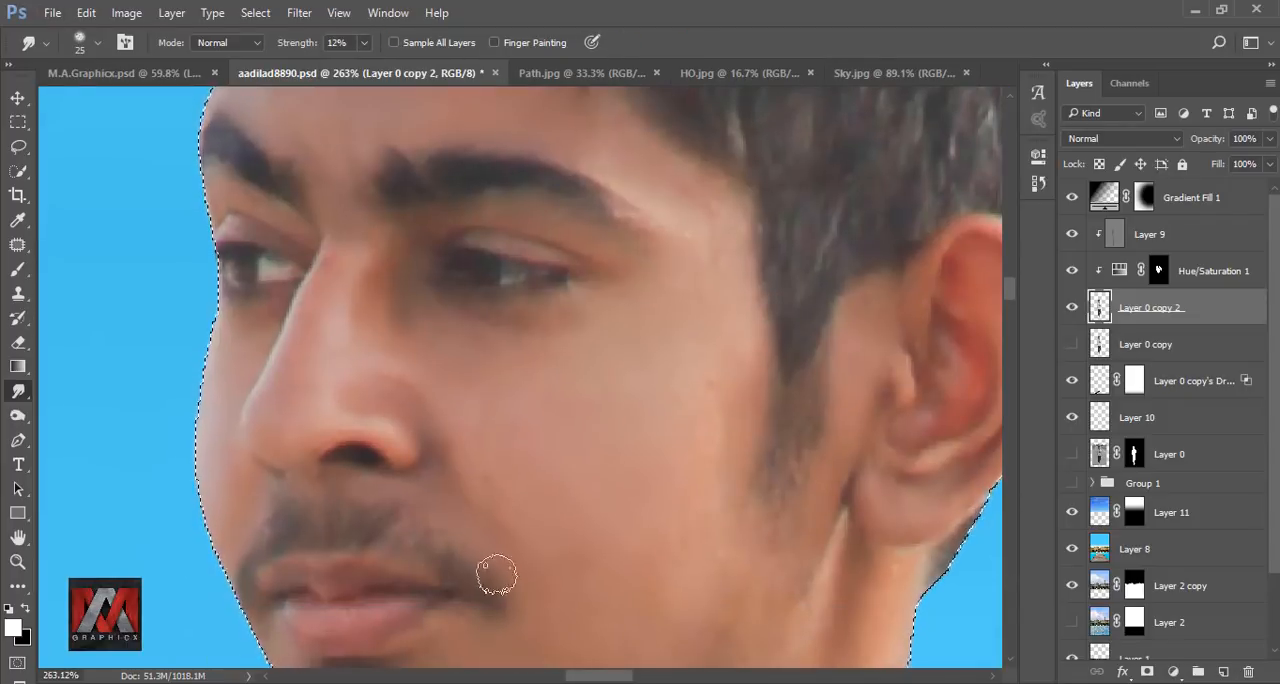
scroll(429, 563, down, 5)
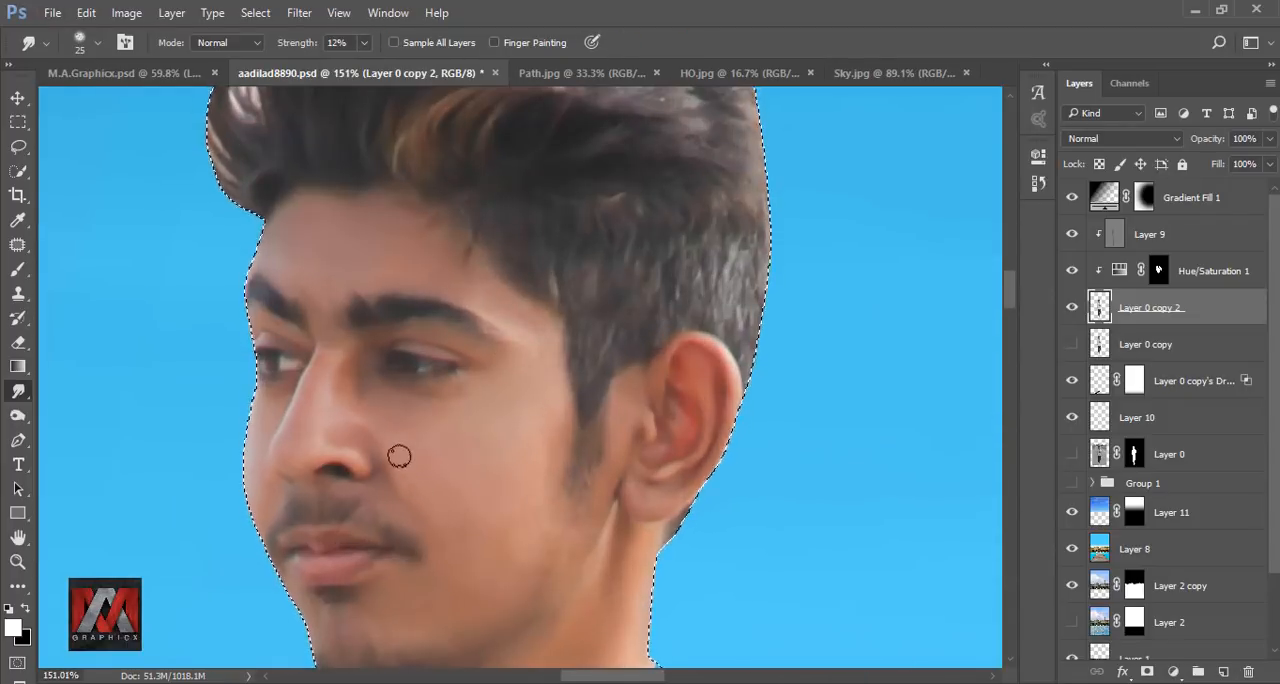
Smooth the raised hand and forearm with a 45 px Smudge brush at 23% strength, using a smaller brush for the fine areas.
scroll(435, 337, down, 5)
key(bracketright)
key(bracketright)
key(bracketright)
key(bracketright)
scroll(517, 417, up, 5)
key(2)
key(3)
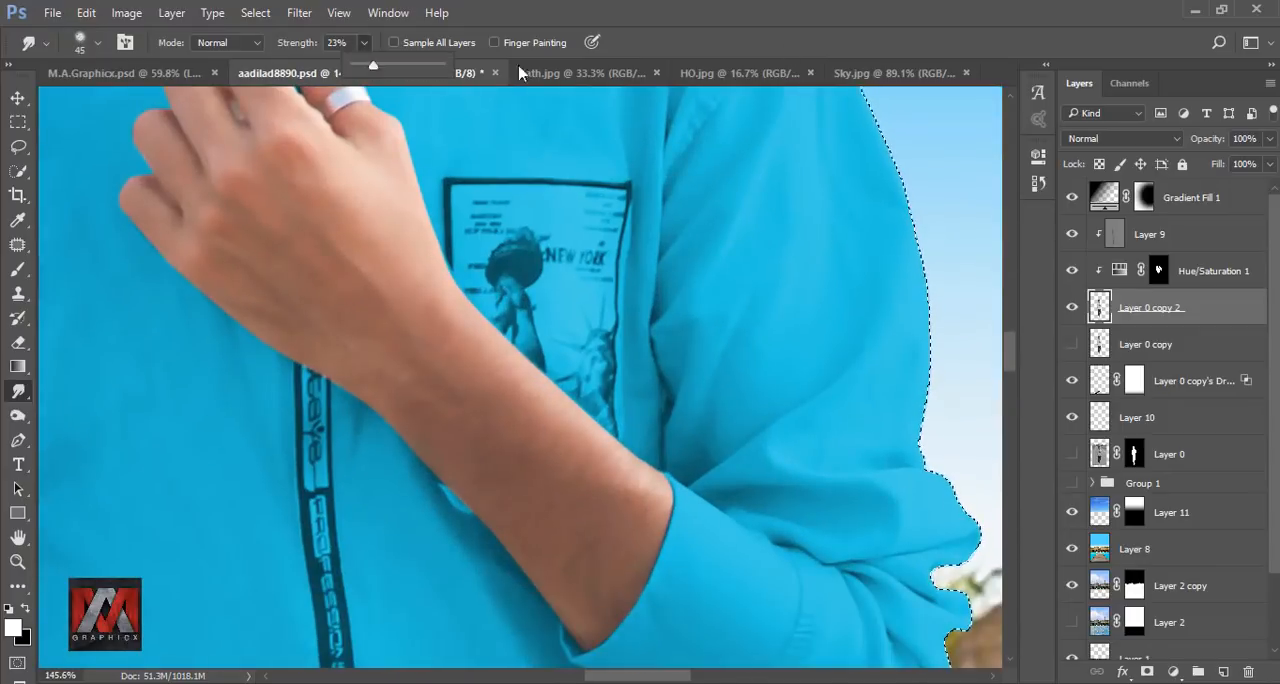
drag(326, 176, 463, 357)
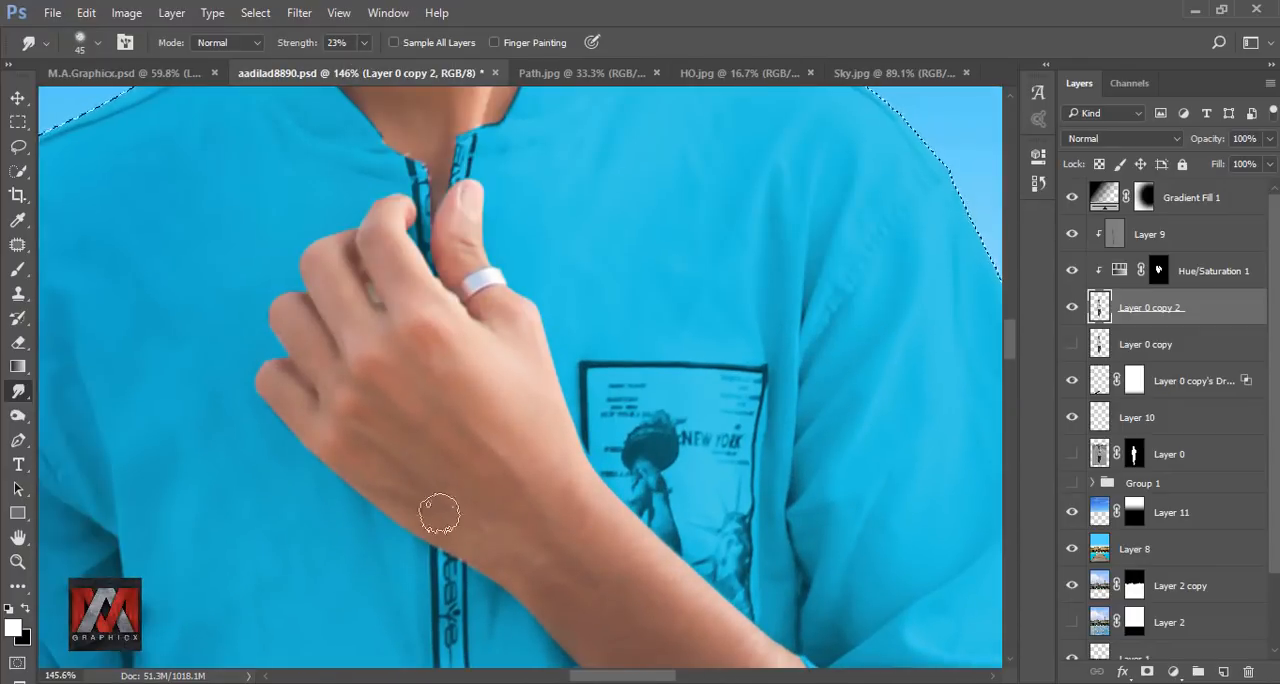
drag(406, 306, 491, 436)
key(bracketleft)
key(bracketleft)
scroll(560, 403, down, 5)
scroll(635, 520, up, 5)
Smudge the skin of the man's hanging arm and hand smooth at 23% strength, reducing the brush to 40 px for the fingers.
key(bracketright)
key(bracketright)
key(bracketright)
key(bracketright)
scroll(597, 258, down, 5)
scroll(300, 550, up, 5)
drag(377, 406, 432, 98)
scroll(437, 295, up, 3)
scroll(363, 392, down, 6)
key(bracketleft)
key(bracketleft)
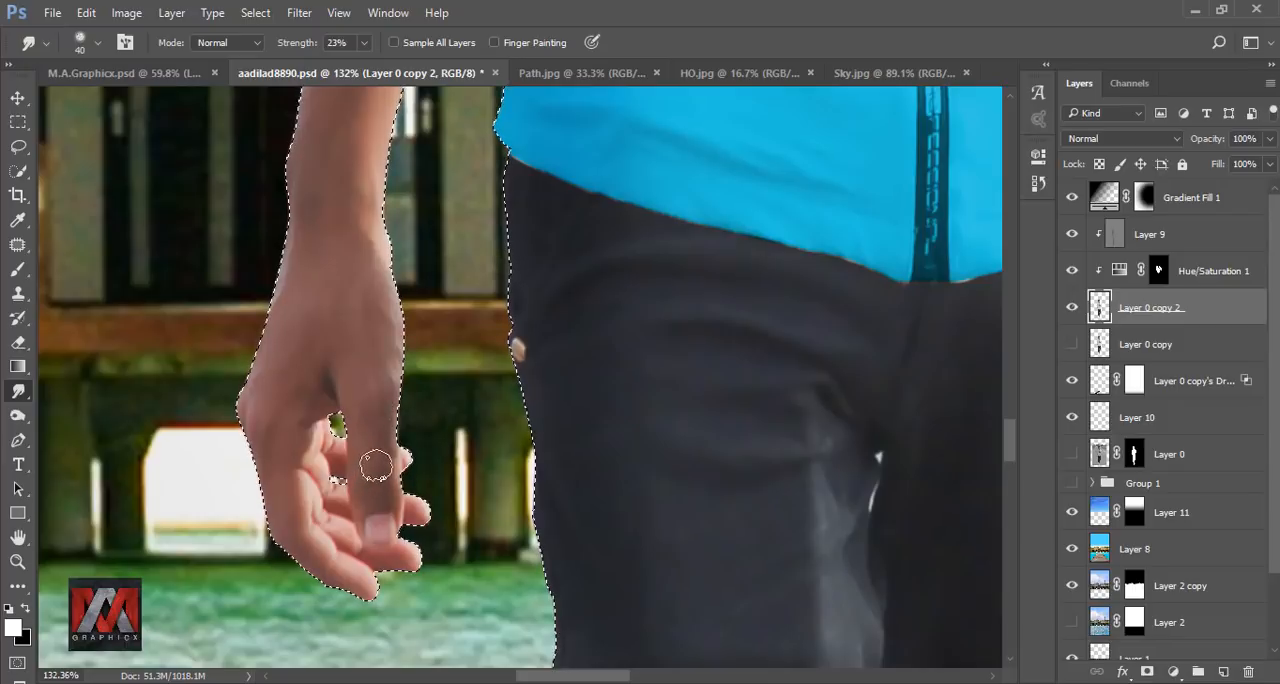
Clear the selection, fit the whole image in view, duplicate the smoothed layer Layer 0 copy 2 and hide the original.
scroll(302, 429, down, 5)
key(ctrl+d)
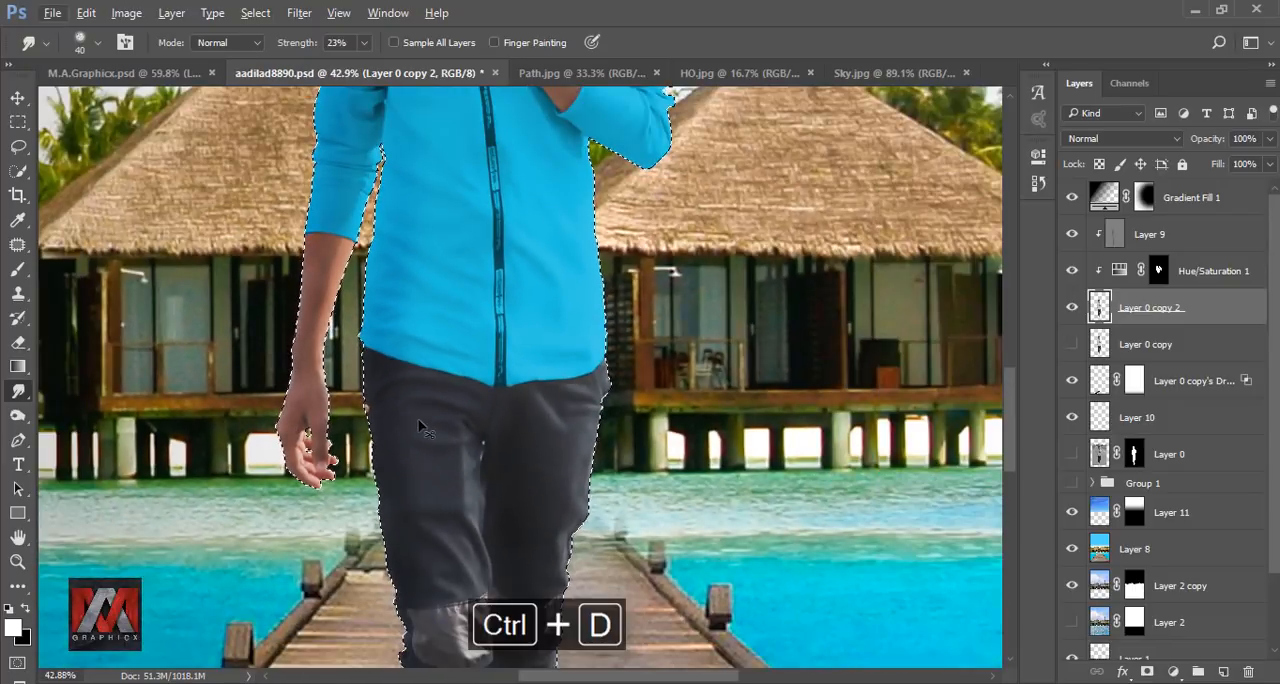
scroll(451, 409, down, 2)
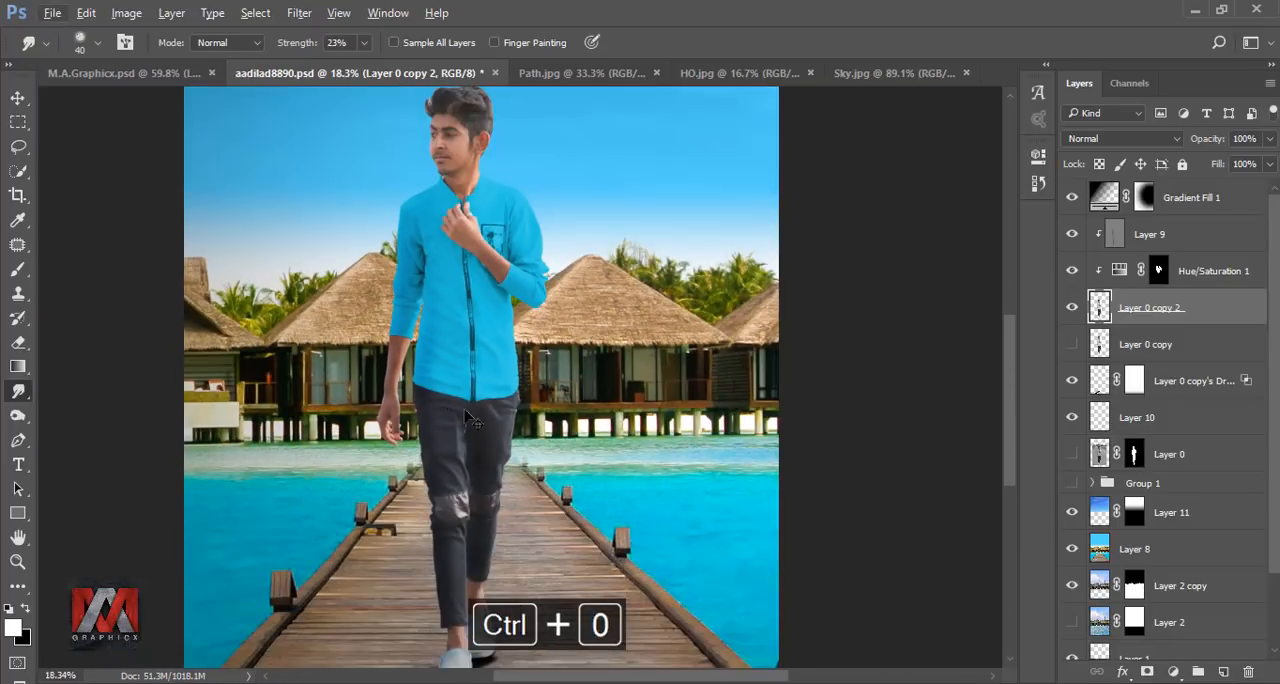
key(ctrl+0)
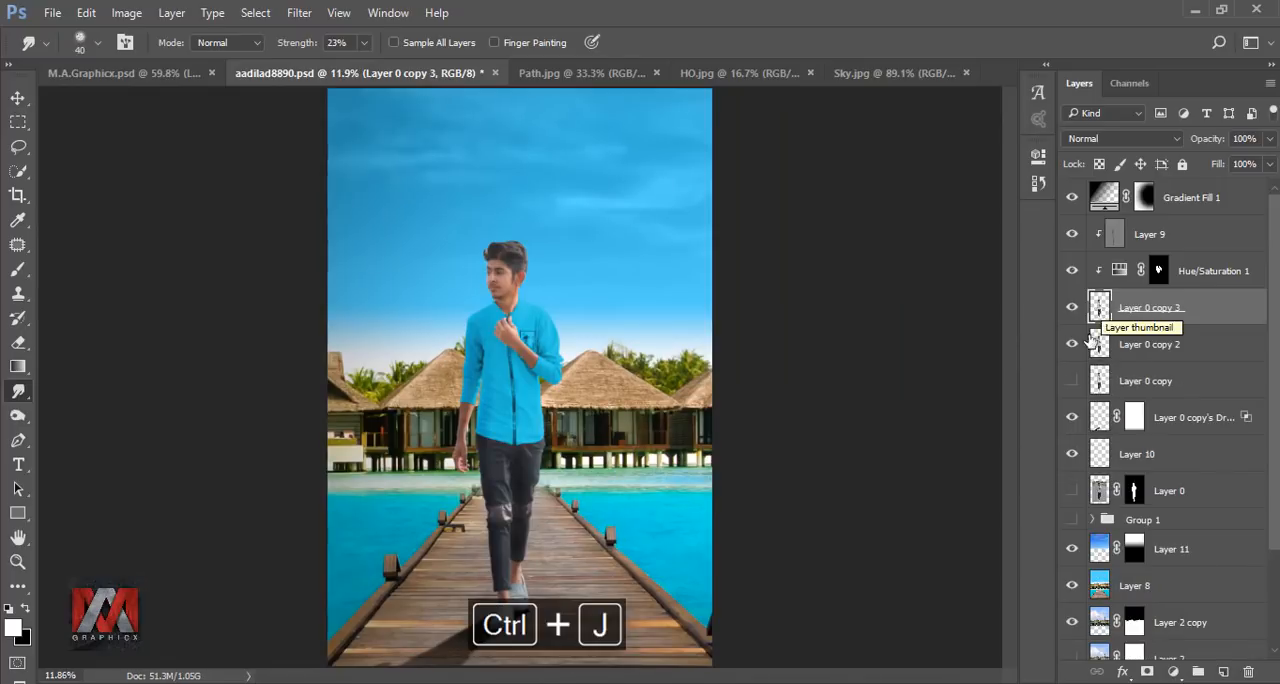
click(1072, 344)
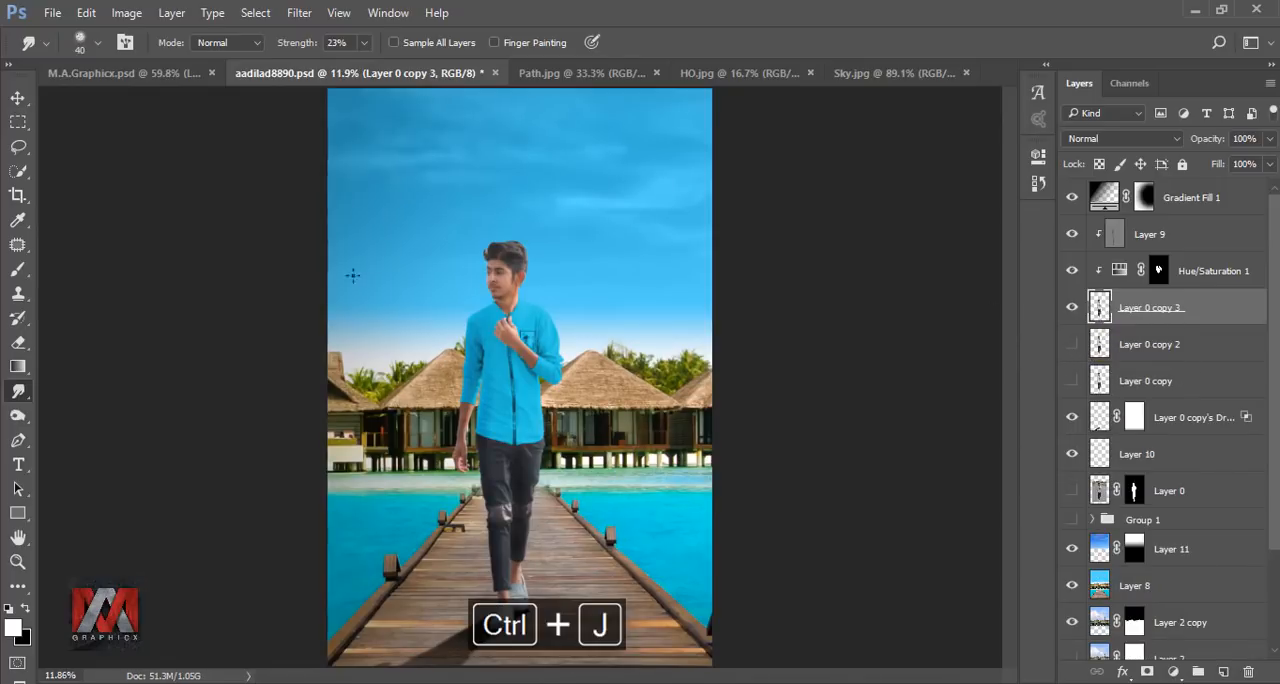
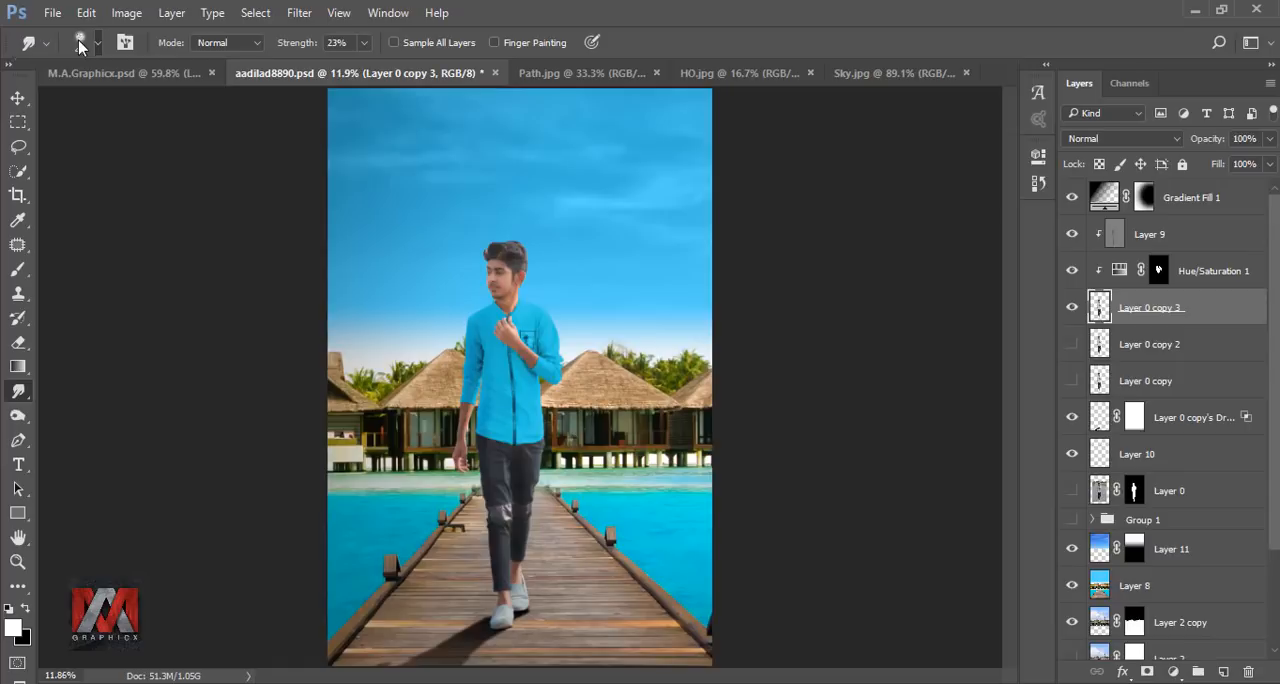
Choose a dotted Smudge brush tip, raise the strength to 76% and pull the front edge of the hair upward into strands.
click(80, 45)
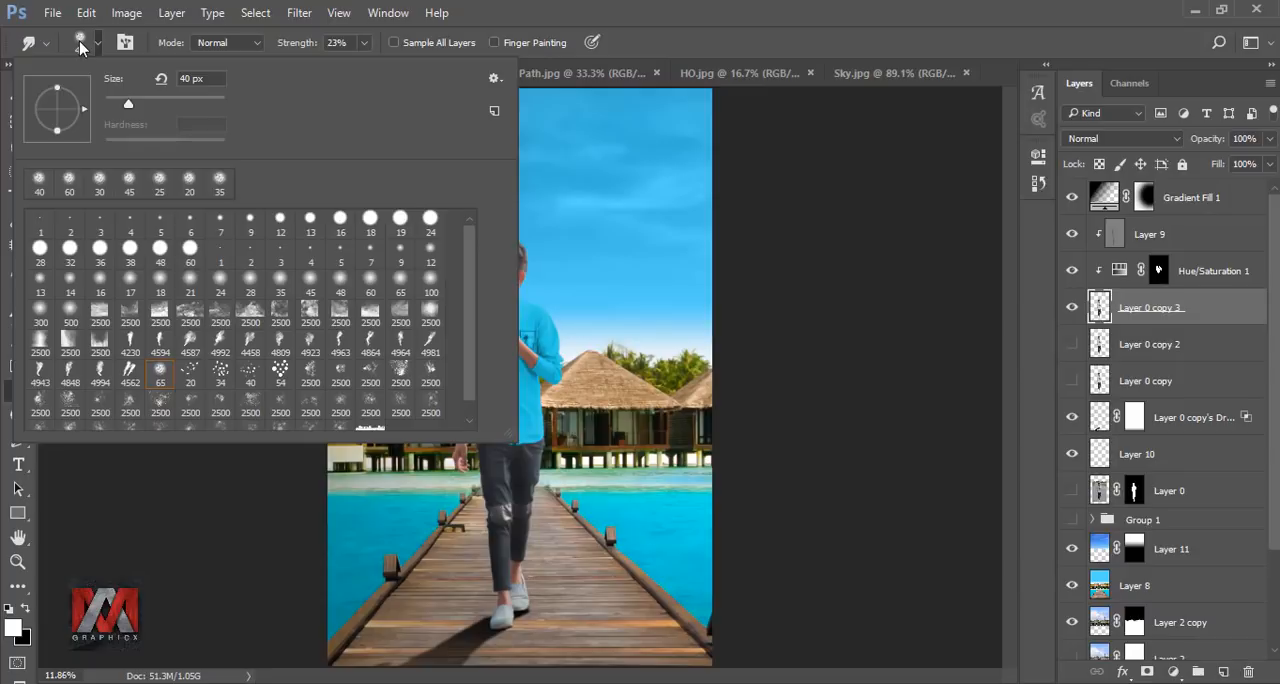
click(222, 373)
click(249, 375)
click(720, 28)
scroll(493, 232, up, 14)
drag(365, 43, 391, 64)
drag(386, 398, 382, 338)
drag(404, 396, 416, 300)
drag(365, 43, 395, 64)
drag(385, 425, 377, 302)
mouse_move(418, 385)
mouse_down()
mouse_move(440, 262)
mouse_move(406, 272)
mouse_up()
drag(386, 400, 377, 294)
key(ctrl+z)
Smudge the hair above the forehead up and back at 76% strength to form longer swept strands.
mouse_move(384, 448)
mouse_down()
mouse_move(352, 374)
mouse_move(470, 238)
mouse_up()
drag(440, 375, 498, 208)
drag(455, 400, 526, 194)
drag(515, 310, 560, 236)
drag(530, 330, 608, 232)
Enlarge the Smudge brush to 60 px and sweep strands outward from the front hairline to the crown.
key(])
key(])
drag(408, 385, 410, 264)
drag(428, 360, 455, 212)
drag(545, 350, 660, 226)
mouse_move(590, 390)
mouse_down()
mouse_move(722, 228)
mouse_move(715, 302)
mouse_up()
drag(652, 288, 786, 226)
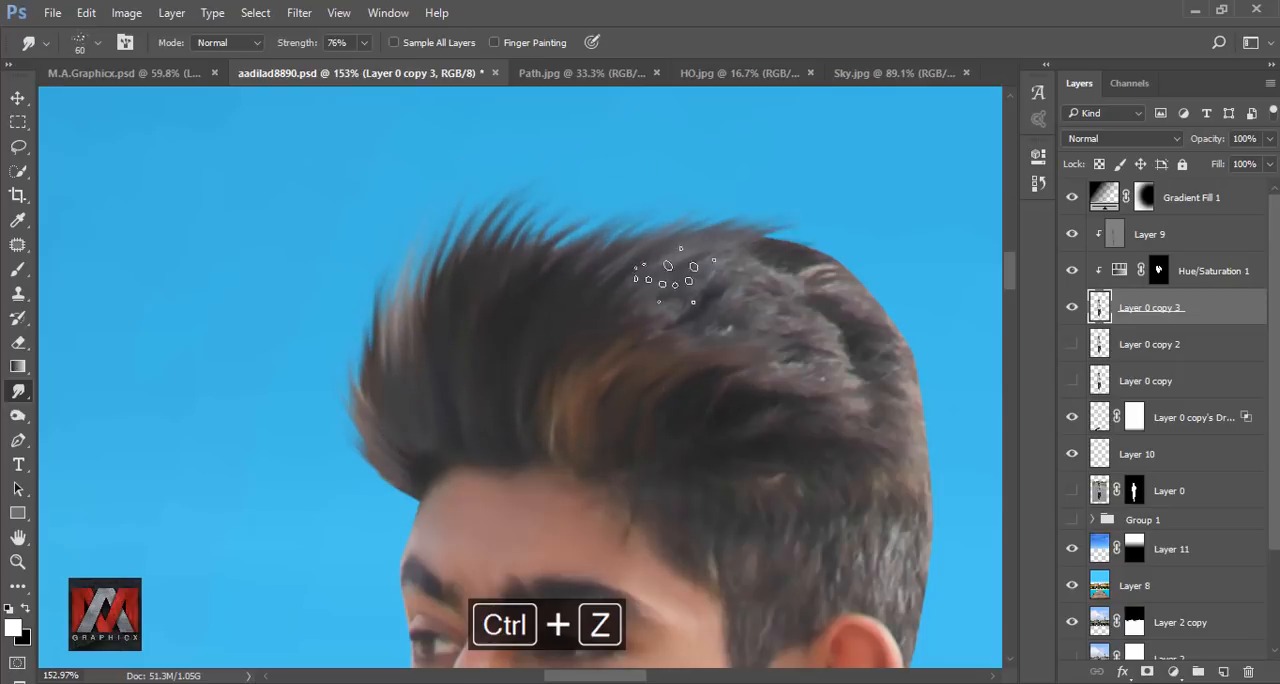
Sweep the rough hair across the crown toward the back of the head with the 60 px Smudge brush at 76% strength.
drag(700, 290, 866, 244)
drag(600, 320, 663, 218)
drag(555, 320, 632, 194)
drag(500, 305, 540, 178)
drag(812, 340, 664, 258)
drag(590, 230, 738, 208)
drag(640, 250, 784, 237)
drag(600, 290, 790, 259)
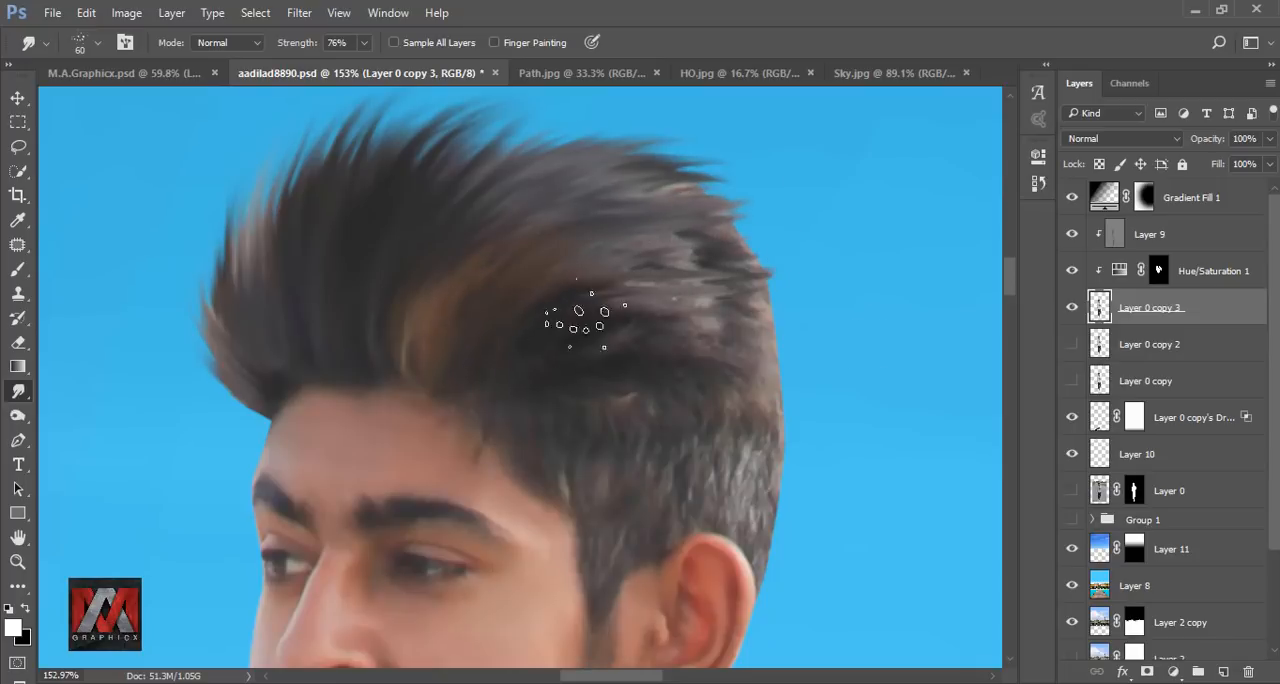
Undo the last smudge stroke, lower the Smudge strength and pull strands outward along the back of the head.
key(ctrl+z)
key(z)
click(17, 391)
click(364, 43)
click(343, 67)
drag(640, 265, 812, 188)
drag(650, 210, 784, 245)
drag(610, 305, 805, 292)
drag(583, 370, 765, 308)
Smudge the remaining crown strands and blend the short side hair downward toward the ear.
drag(545, 245, 634, 143)
drag(590, 215, 590, 340)
drag(463, 340, 530, 235)
drag(640, 490, 493, 300)
drag(560, 280, 671, 415)
drag(575, 320, 645, 430)
drag(575, 370, 645, 432)
drag(595, 400, 636, 480)
Refine the short hair above and behind the ear with a 45 px Smudge brush at 59% strength.
key(p)
click(17, 391)
key(bracketleft)
key(bracketleft)
drag(595, 415, 634, 472)
click(365, 43)
click(376, 68)
drag(622, 357, 646, 400)
drag(608, 440, 636, 500)
drag(560, 240, 570, 408)
drag(588, 330, 665, 345)
Rotate the Smudge brush tip, undo the last hair stroke and fit the whole image in view.
right_click(760, 312)
drag(828, 342, 808, 364)
click(328, 330)
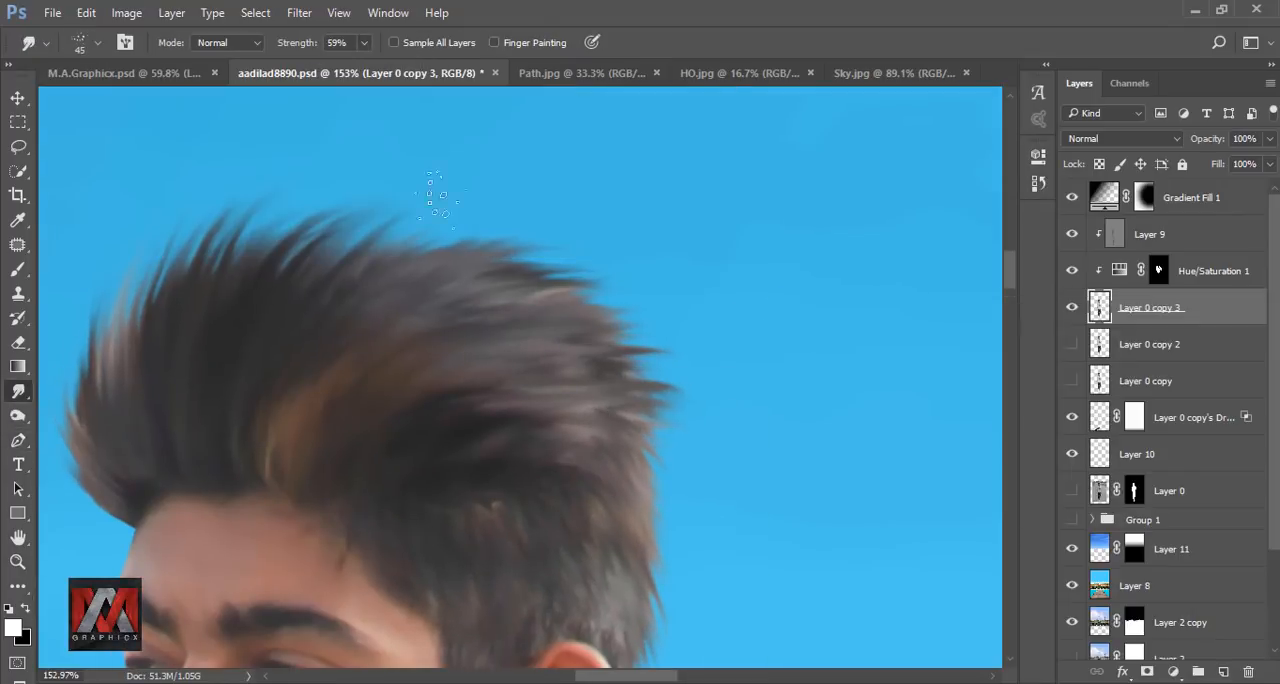
scroll(575, 390, down, 3)
key(ctrl+z)
key(bracketleft)
key(bracketleft)
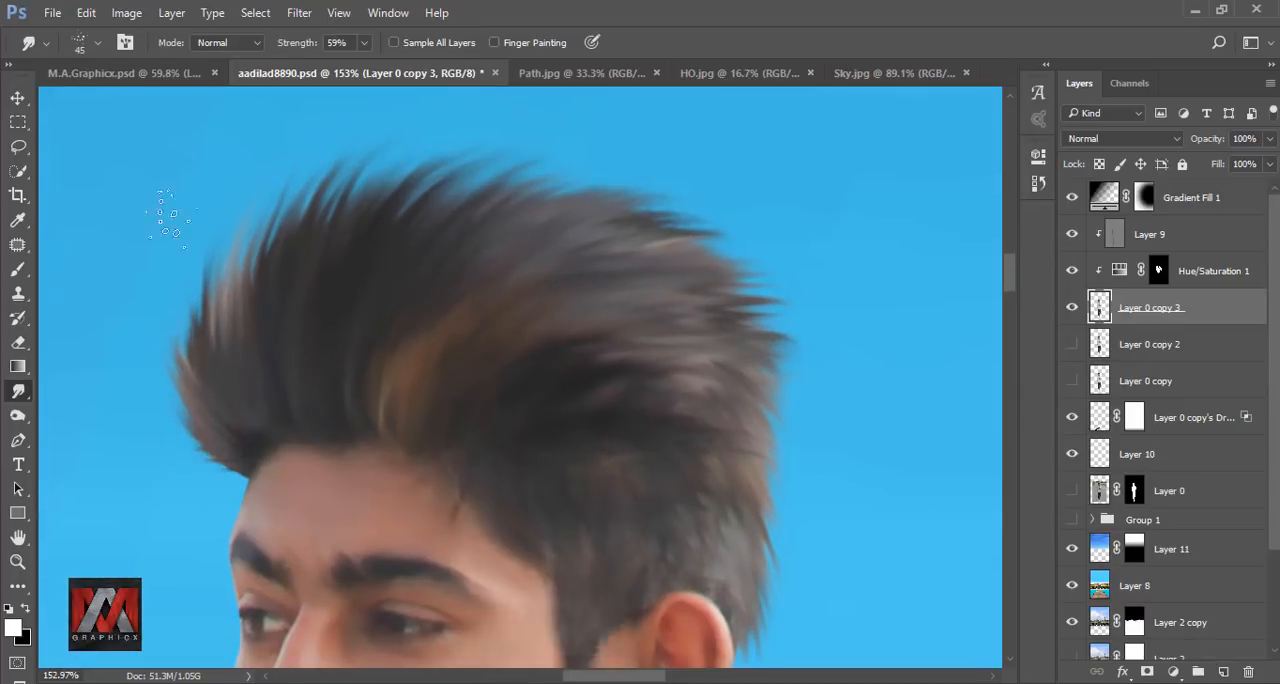
scroll(423, 286, down, 5)
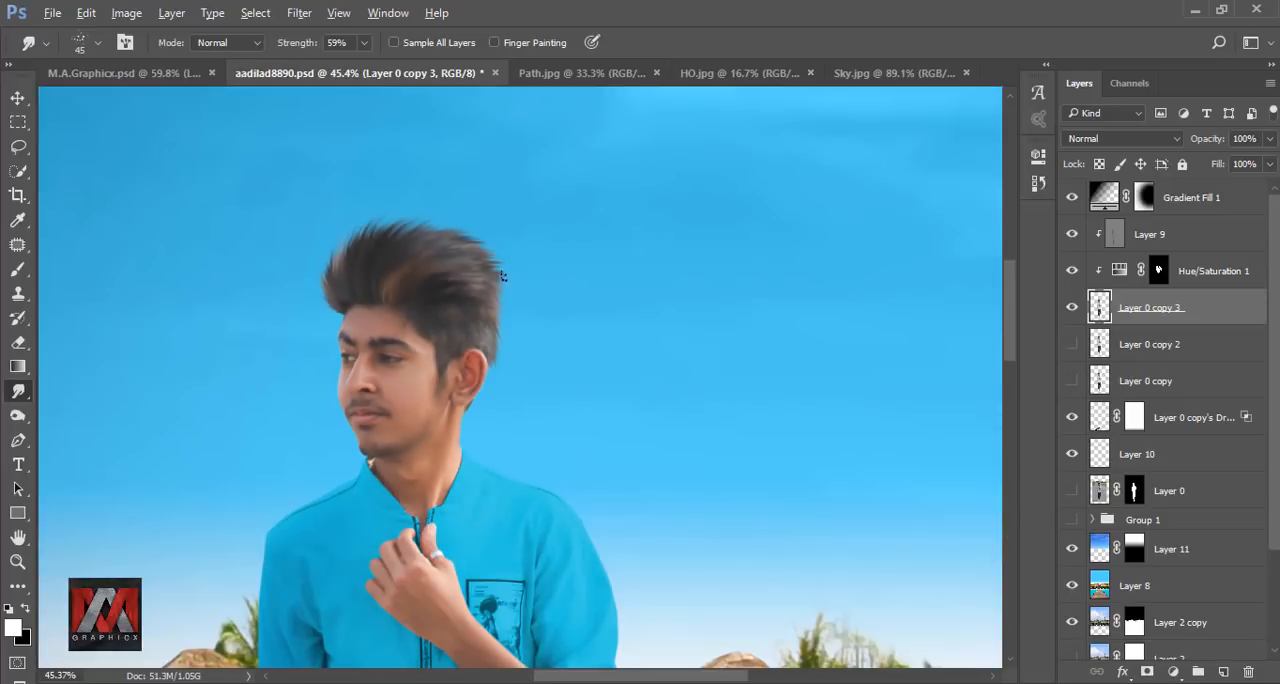
scroll(506, 278, down, 3)
key(ctrl+0)
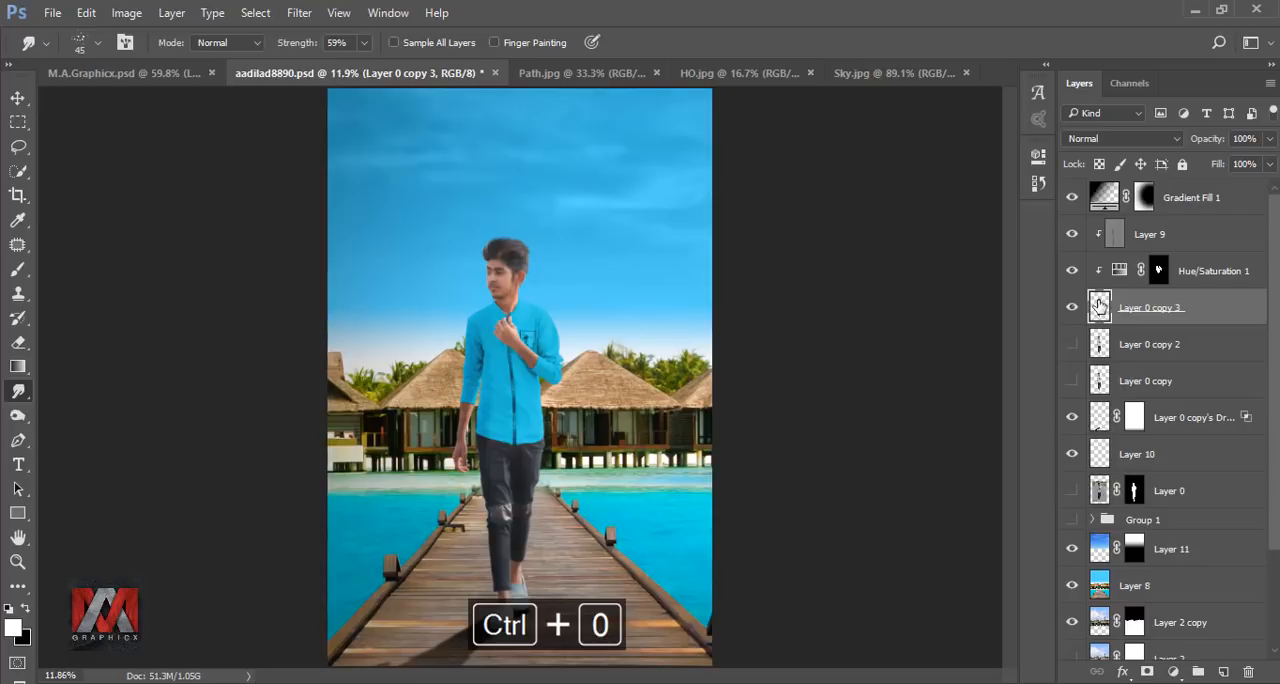
Add a Hard Light Inner Shadow in colour #ddf6ff to Layer 0 copy 3.
click(1123, 672)
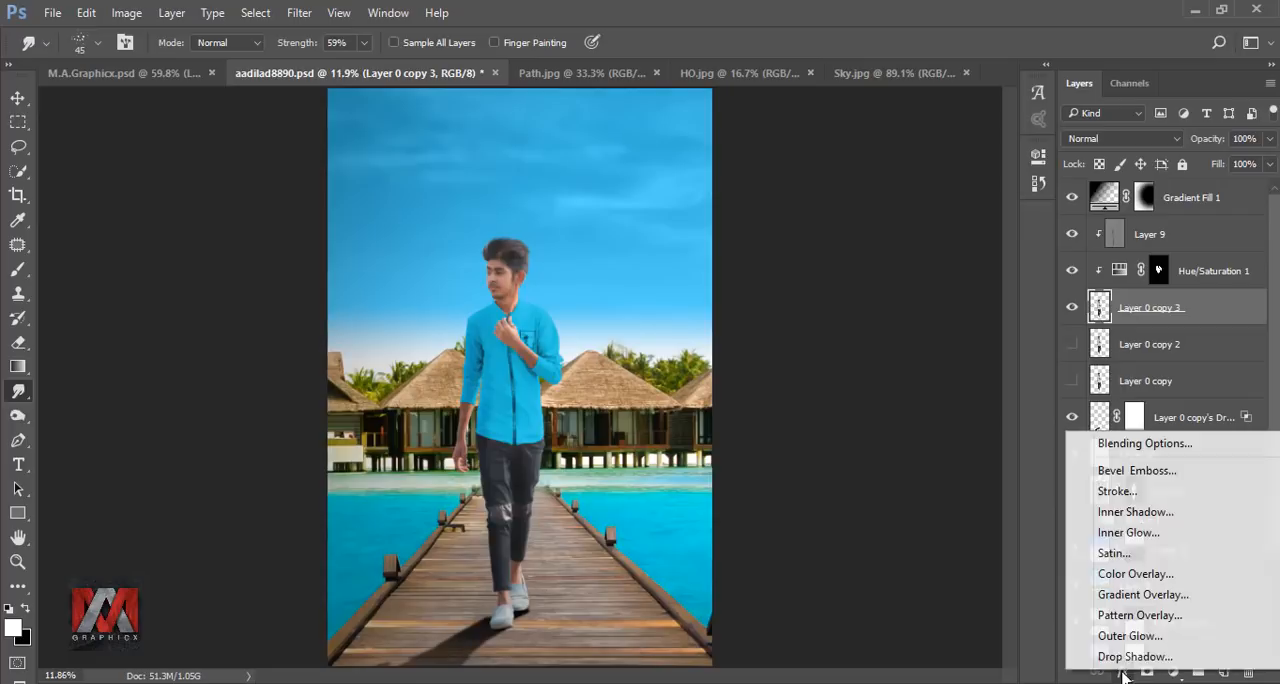
click(1136, 521)
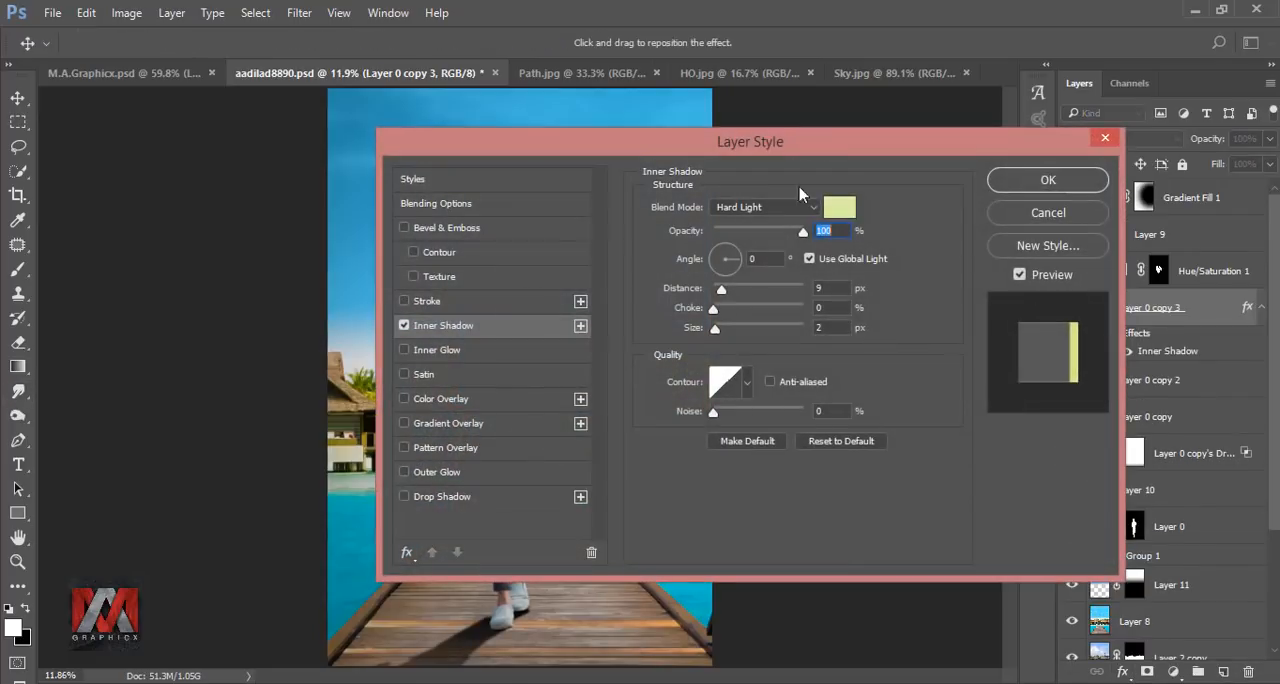
drag(790, 138, 1047, 130)
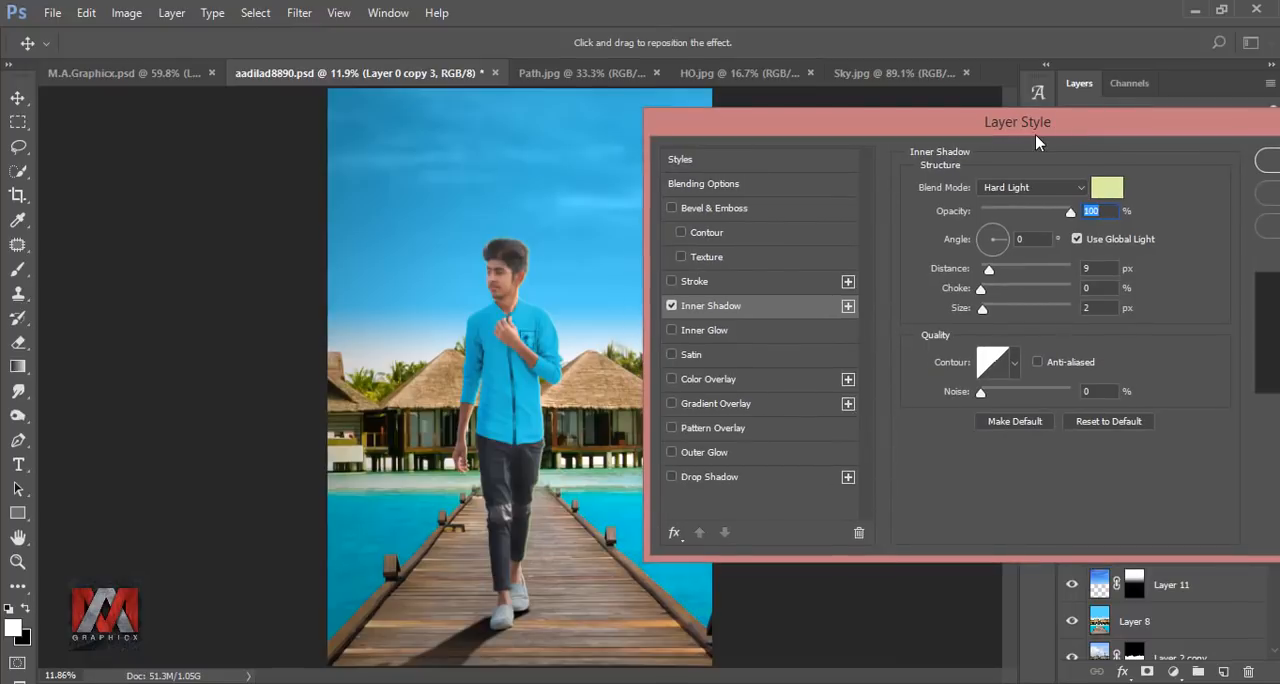
click(1105, 187)
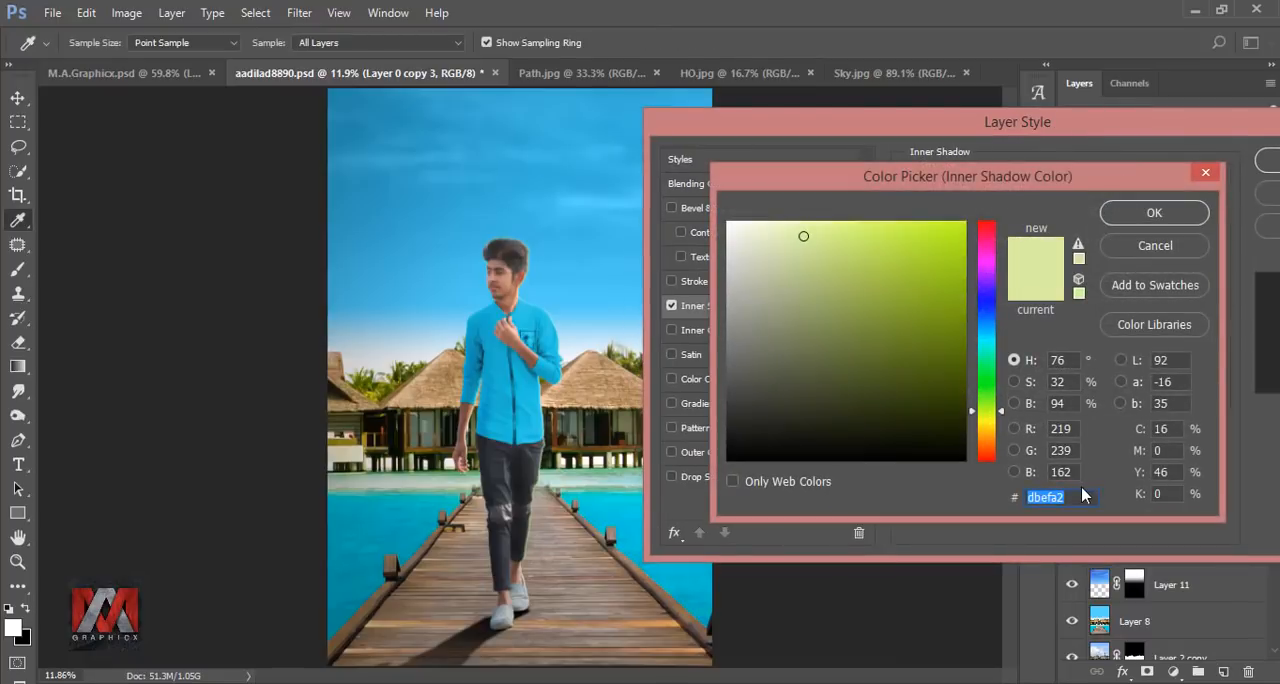
text(ddf6ff)
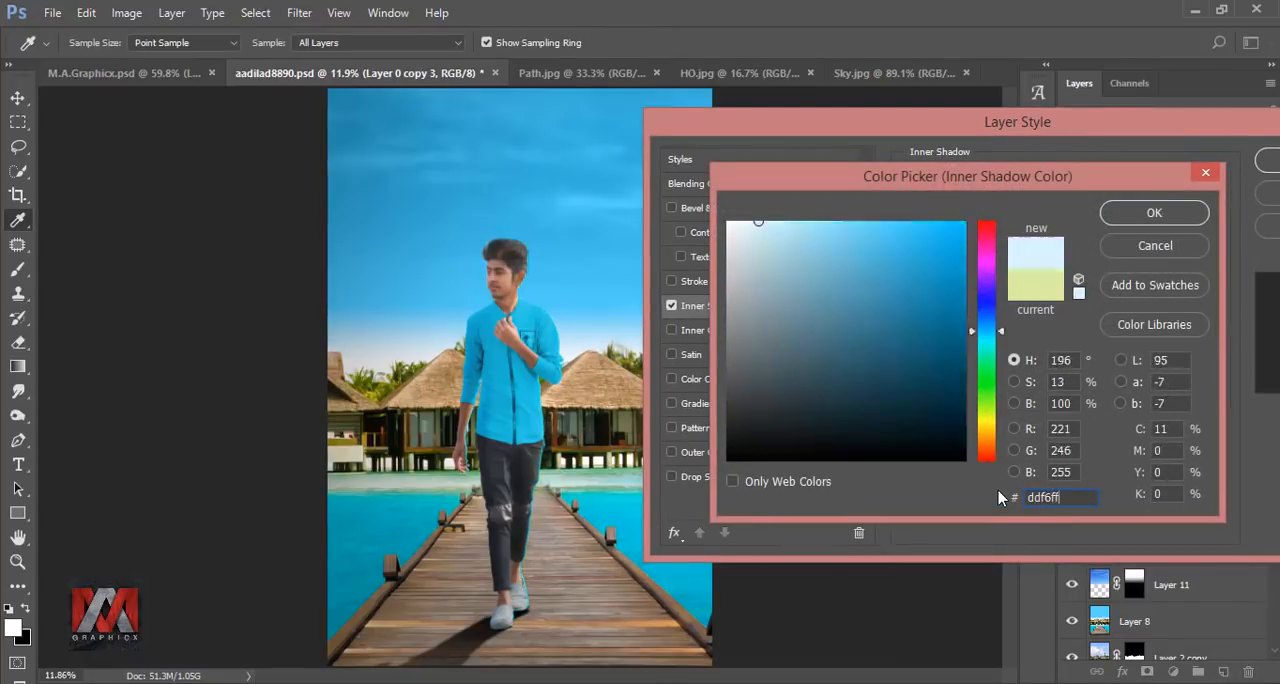
click(1151, 218)
drag(1150, 125, 982, 132)
click(1147, 167)
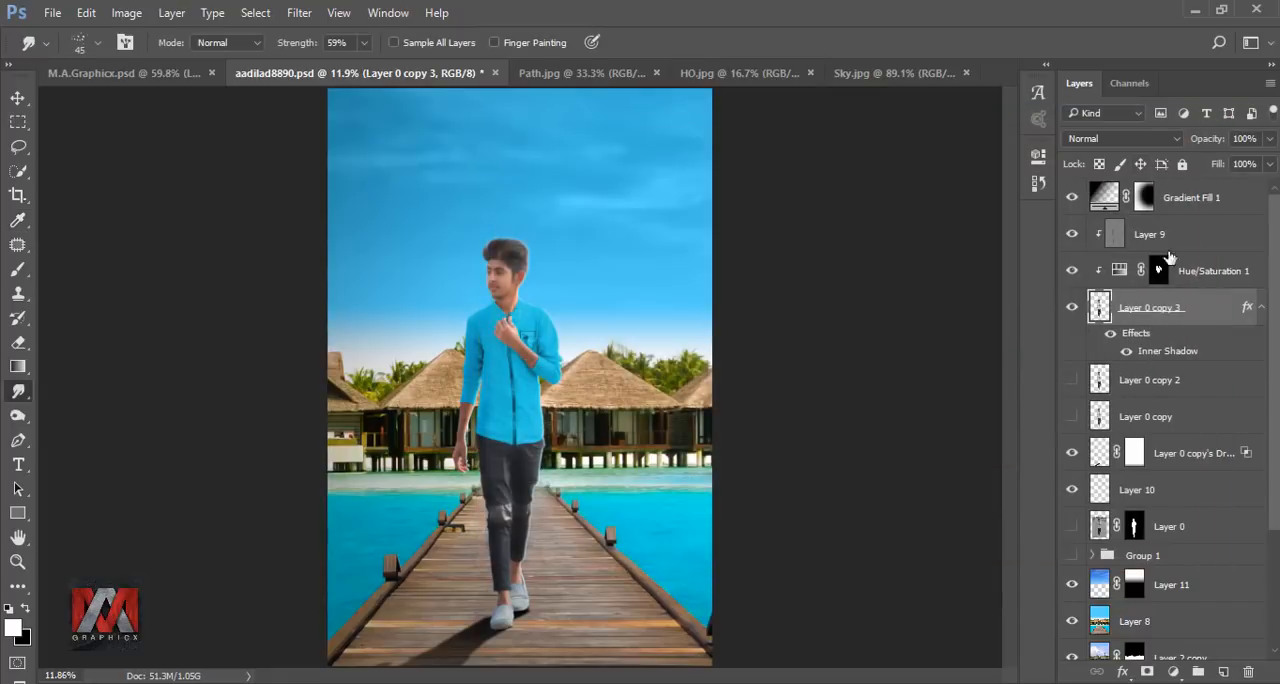
Convert the Inner Shadow effect into its own clipped layer and move it above Layer 9.
right_click(1247, 308)
click(1077, 629)
click(570, 280)
click(1116, 312)
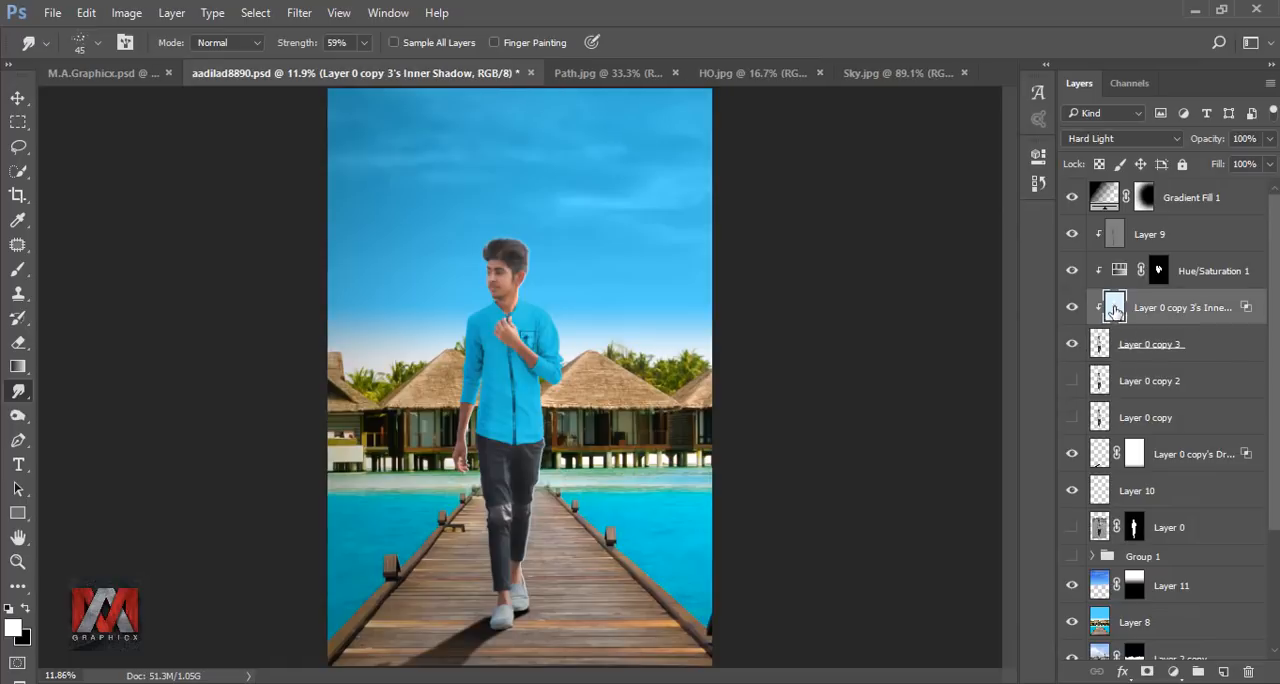
drag(1173, 315, 1180, 224)
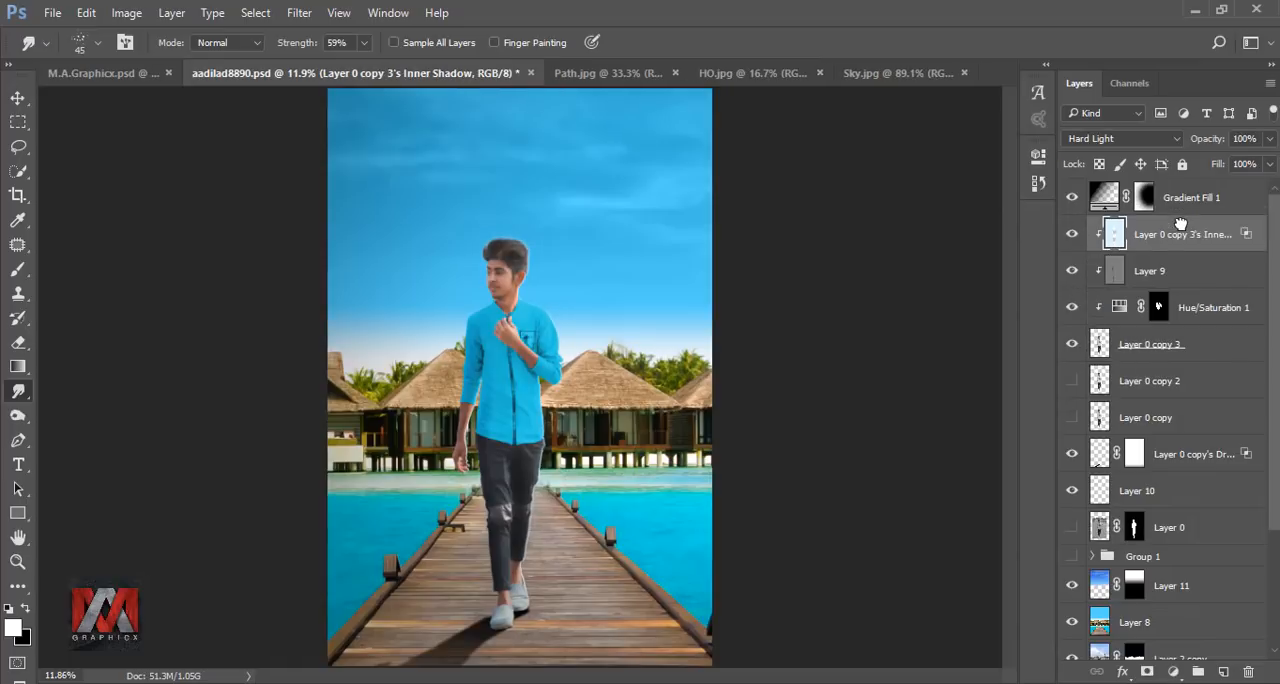
Add a second #ddf6ff Inner Shadow to Layer 0 copy 3 with a different lighting angle.
click(1100, 343)
click(1125, 672)
click(1105, 515)
drag(1138, 234, 1098, 234)
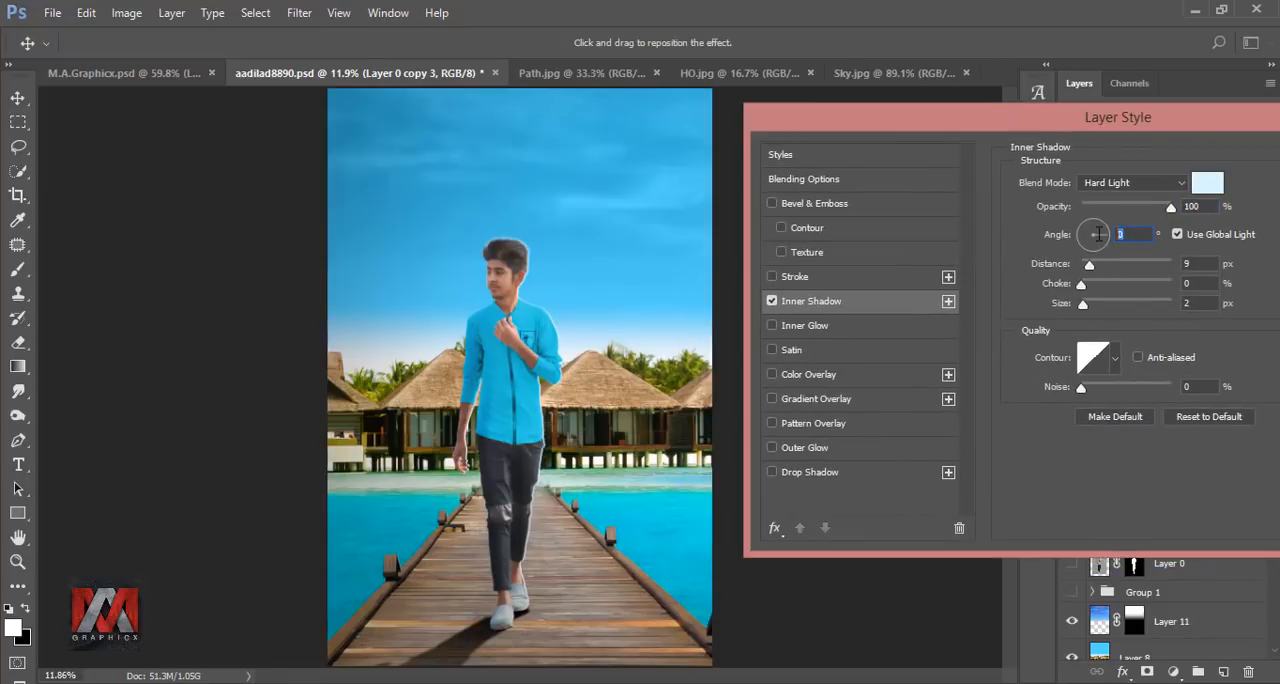
text(85)
drag(1202, 206, 1104, 237)
text(85)
text(41)
drag(1144, 117, 814, 112)
click(1086, 149)
Convert the second Inner Shadow into its own layer and move it to the top of the clipped layers.
right_click(1246, 346)
click(1143, 626)
click(574, 283)
drag(1210, 346, 1185, 240)
Reduce the upper inner shadow layer's opacity and set the lower inner shadow layer's opacity to 52%.
click(1268, 163)
drag(1267, 166, 1230, 172)
click(1184, 273)
click(1269, 140)
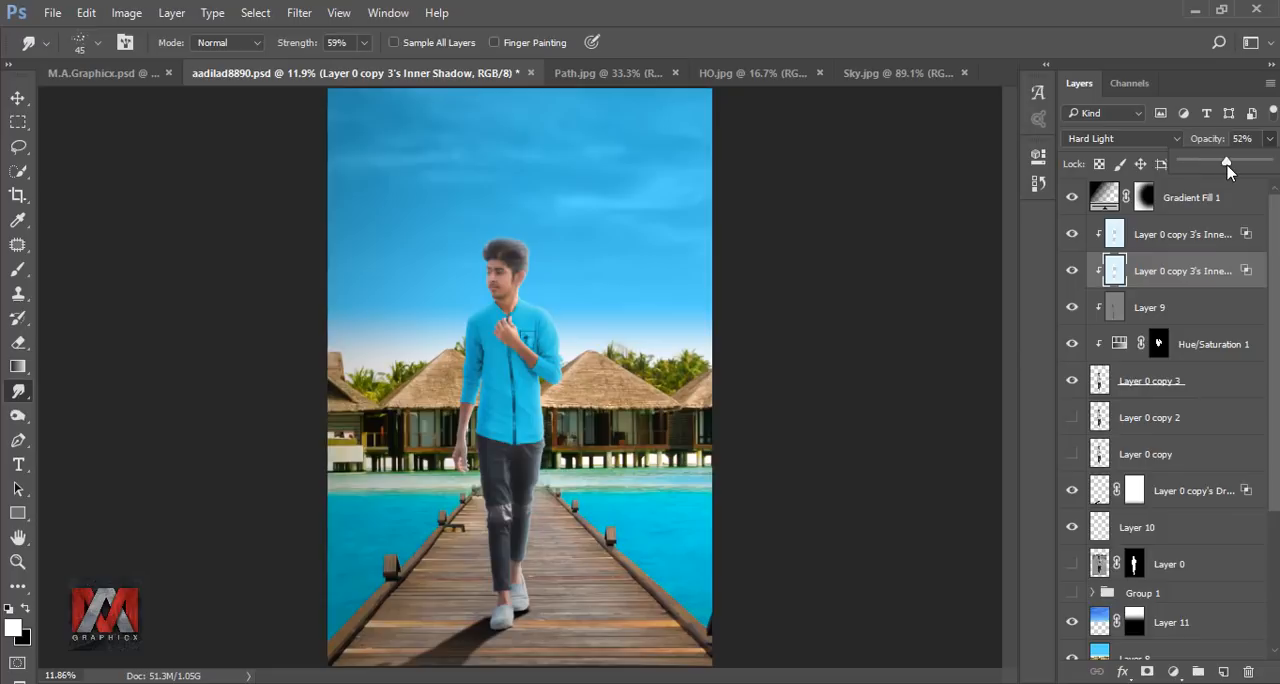
Set the upper inner shadow layer to 72% opacity and 57% fill, and compare the image with it hidden and shown.
click(1189, 235)
click(1270, 140)
click(1269, 165)
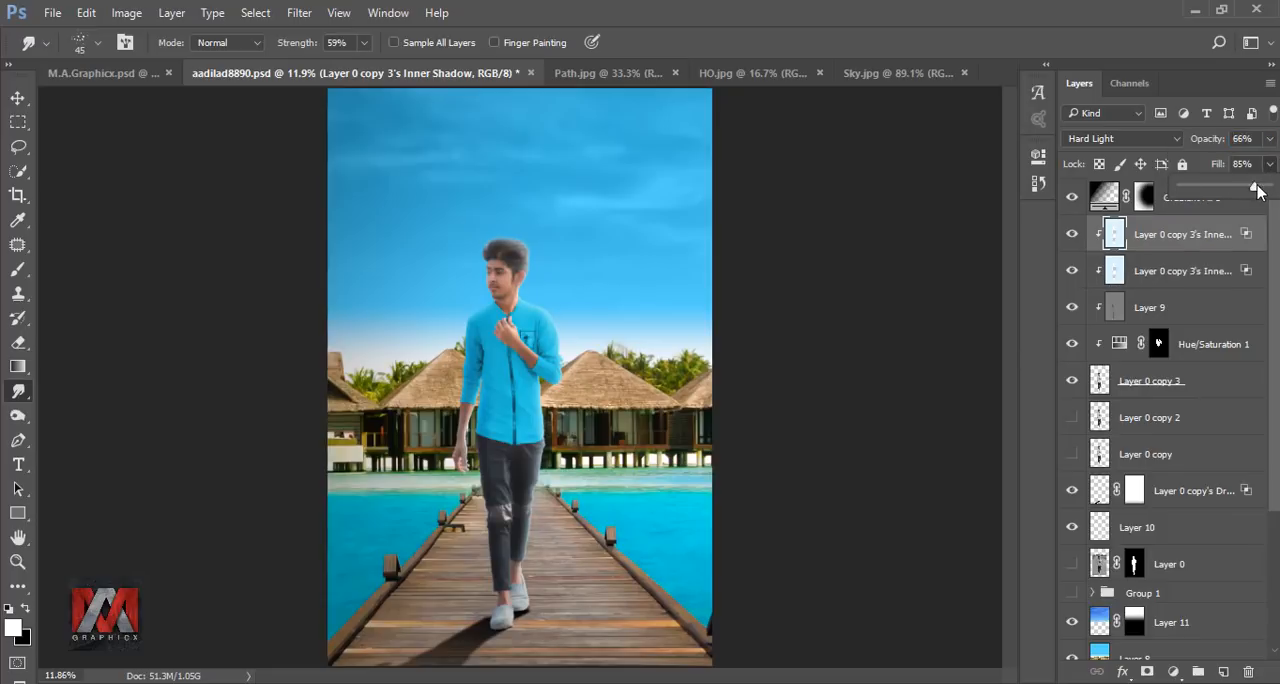
mouse_move(1245, 190)
mouse_down()
mouse_move(1203, 165)
mouse_move(1245, 170)
mouse_up()
click(1269, 140)
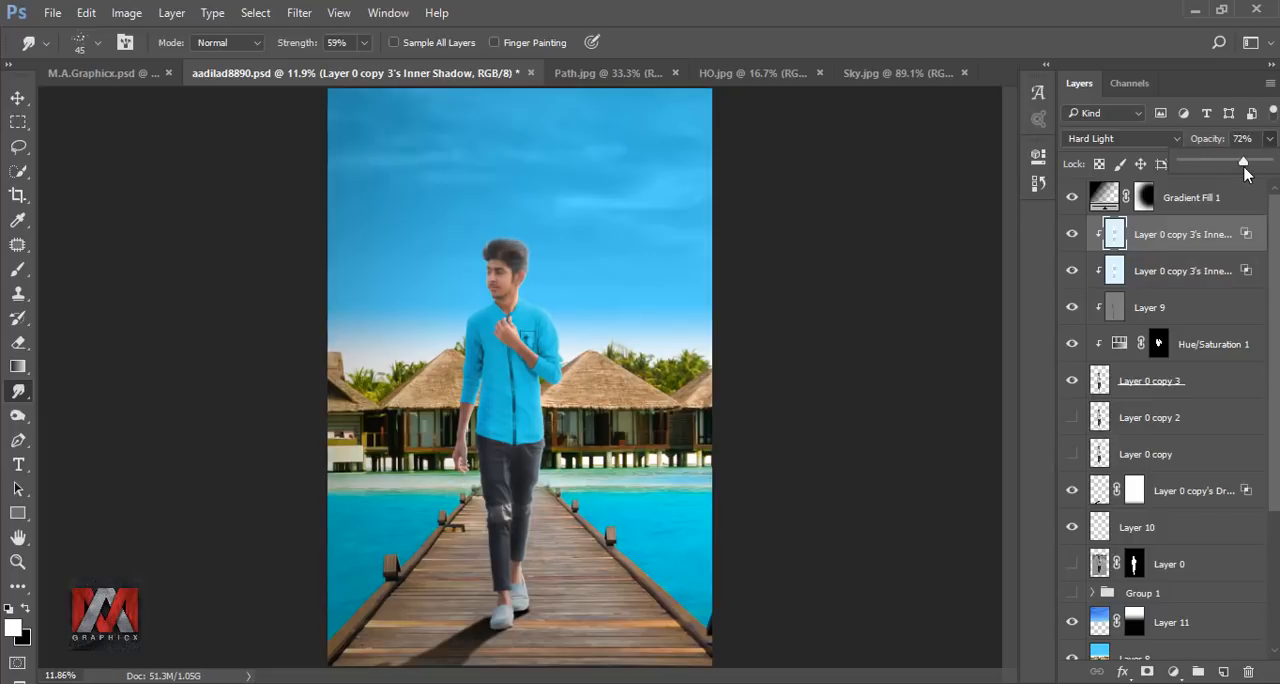
click(1183, 244)
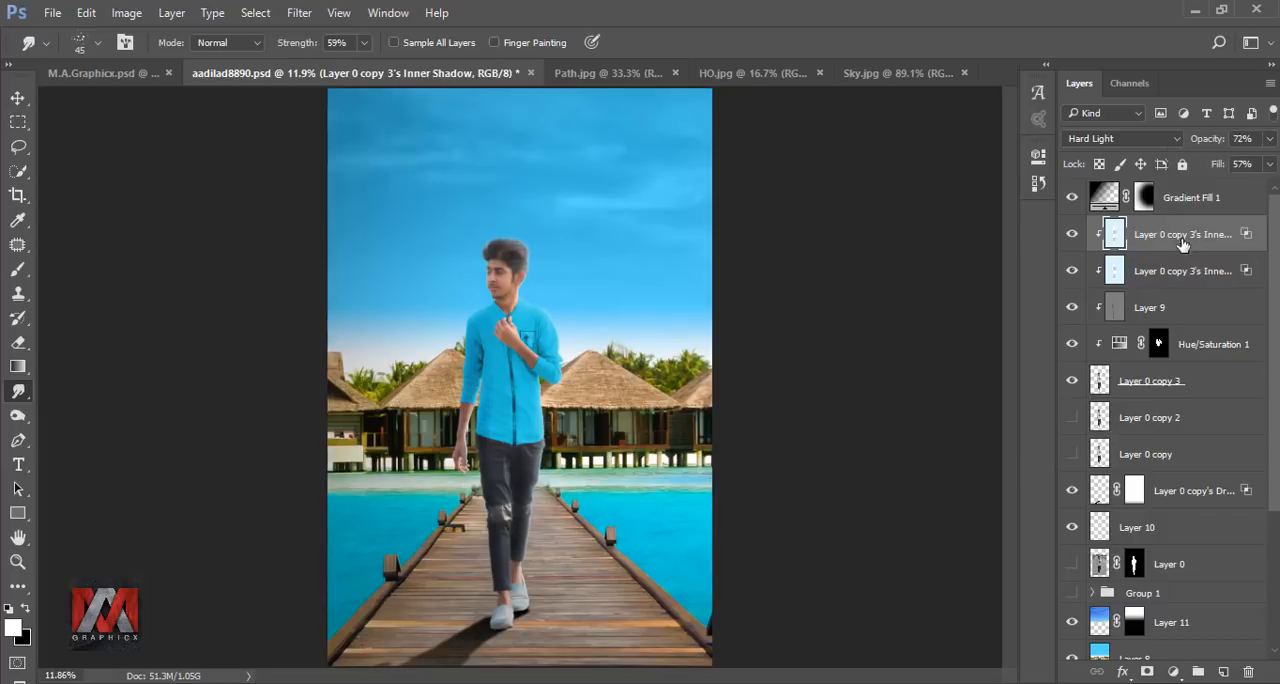
click(1073, 235)
click(1073, 235)
Soften the rim light around the hanging arm on the upper inner shadow layer with a 150 px Eraser at 19% opacity.
click(18, 342)
scroll(472, 461, up, 4)
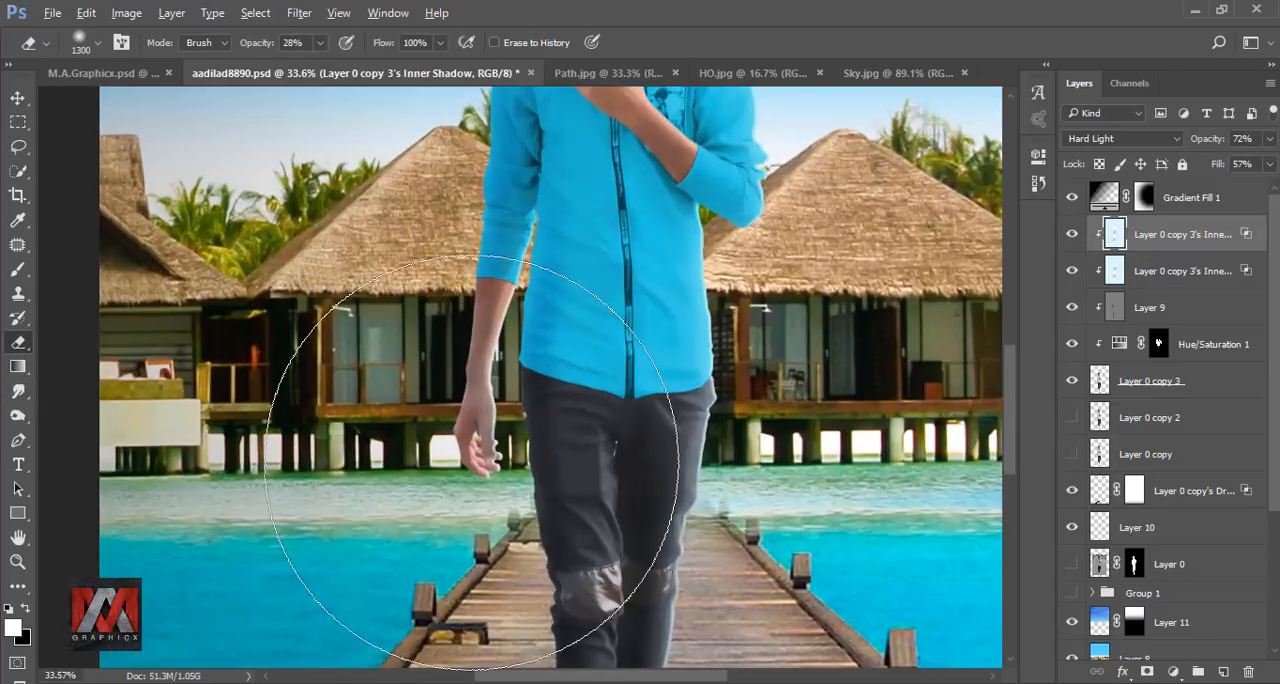
scroll(472, 461, up, 2)
key(bracketleft)
key(bracketleft)
key(bracketleft)
key(bracketleft)
key(bracketleft)
key(bracketleft)
key(bracketleft)
key(bracketleft)
key(bracketleft)
key(bracketleft)
key(bracketleft)
key(bracketleft)
key(bracketleft)
key(bracketleft)
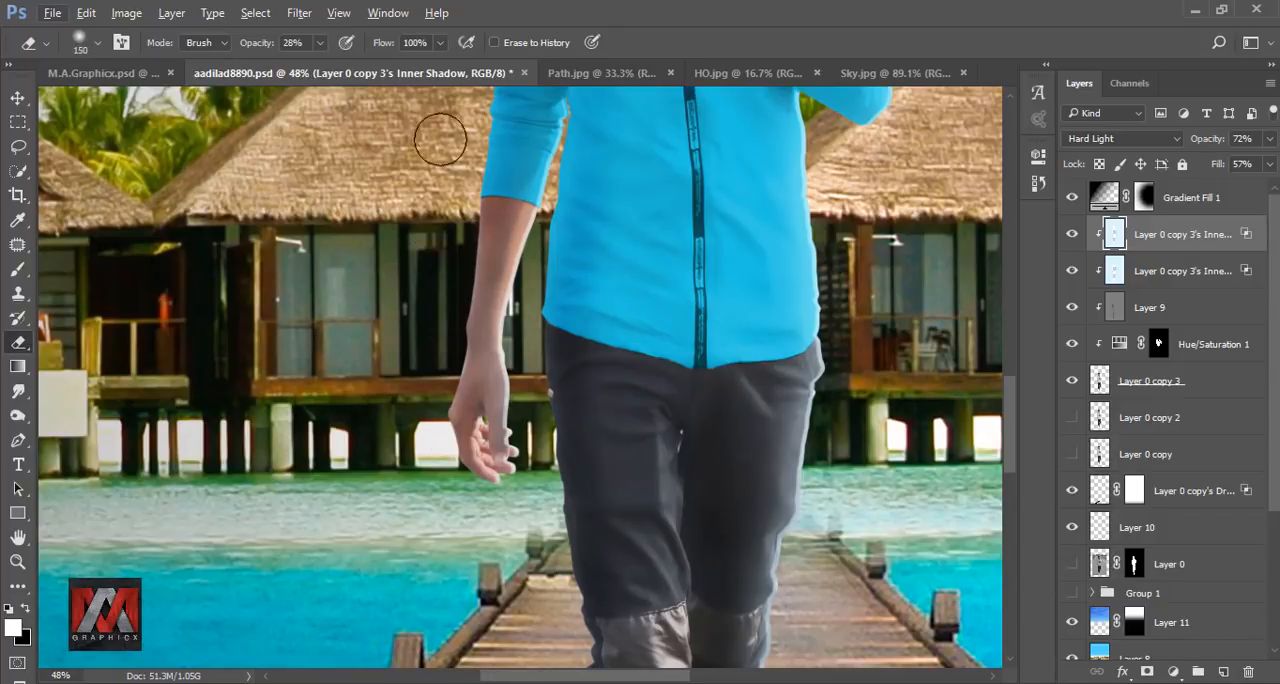
key(1)
key(9)
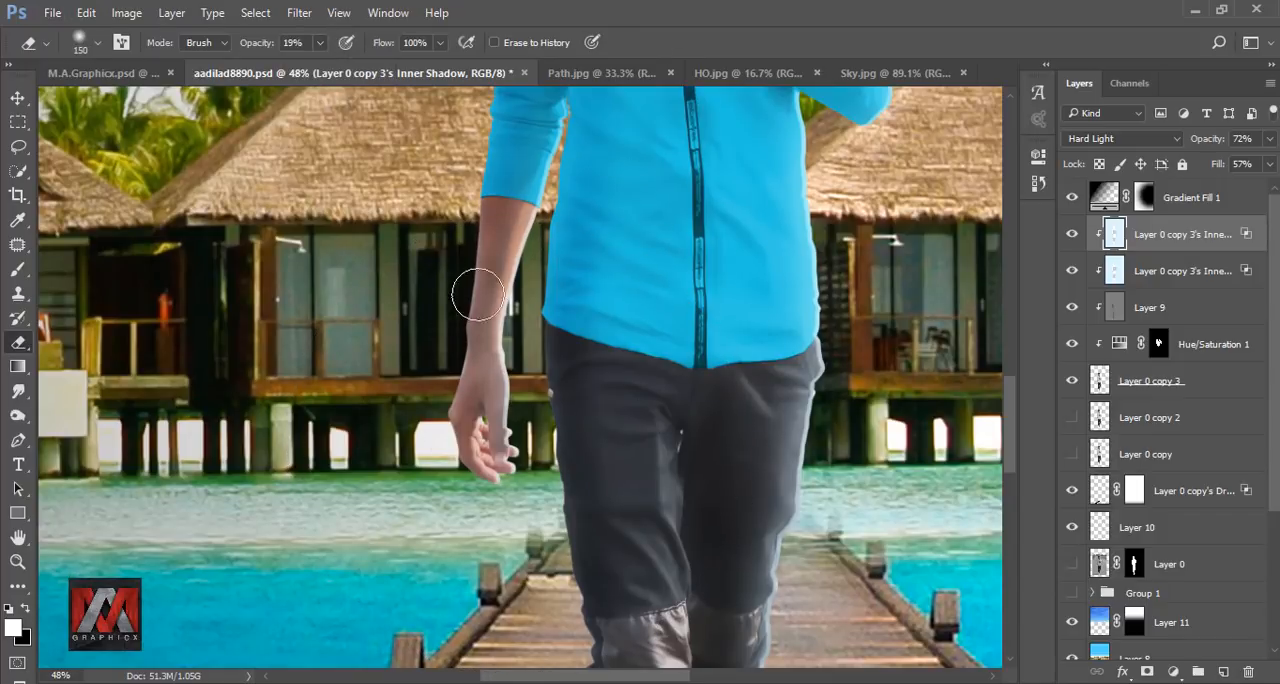
drag(646, 538, 618, 586)
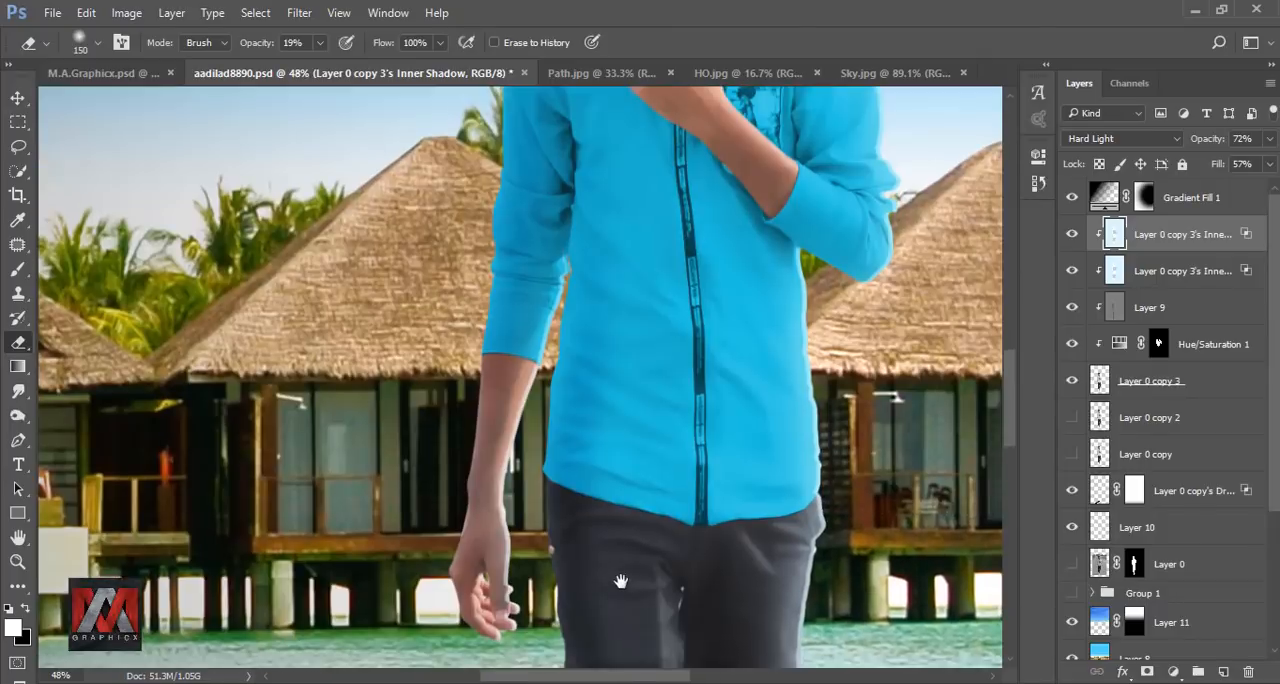
scroll(571, 320, up, 5)
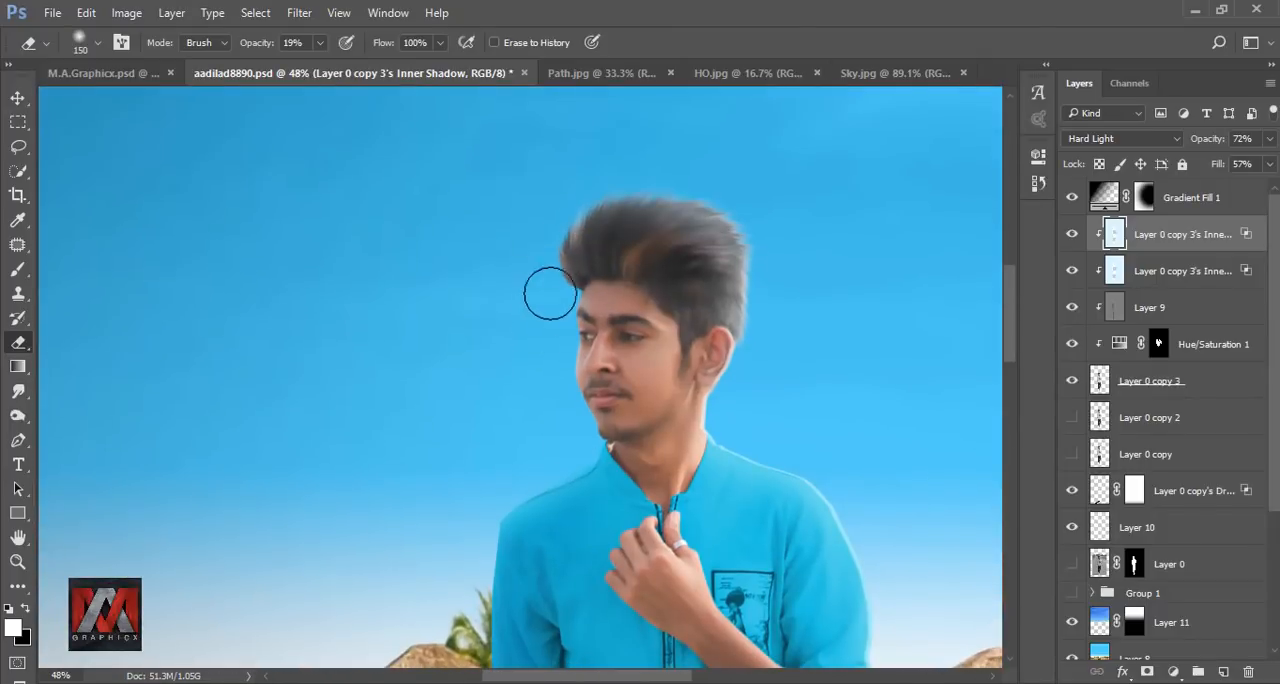
key(ctrl+0)
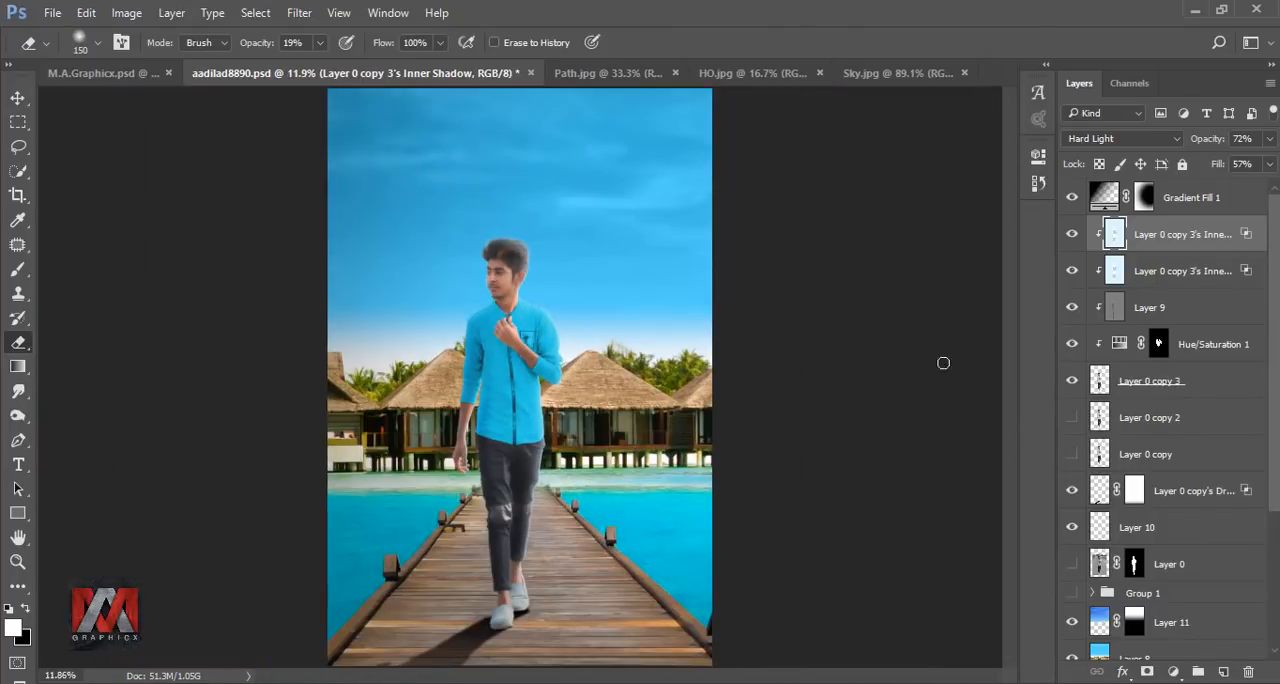
click(1070, 235)
click(1070, 235)
Add a new layer above Layer 10 and stamp white clouds behind the man with a 2600 px cloud brush.
click(1098, 527)
click(1223, 672)
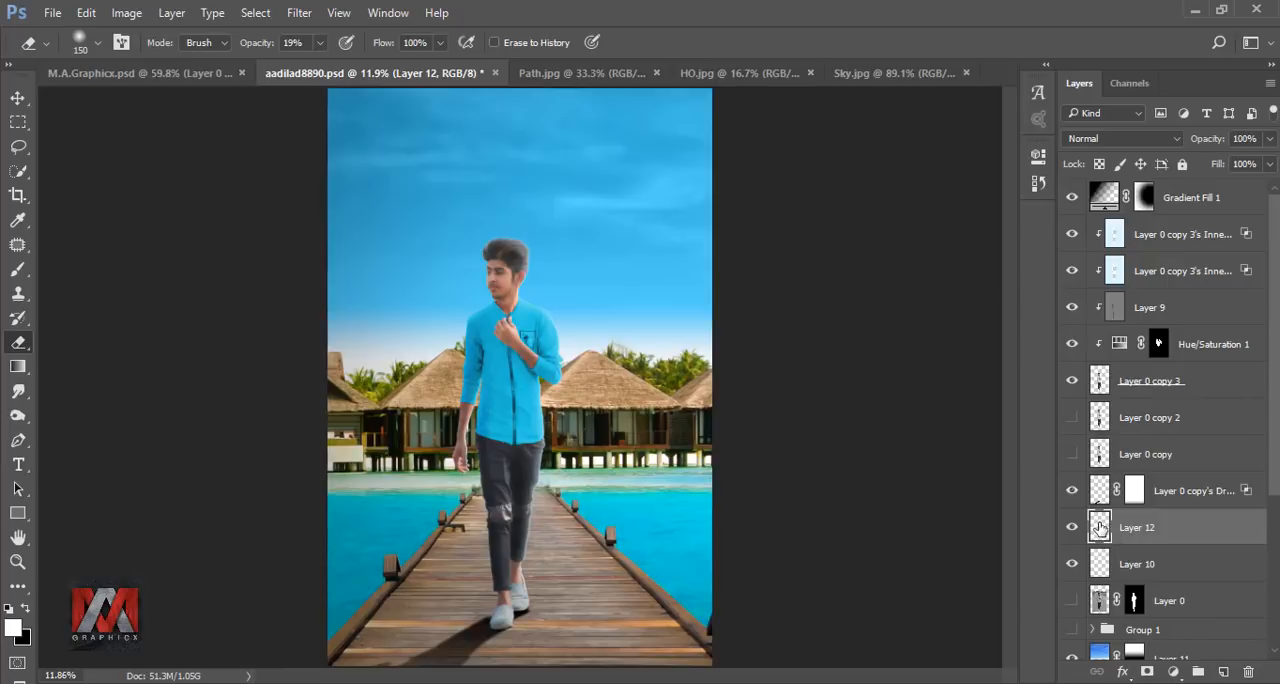
click(18, 269)
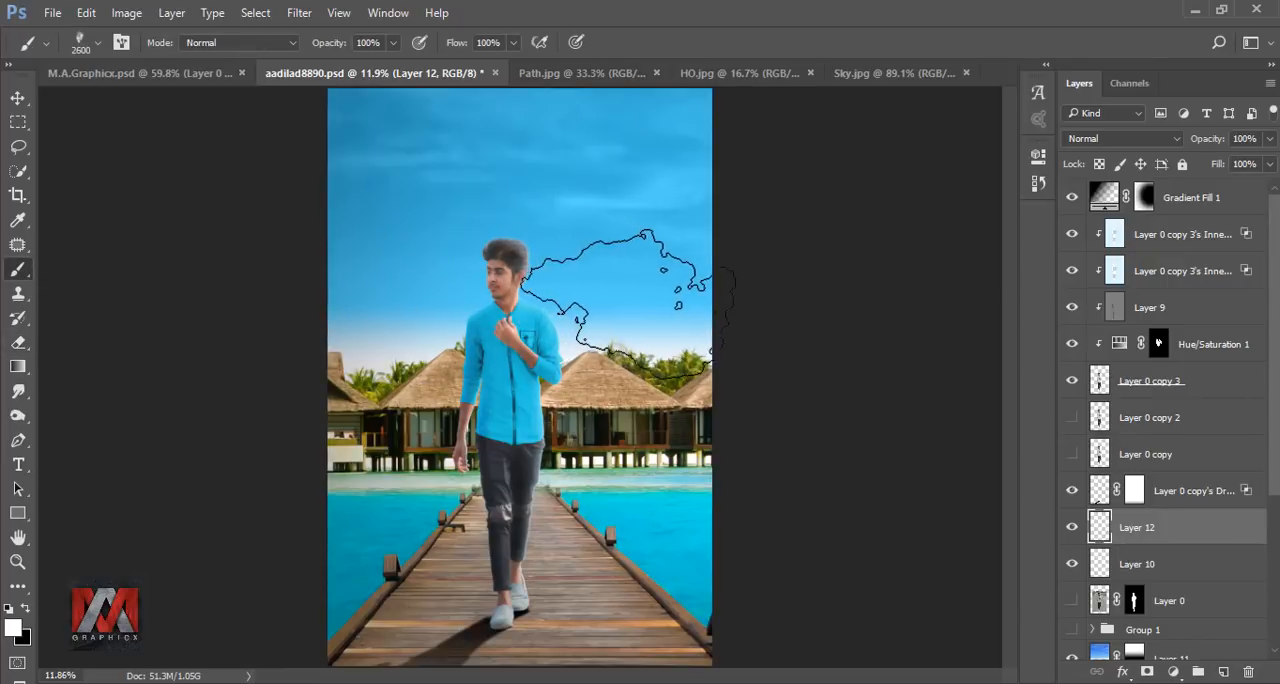
click(564, 310)
click(428, 340)
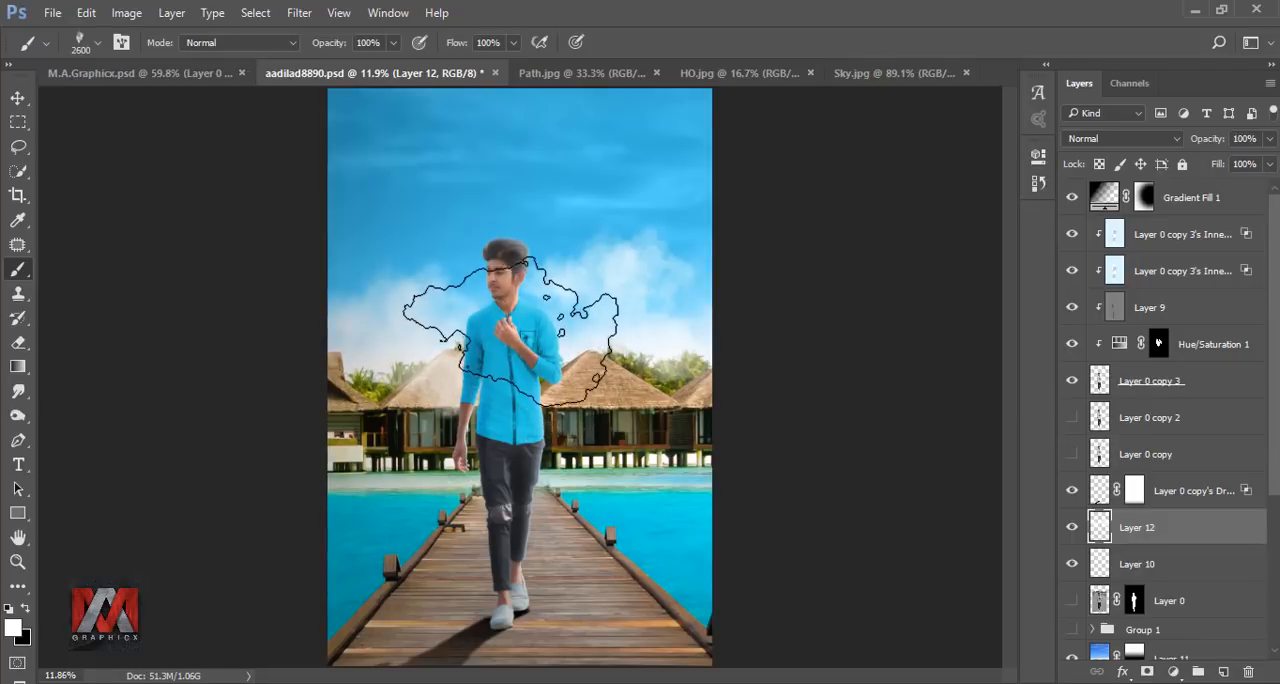
click(503, 296)
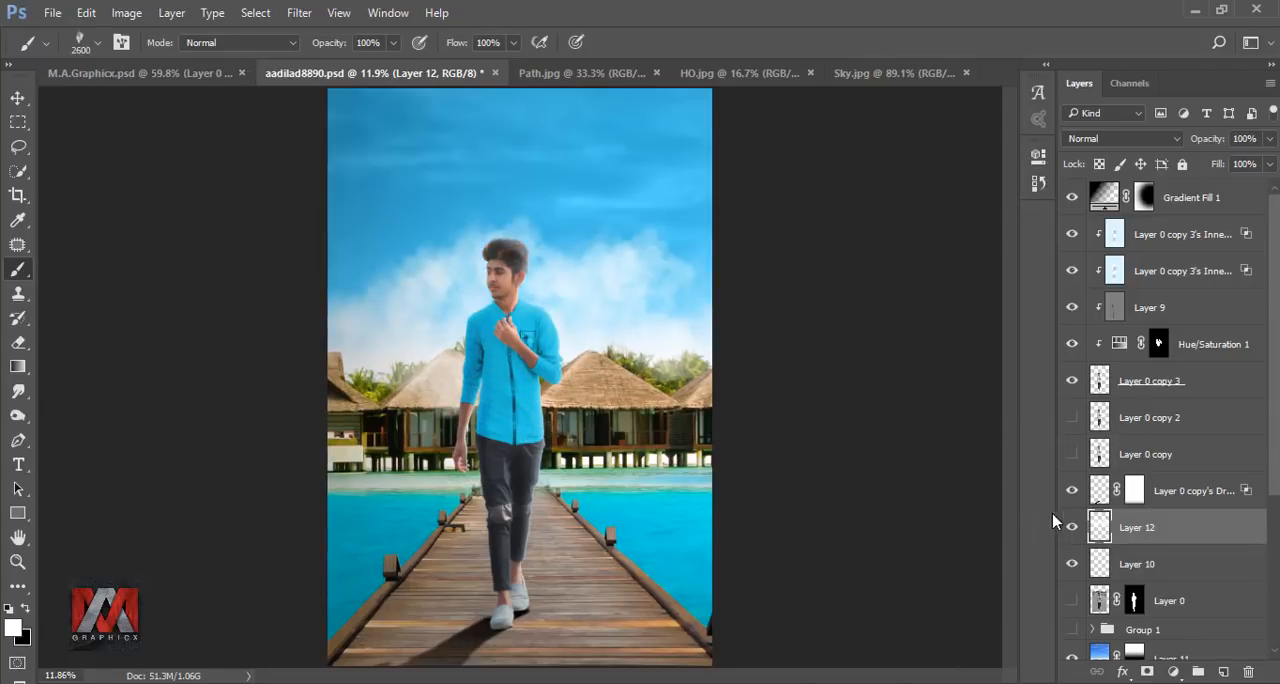
click(1073, 529)
click(1073, 529)
Scale the painted clouds on Layer 12 to 139% in width and height.
key(ctrl+t)
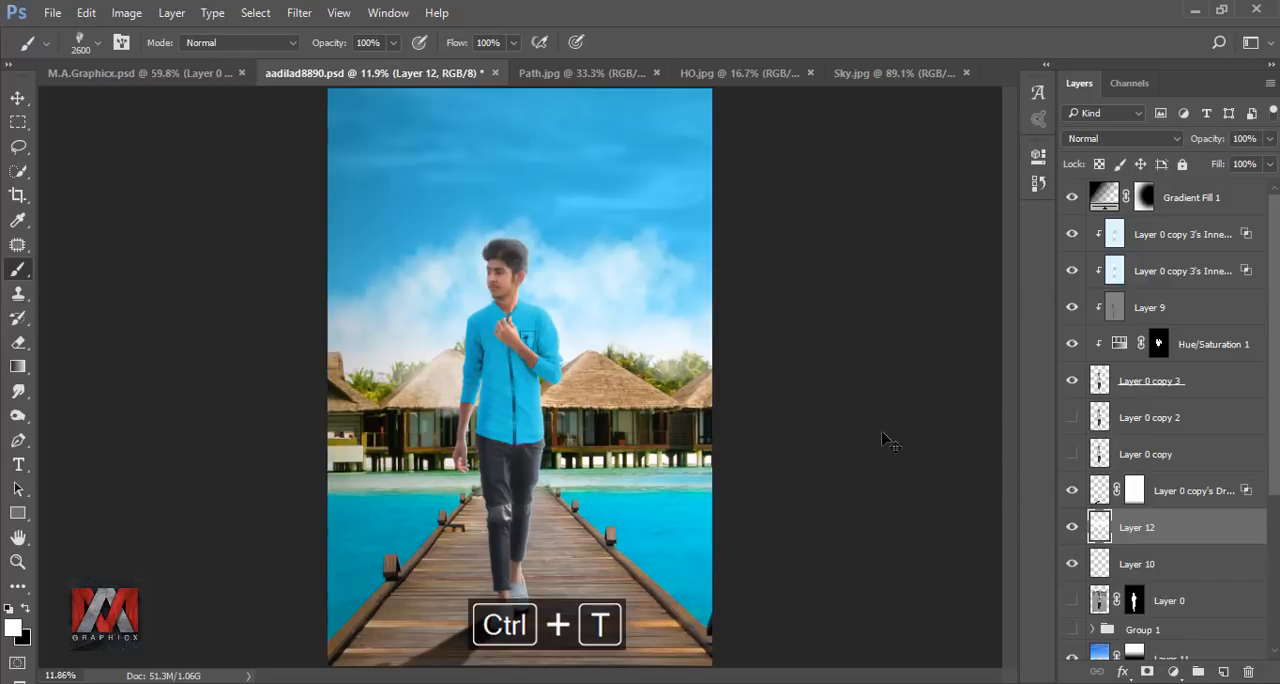
drag(262, 45, 292, 50)
key(b)
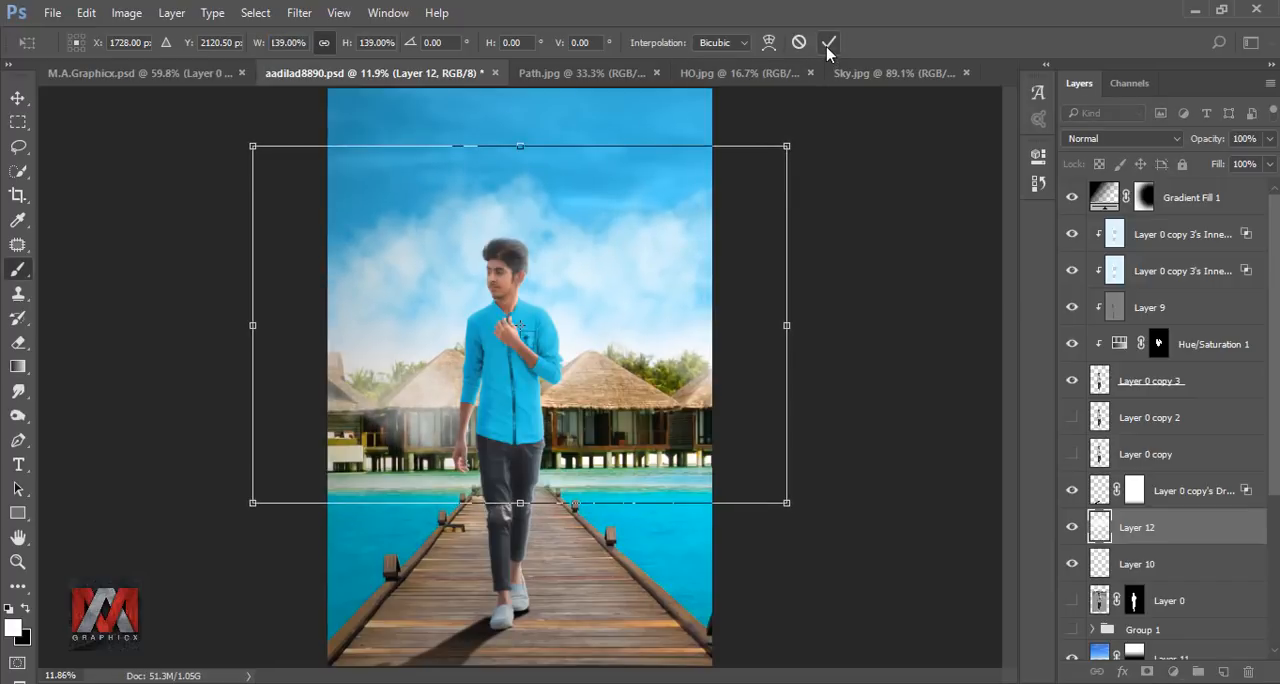
click(829, 42)
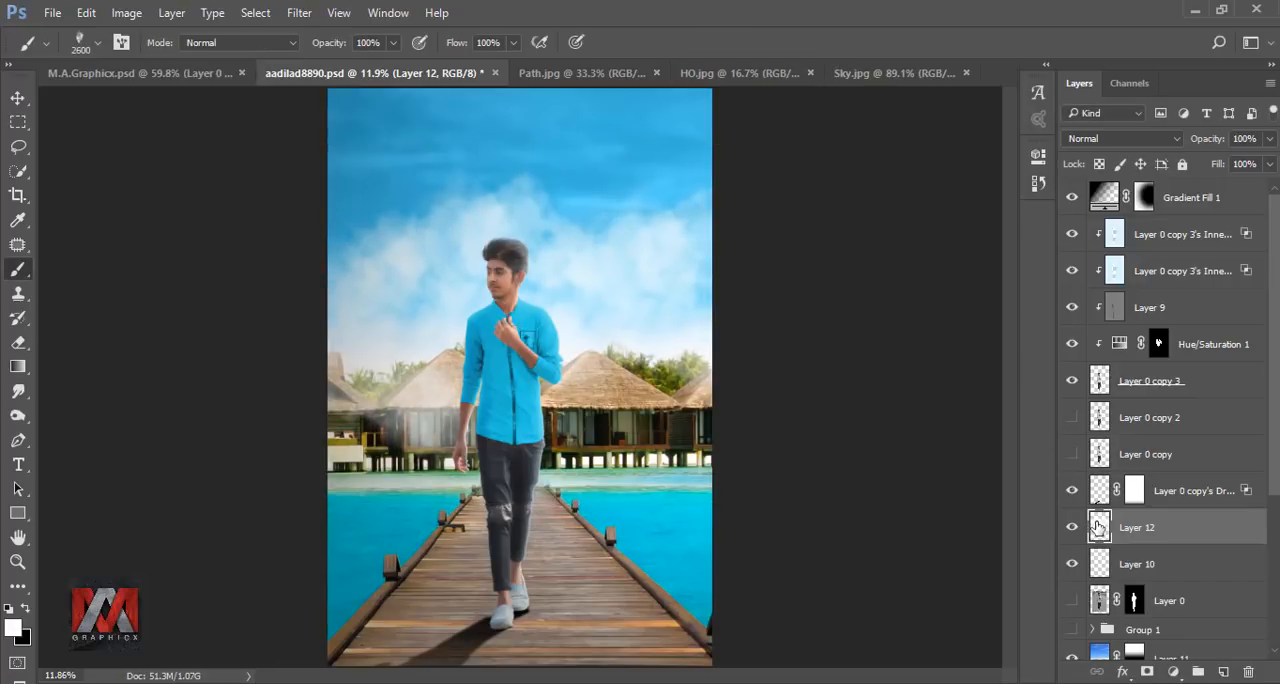
Fade the lower part of the clouds over the huts and pier with a 1700 px Eraser at 19% opacity.
click(18, 343)
key(bracketright)
key(bracketright)
key(bracketright)
key(bracketright)
key(bracketright)
key(bracketright)
key(bracketright)
key(bracketright)
key(bracketright)
key(bracketright)
key(bracketright)
key(bracketright)
key(bracketright)
key(bracketright)
key(bracketright)
key(bracketright)
key(bracketright)
mouse_move(545, 482)
mouse_down()
mouse_move(475, 499)
mouse_move(491, 529)
mouse_move(460, 471)
mouse_move(417, 506)
mouse_move(468, 500)
mouse_move(492, 430)
mouse_up()
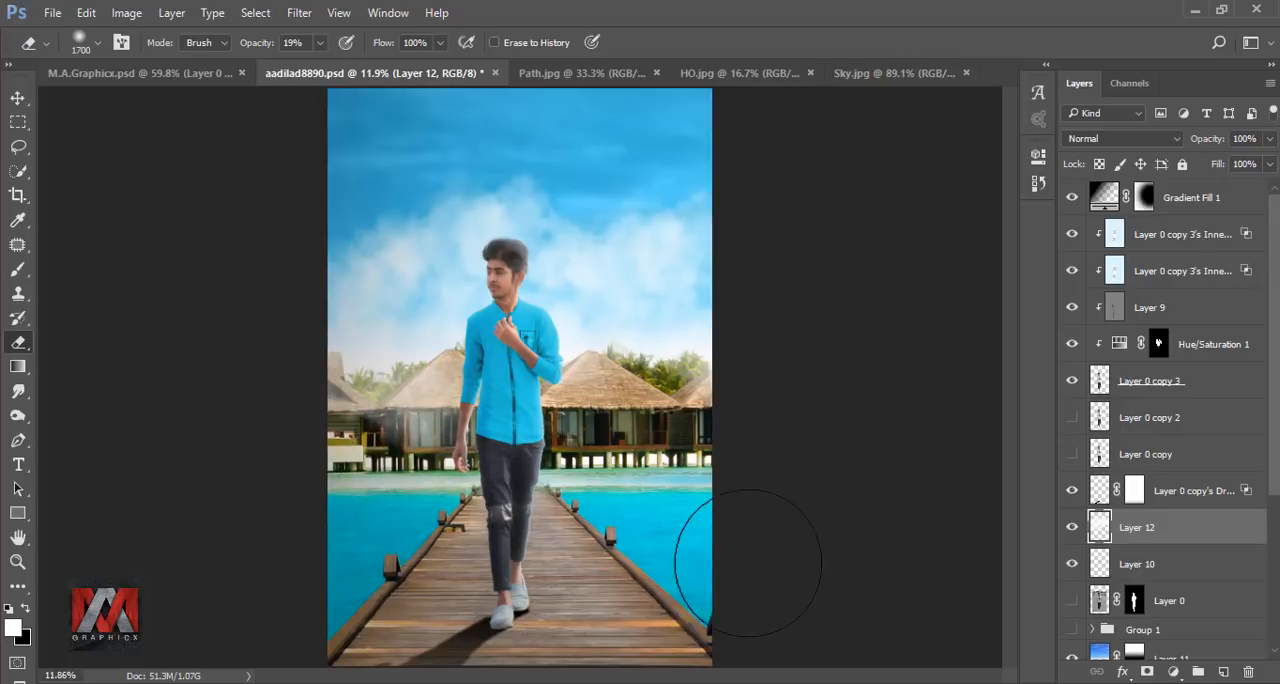
click(1073, 527)
click(1072, 528)
Stamp all visible layers into a new merged layer above Gradient Fill 1.
click(1104, 198)
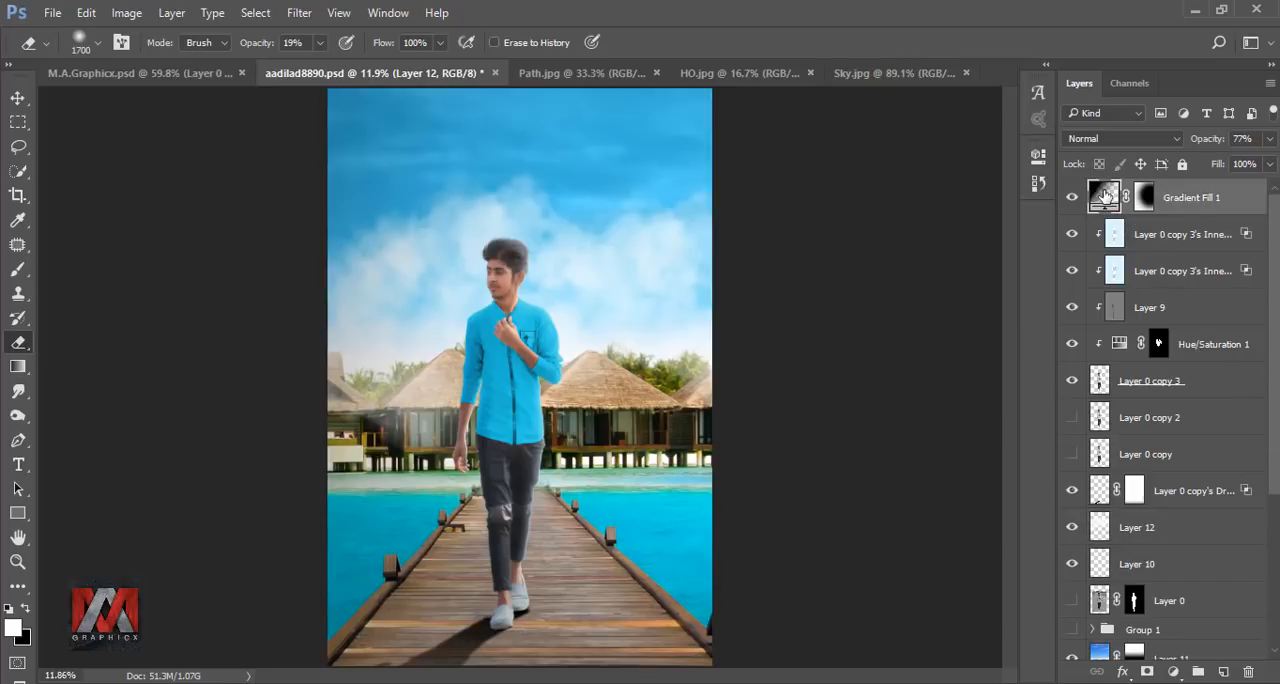
key(ctrl+shift+alt+e)
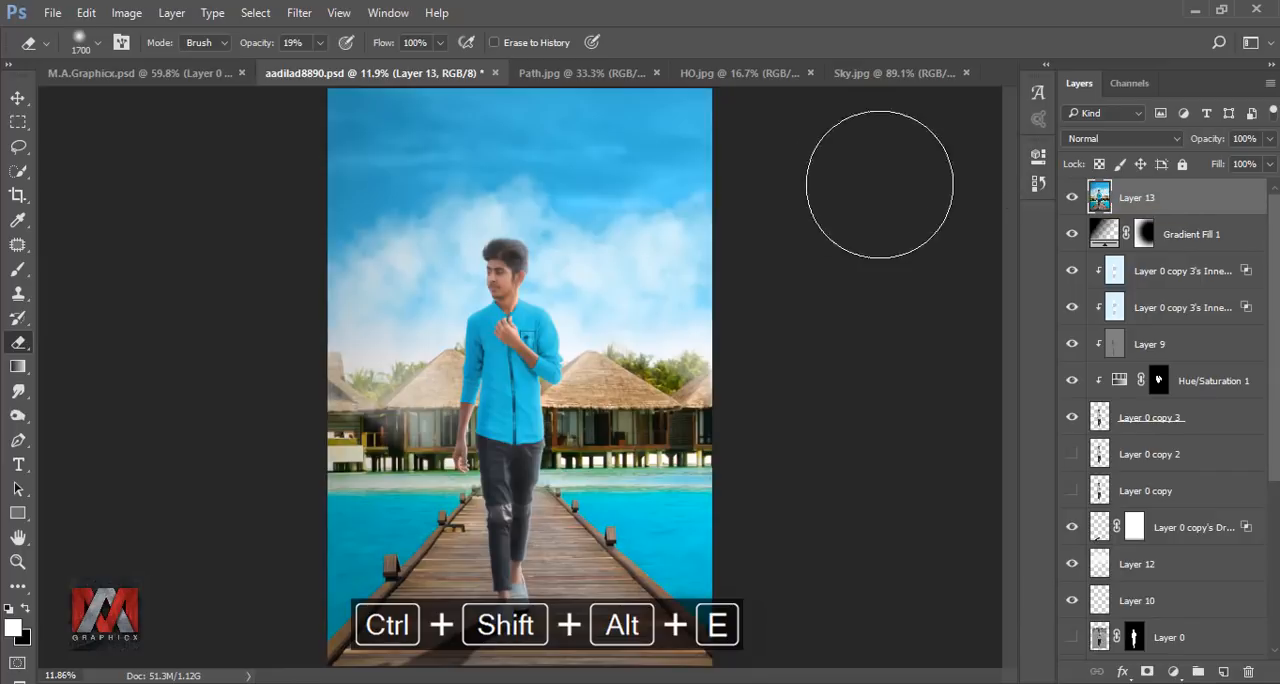
Apply the Viveza 2 filter to Layer 13 with brightness 7%, contrast 4% and saturation 2%, and compare before and after.
click(300, 13)
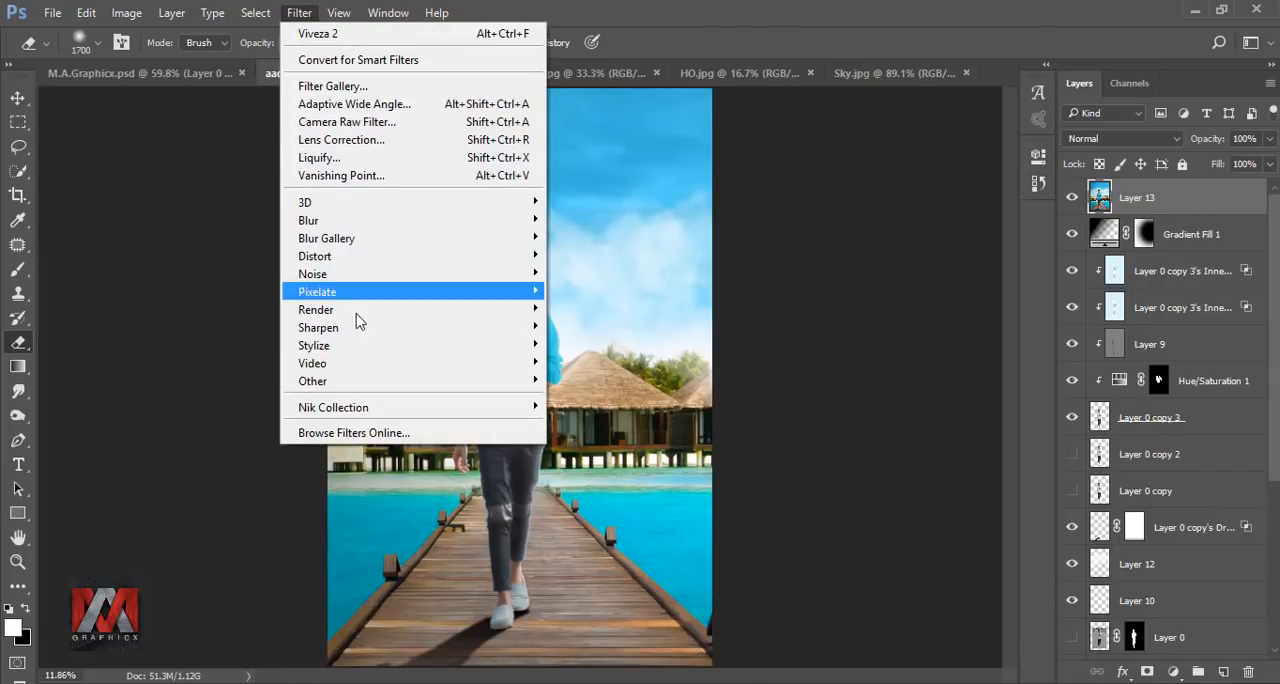
mouse_move(431, 407)
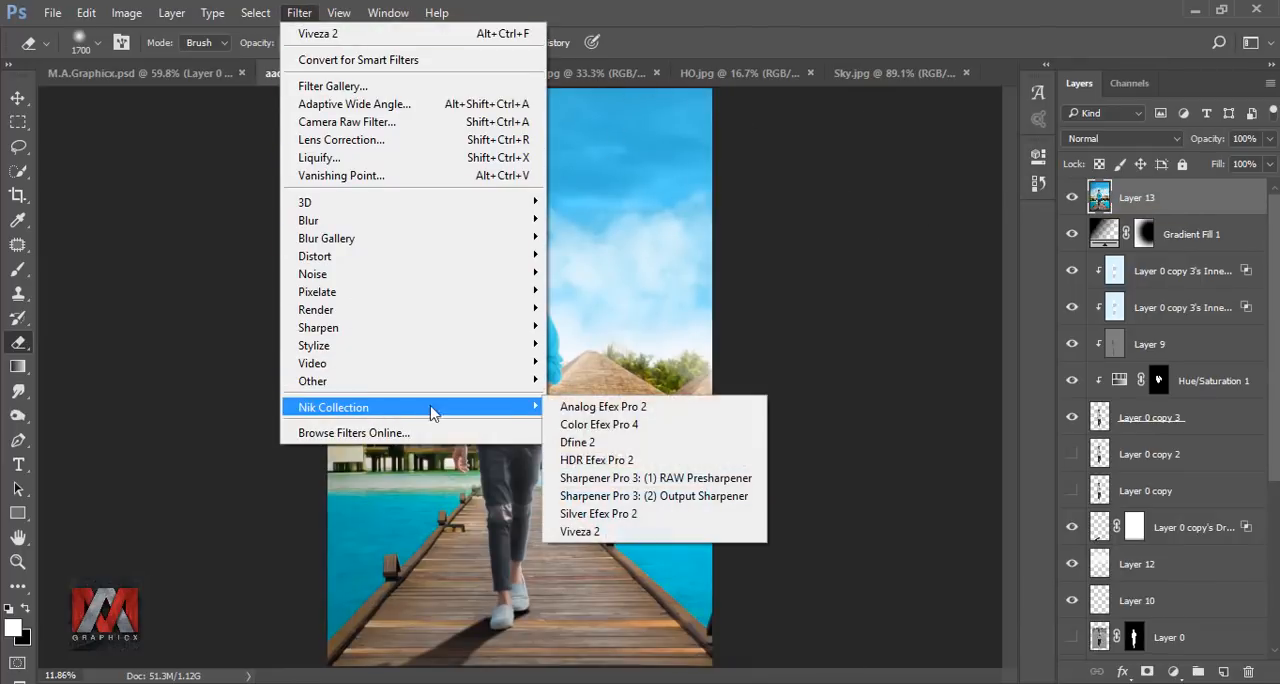
click(621, 532)
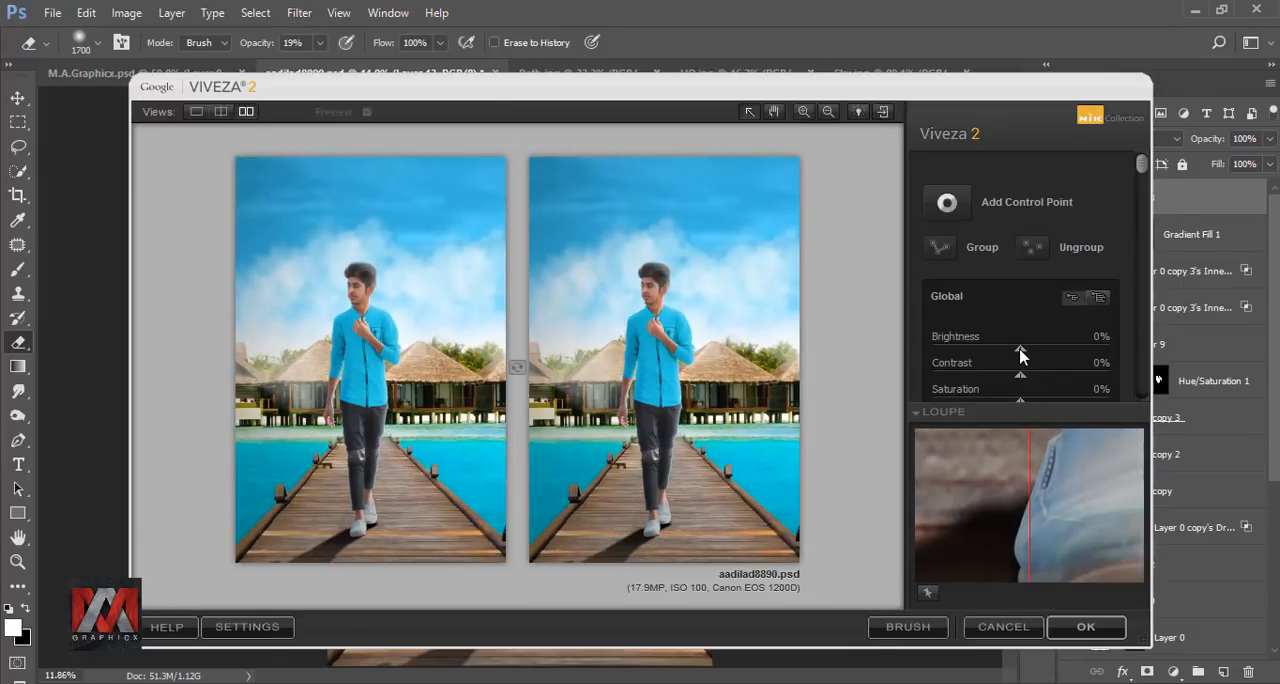
drag(1025, 354, 1029, 354)
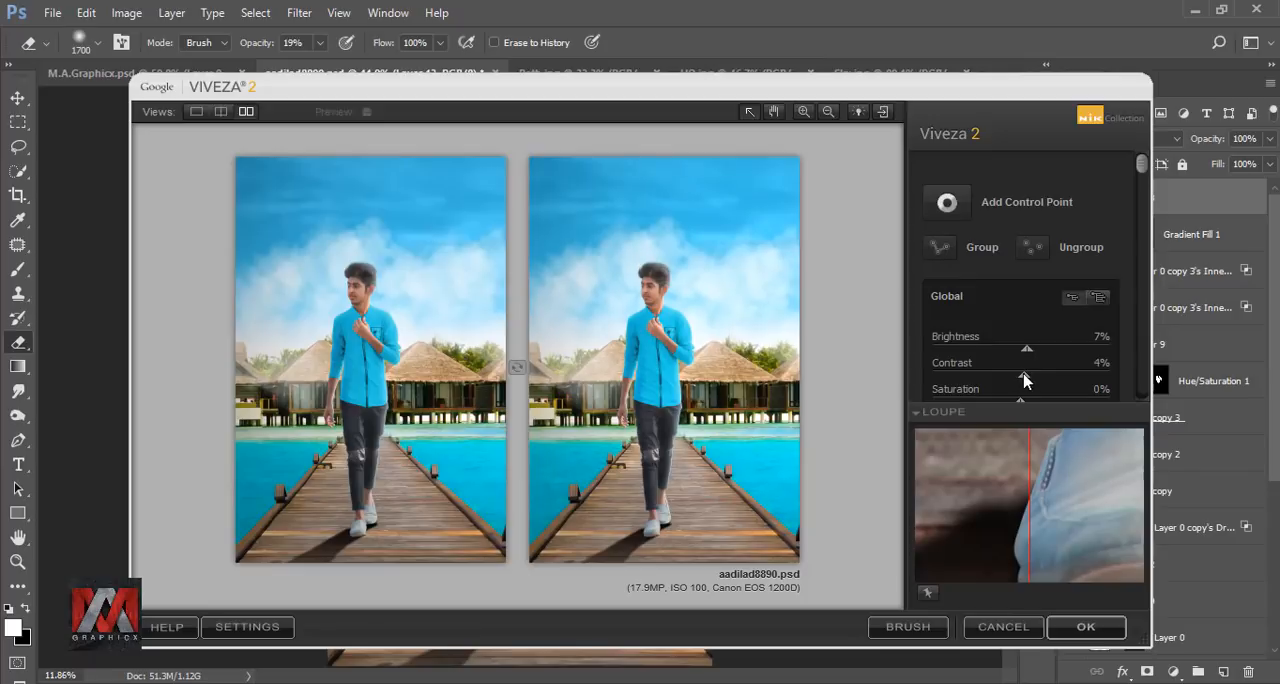
scroll(1043, 328, down, 2)
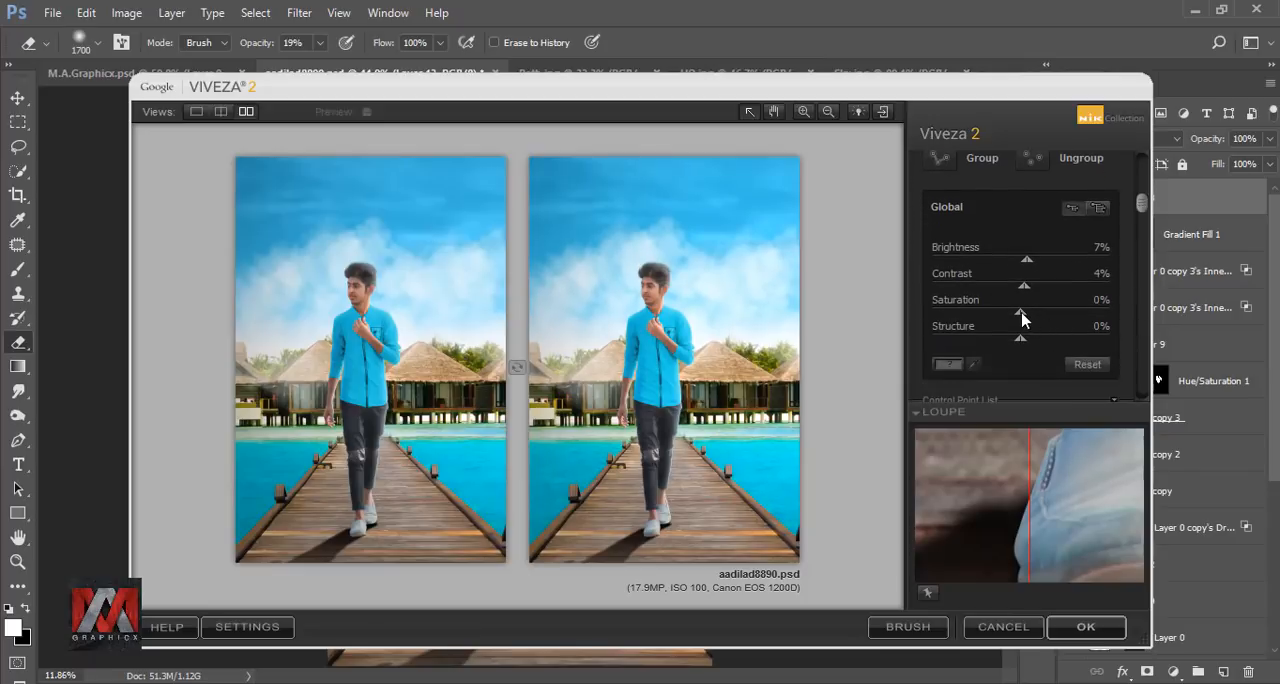
click(1082, 627)
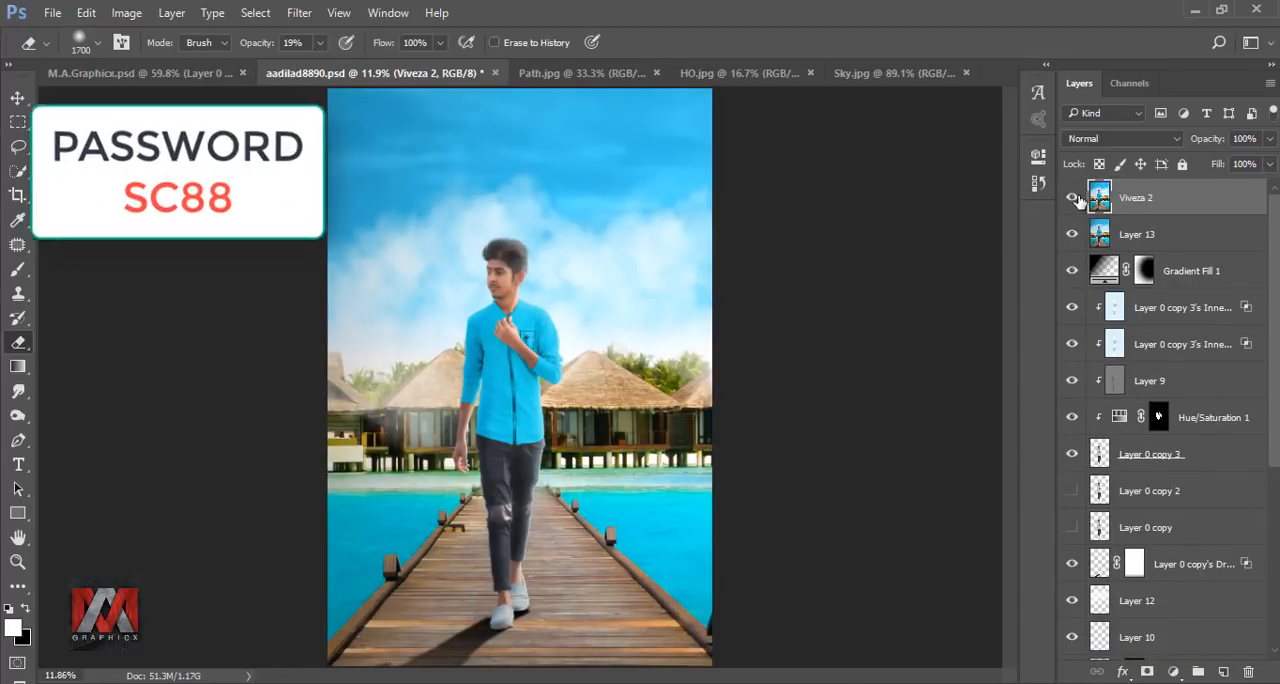
click(1076, 199)
click(1076, 199)
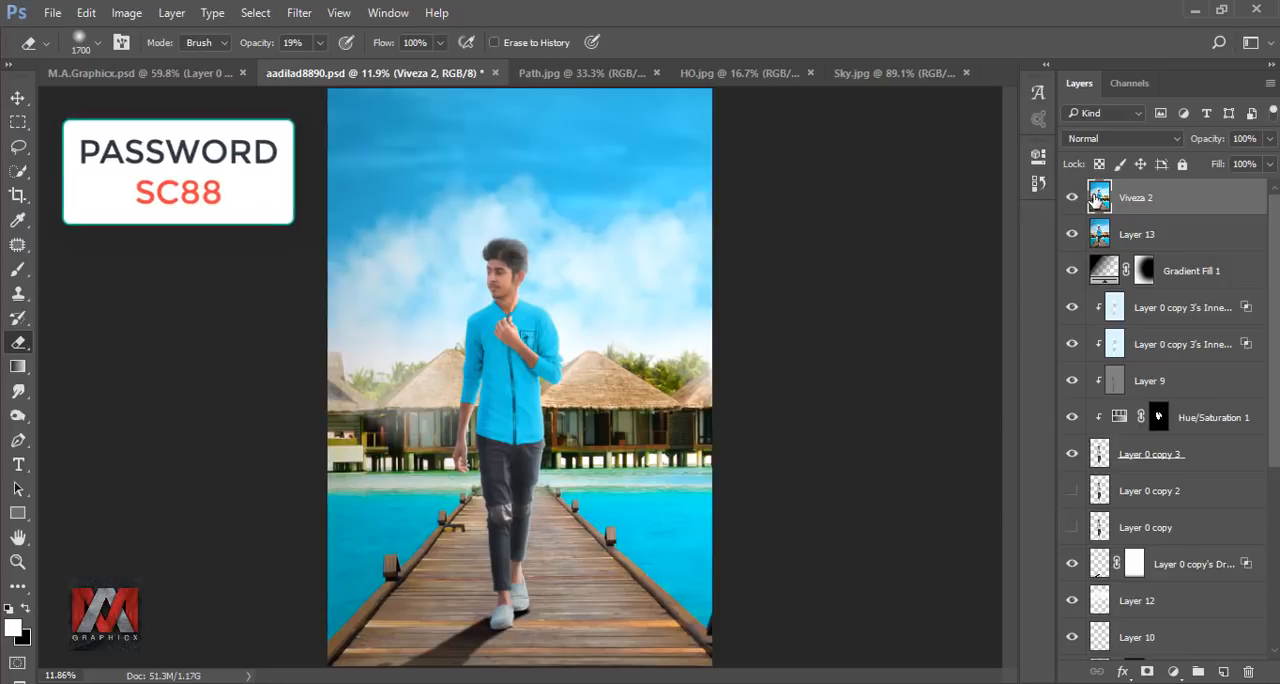
Add a Selective Color adjustment masked to the man's outline from Layer 0 copy 3, with the Reds' black at -46%.
ctrl+click(1100, 455)
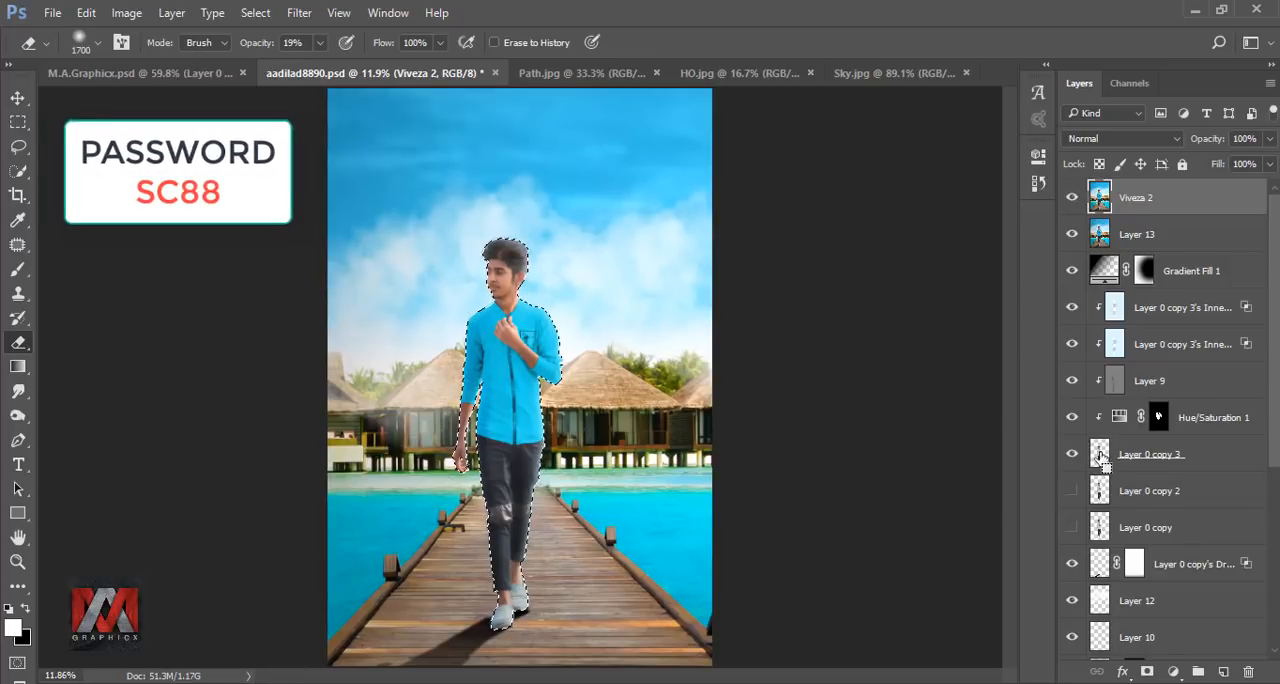
click(1172, 672)
click(1110, 652)
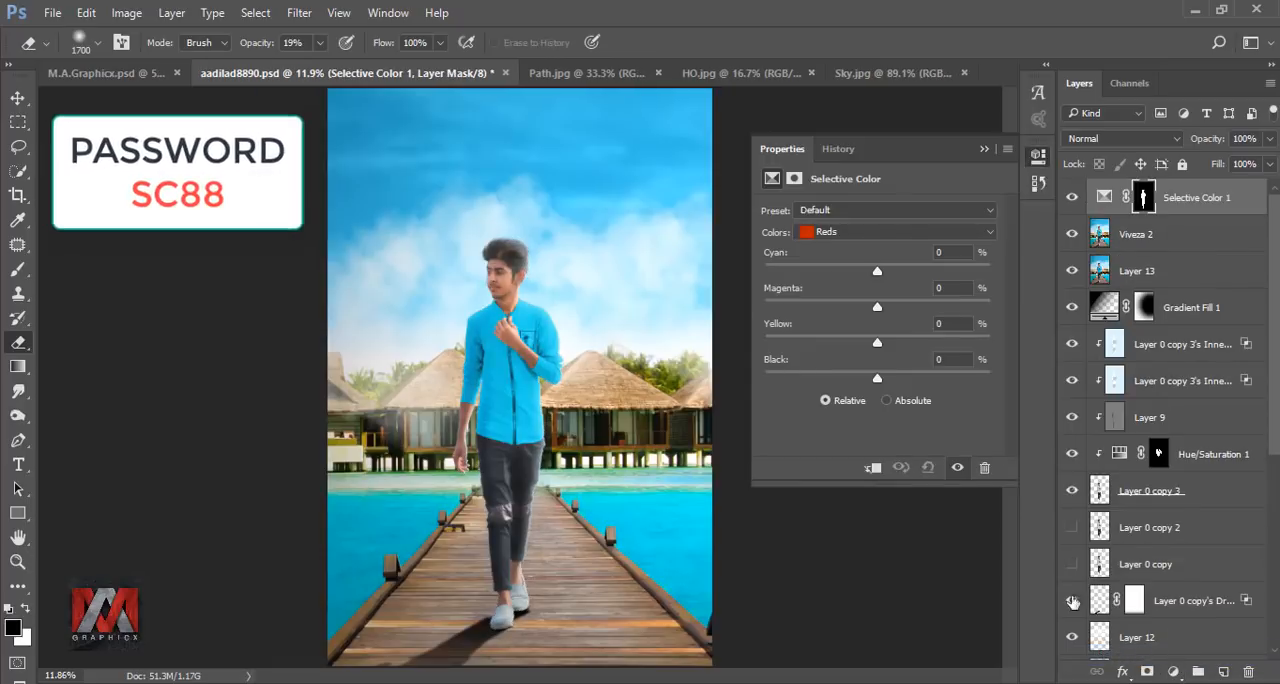
drag(877, 383, 826, 385)
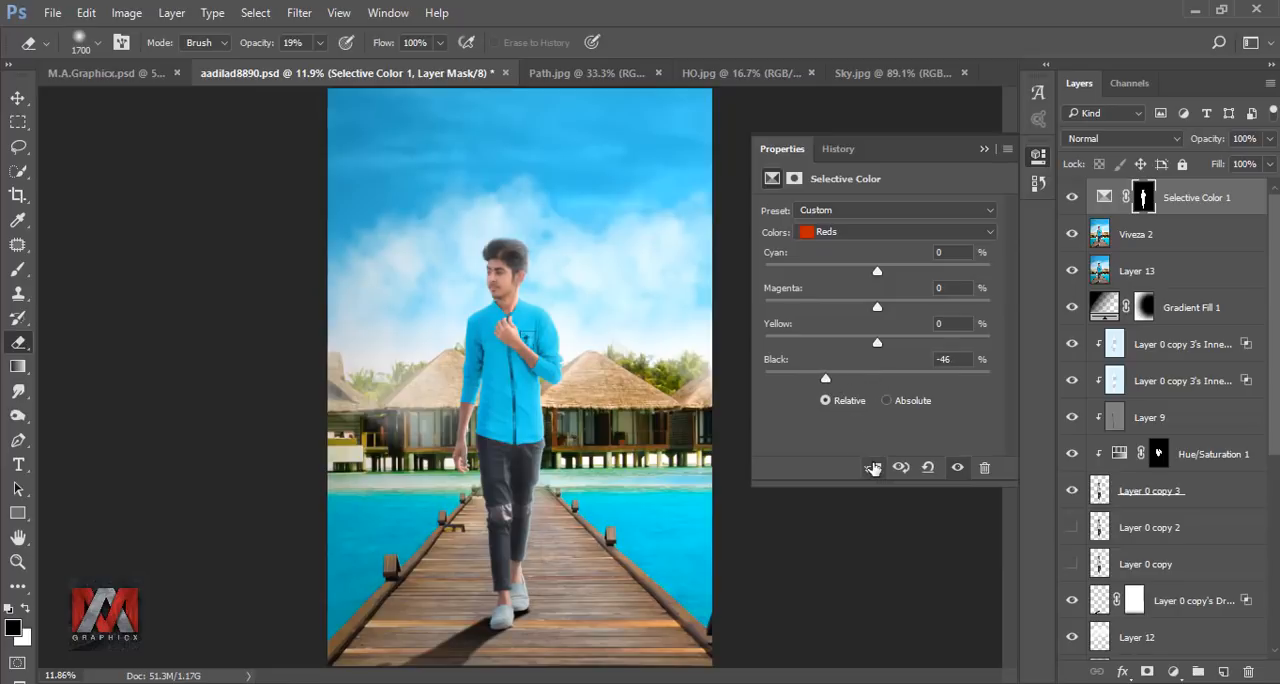
click(982, 150)
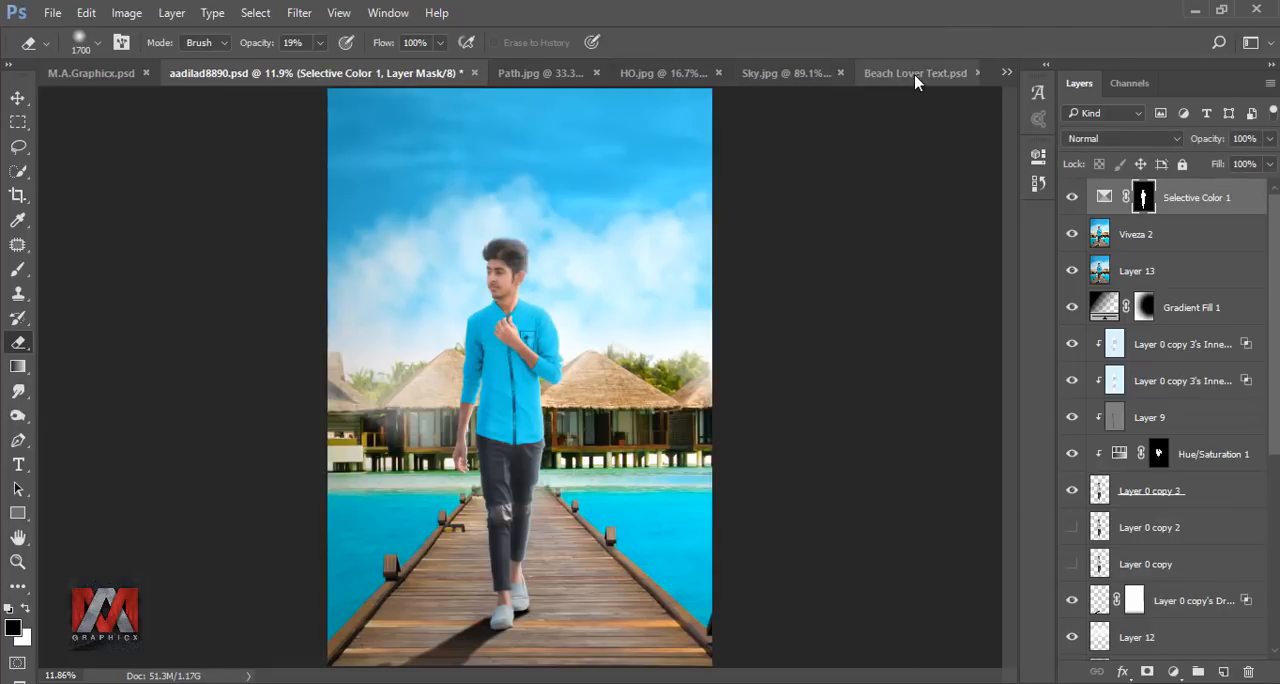
Copy the title and credits text group from Beach Lover Text.psd into the beach composite.
click(914, 74)
click(18, 97)
drag(467, 180, 530, 180)
Center the text group horizontally and vertically on the canvas, clear the selection, and nudge the group slightly upward.
key(ctrl+a)
click(471, 42)
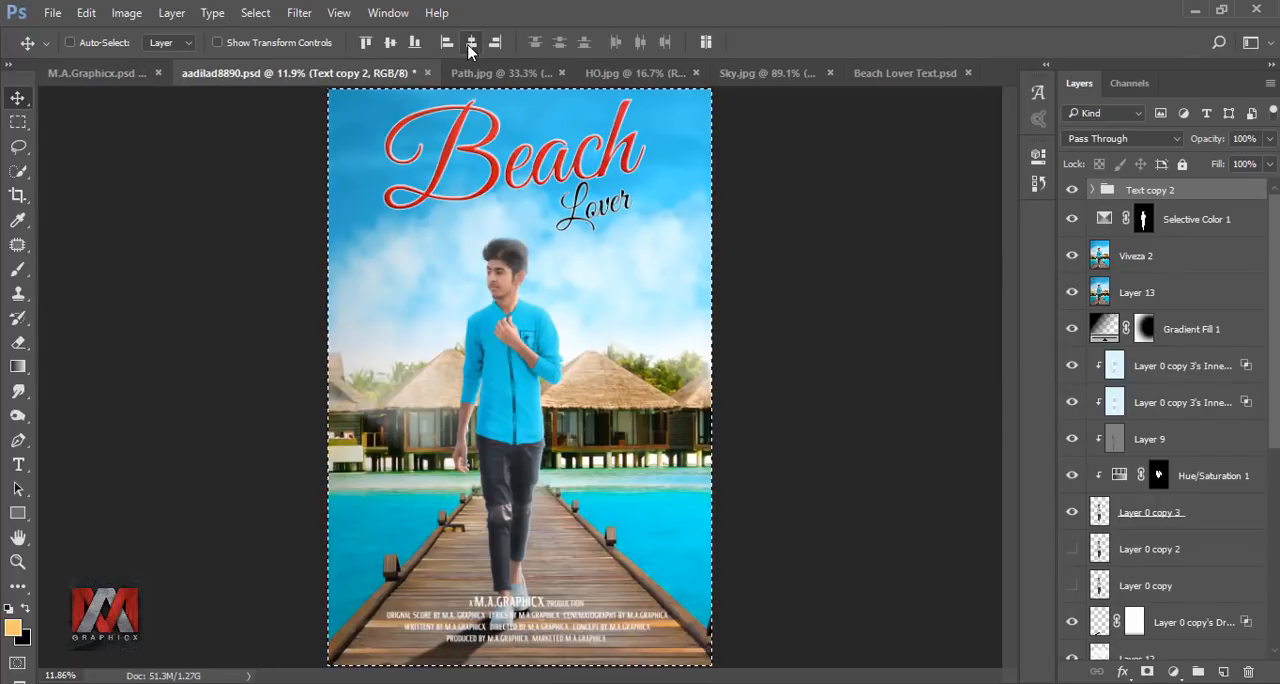
click(390, 42)
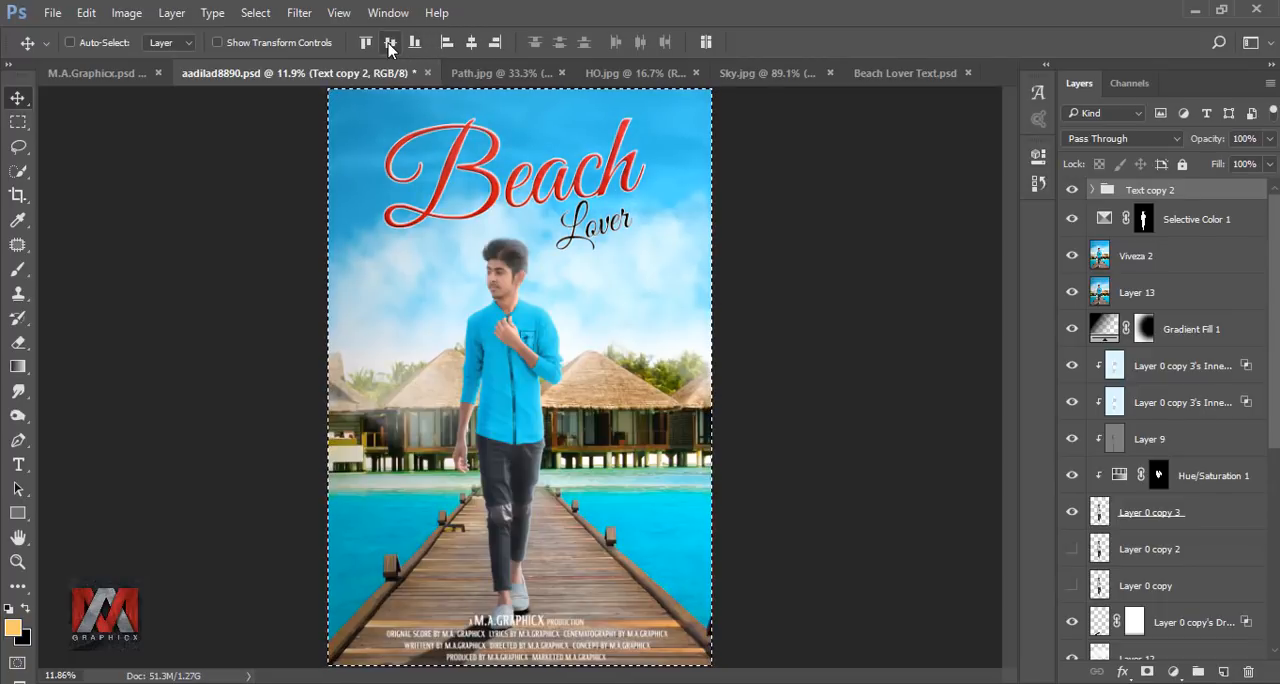
key(ctrl+d)
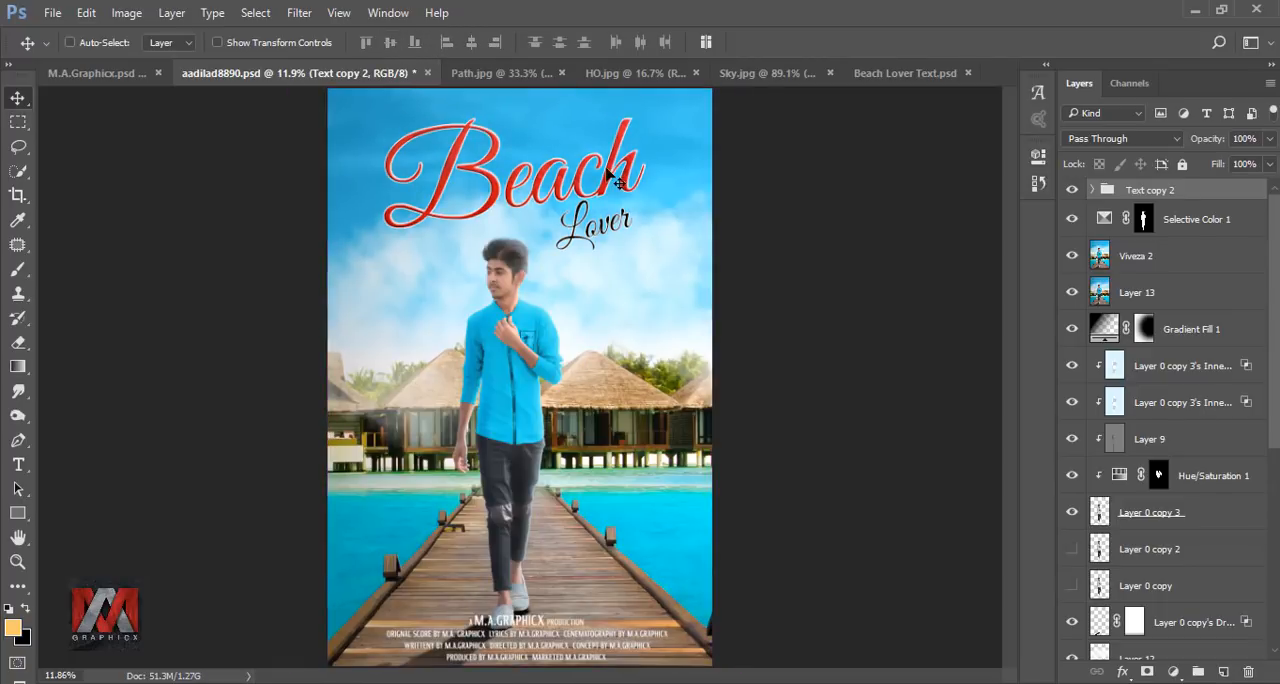
key(shift+Up)
key(shift+Up)
key(shift+Up)
key(shift+Up)
key(shift+Up)
key(shift+Up)
key(shift+Up)
key(shift+Up)
key(shift+Up)
key(shift+Up)
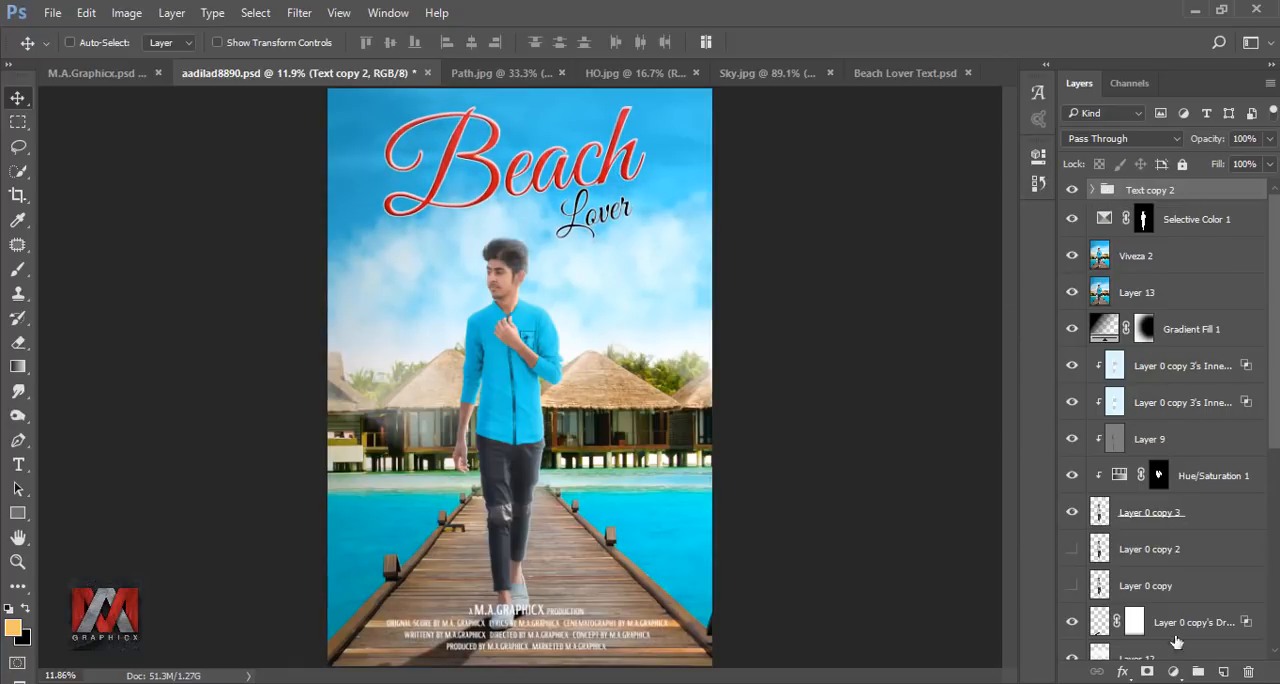
Add a Curves adjustment above the text group and slightly raise the black point of the Blue channel.
click(1173, 671)
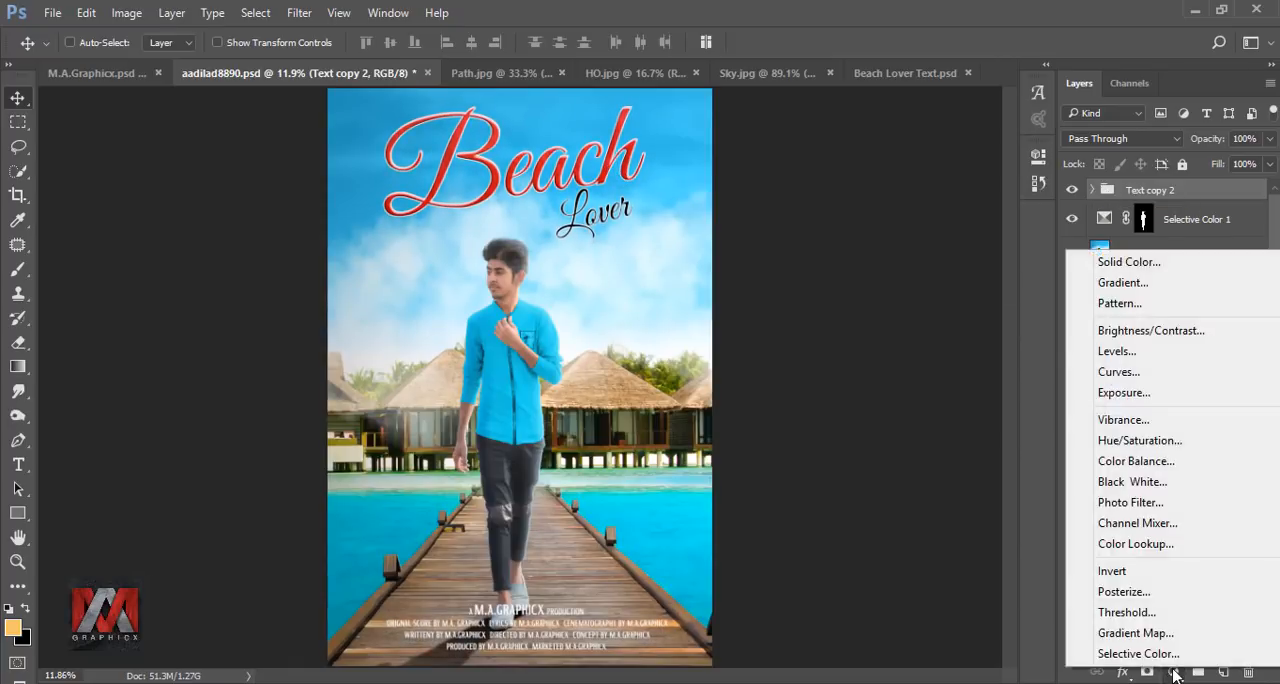
click(1144, 371)
click(820, 232)
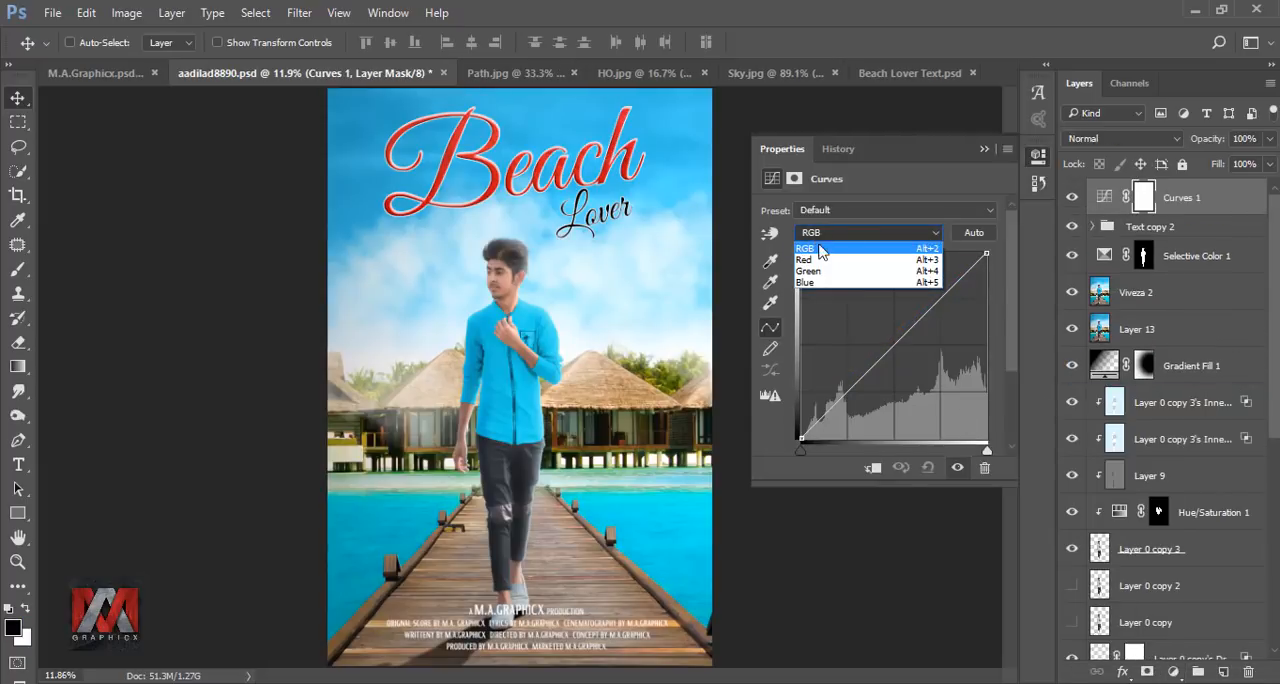
click(820, 283)
drag(800, 436, 799, 420)
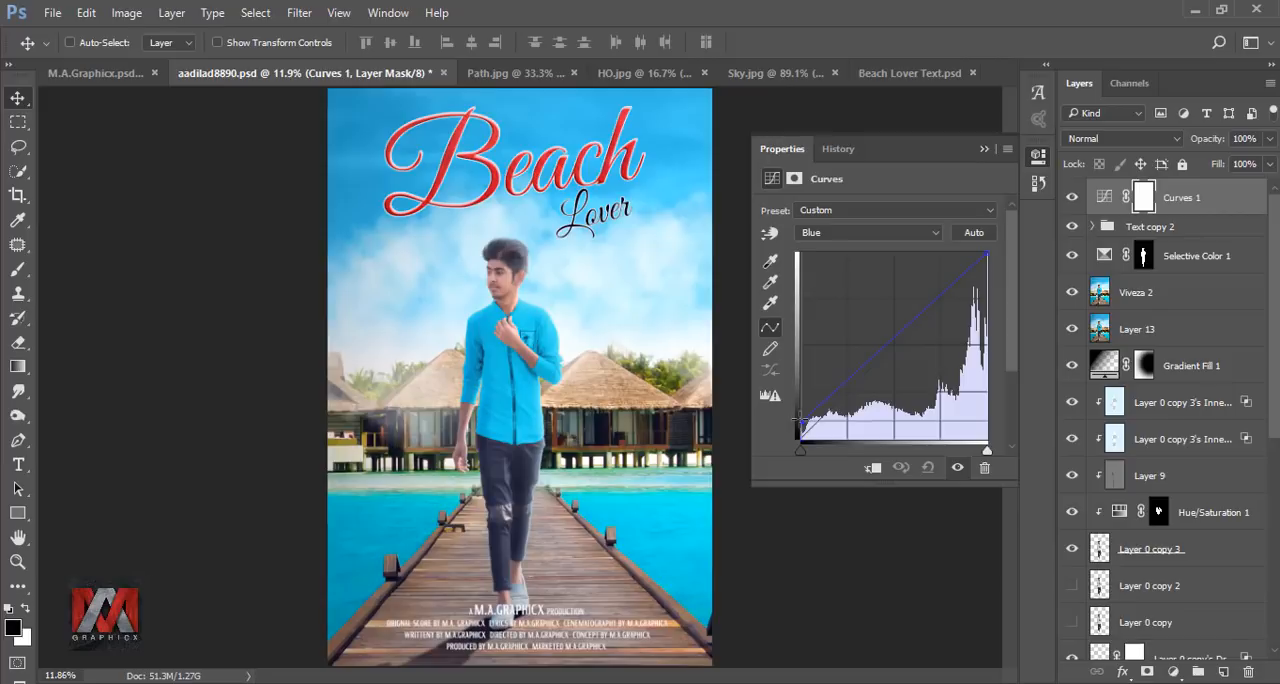
Raise the Red channel's black point in the Curves adjustment to warm the shadows, and compare before and after.
click(824, 238)
click(820, 258)
drag(801, 432, 801, 401)
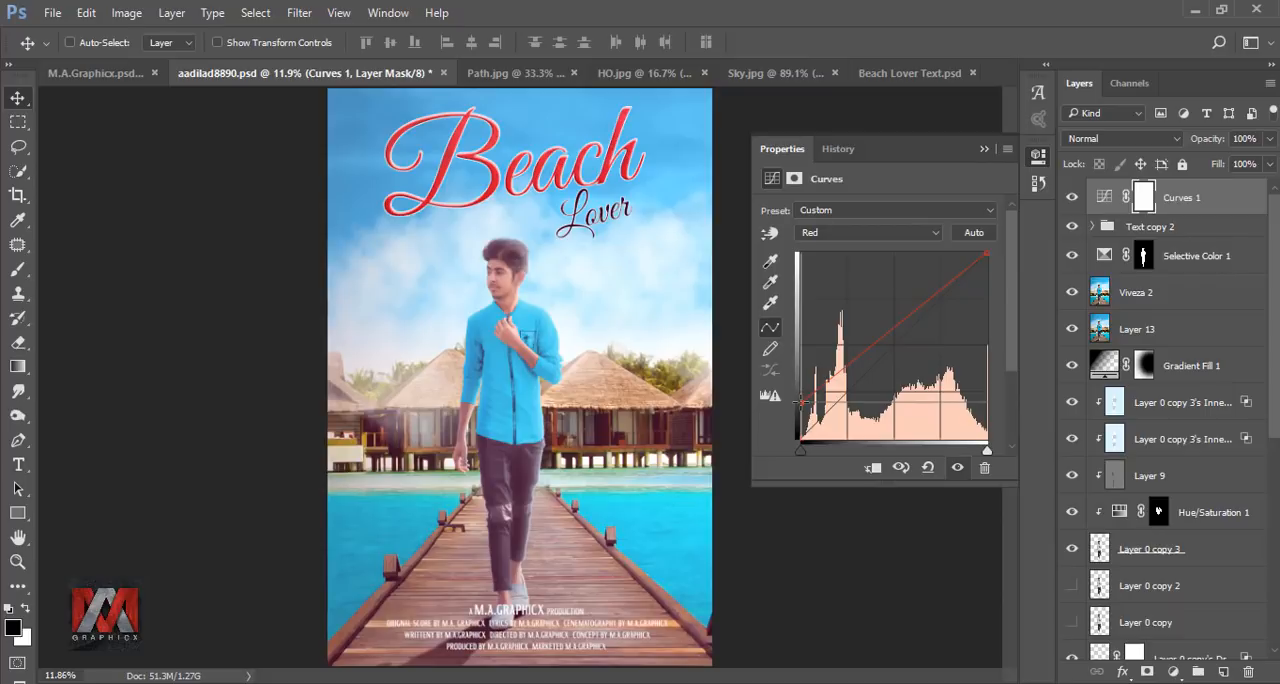
click(984, 148)
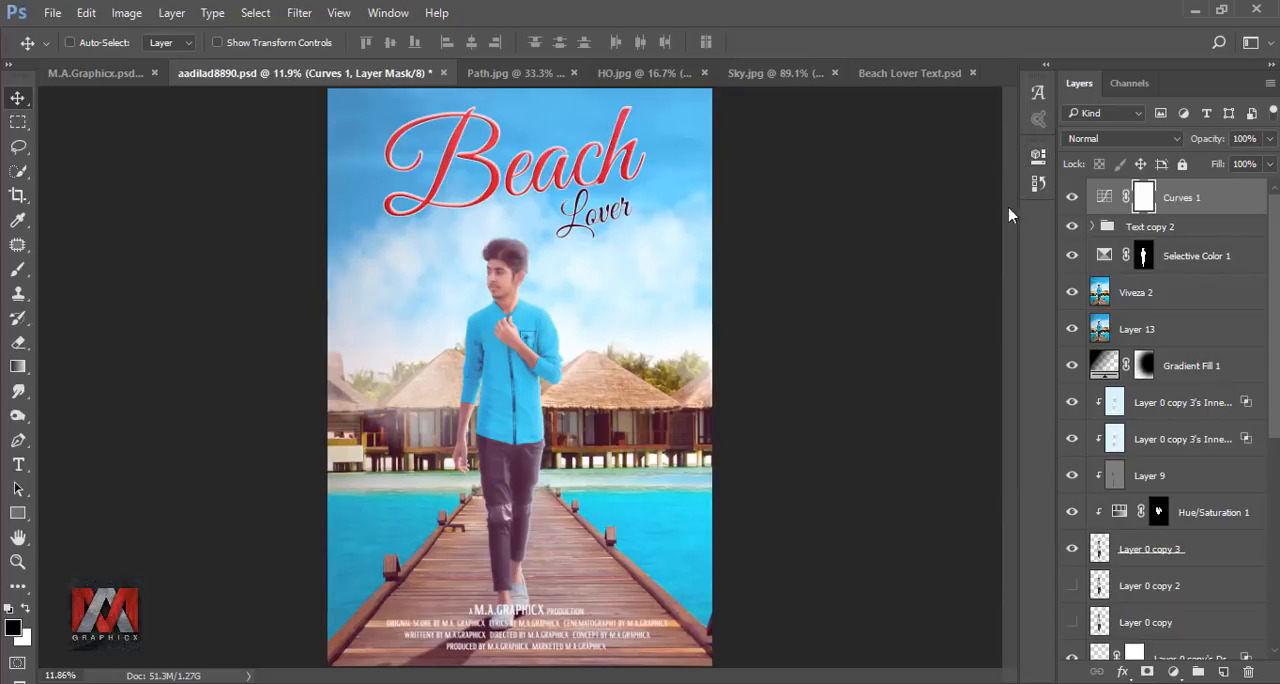
click(1072, 198)
click(1072, 198)
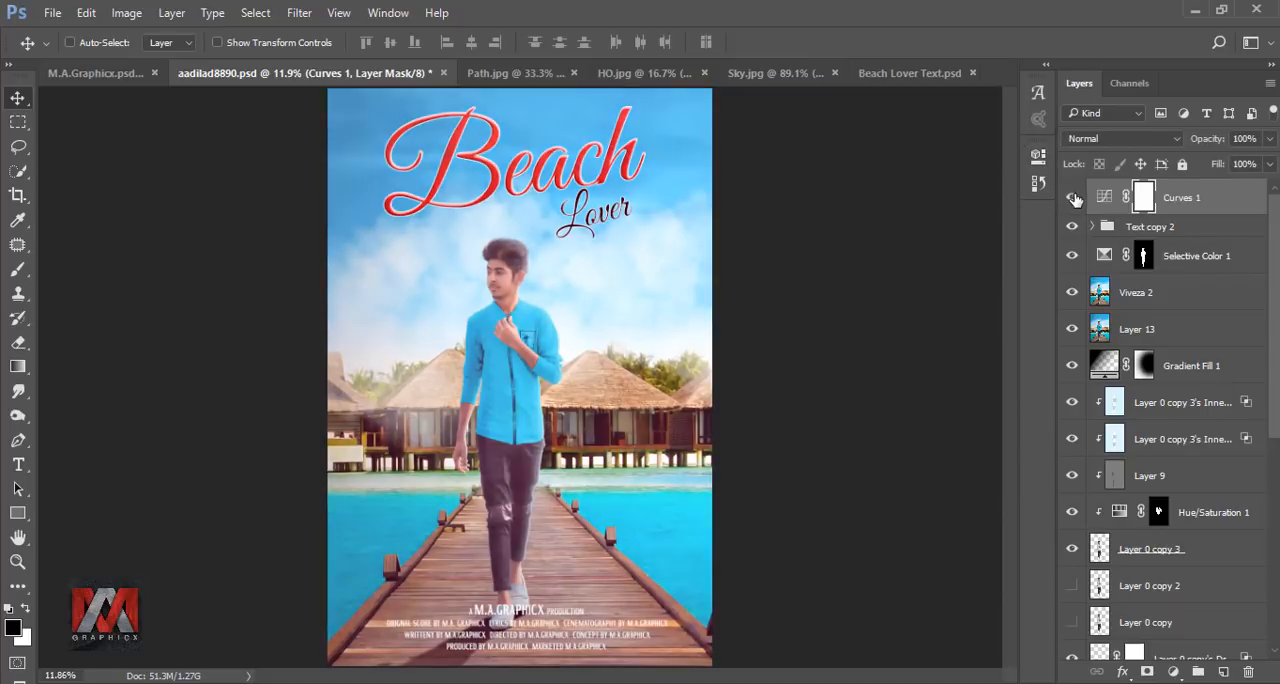